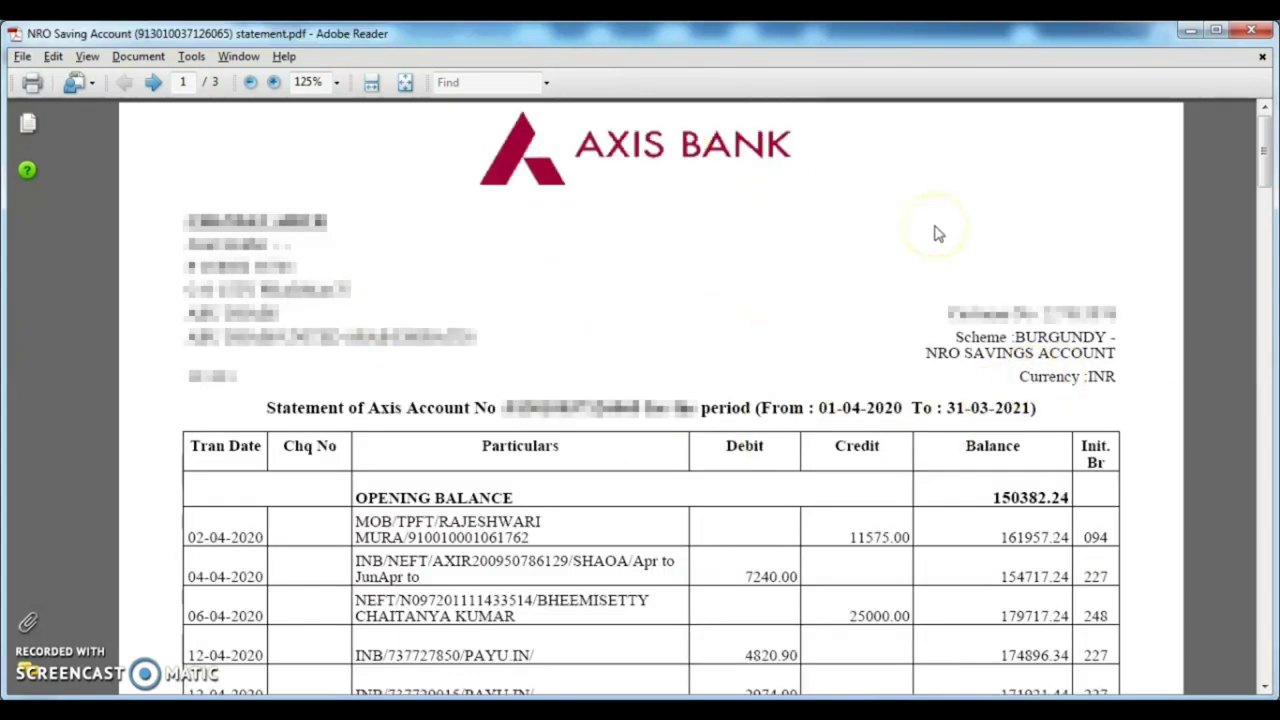
- Leave the Axis Bank NRO statement in Adobe Reader for the e-Filing home page in Chrome
key("alt+Tab")
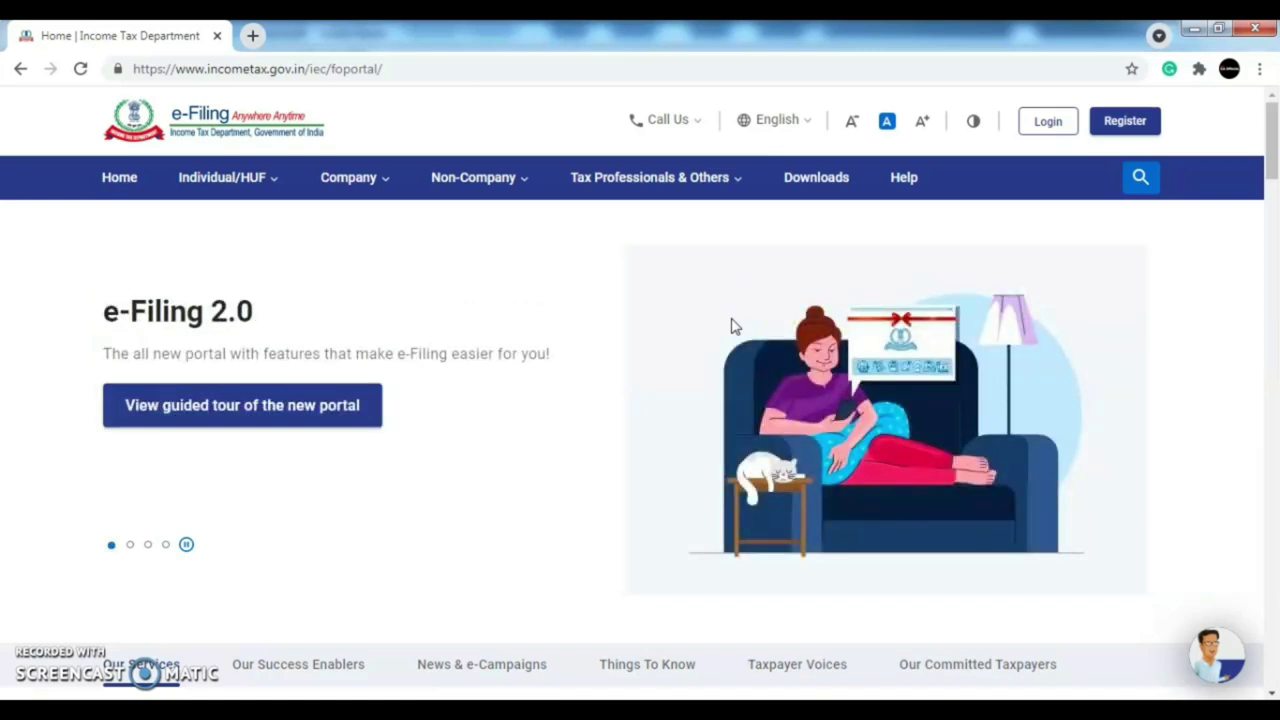
- Bring up the Equity & MF Capital Gain & Loss & Dividend Statement workbook in Excel
key("alt+Tab")
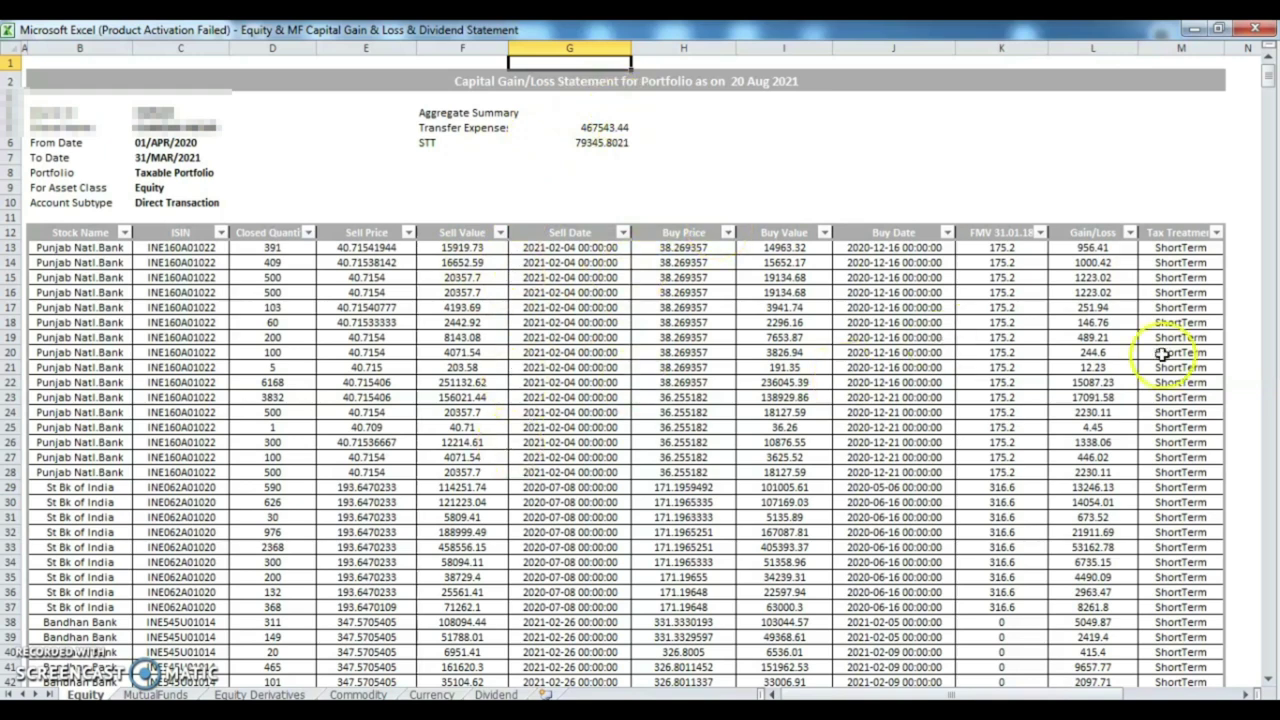
- Scan the Equity sheet's stock sales down the Stock Name column, then return to e-Filing
left_click(73, 277)
key("Down")
key("Down")
key("Down")
key("Down")
key("Down")
key("Down")
key("Down")
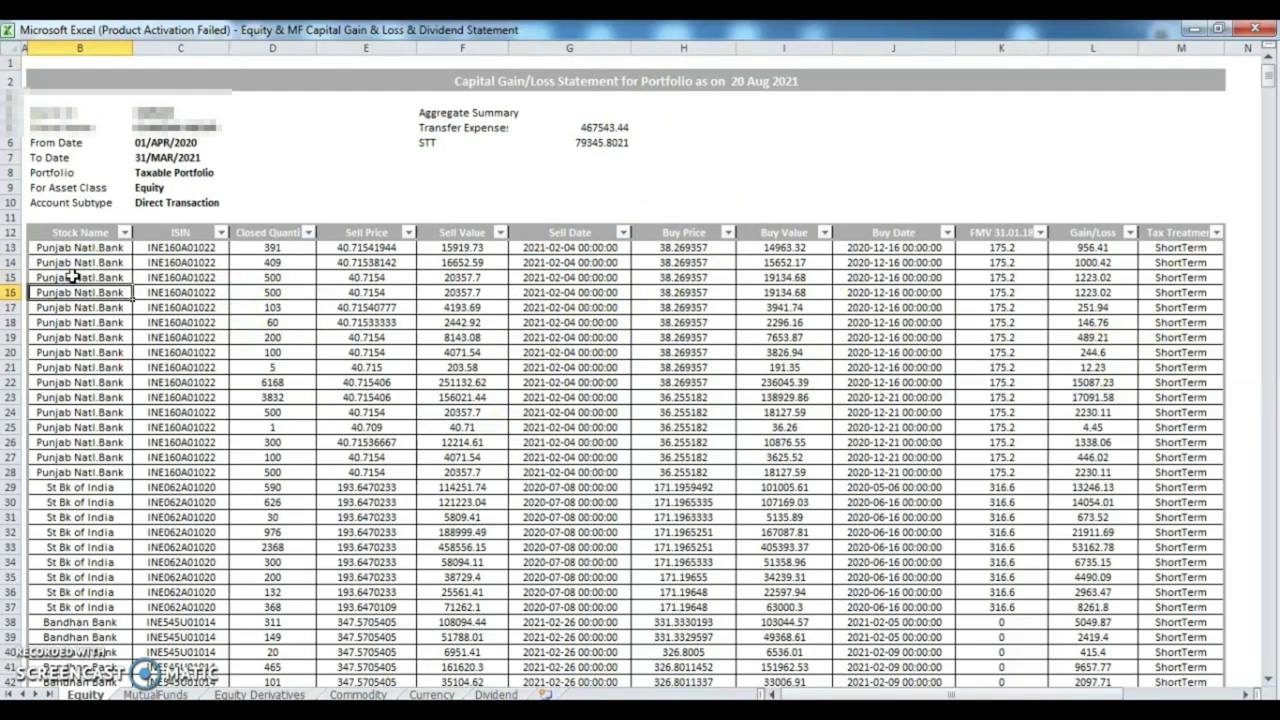
key("Down")
key("Down")
key("Down")
key("Down")
key("Down")
key("Down")
key("Down")
key("Down")
key("Down")
key("Down")
key("Down")
key("Down")
key("Down")
key("Down")
key("Down")
key("Down")
key("Down")
key("Down")
key("Down")
key("Down")
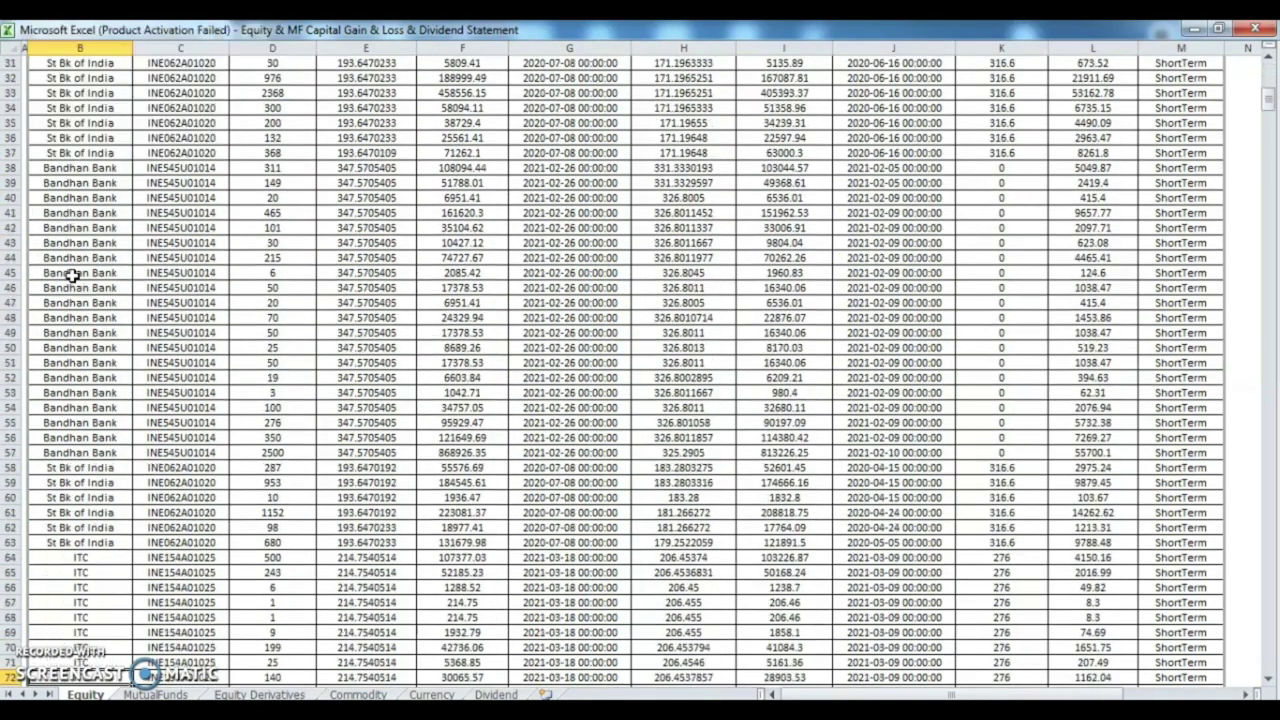
key("Down")
key("Down")
key("Down")
key("Down")
key("Down")
key("Down")
key("Down")
key("Down")
key("Down")
key("Down")
key("Down")
key("Down")
key("Down")
key("Down")
key("Down")
key("Down")
key("Down")
key("Down")
key("Down")
key("Down")
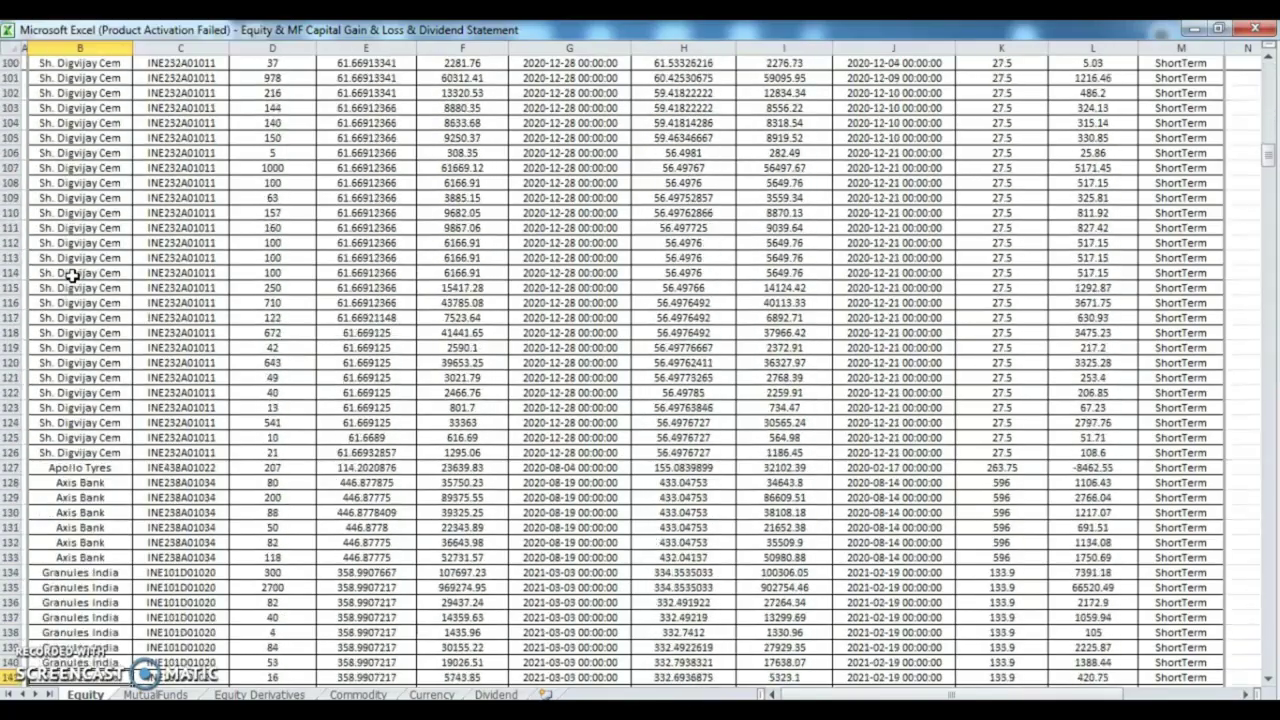
key("Down")
key("Down")
key("Down")
key("Down")
key("Down")
key("Down")
key("Down")
key("Down")
key("Down")
key("Down")
key("Down")
key("Down")
key("Down")
key("Down")
key("Down")
key("Down")
key("Down")
key("Down")
key("Down")
key("Down")
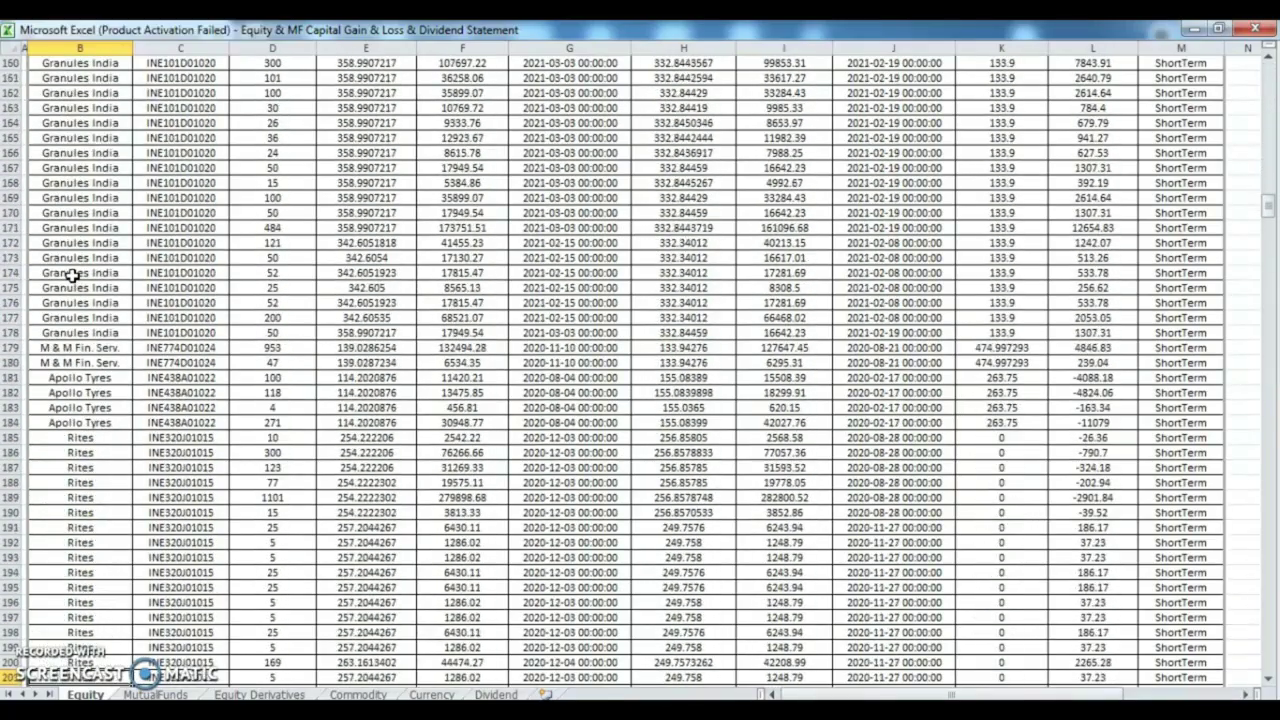
key("ctrl+Home")
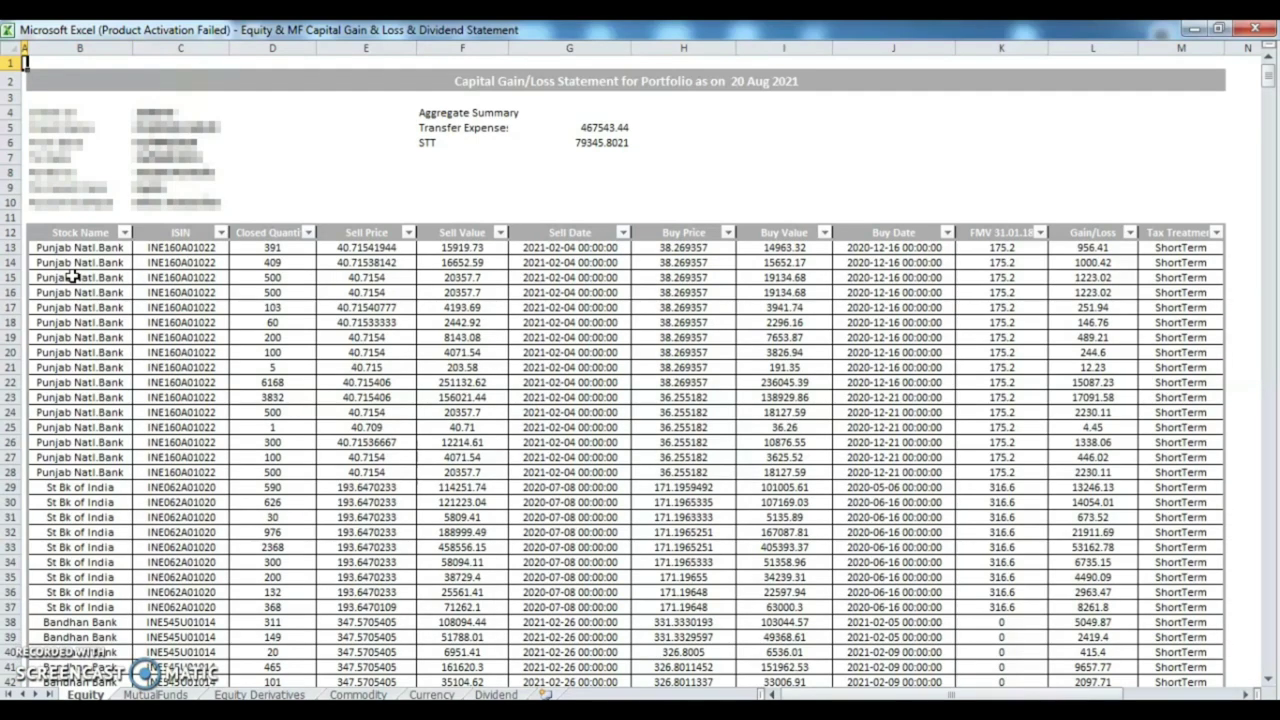
key("alt+Tab")
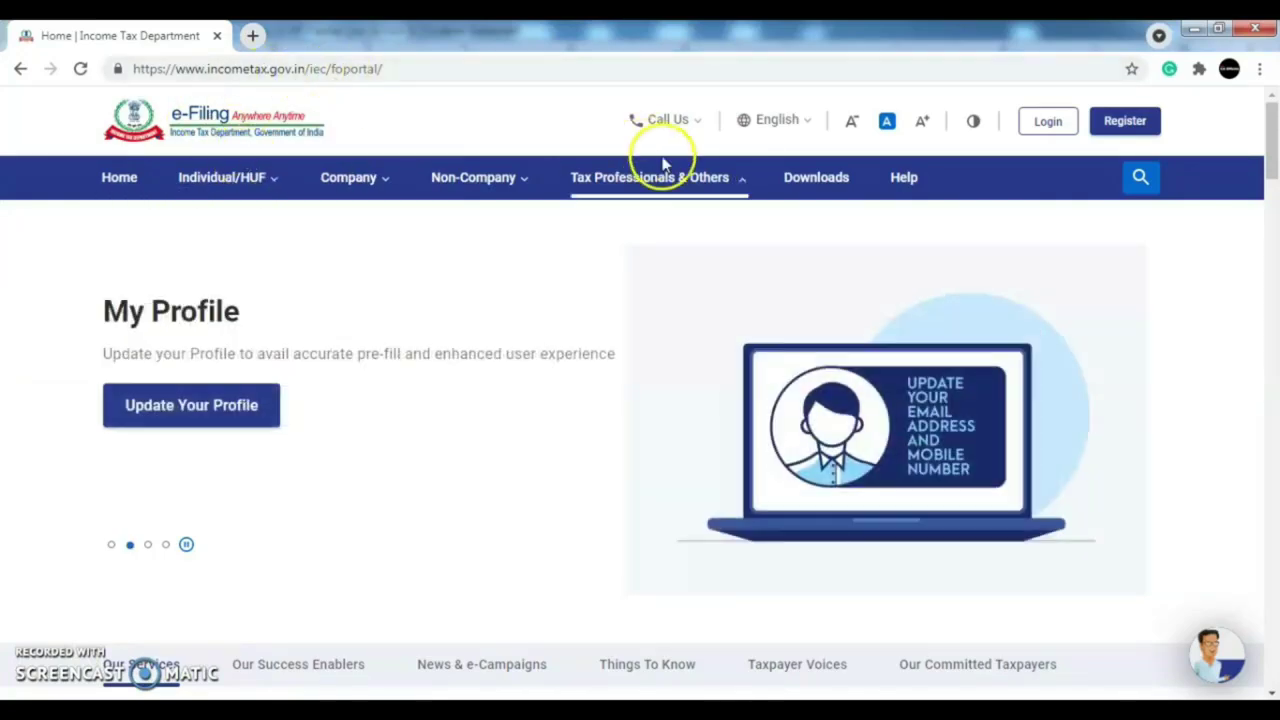
- Log in and go to e-File > Income Tax Returns > File Income Tax Return
left_click(1045, 125)
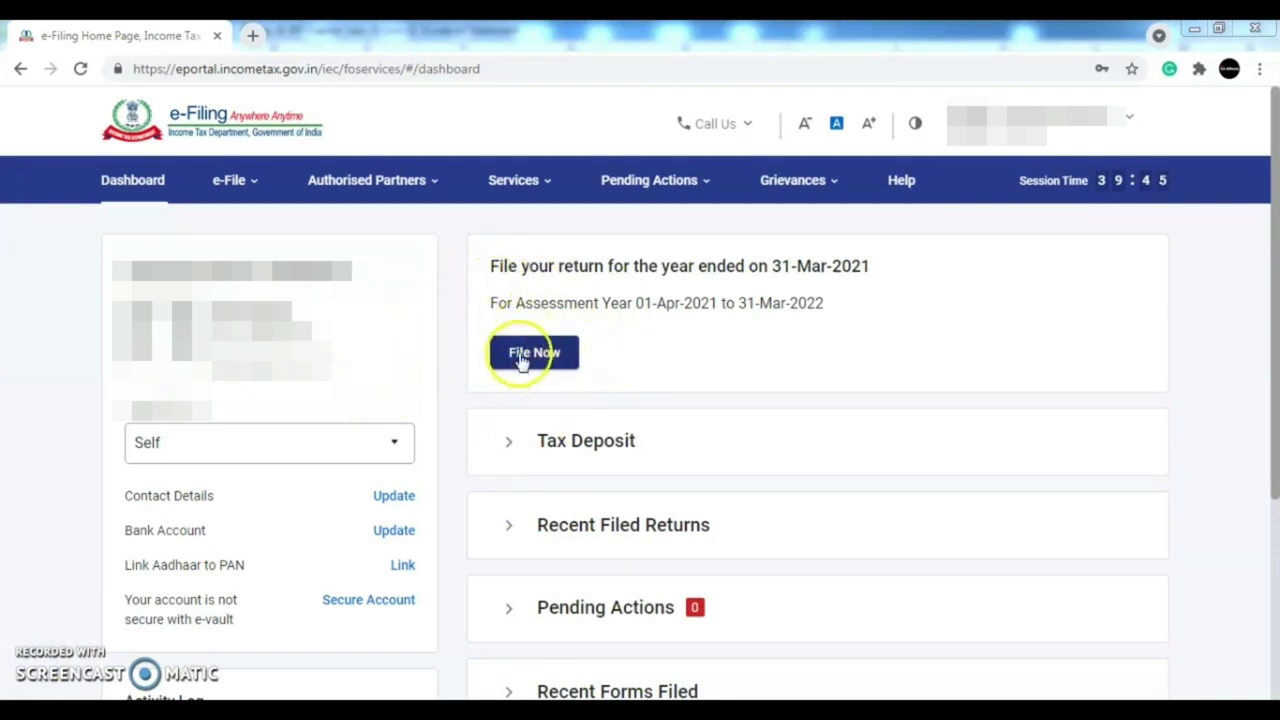
left_click(240, 183)
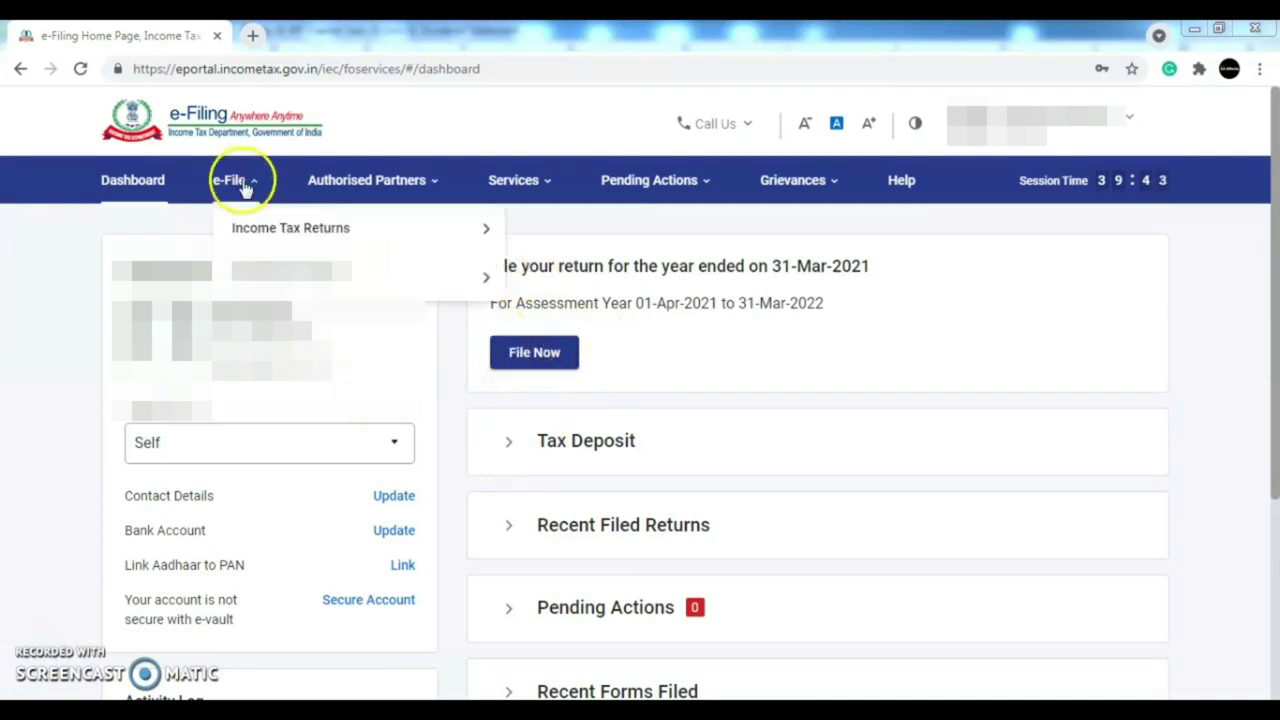
mouse_move(255, 228)
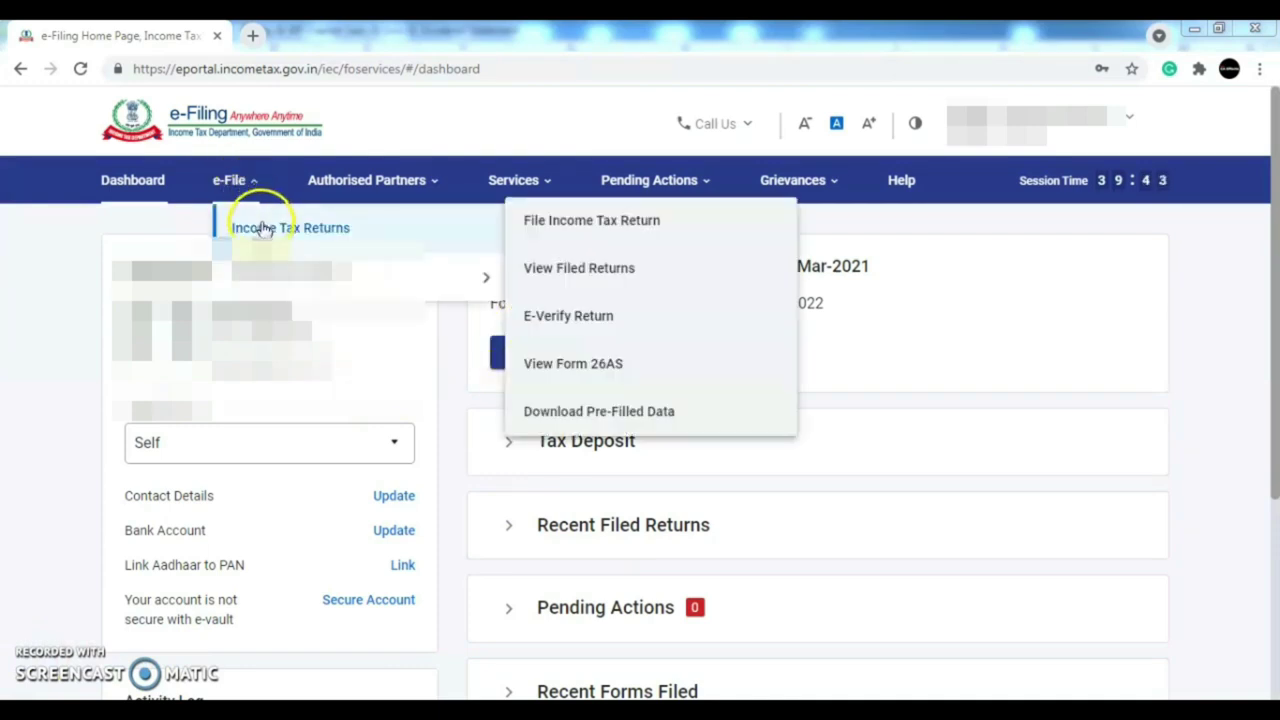
left_click(607, 222)
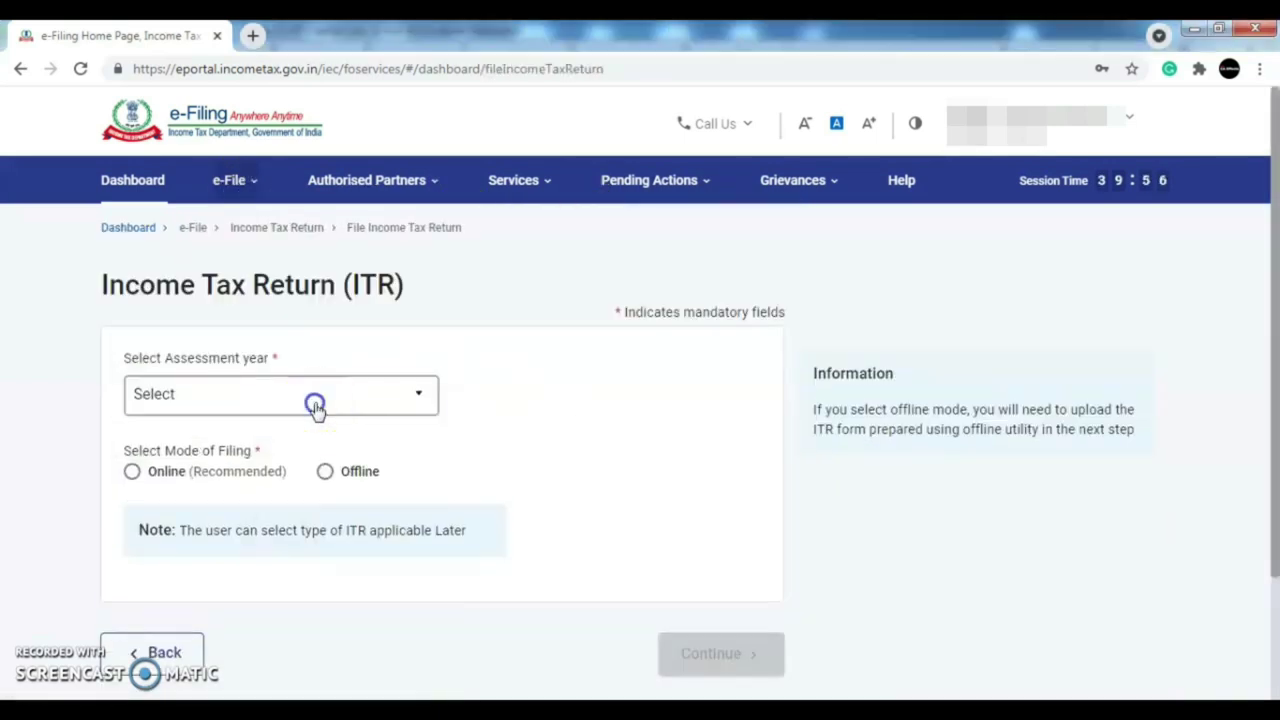
- Choose assessment year 2021-22 with Online filing mode and continue
left_click(314, 404)
left_click(309, 481)
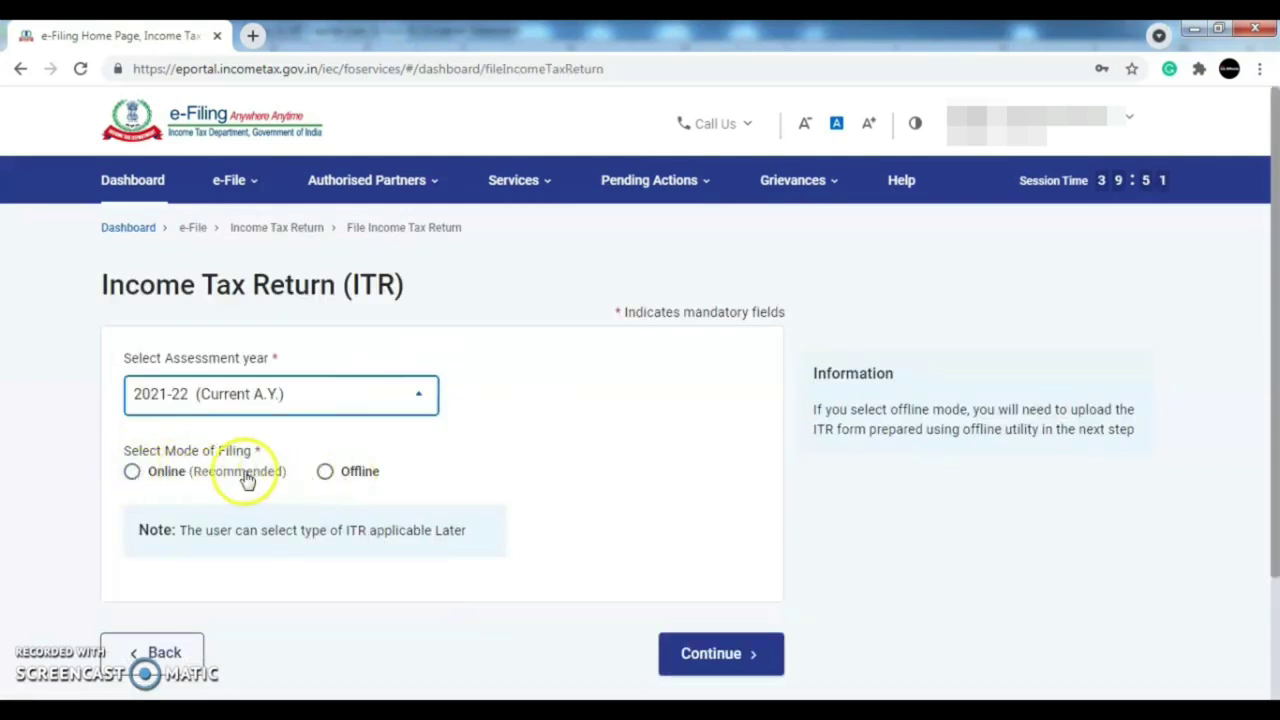
left_click(163, 481)
scroll(1272, 400, "down", 2)
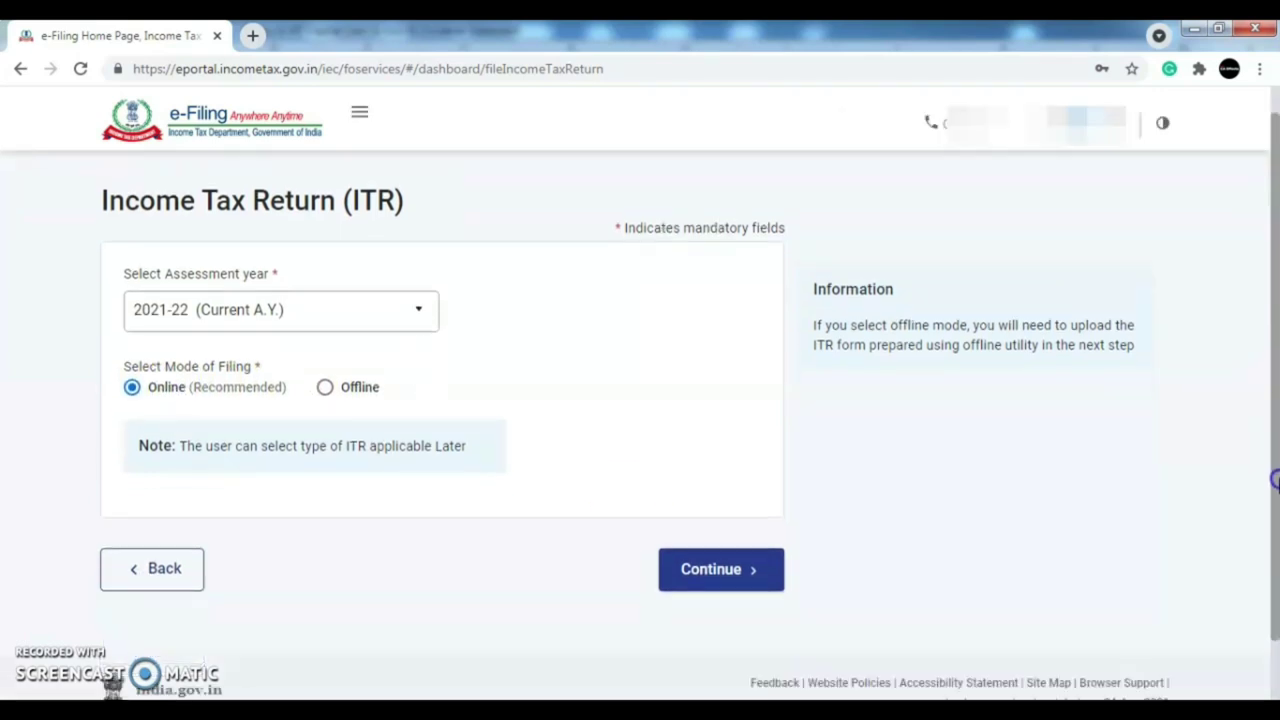
left_click(743, 562)
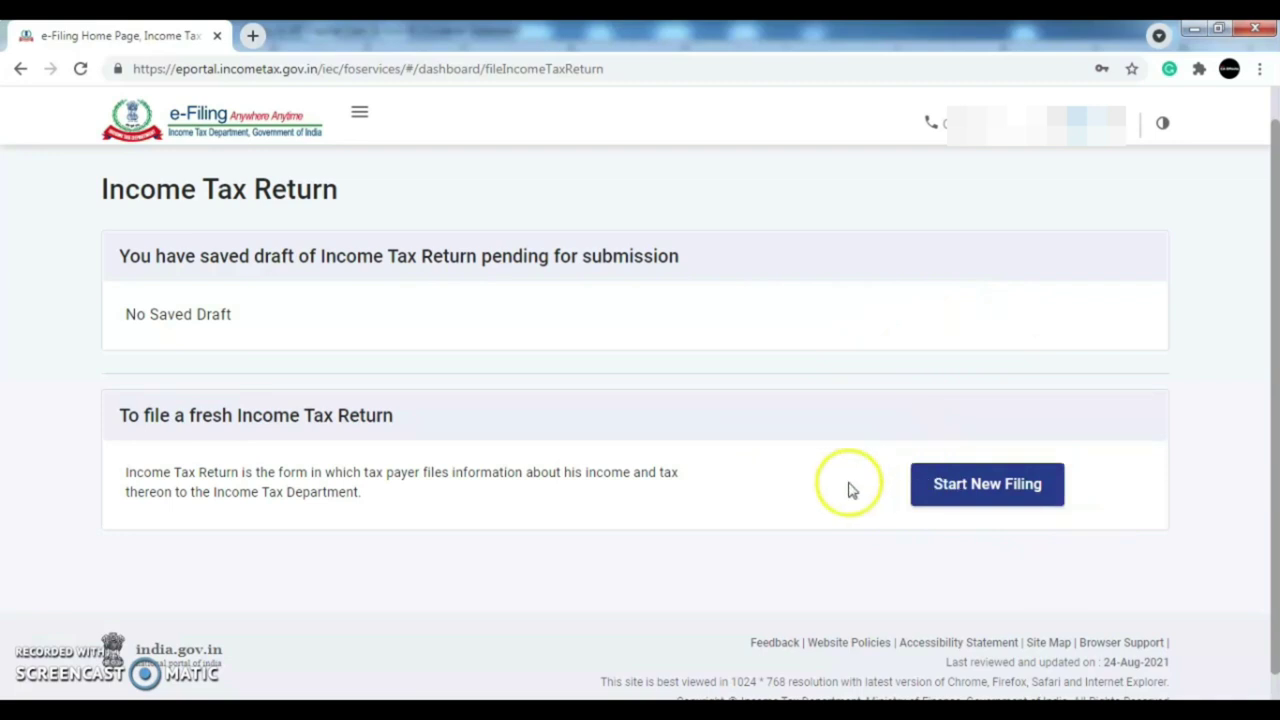
- Start a new filing with Individual as the filing status
left_click(1004, 484)
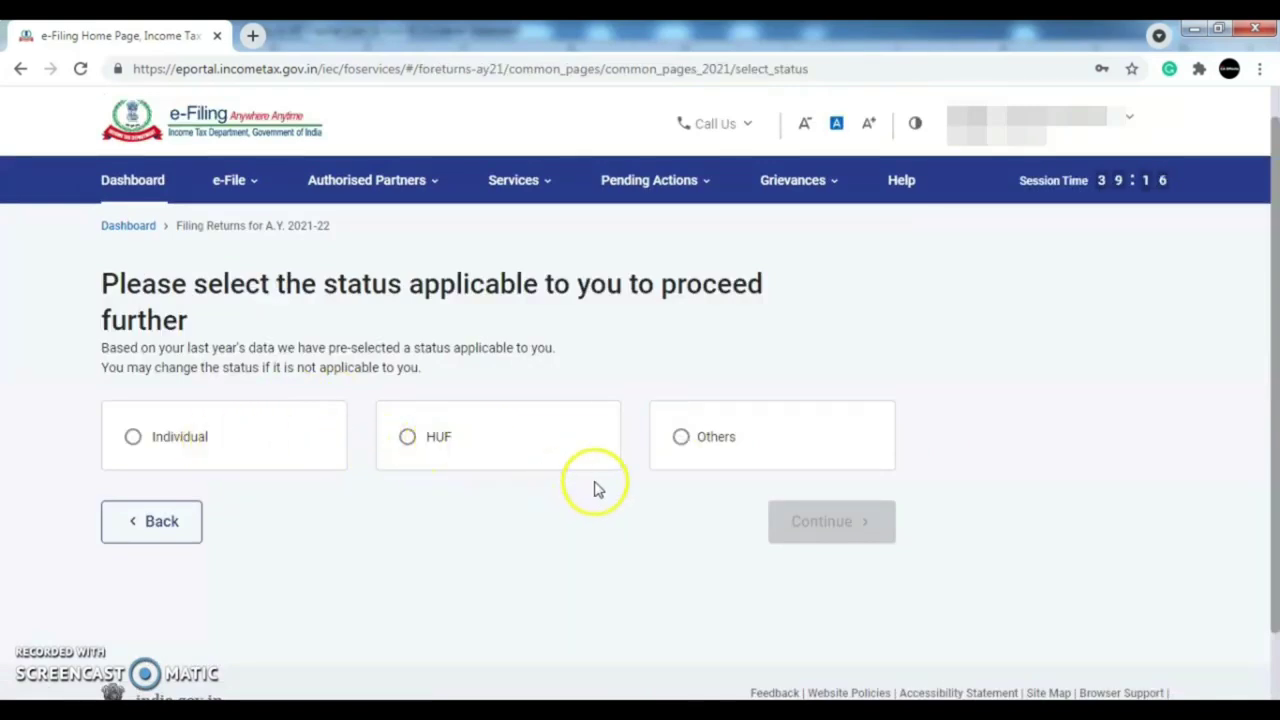
left_click(189, 444)
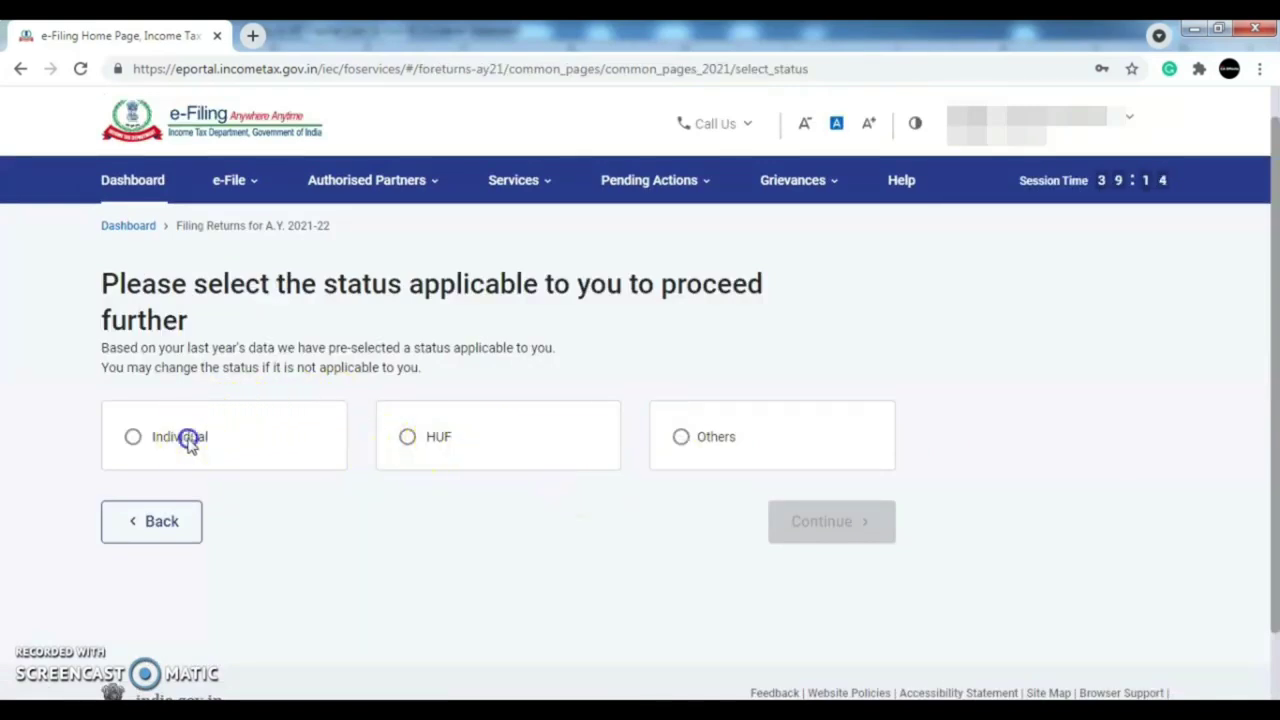
left_click(133, 437)
left_click(853, 540)
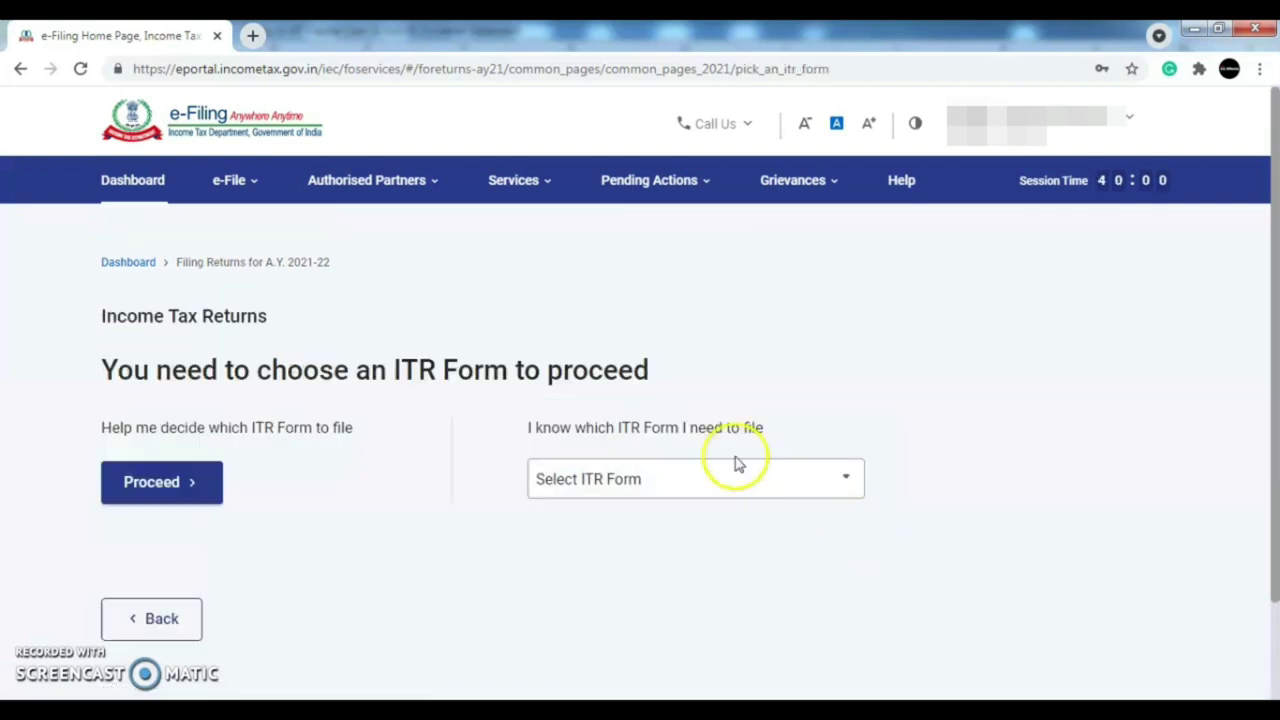
- Select ITR-2 as the return form and proceed with it
left_click(736, 480)
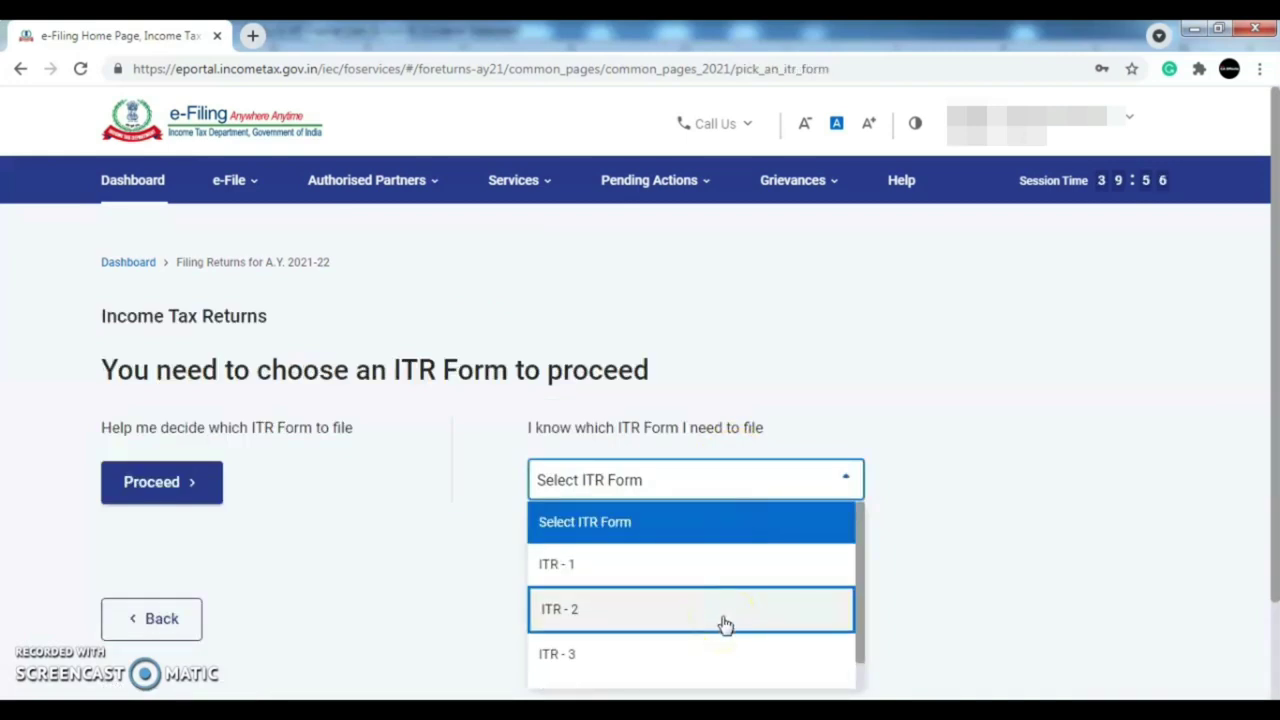
left_click(724, 618)
left_click_drag(1262, 374, 1276, 466)
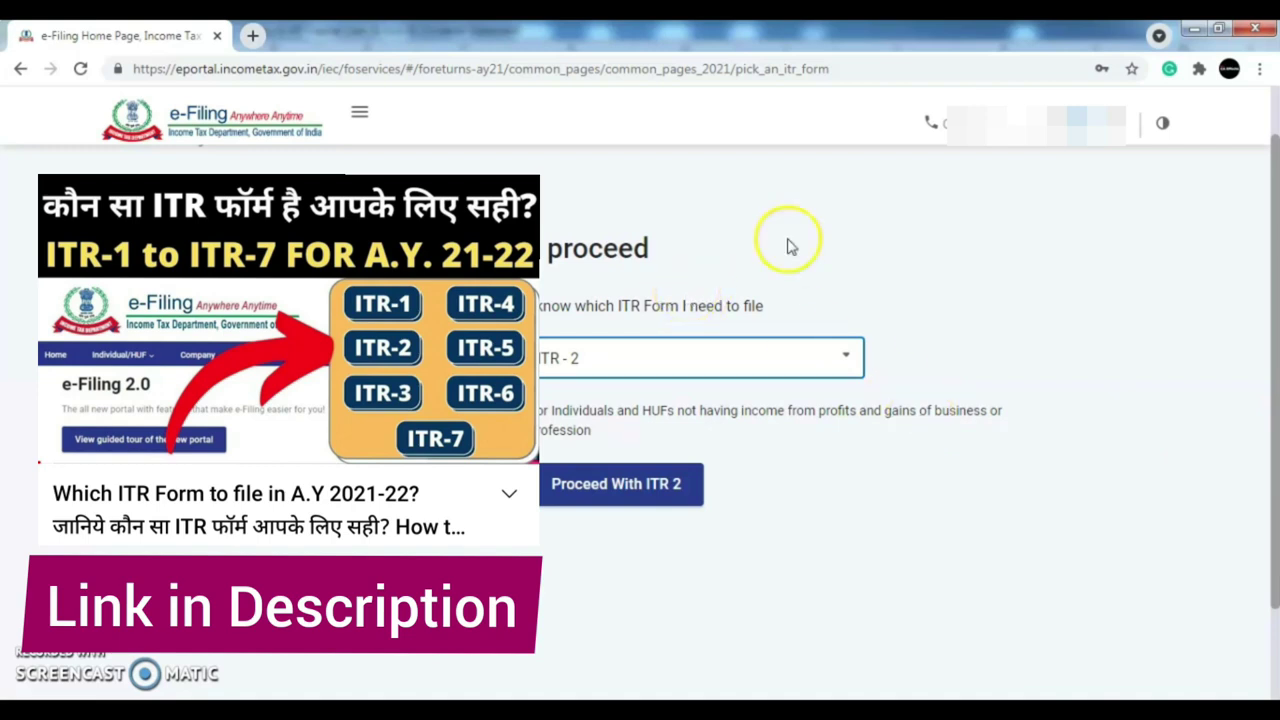
scroll(1275, 248, "up", 2)
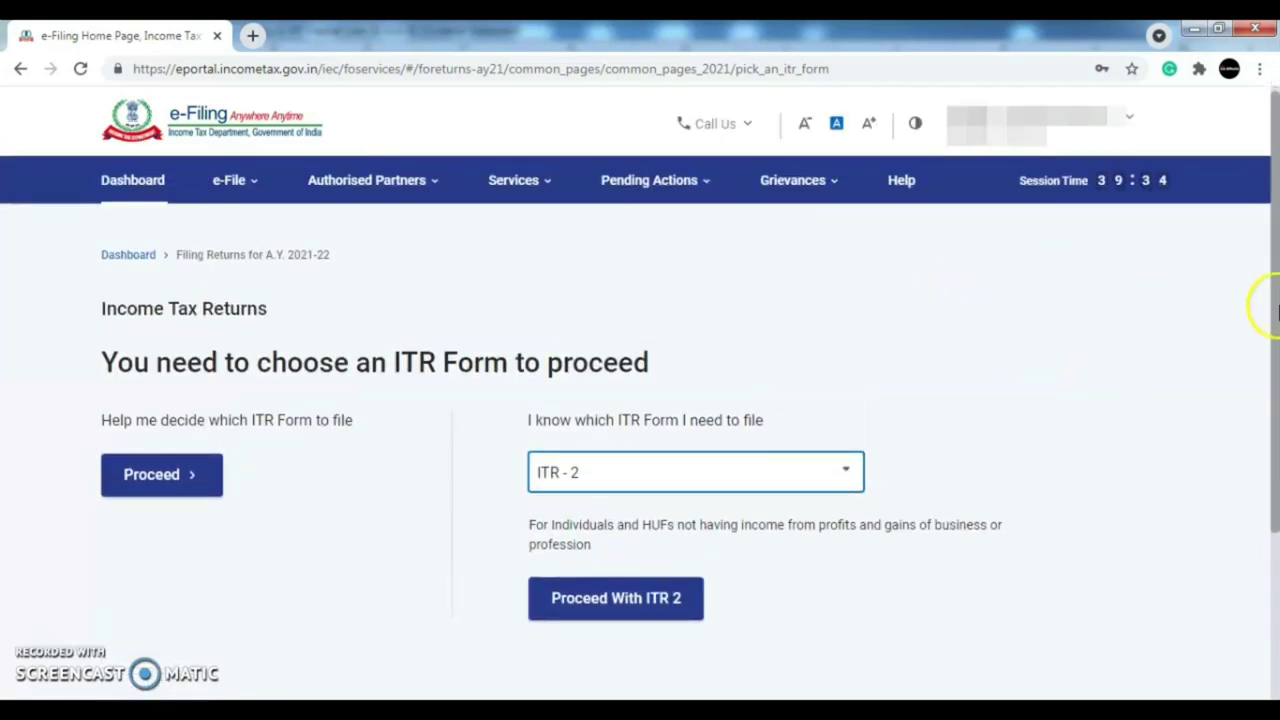
scroll(1275, 335, "down", 1)
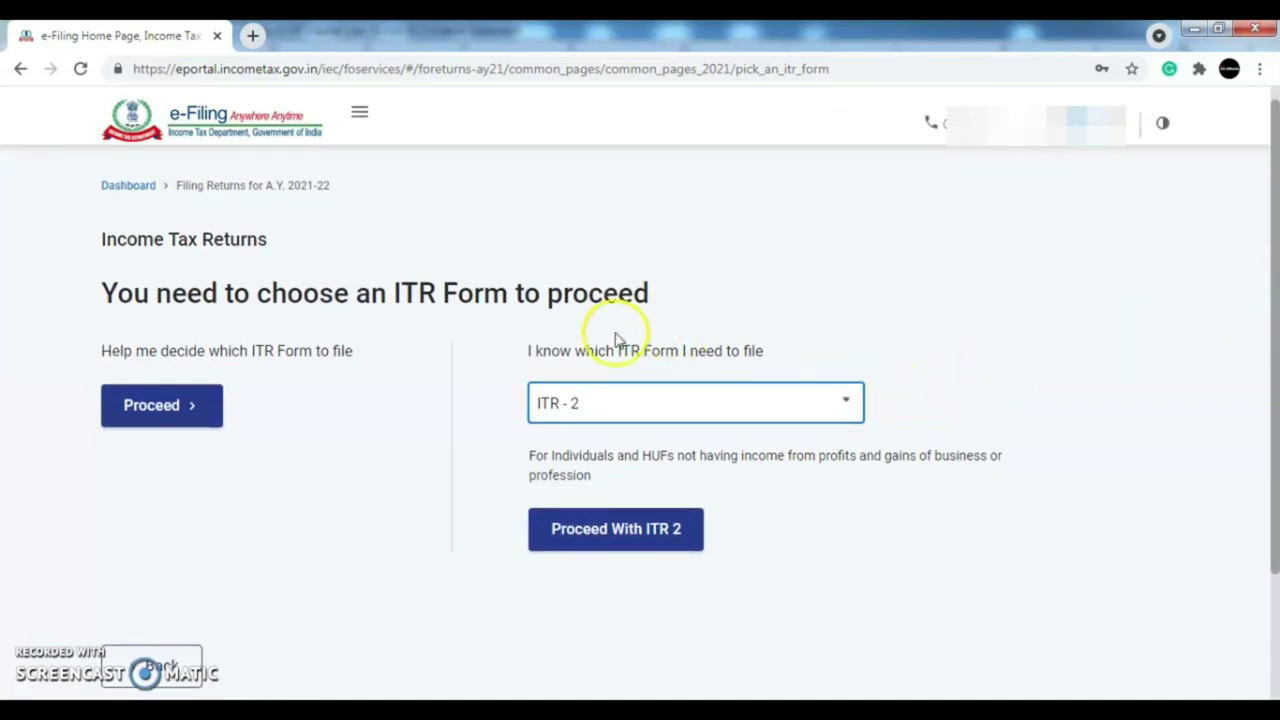
left_click(618, 538)
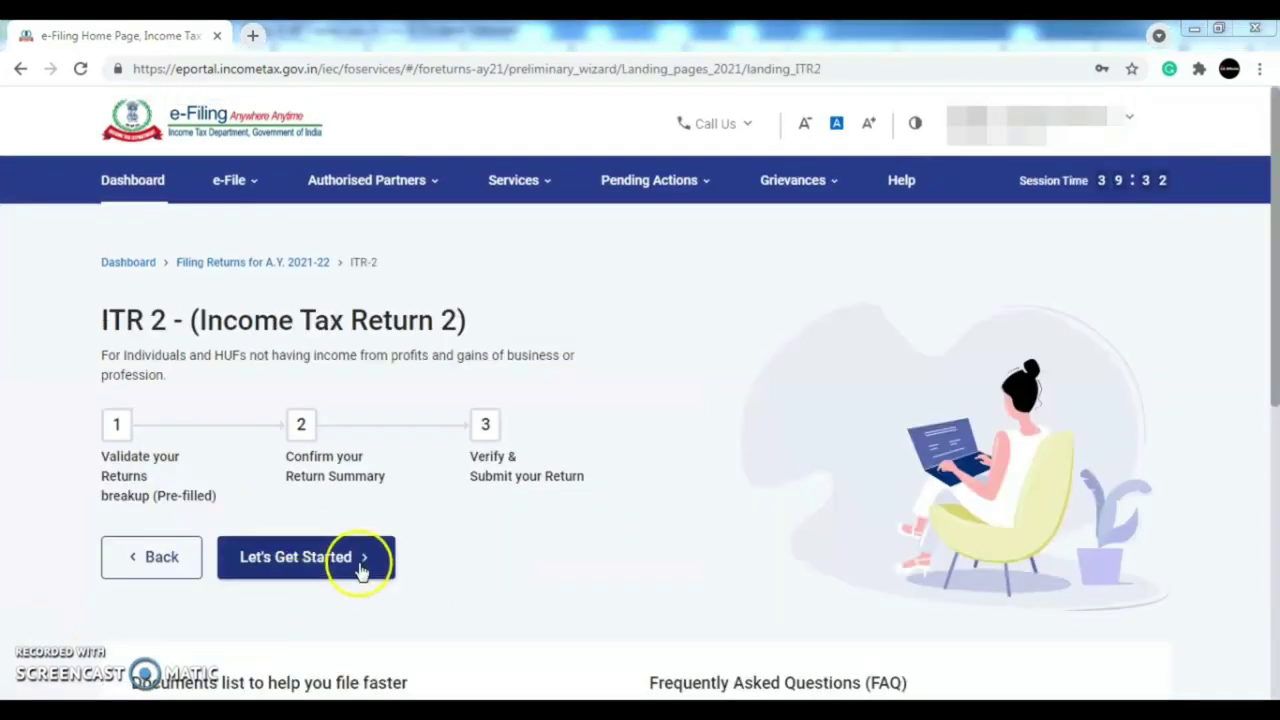
- Begin the ITR-2 wizard, citing 'Taxable income is more than basic exemption limit' as the reason
left_click(323, 560)
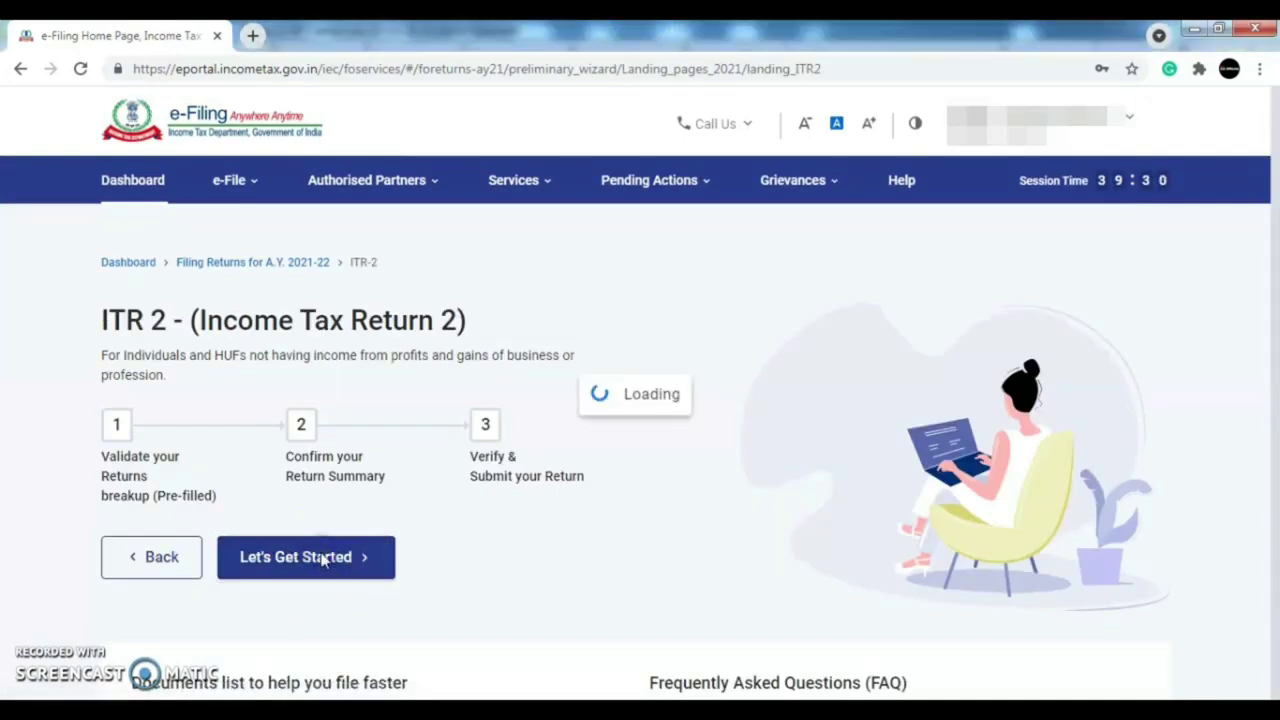
scroll(1270, 376, "down", 1)
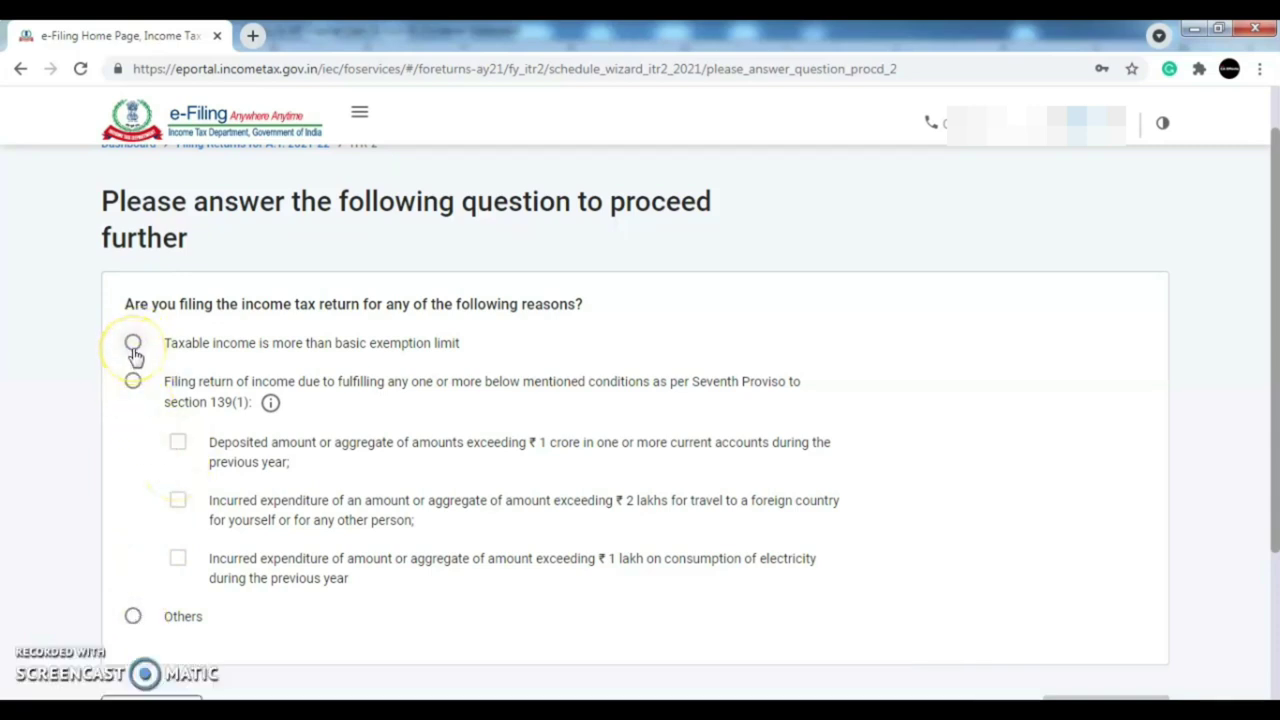
scroll(874, 423, "down", 2)
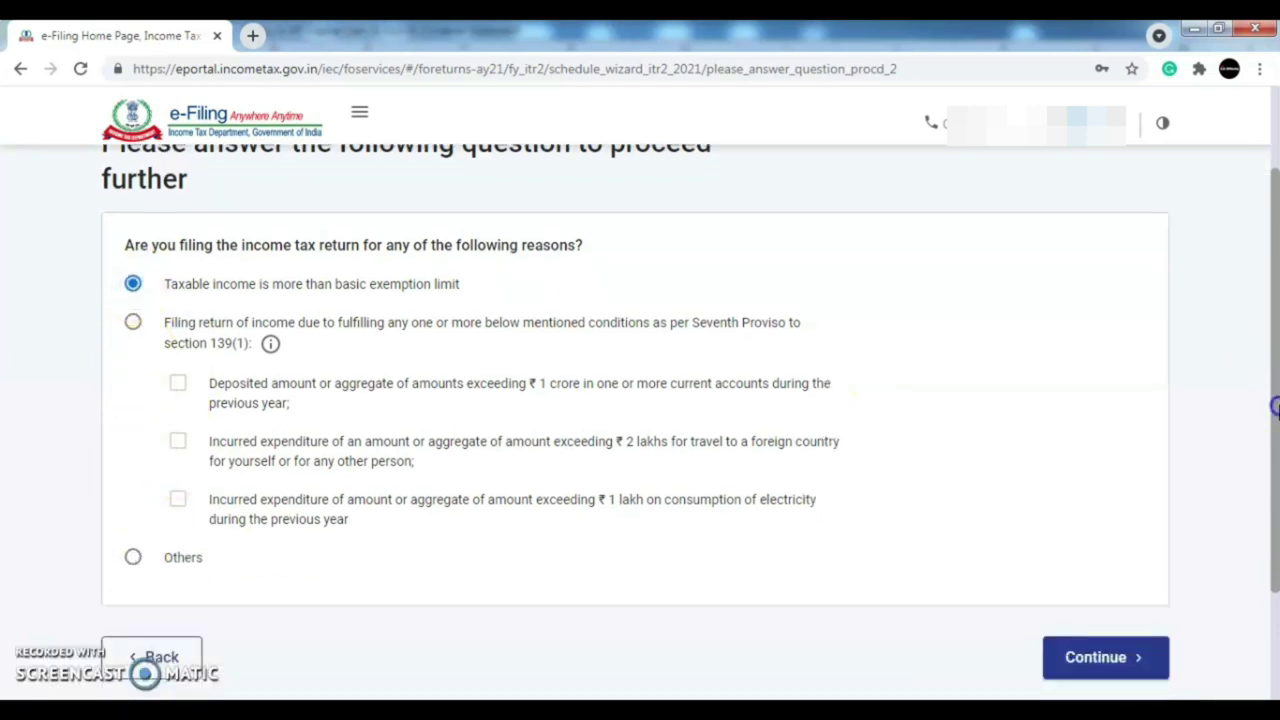
left_click(1119, 612)
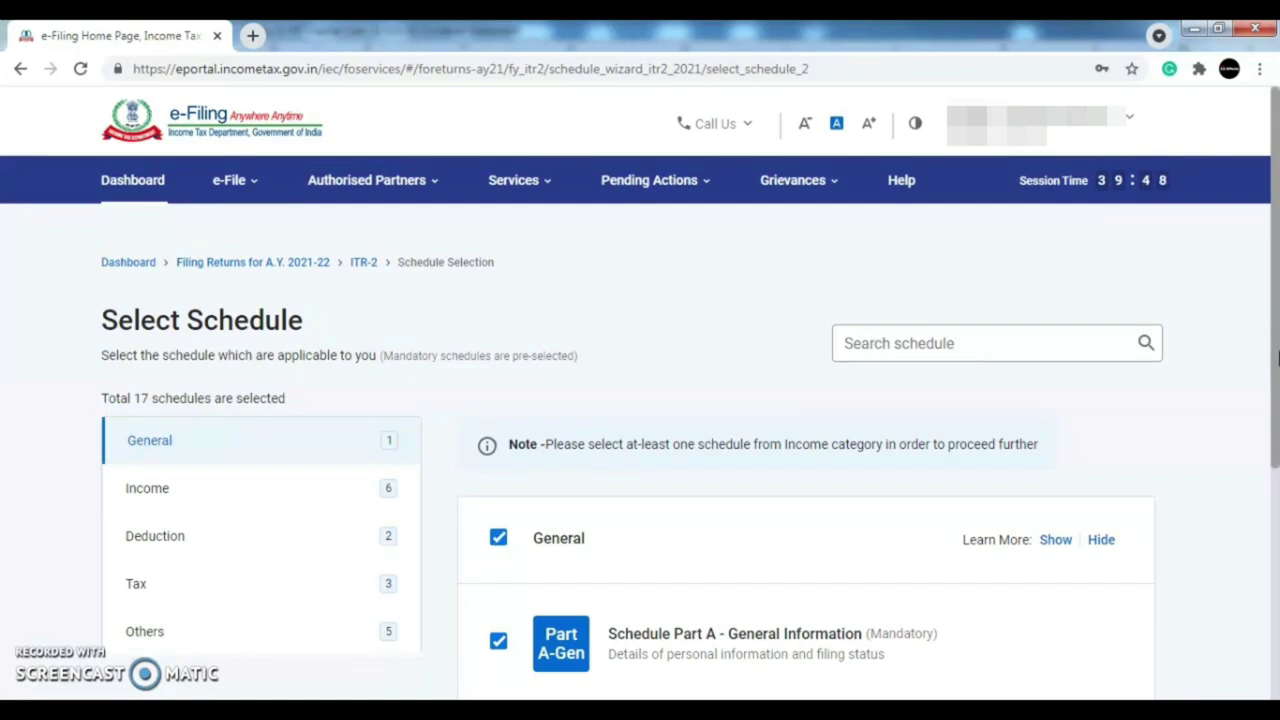
left_click_drag(1277, 312, 1276, 365)
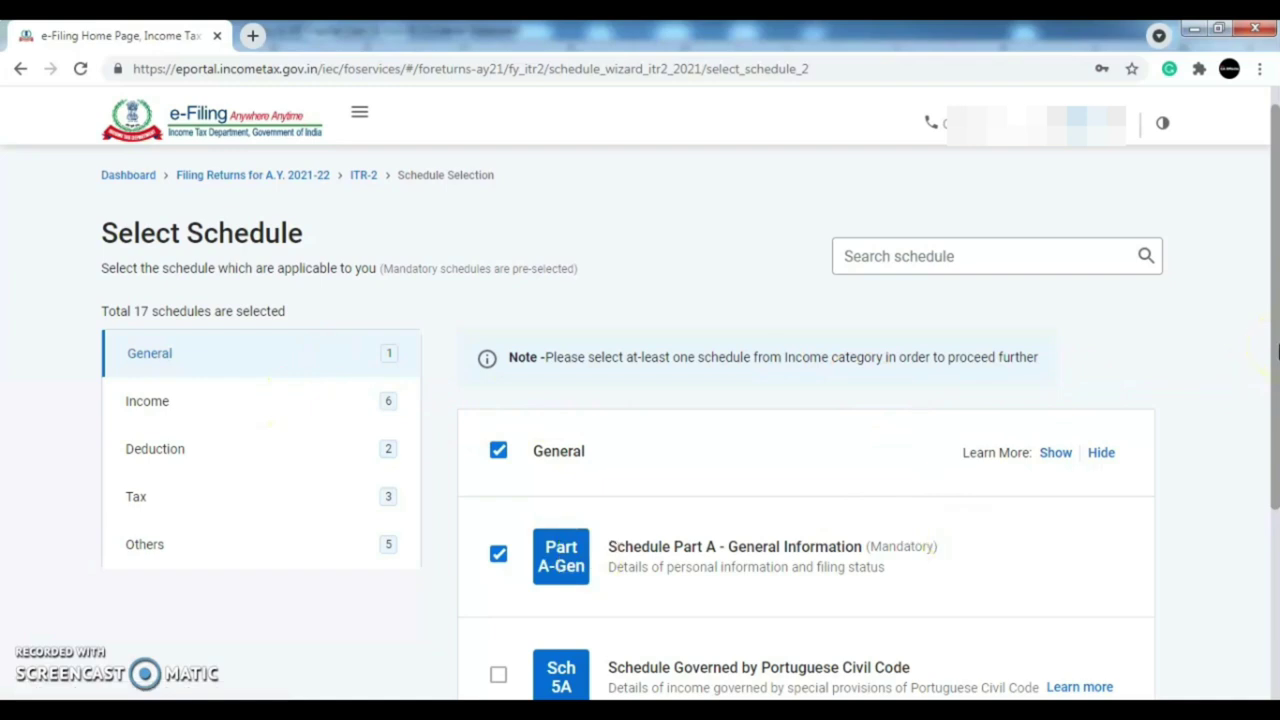
mouse_move(1276, 396)
left_mouse_down()
mouse_move(1276, 472)
mouse_move(1276, 419)
left_mouse_up()
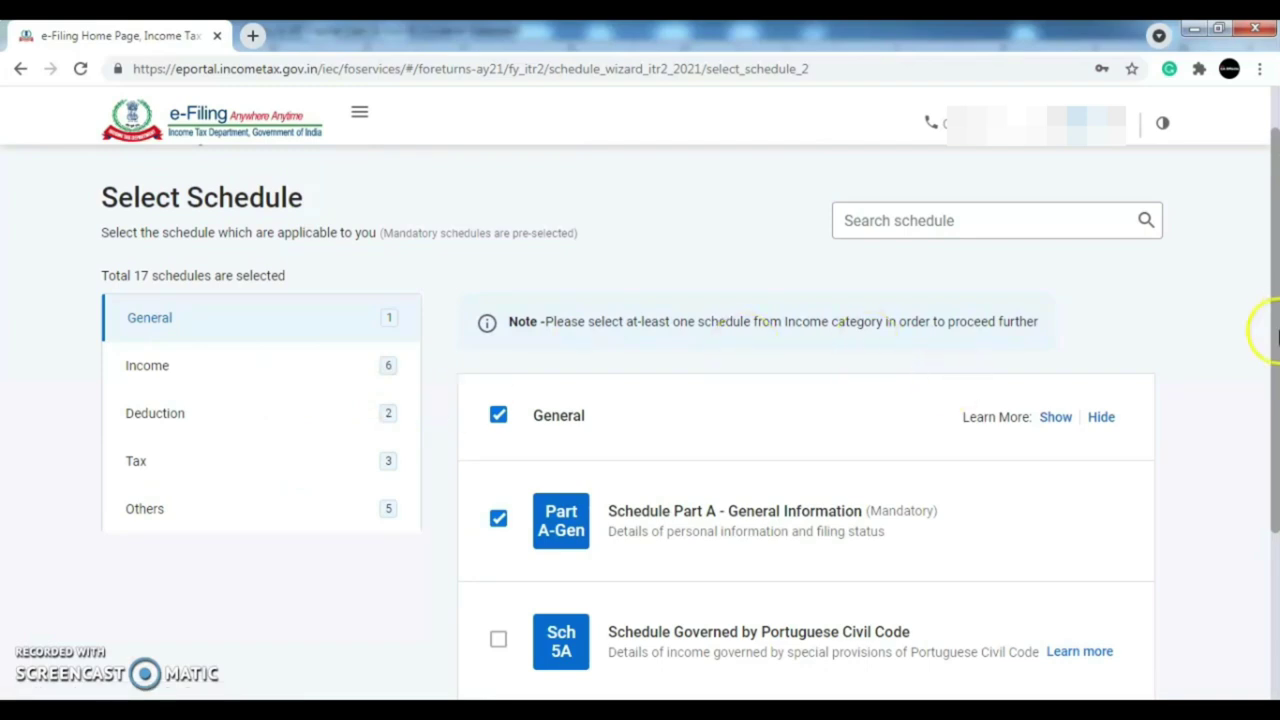
mouse_move(1276, 330)
left_mouse_down()
mouse_move(1276, 365)
mouse_move(1276, 292)
mouse_move(1276, 355)
left_mouse_up()
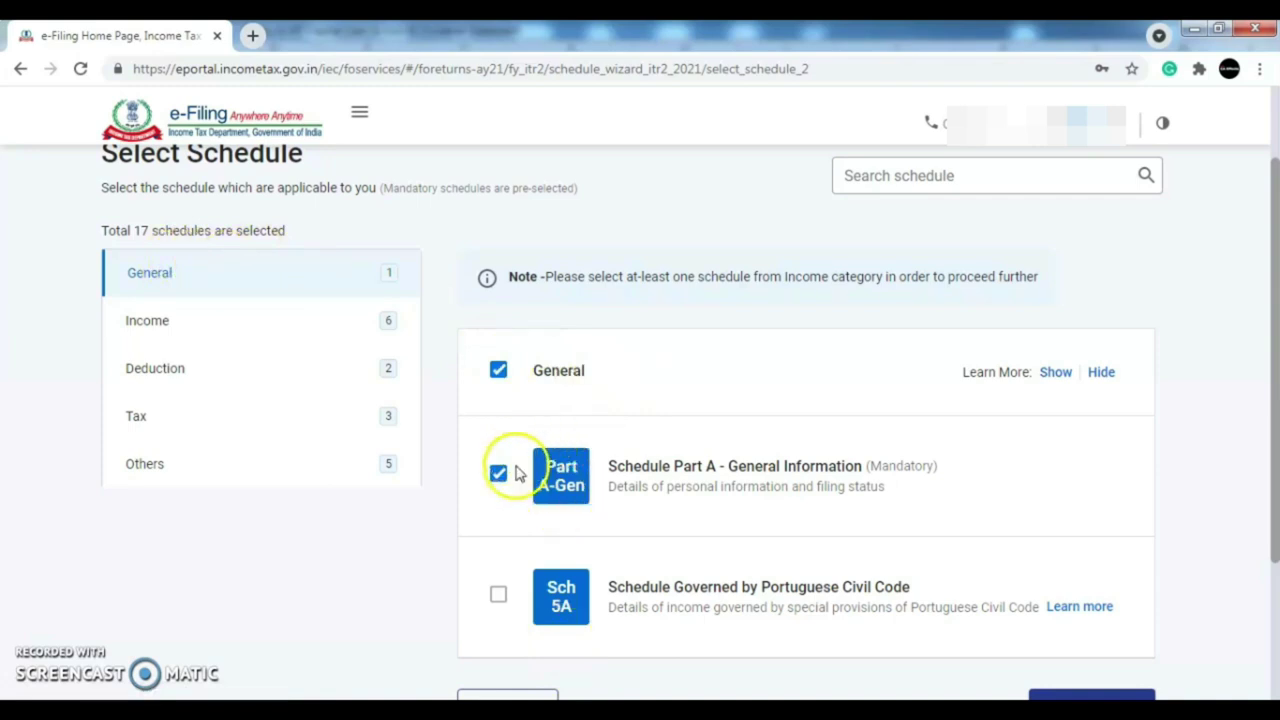
- Review the Income schedules and tick Schedule House Property
left_click(275, 330)
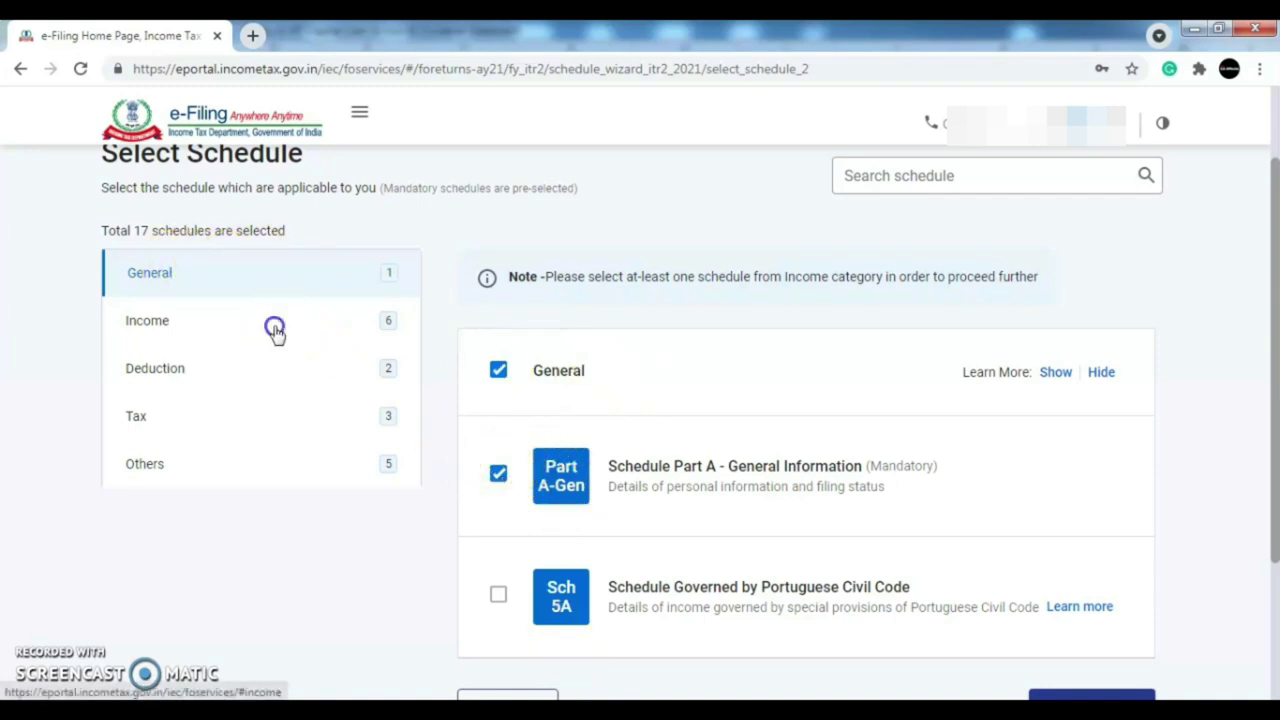
left_click_drag(1268, 229, 1275, 262)
scroll(418, 476, "up", 3)
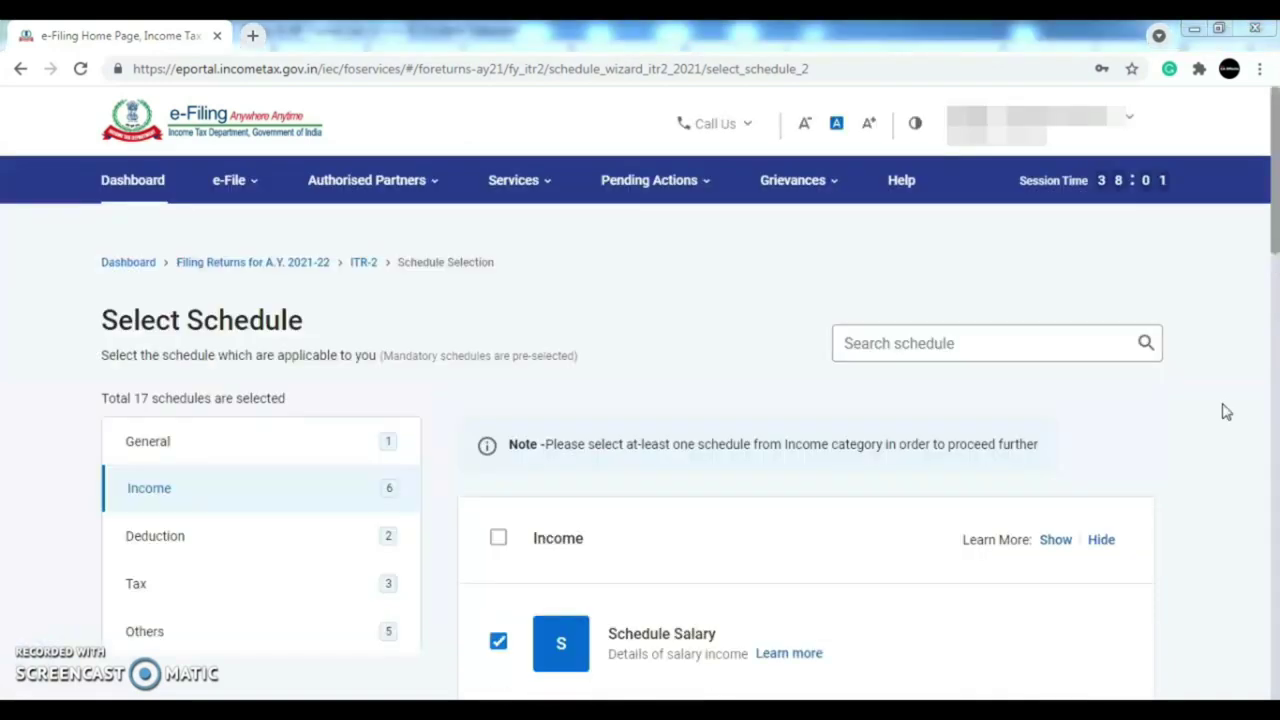
left_click_drag(1275, 210, 1275, 305)
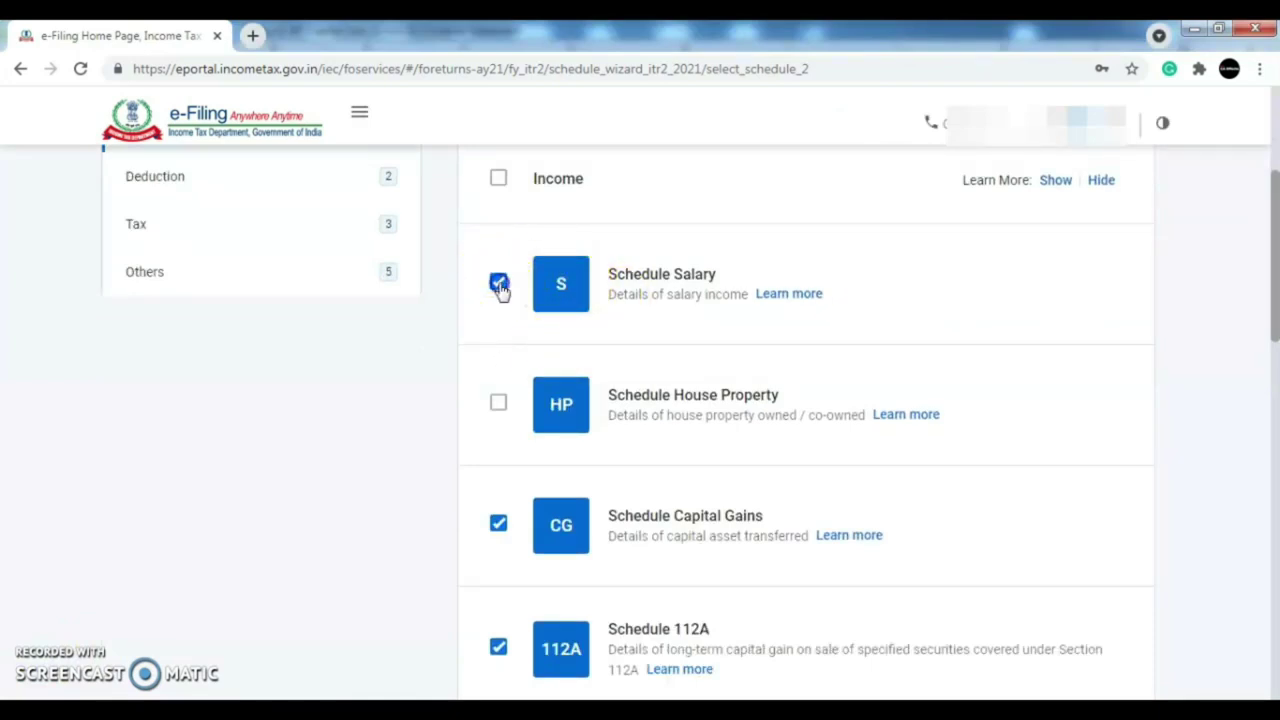
left_click_drag(1275, 194, 1275, 220)
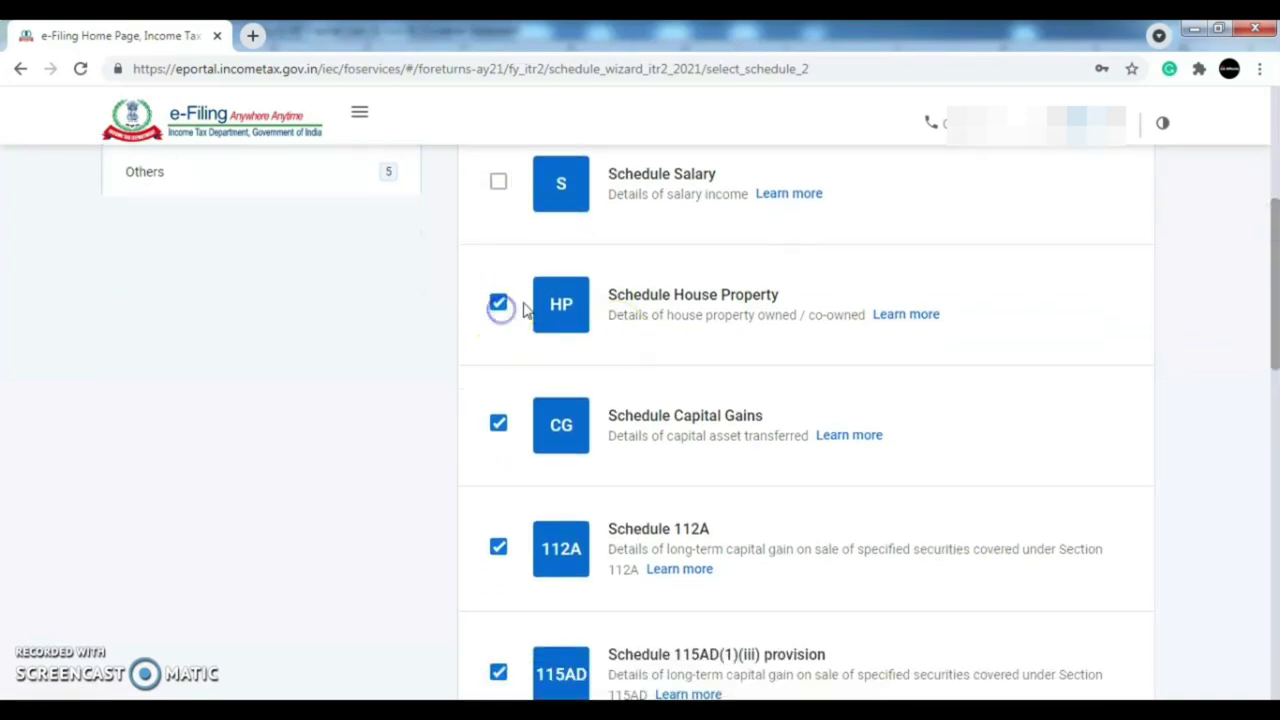
left_click(1266, 243)
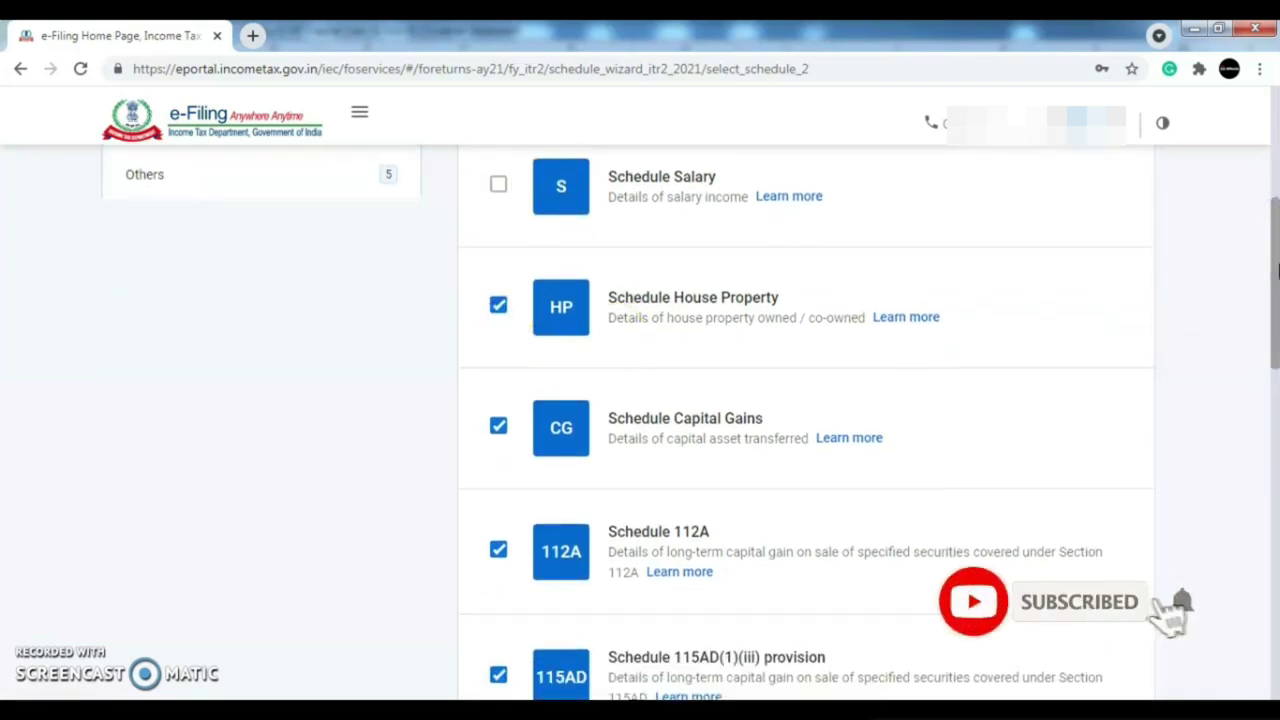
- Untick Schedule 115AD(1)(iii), leaving 16 schedules selected
scroll(1277, 268, "down", 1)
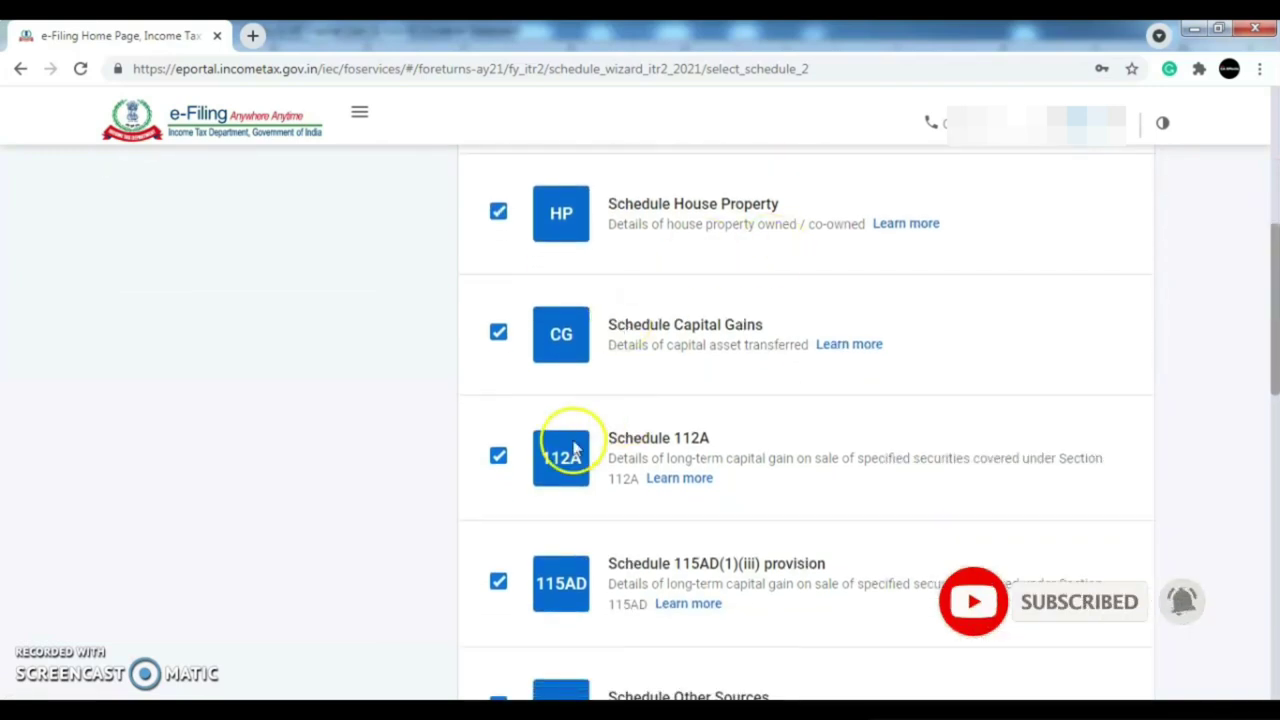
left_click_drag(1273, 312, 1275, 380)
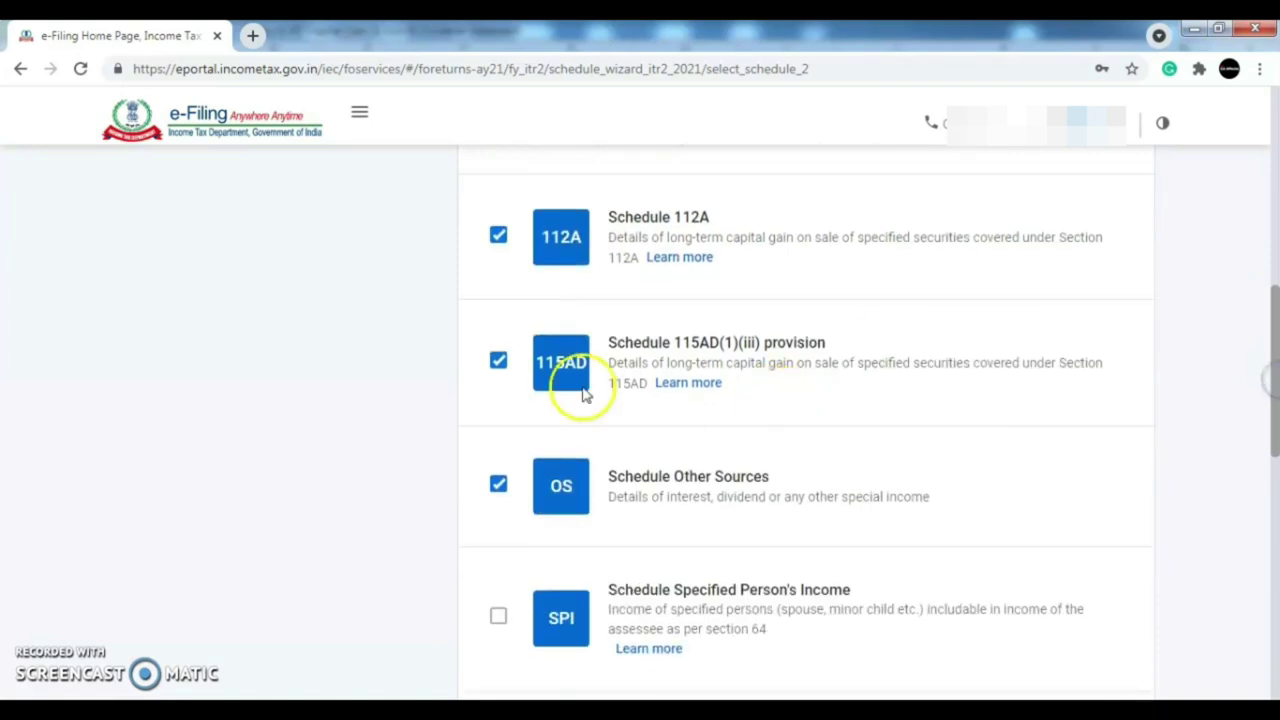
left_click(498, 363)
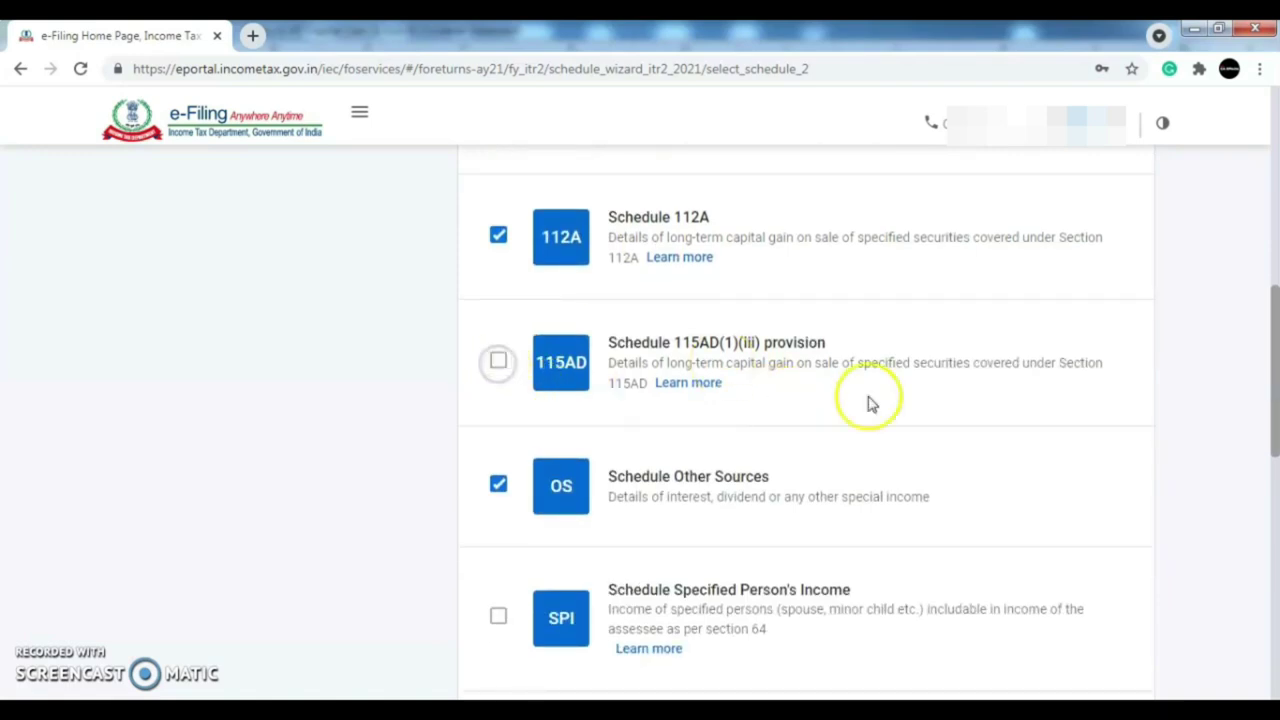
left_click_drag(1275, 338, 1275, 435)
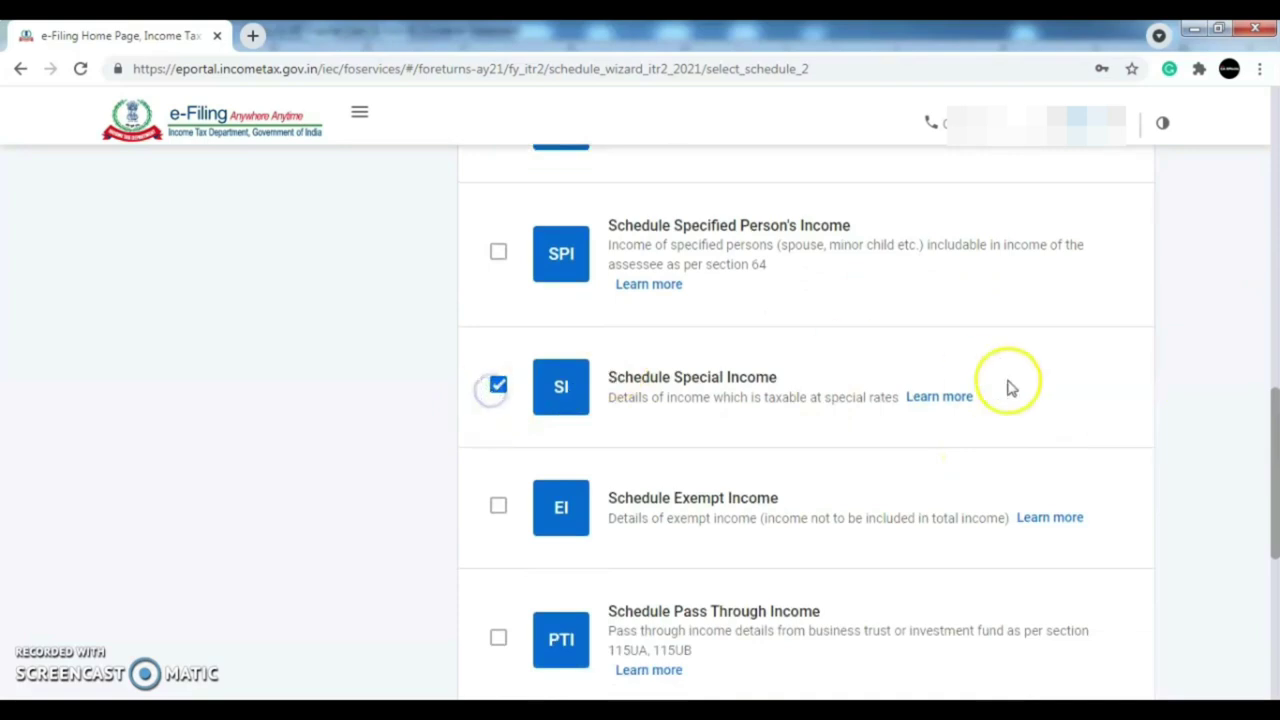
left_click_drag(1275, 460, 1274, 175)
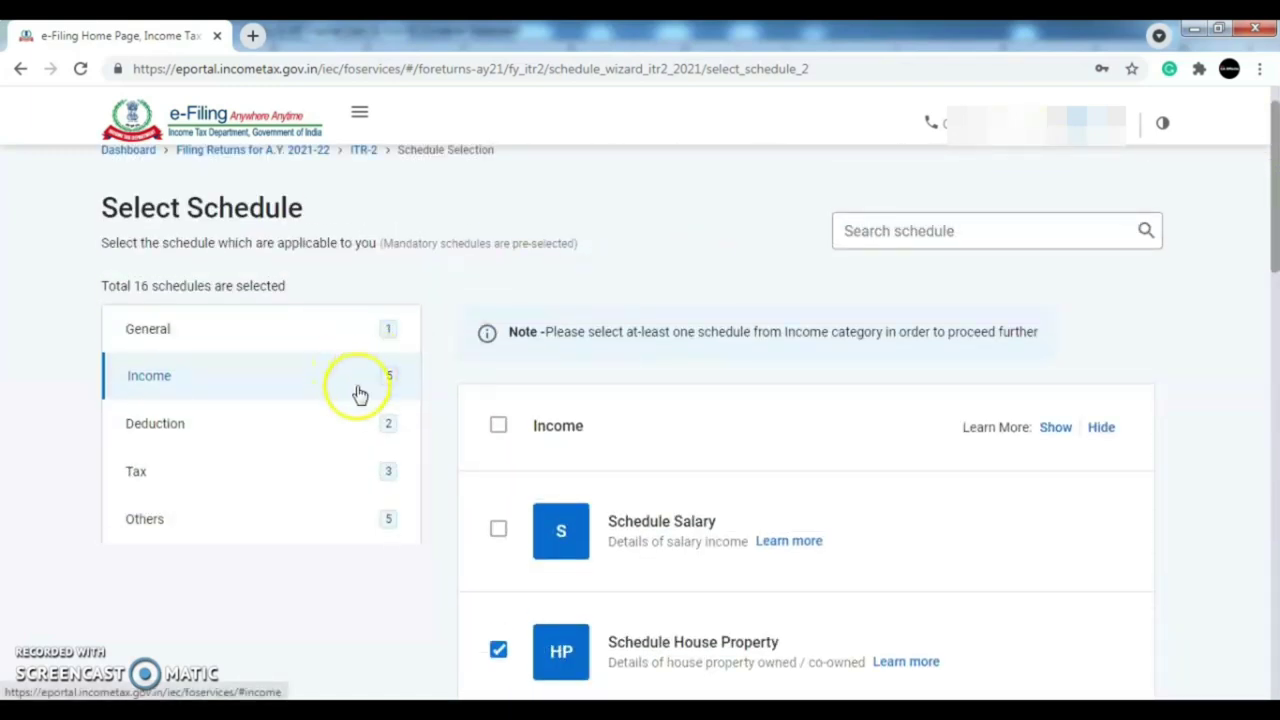
- Clear all Deduction schedules, bringing the selection to 14
left_click(313, 435)
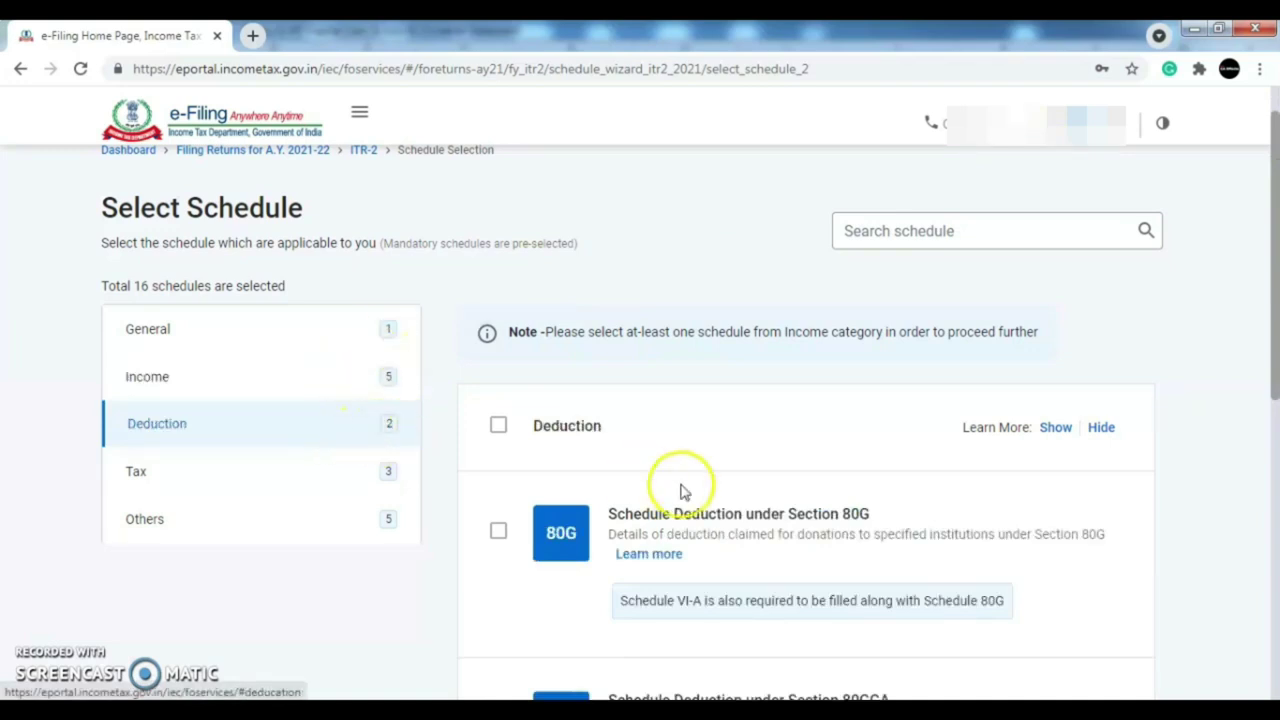
left_click_drag(1276, 248, 1276, 449)
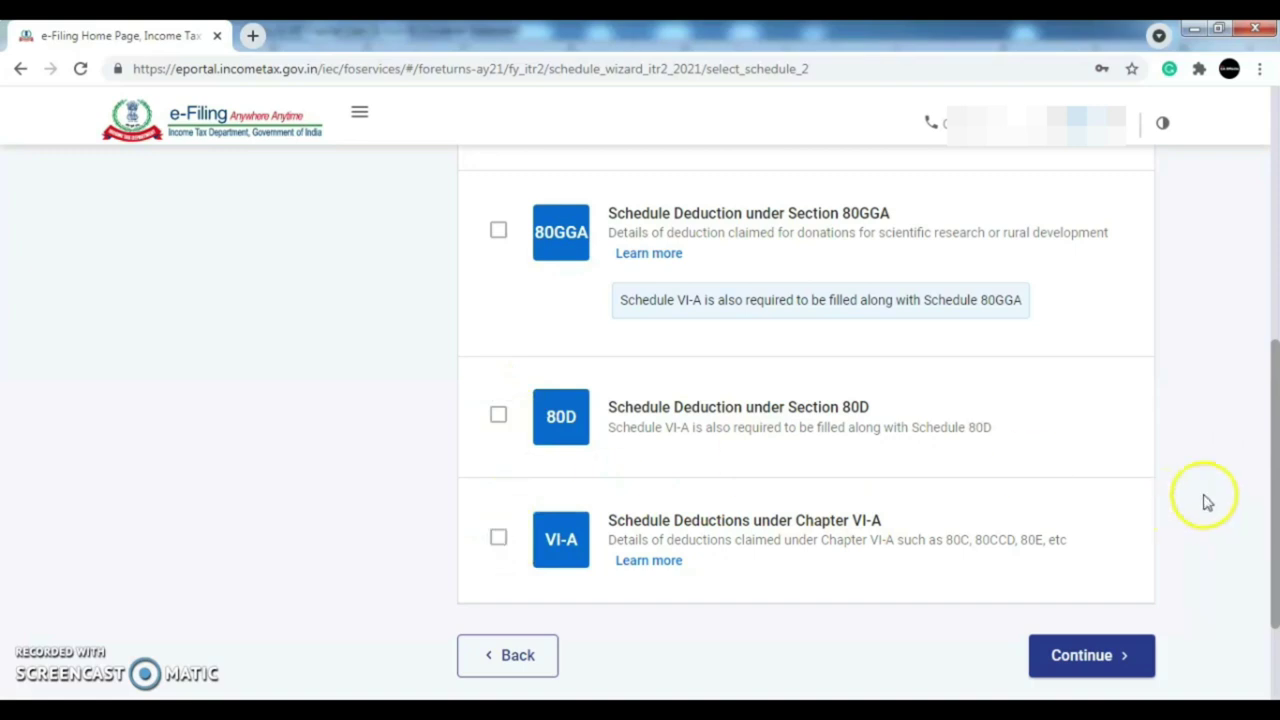
left_click_drag(1278, 465, 1277, 218)
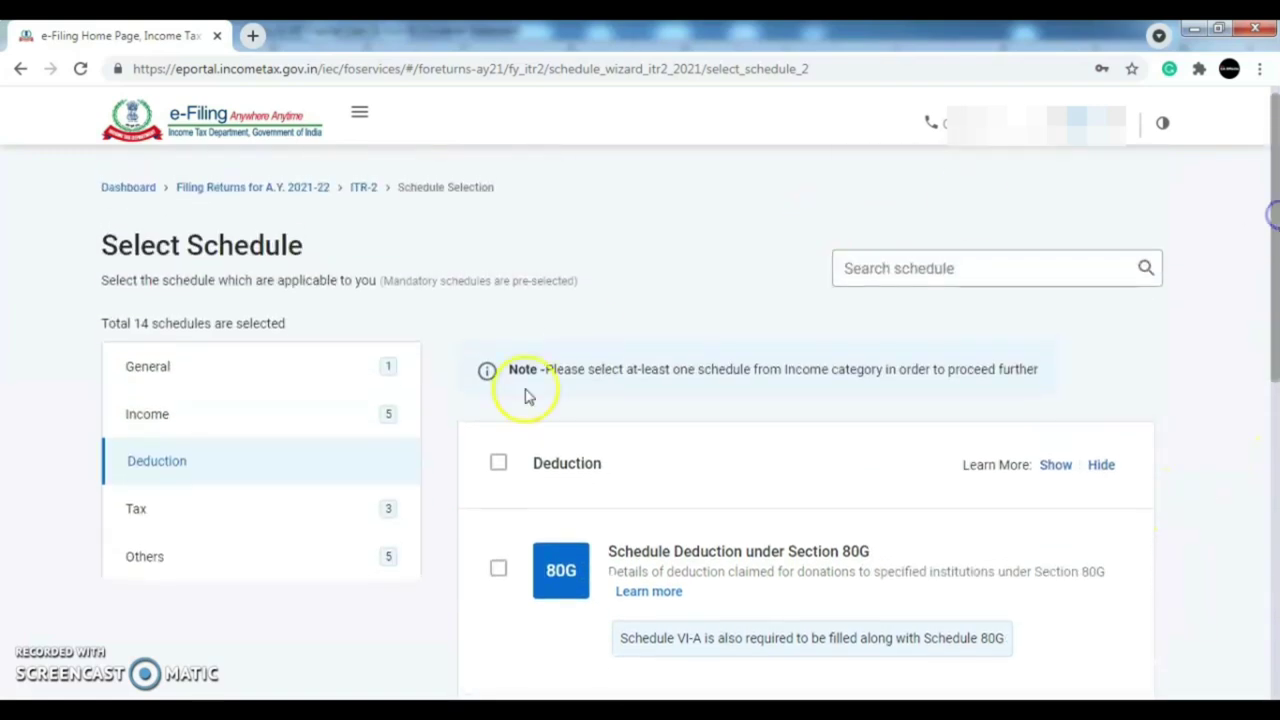
- Look through the ticked schedules under the Tax category
left_click(326, 508)
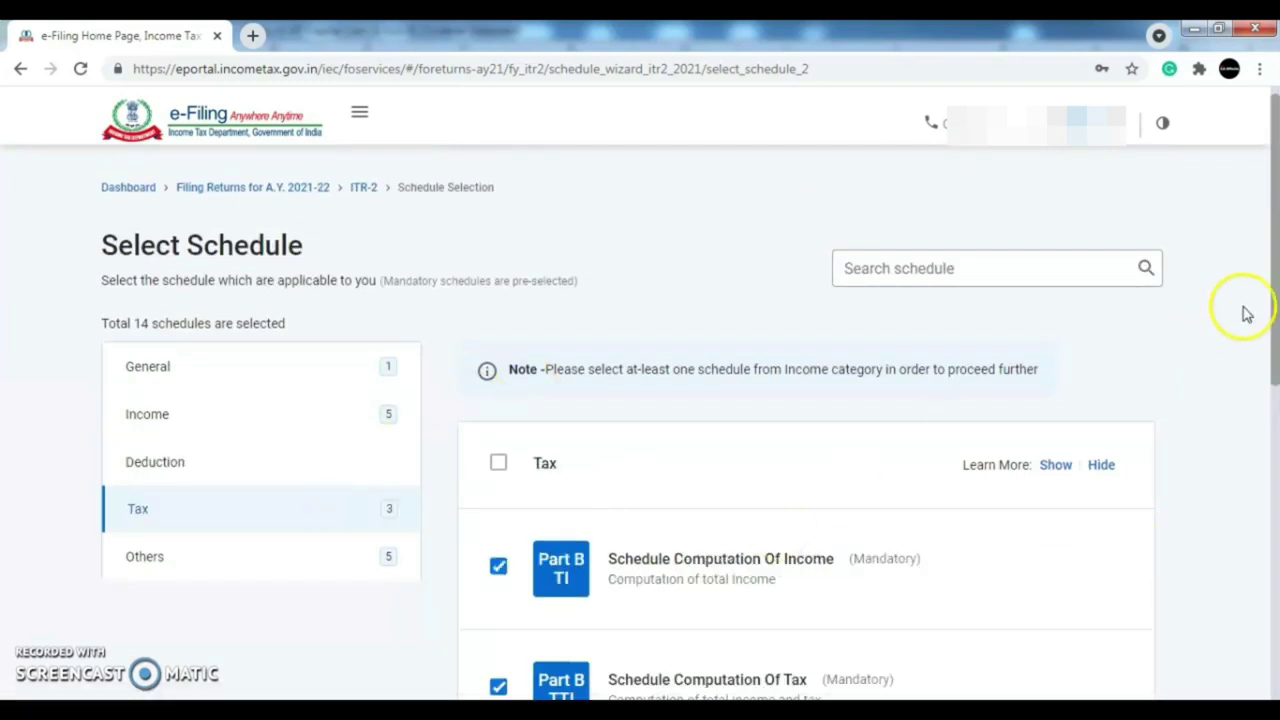
left_click_drag(1276, 290, 1276, 400)
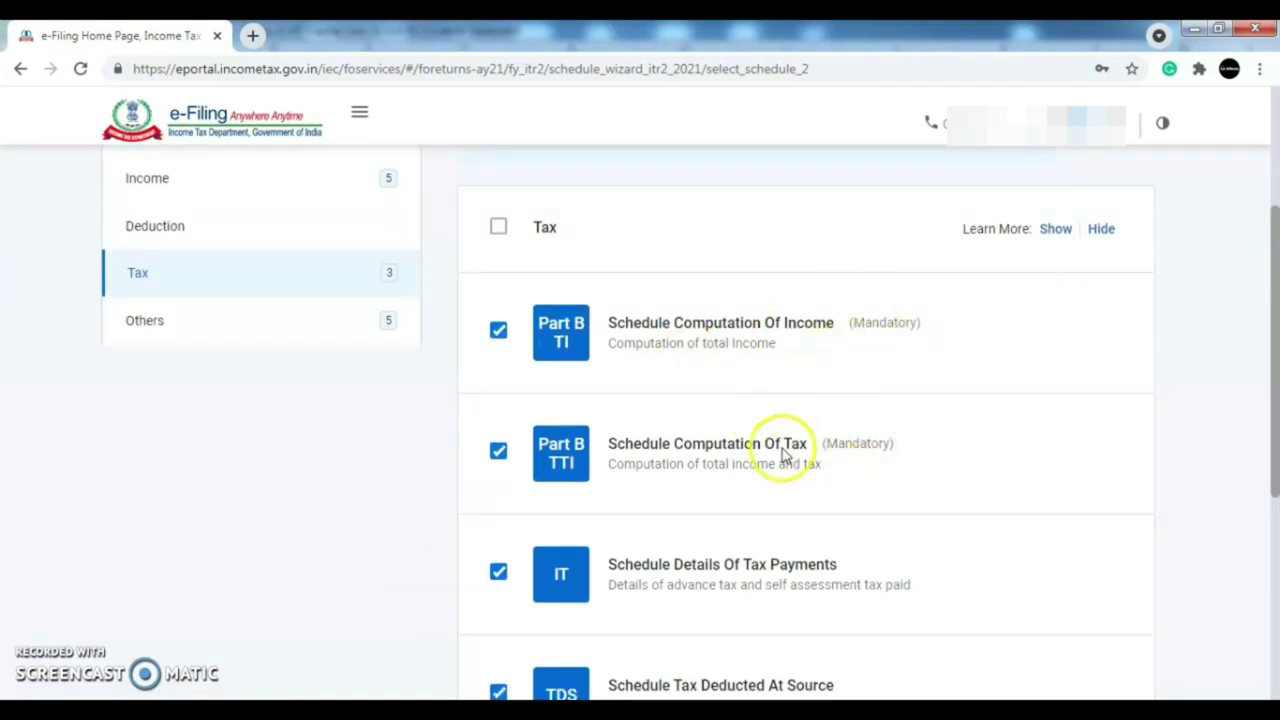
left_click_drag(1270, 392, 1276, 408)
scroll(1276, 408, "down", 2)
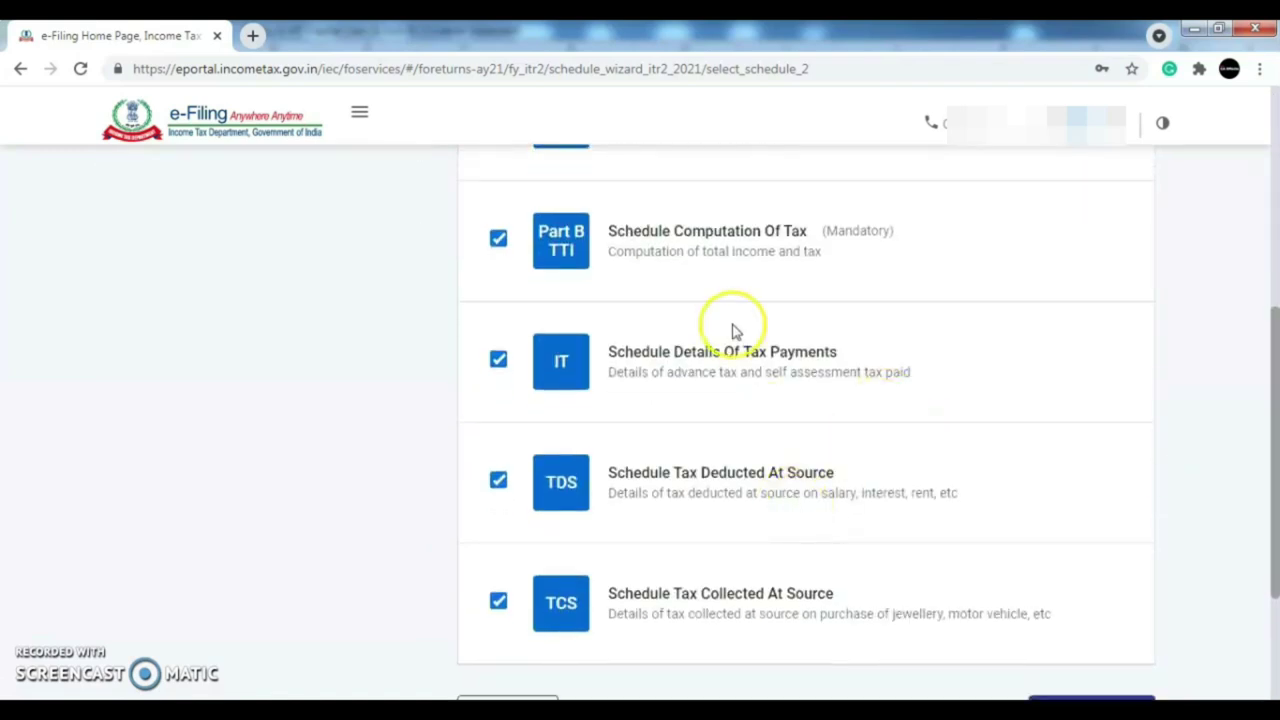
left_click_drag(1276, 408, 1276, 325)
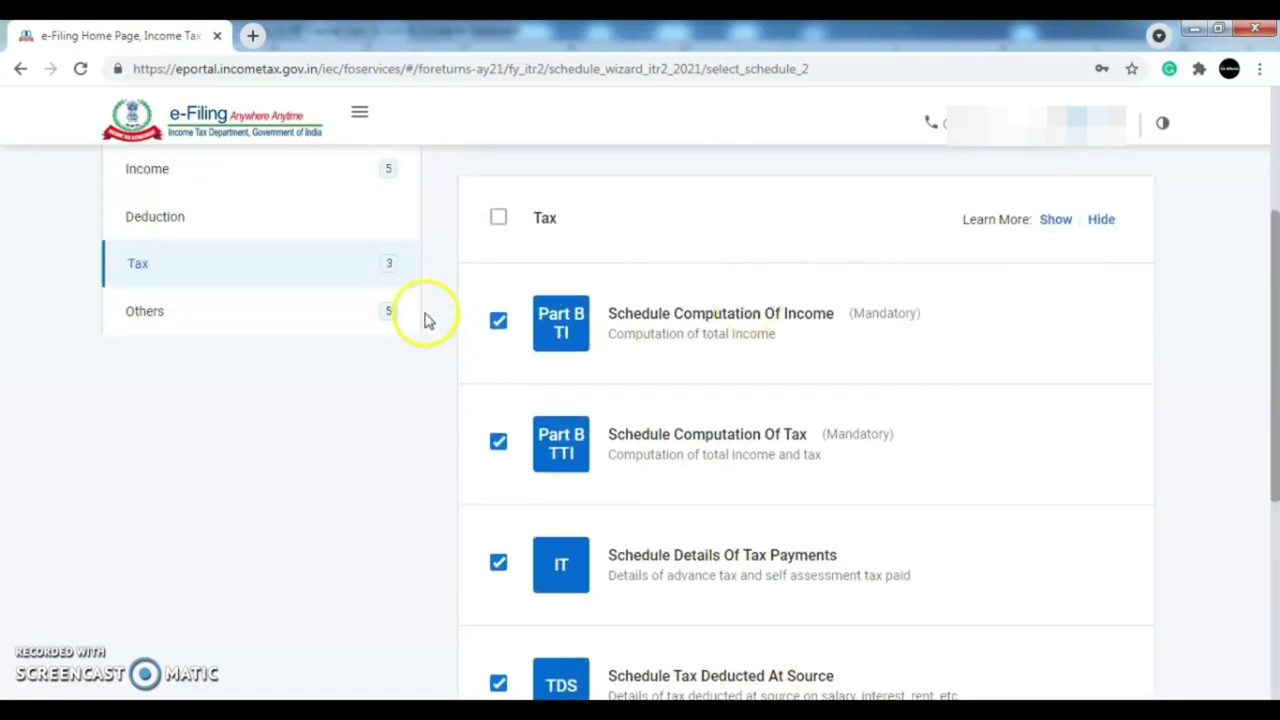
- Review the schedules listed under the Others category
left_click(316, 311)
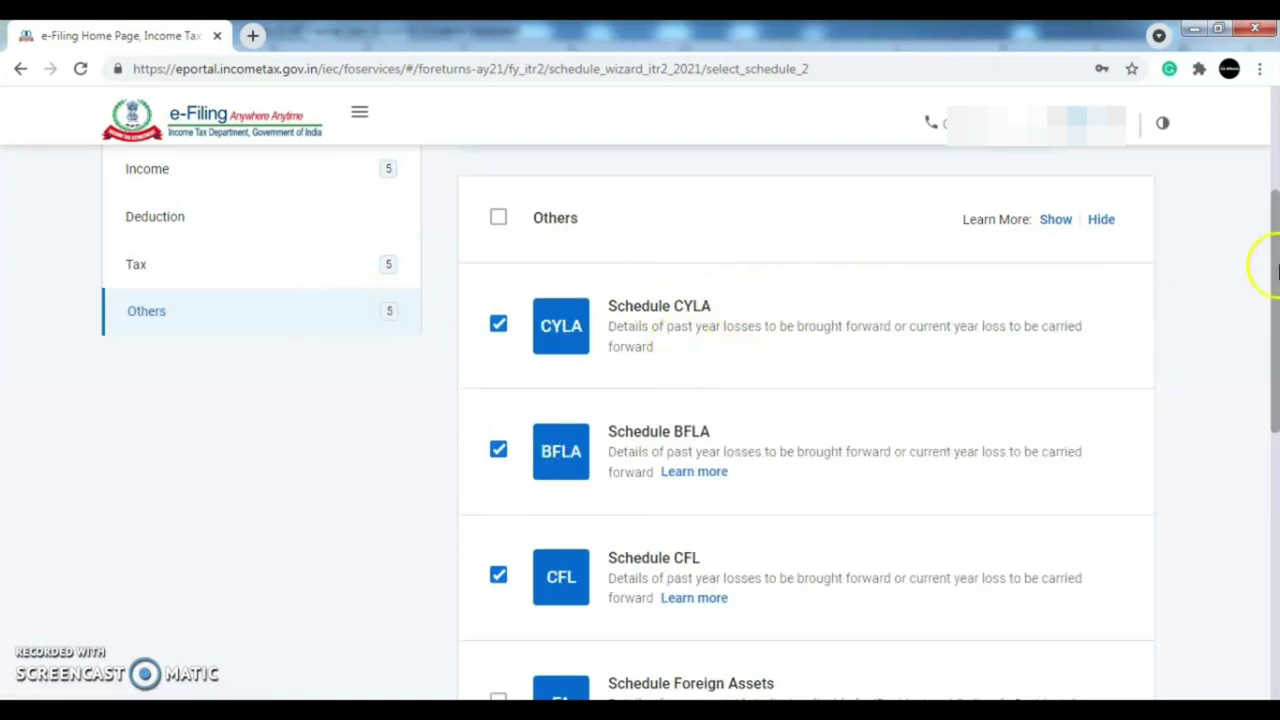
left_click_drag(1276, 270, 1274, 305)
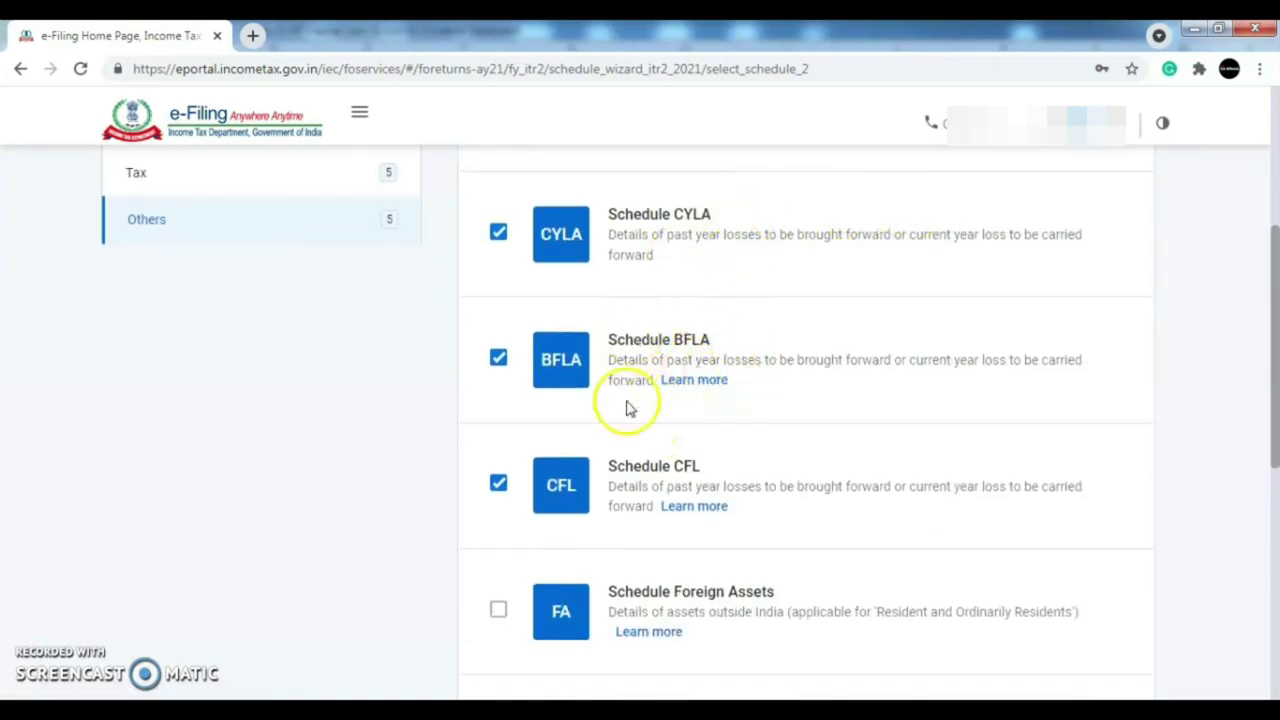
left_click_drag(1264, 364, 1276, 432)
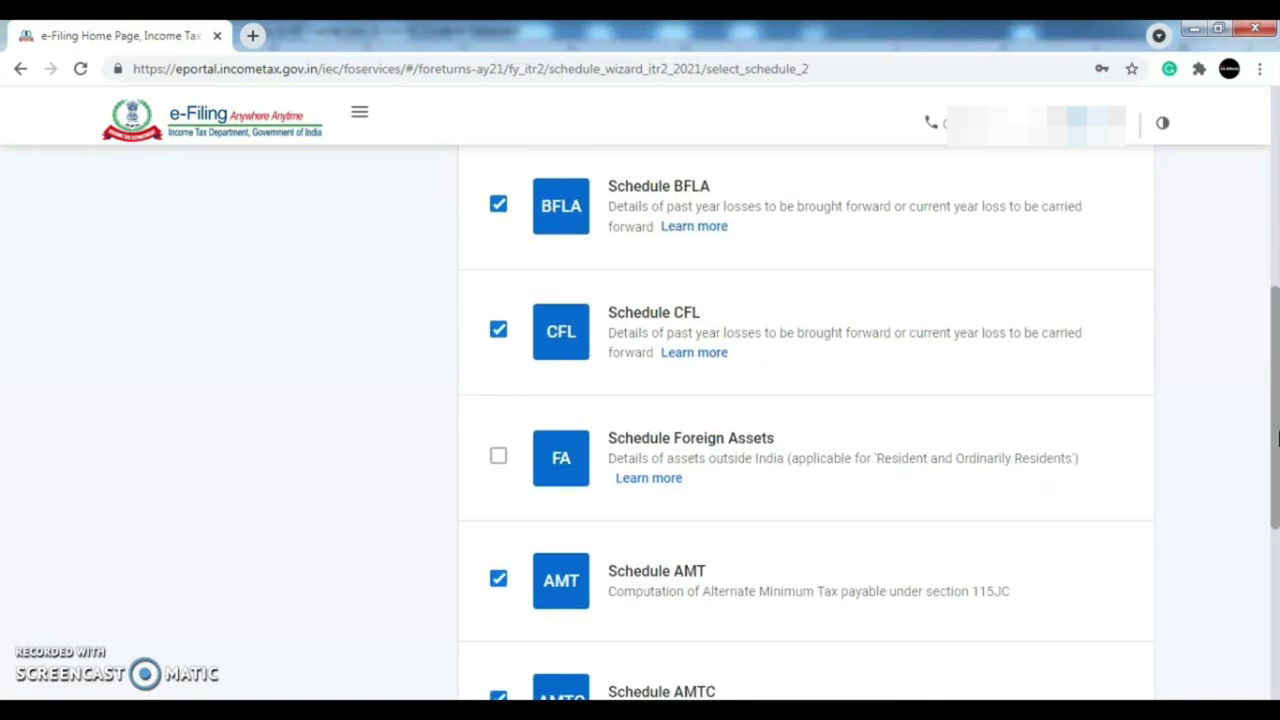
left_click_drag(1276, 432, 1276, 243)
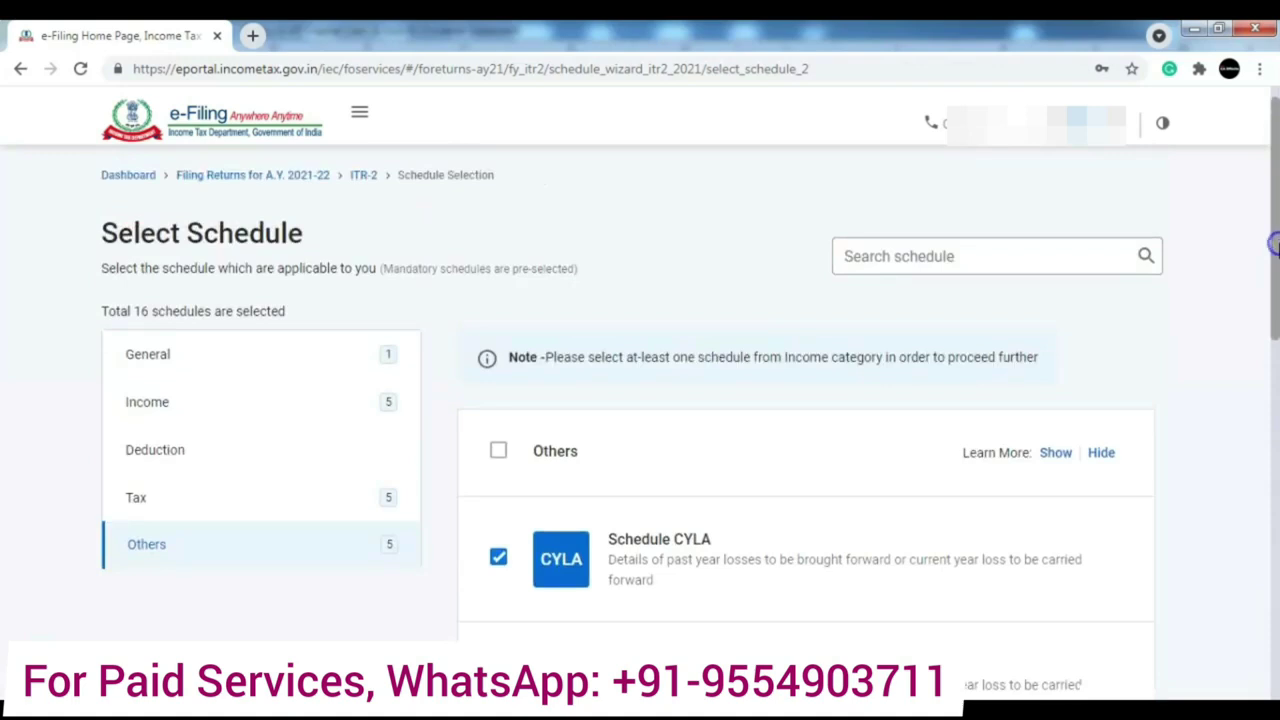
- Return to General schedules and submit the 16-schedule selection
left_click(258, 358)
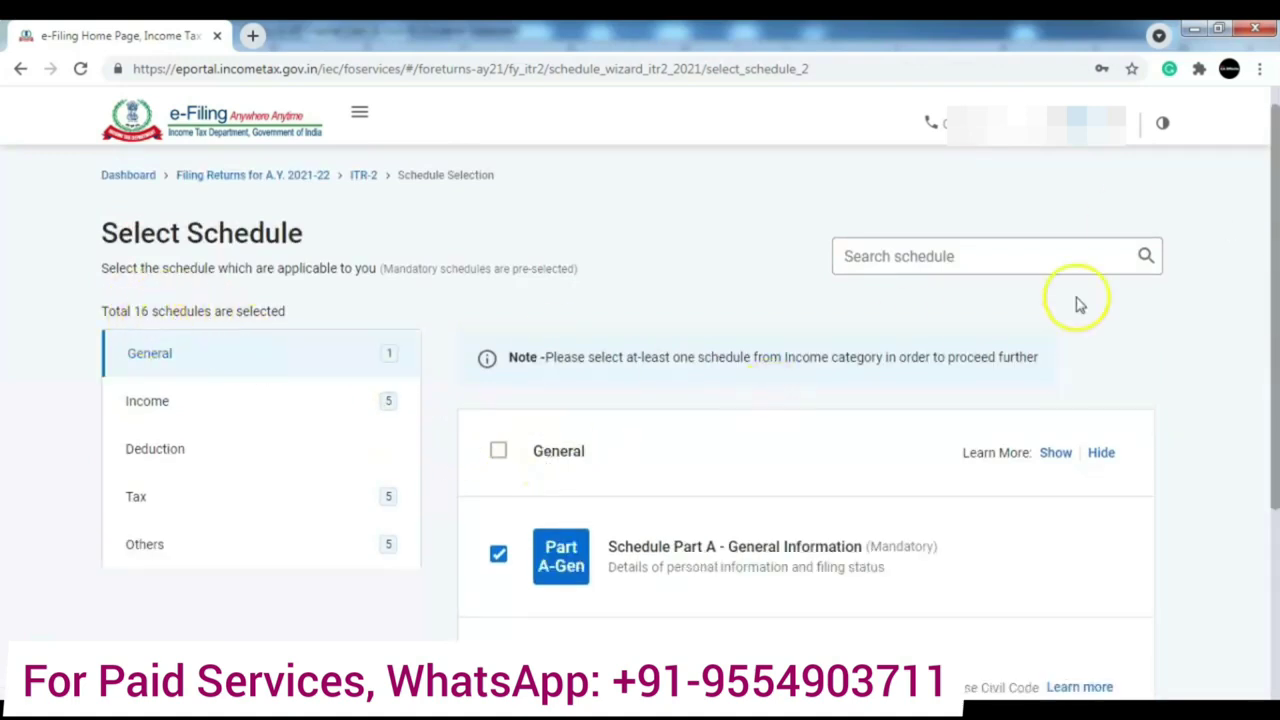
left_click_drag(1274, 290, 1276, 558)
left_click(1116, 503)
- Acknowledge the selection note and answer the General Information schedule questions
left_click(835, 506)
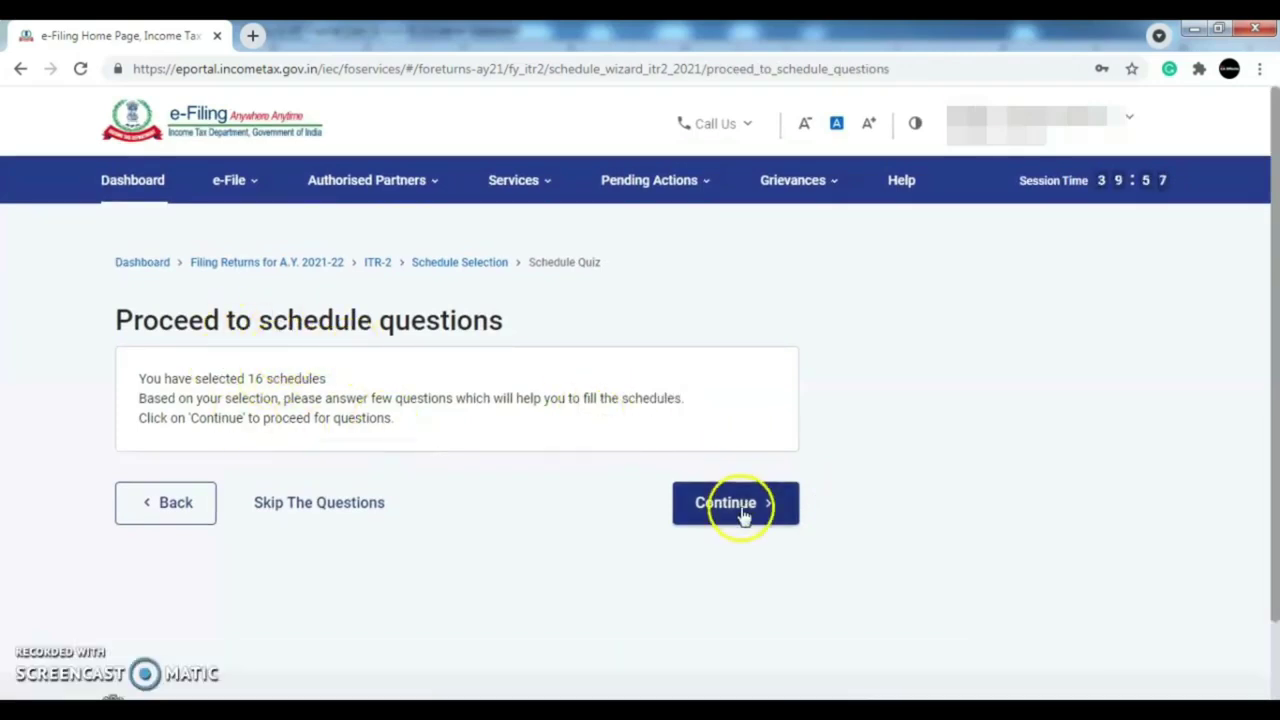
left_click(743, 510)
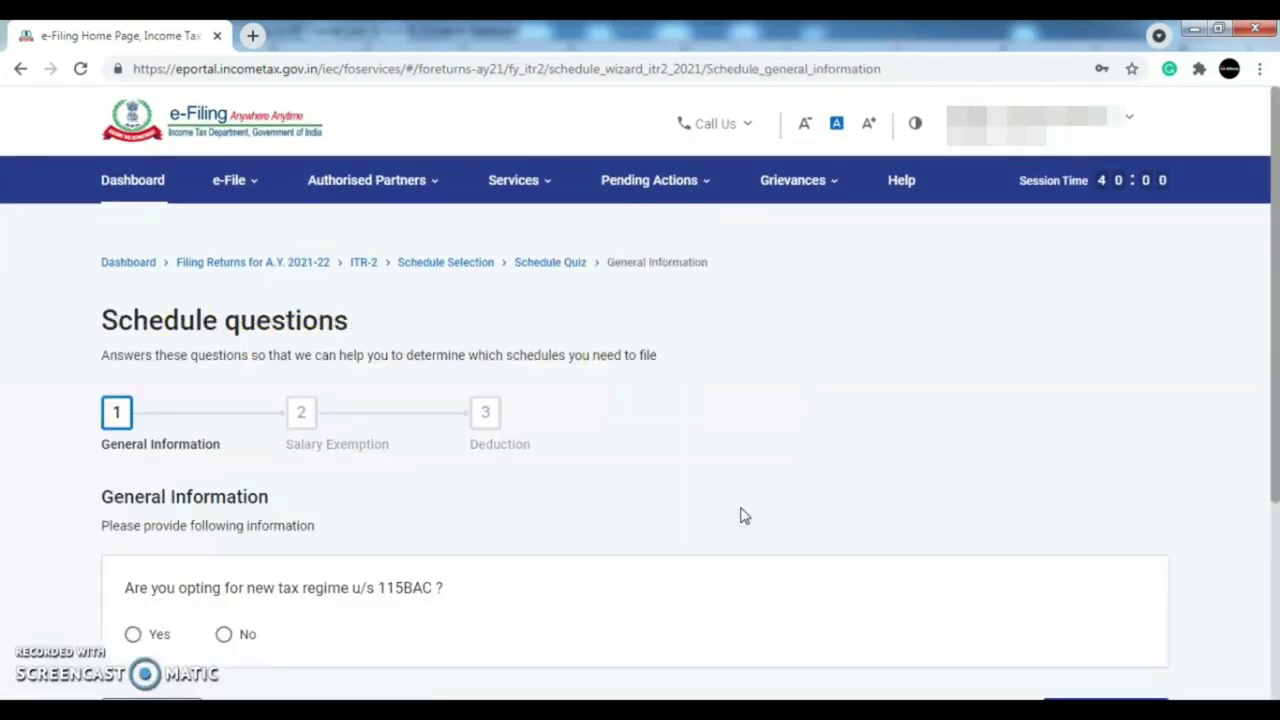
left_click_drag(1272, 340, 1274, 462)
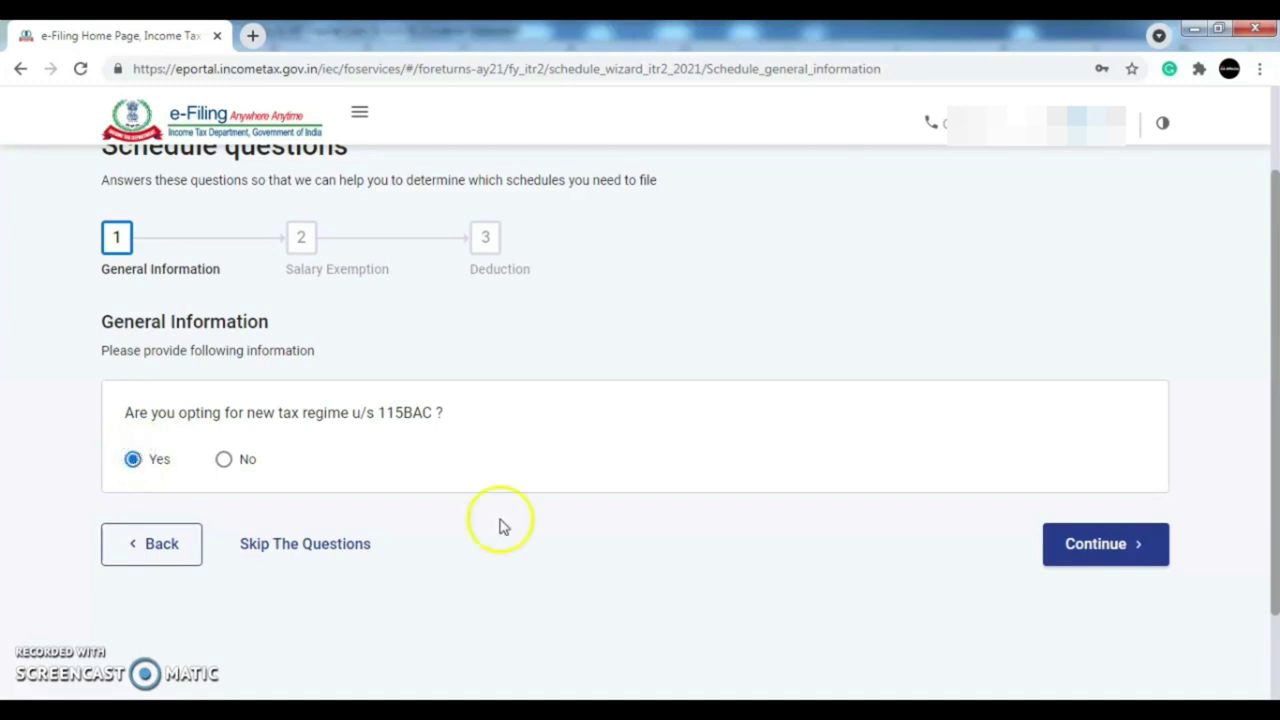
left_click(1118, 543)
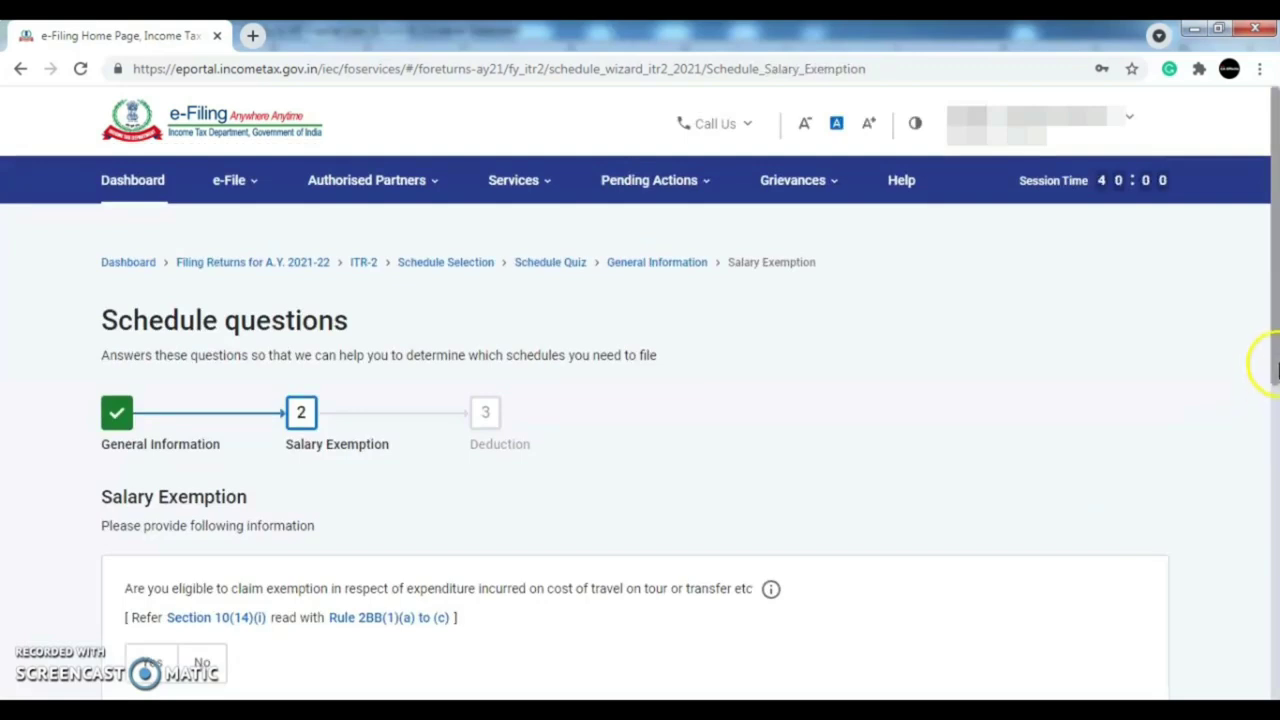
- Answer the 80CCD(2) deduction question to reach the Schedules Summary
left_click_drag(1276, 312, 1276, 683)
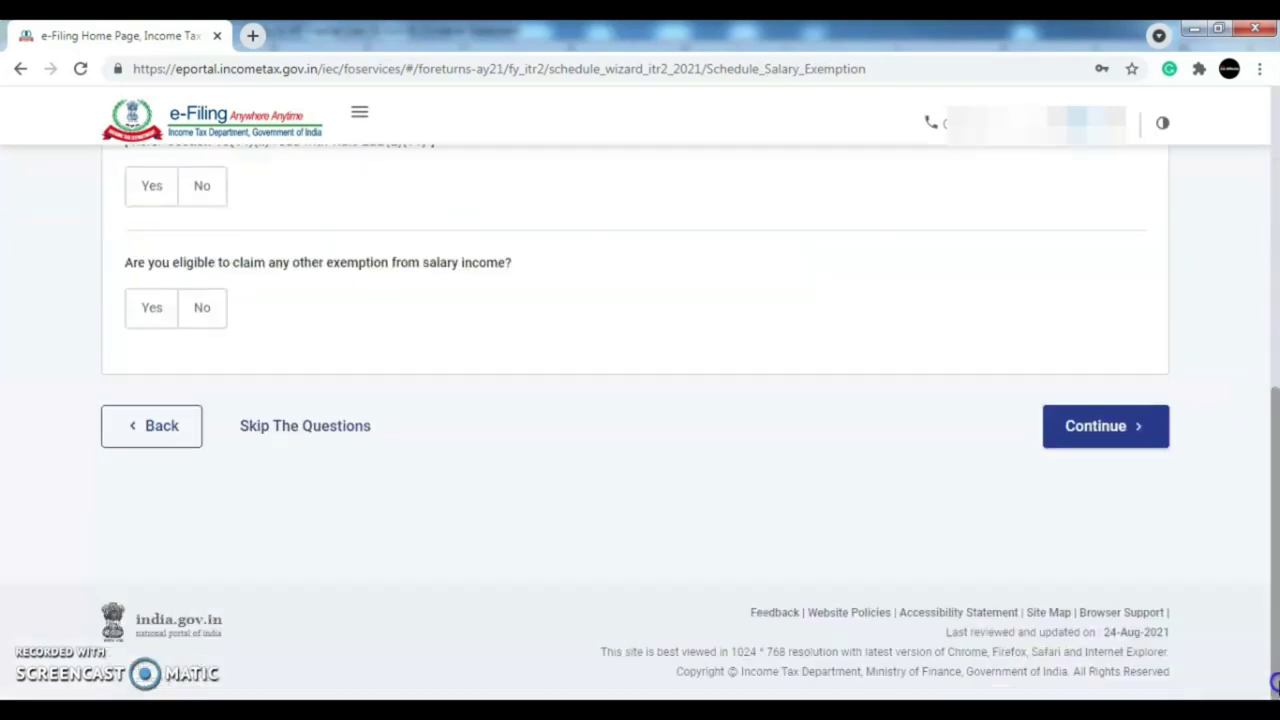
left_click(1157, 444)
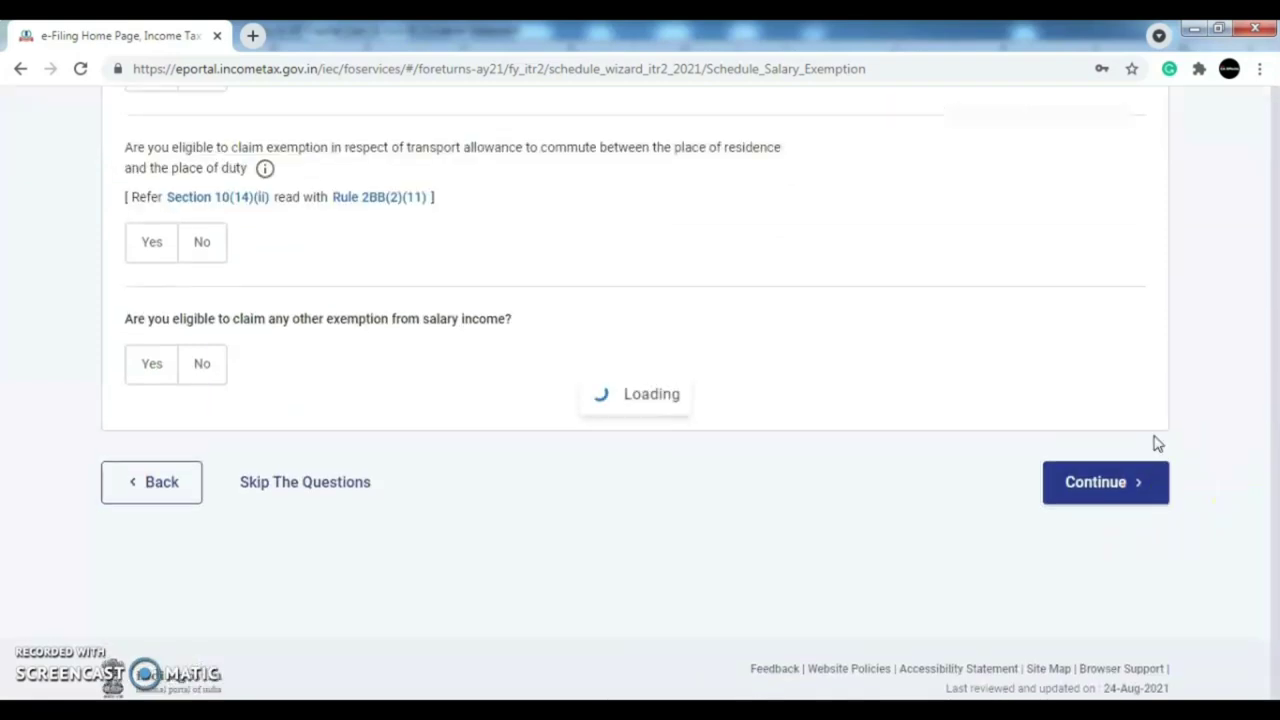
left_click_drag(1276, 590, 1276, 360)
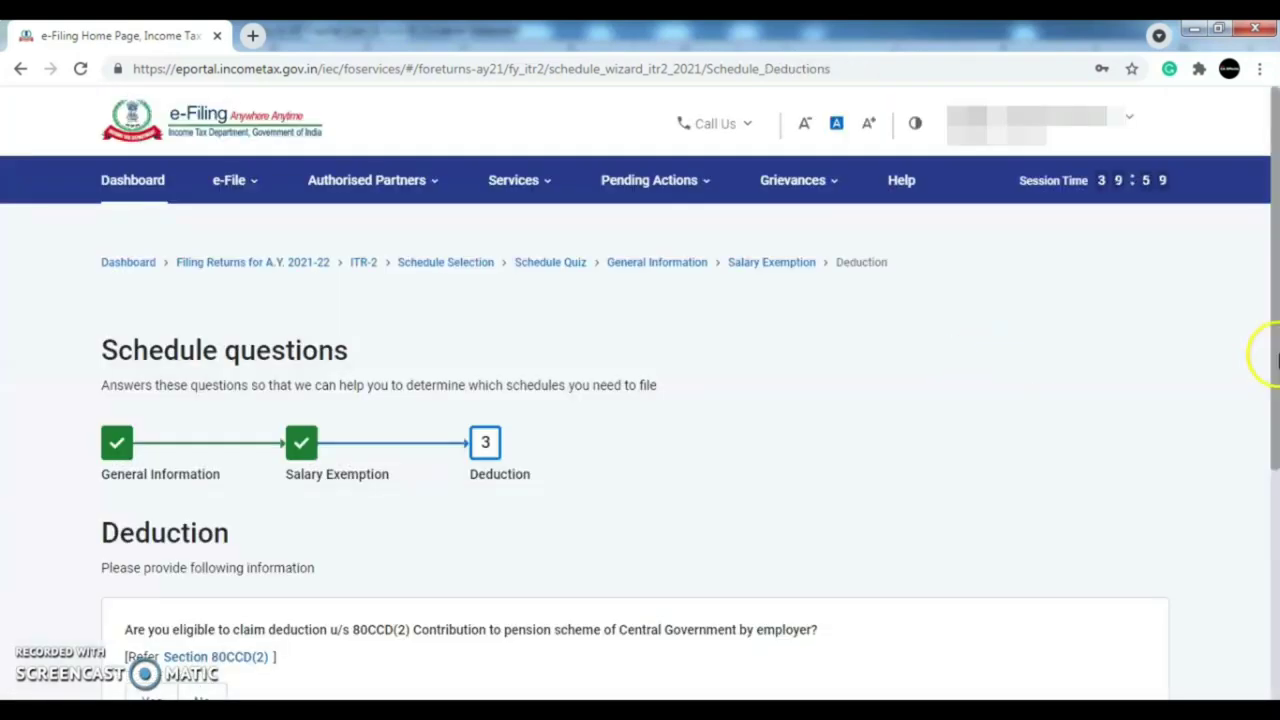
left_click_drag(1277, 313, 1276, 458)
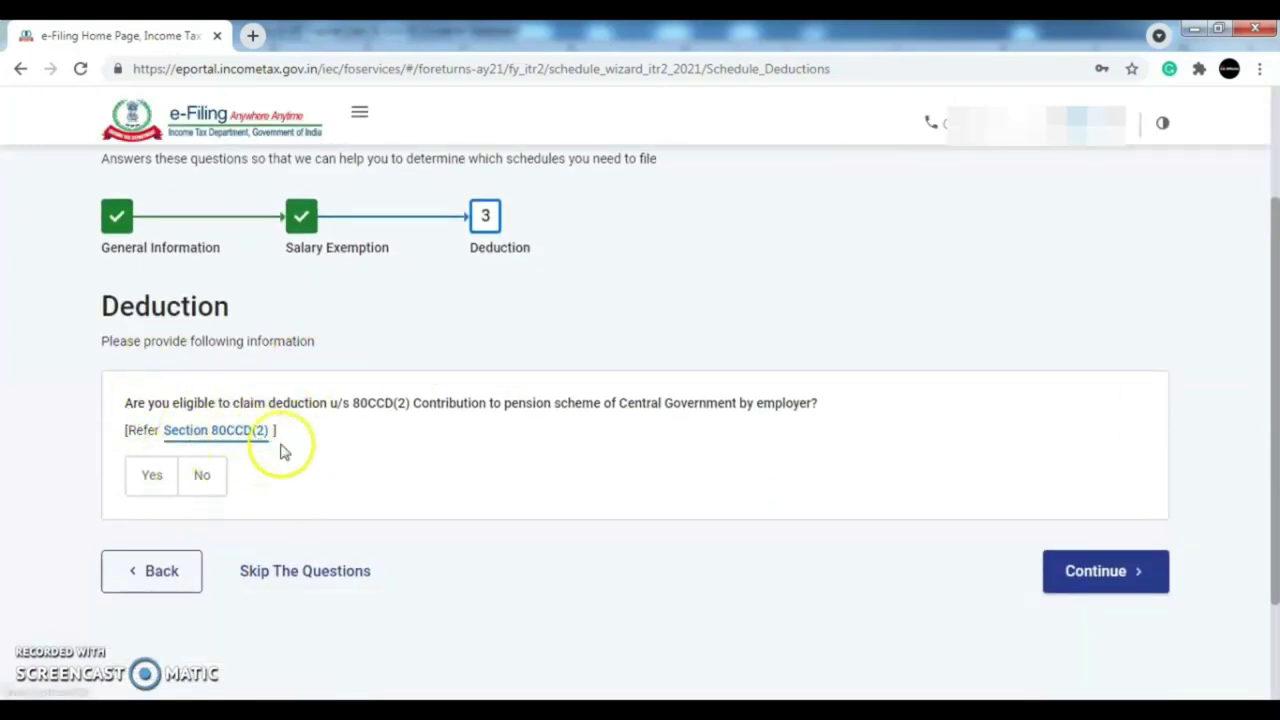
left_click(1126, 573)
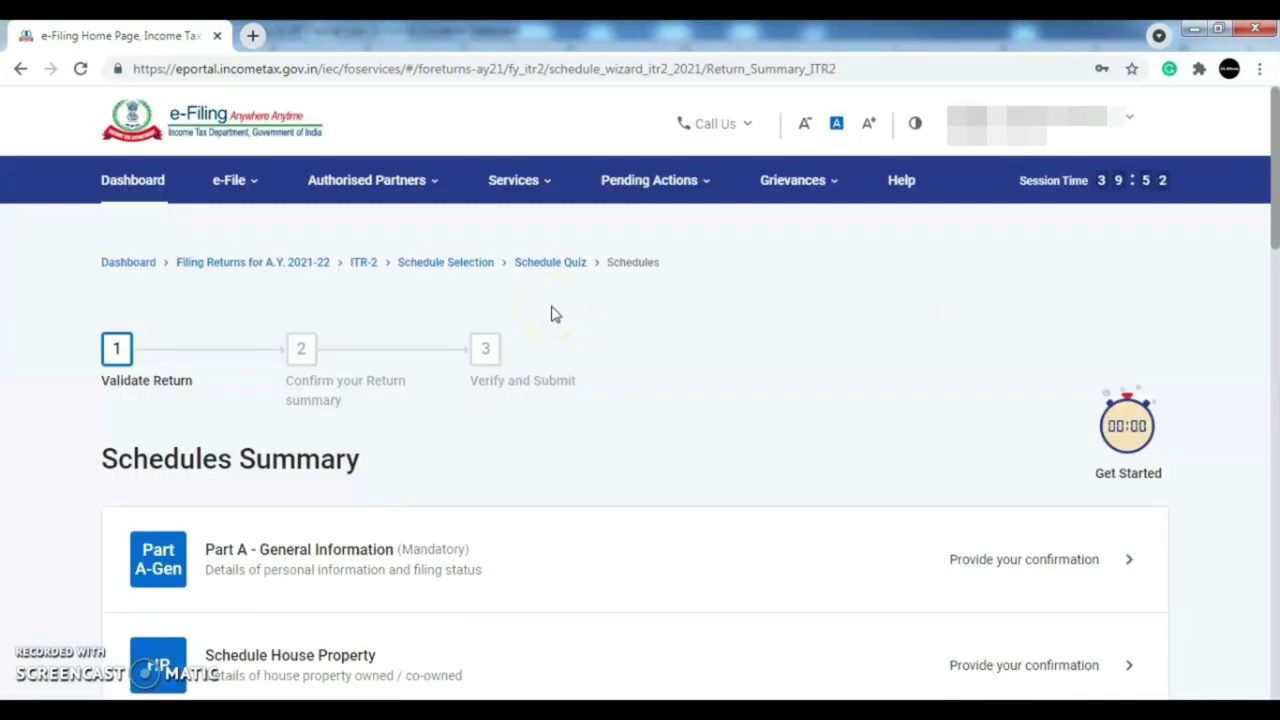
- Open Part A - General Information from the Schedules Summary for confirmation
left_click_drag(1275, 188, 1273, 224)
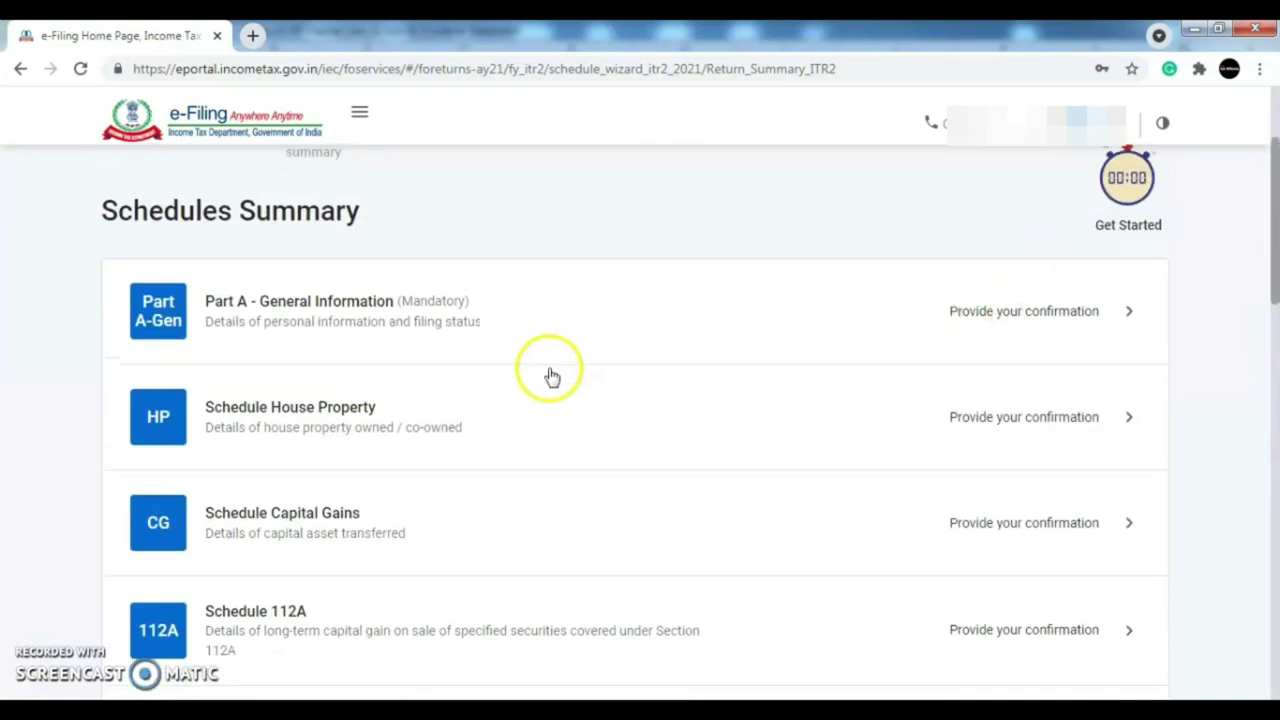
left_click(973, 325)
left_click_drag(1275, 148, 1275, 328)
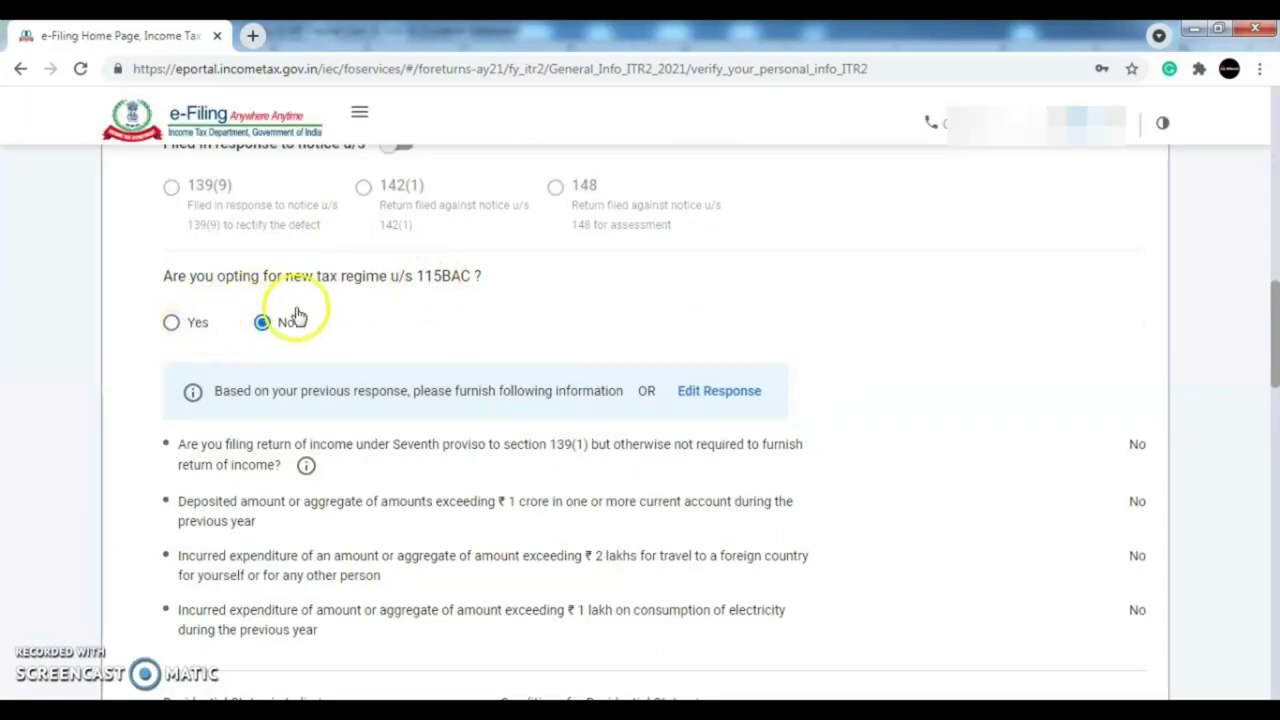
- Answer Yes to the new tax regime u/s 115BAC and accept its conditions
left_click(172, 324)
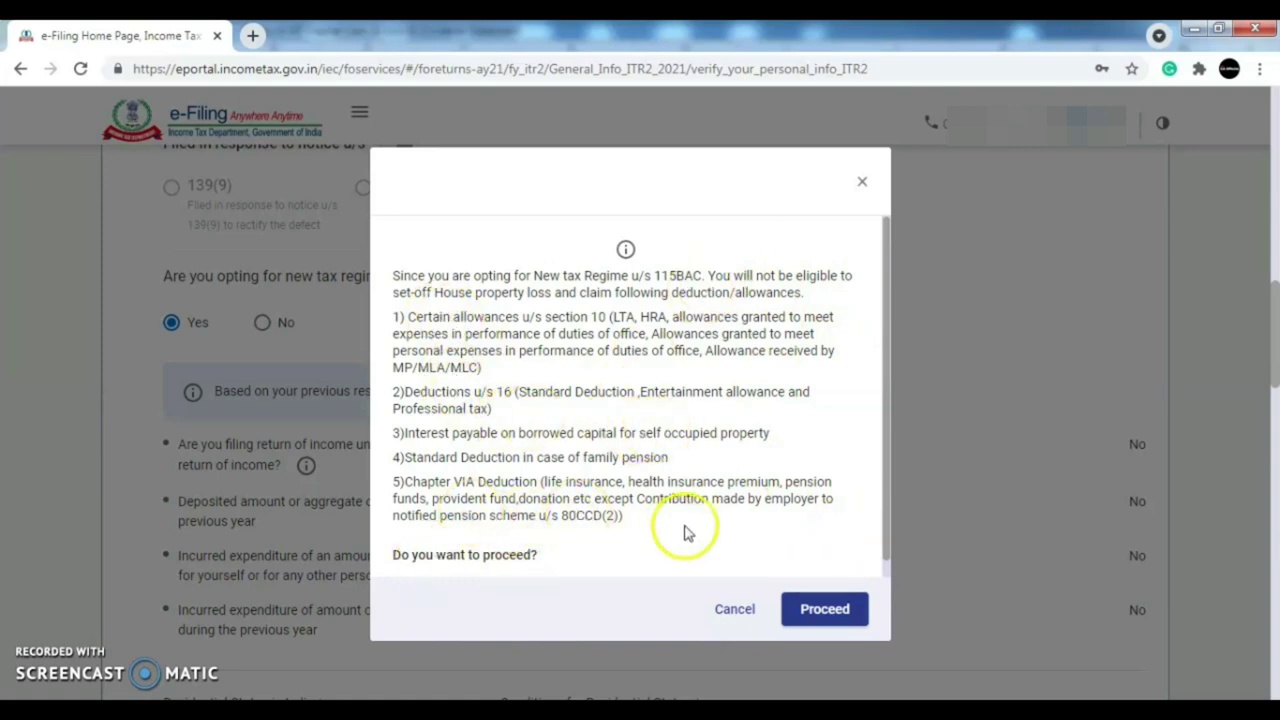
left_click(825, 610)
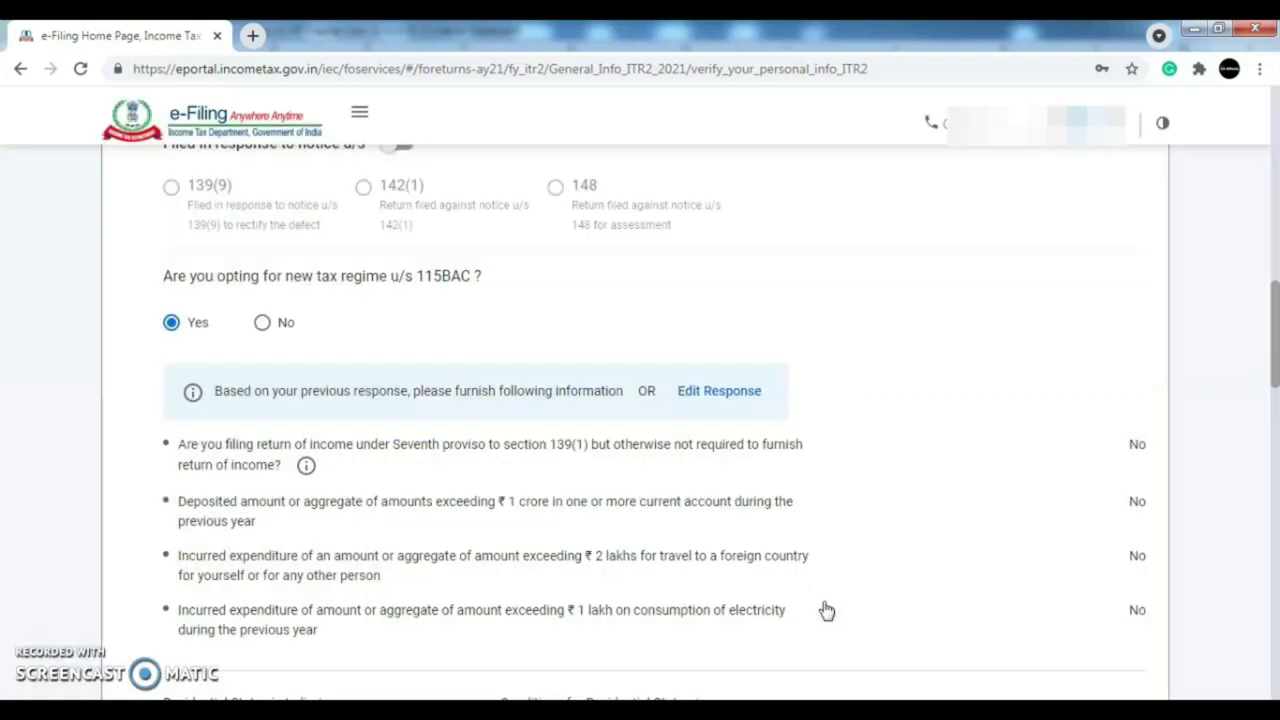
left_click_drag(1270, 360, 1271, 438)
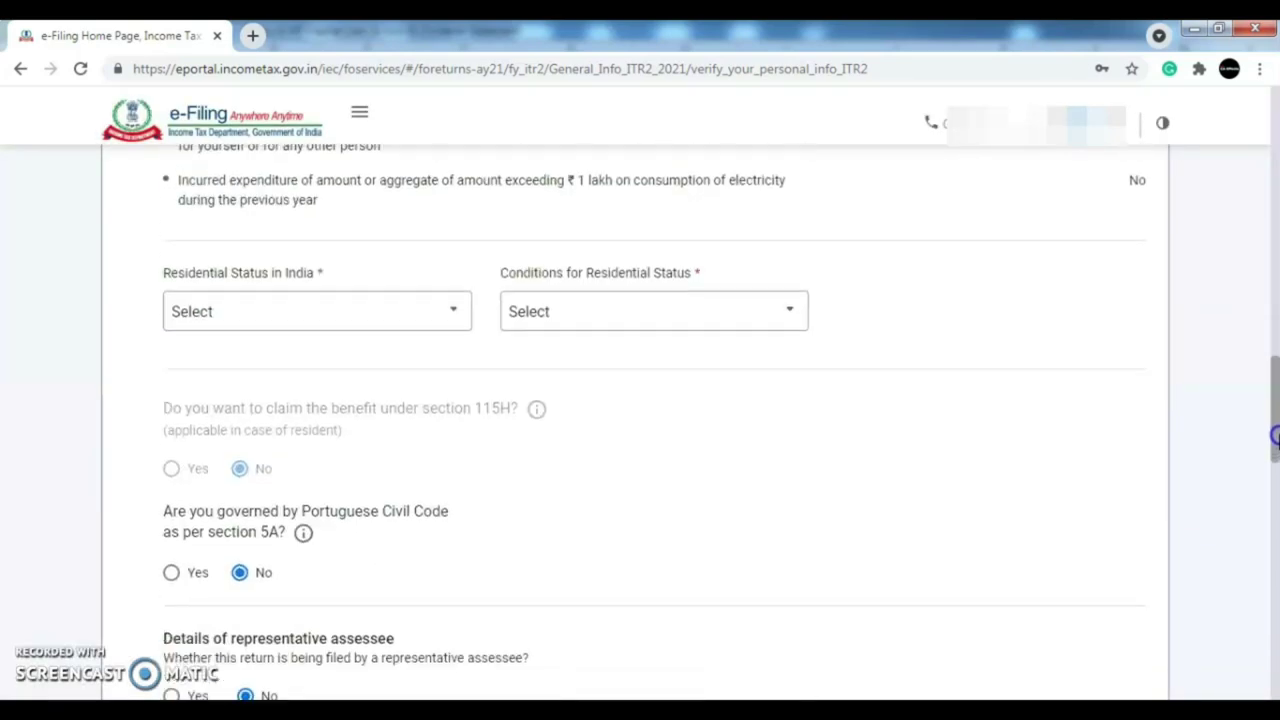
- Set residential status to Non Resident, being non-resident during the previous year
left_click(441, 318)
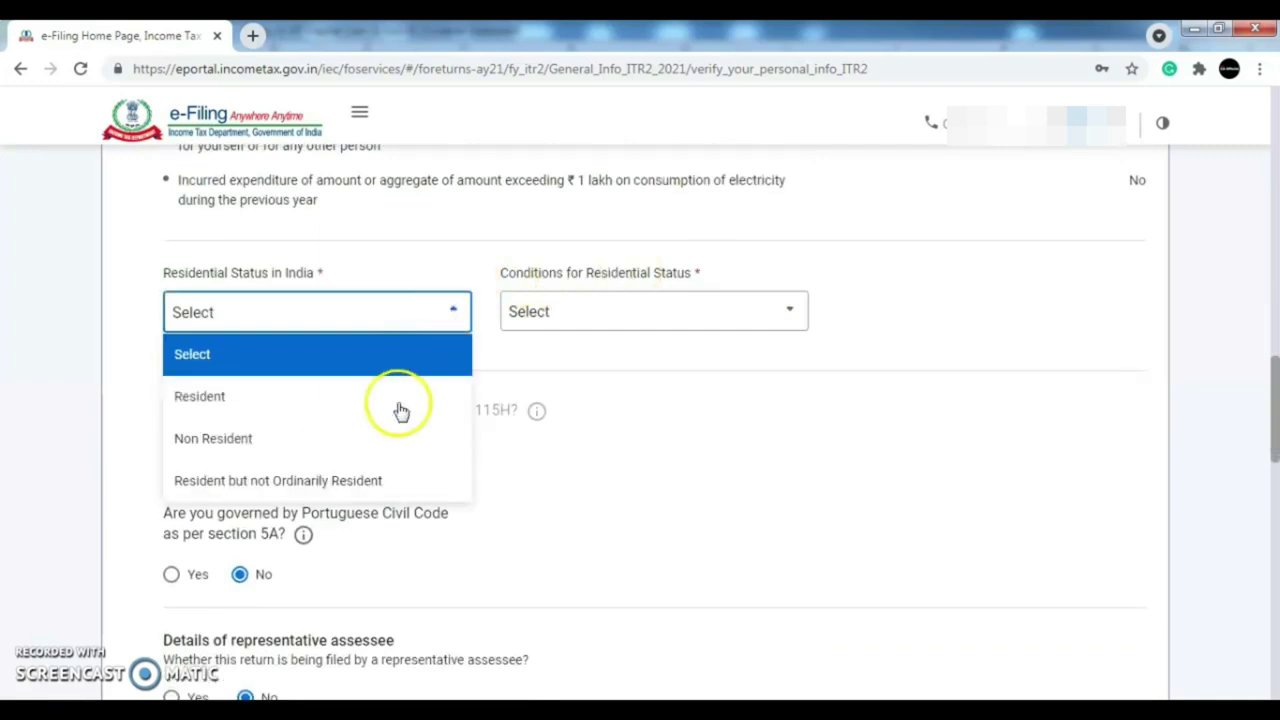
left_click(395, 446)
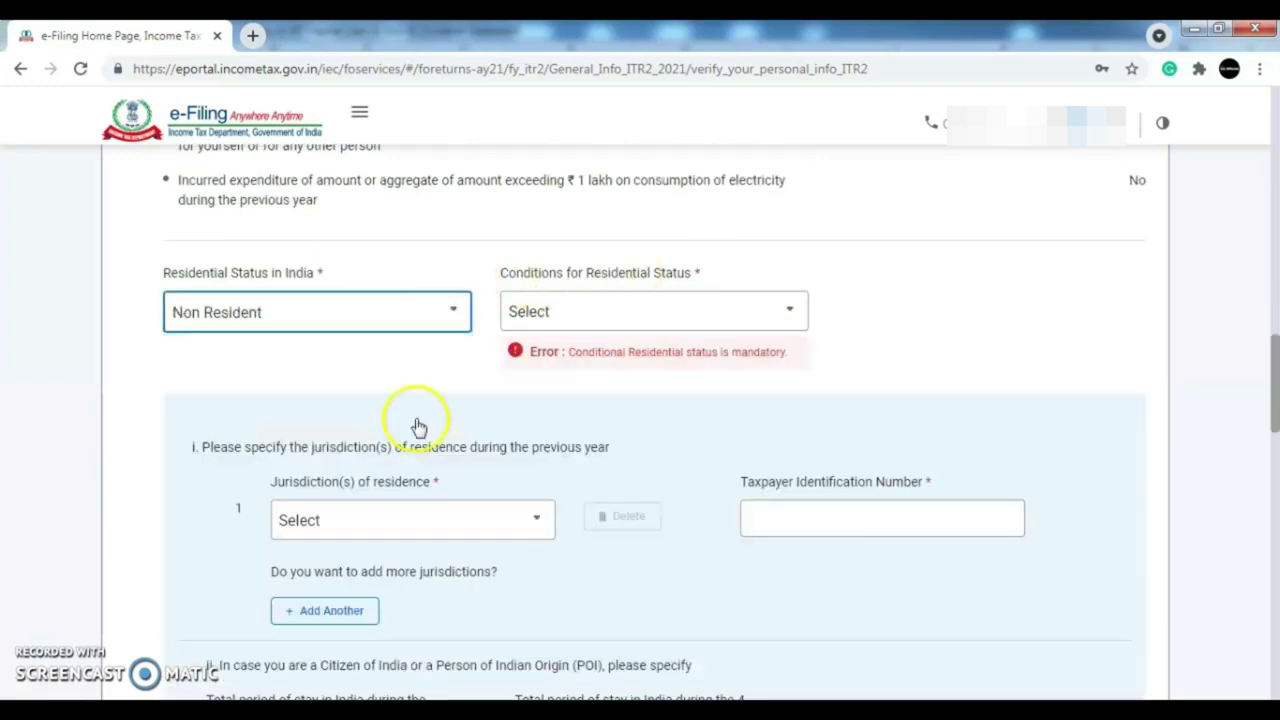
left_click(645, 313)
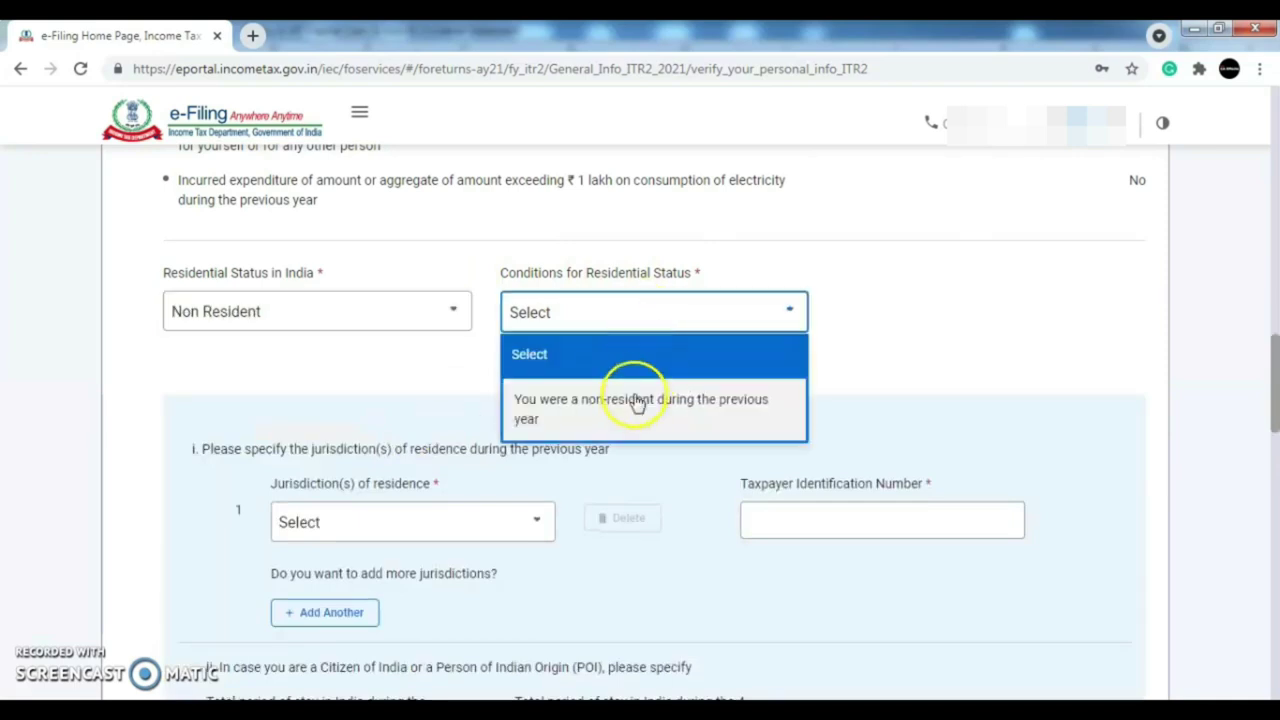
left_click(603, 410)
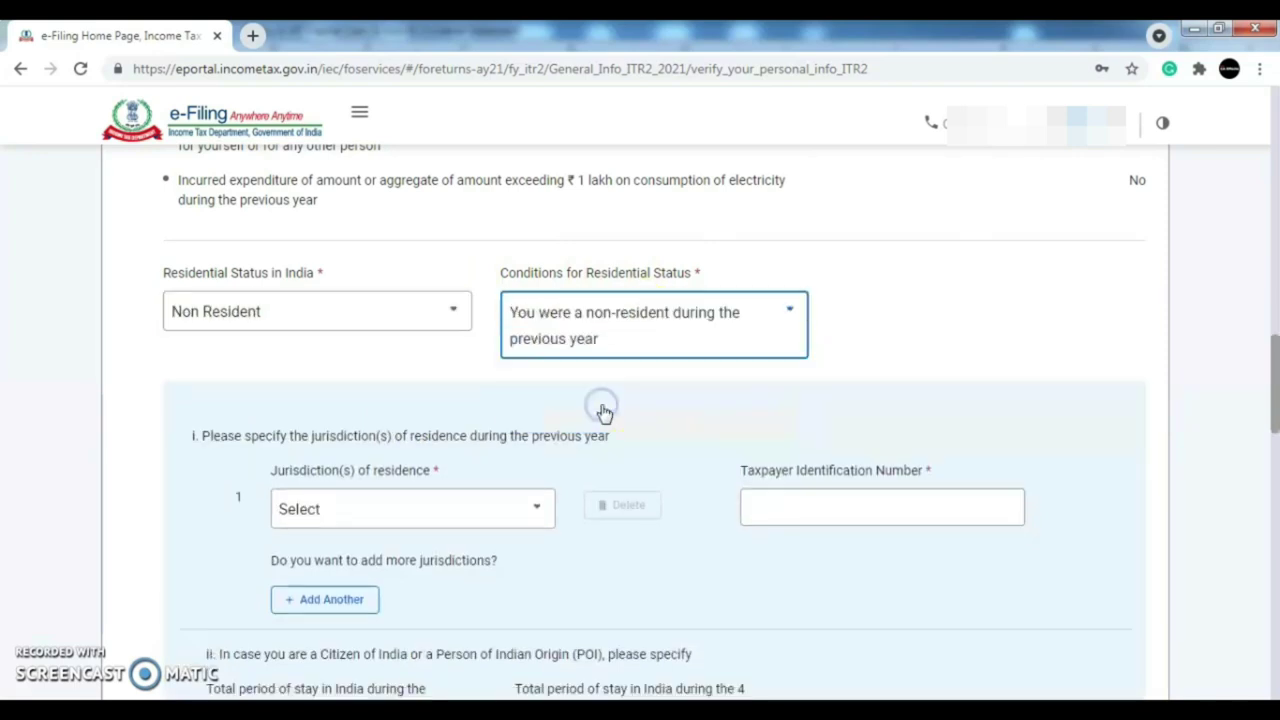
left_click_drag(1275, 385, 1275, 414)
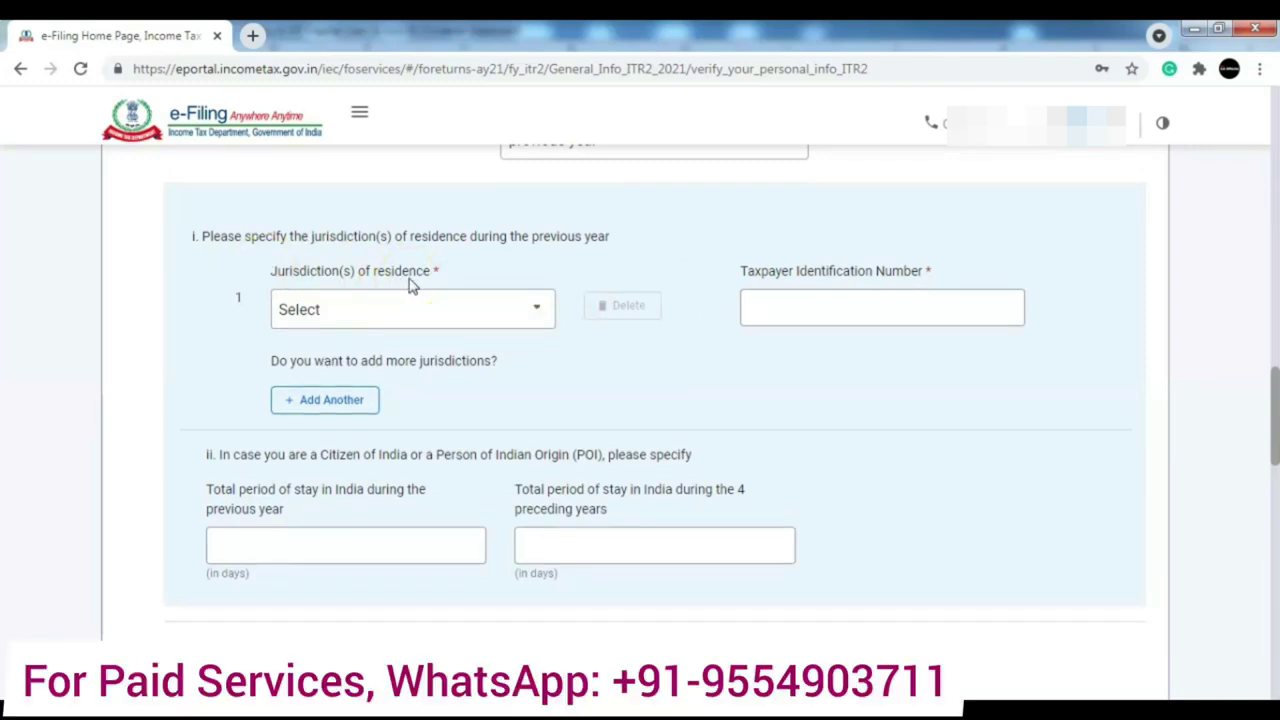
- Set residence jurisdiction to 971 - UNITED ARAB EMIRATES with TIN Not Applicable
left_click(438, 318)
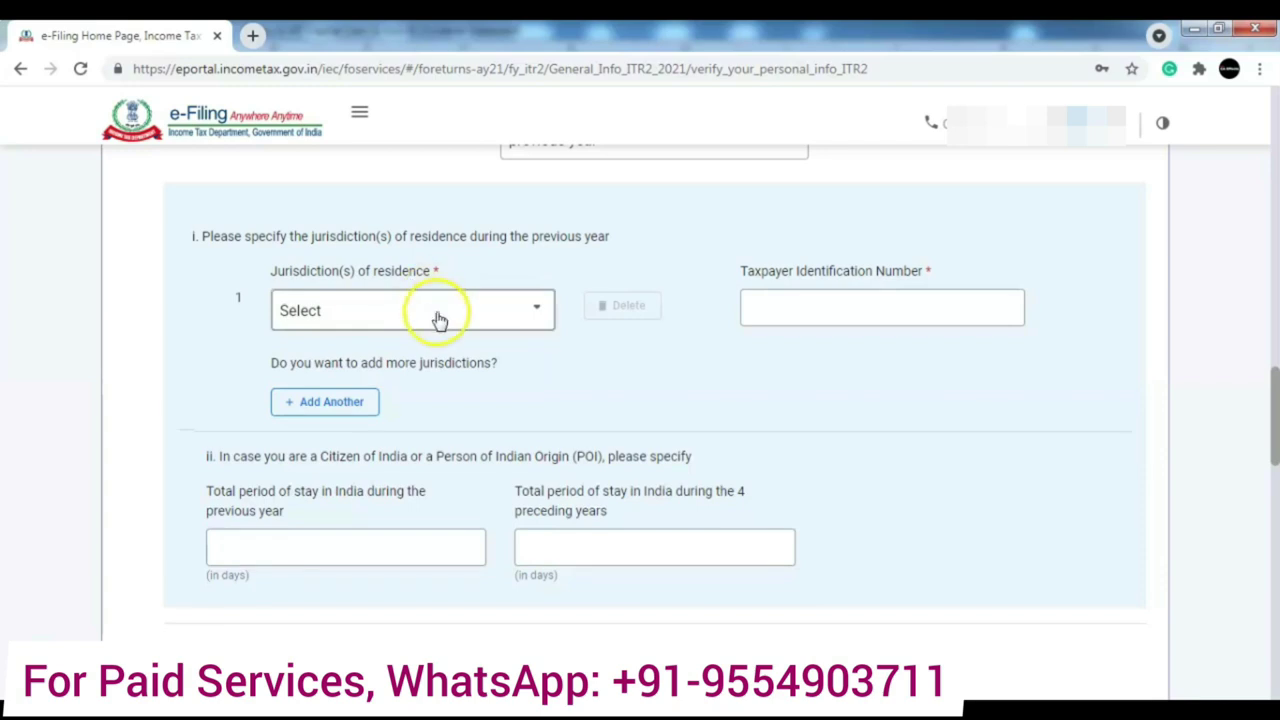
left_click(438, 316)
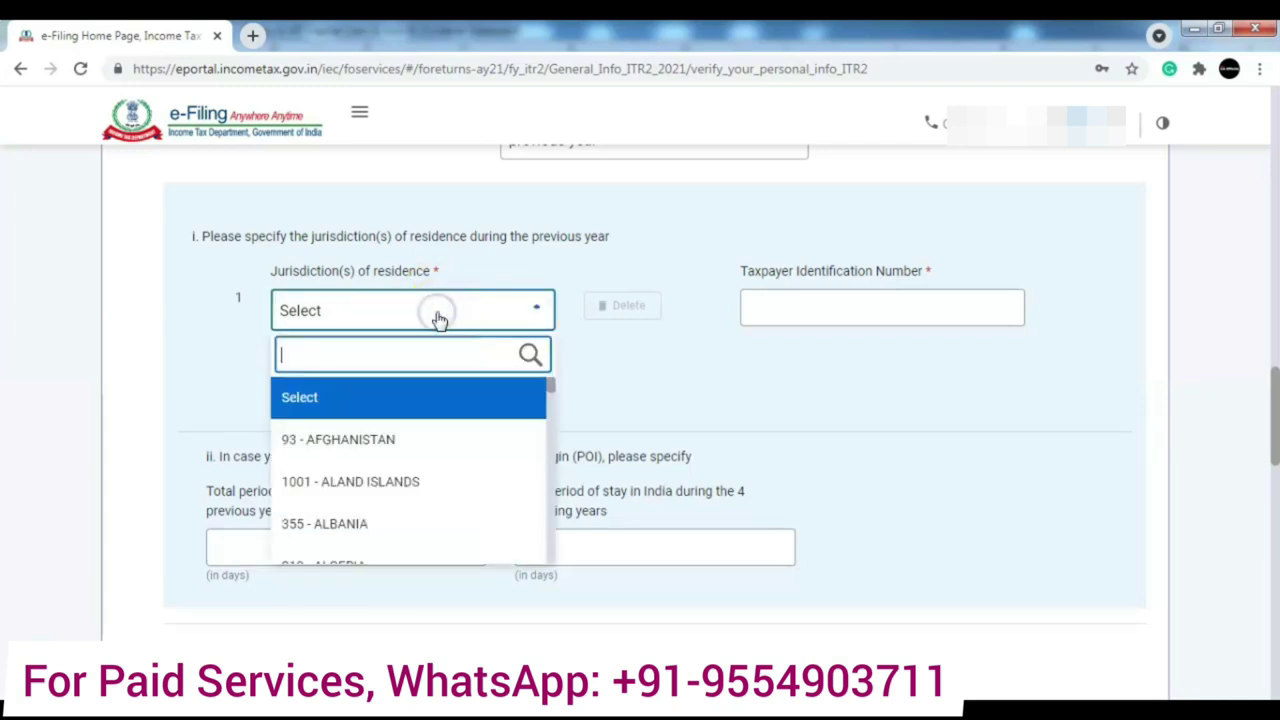
left_click(424, 357)
type("971")
left_click(424, 416)
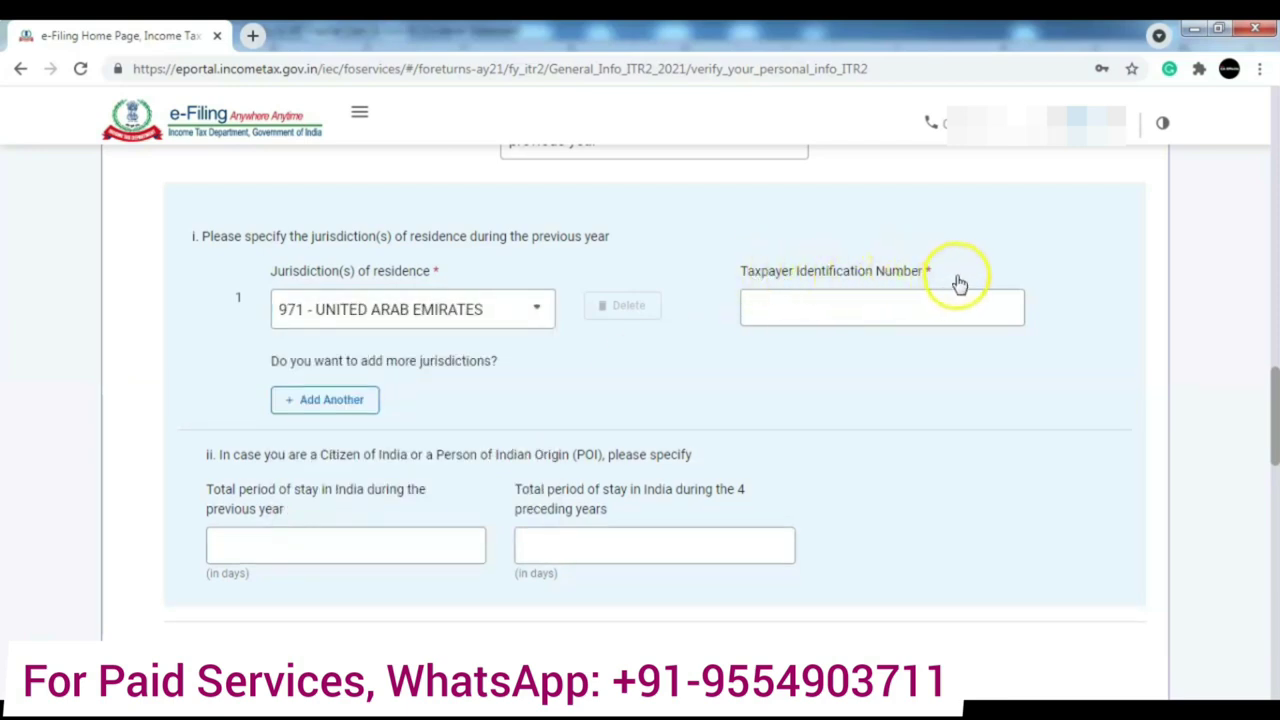
left_click(904, 316)
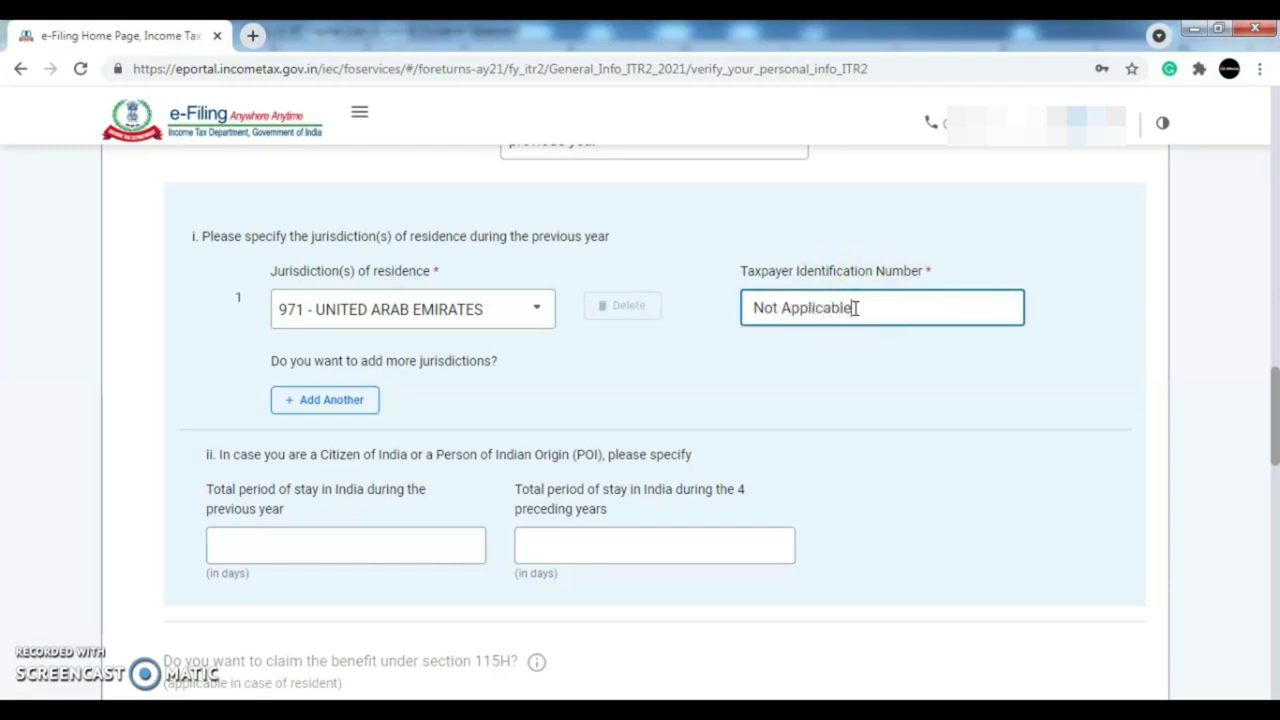
left_click(793, 455)
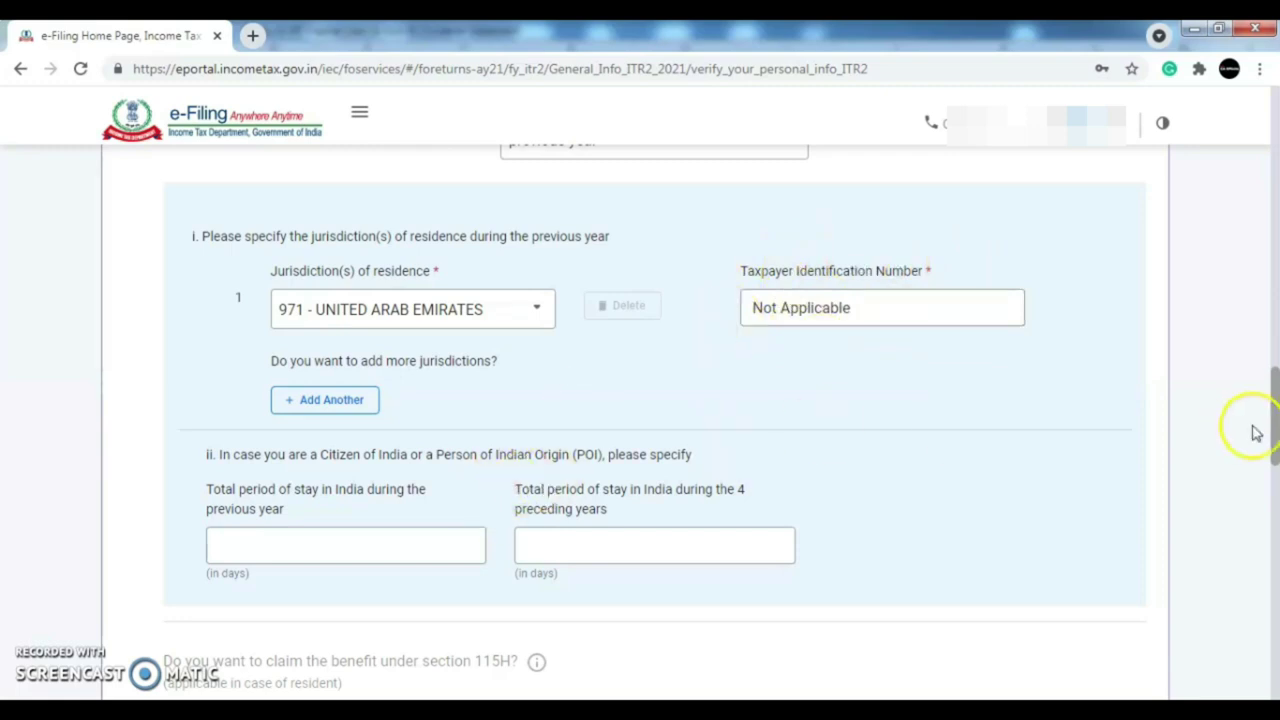
- Record 0 days' stay in India last year and 120 days over the preceding four years
left_click_drag(1275, 420, 1275, 447)
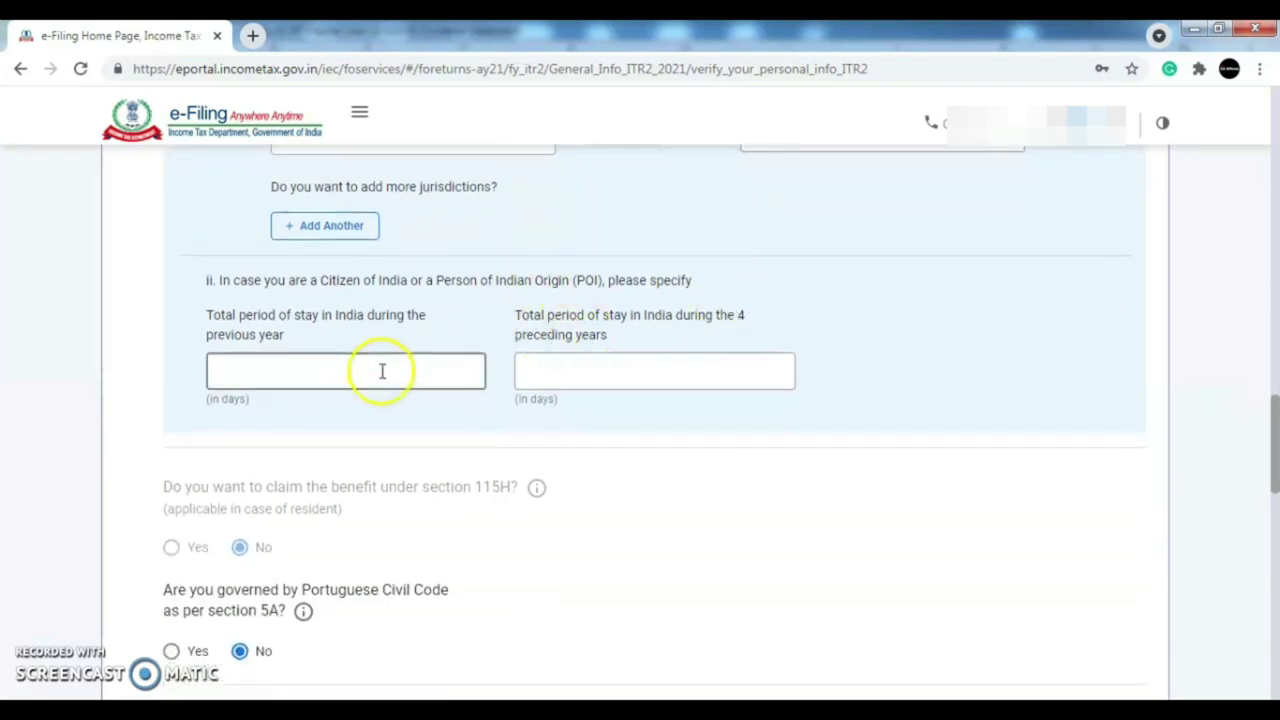
left_click(289, 369)
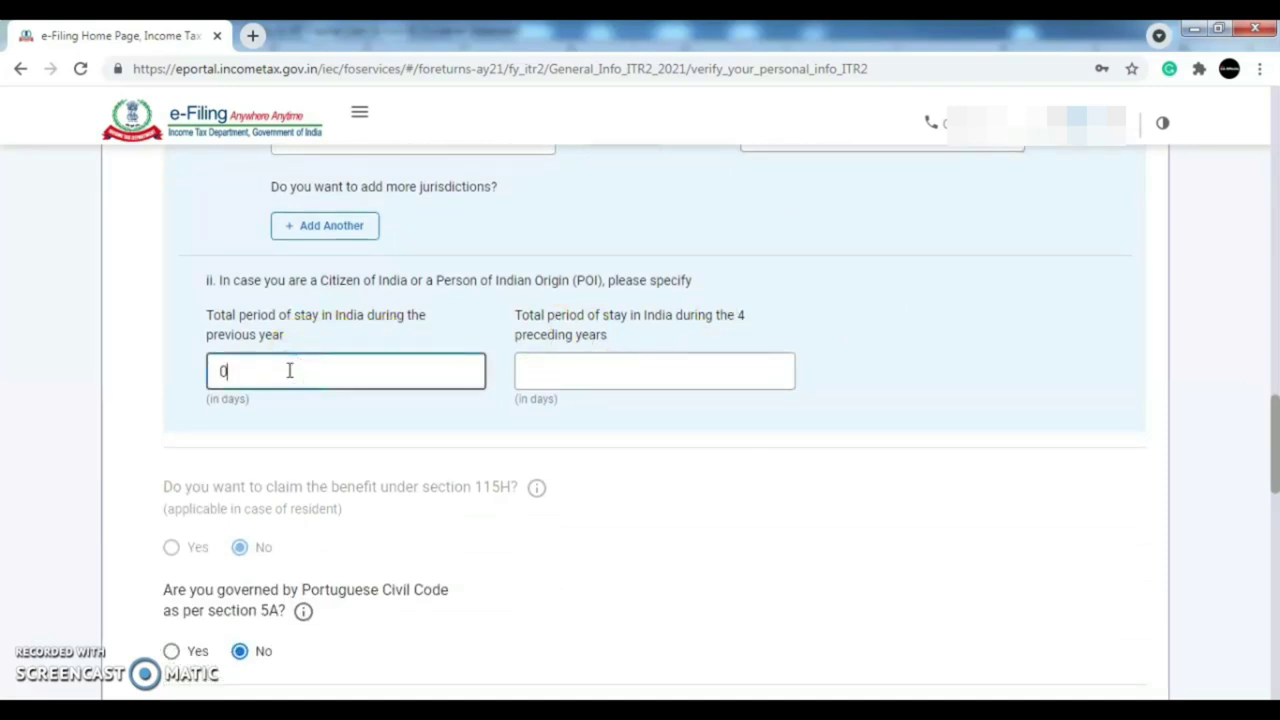
left_click(640, 378)
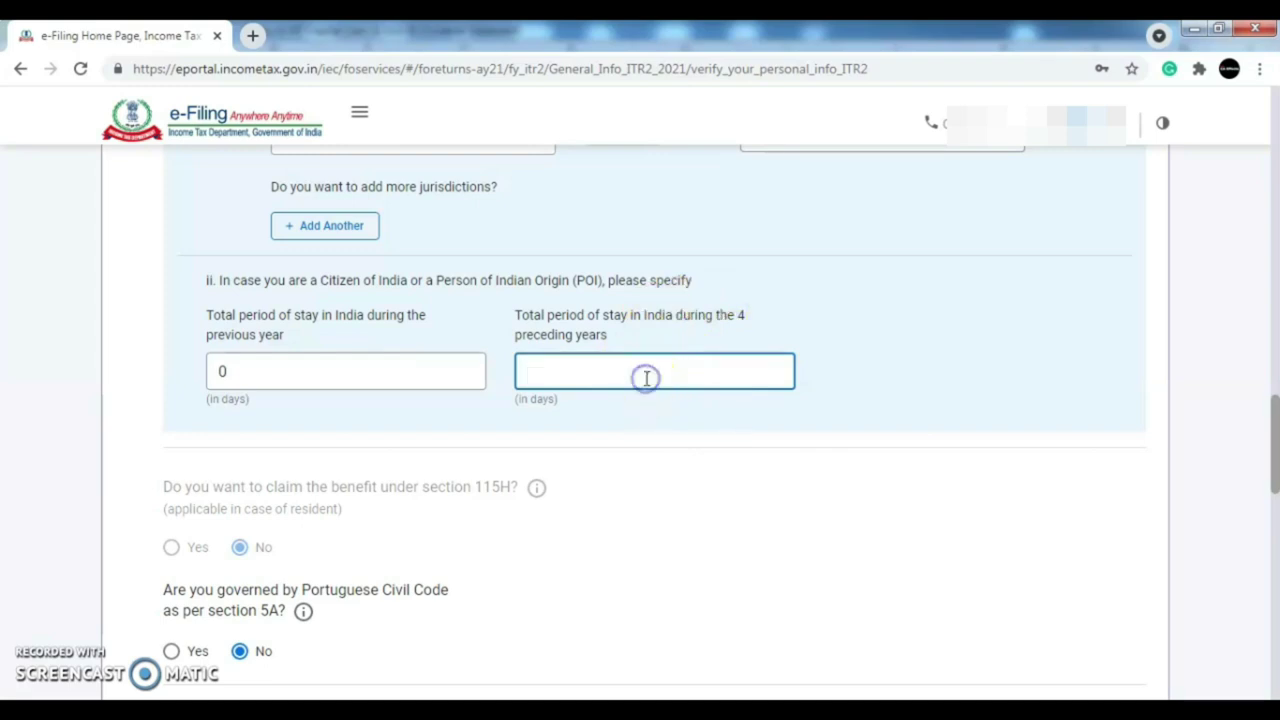
type("120")
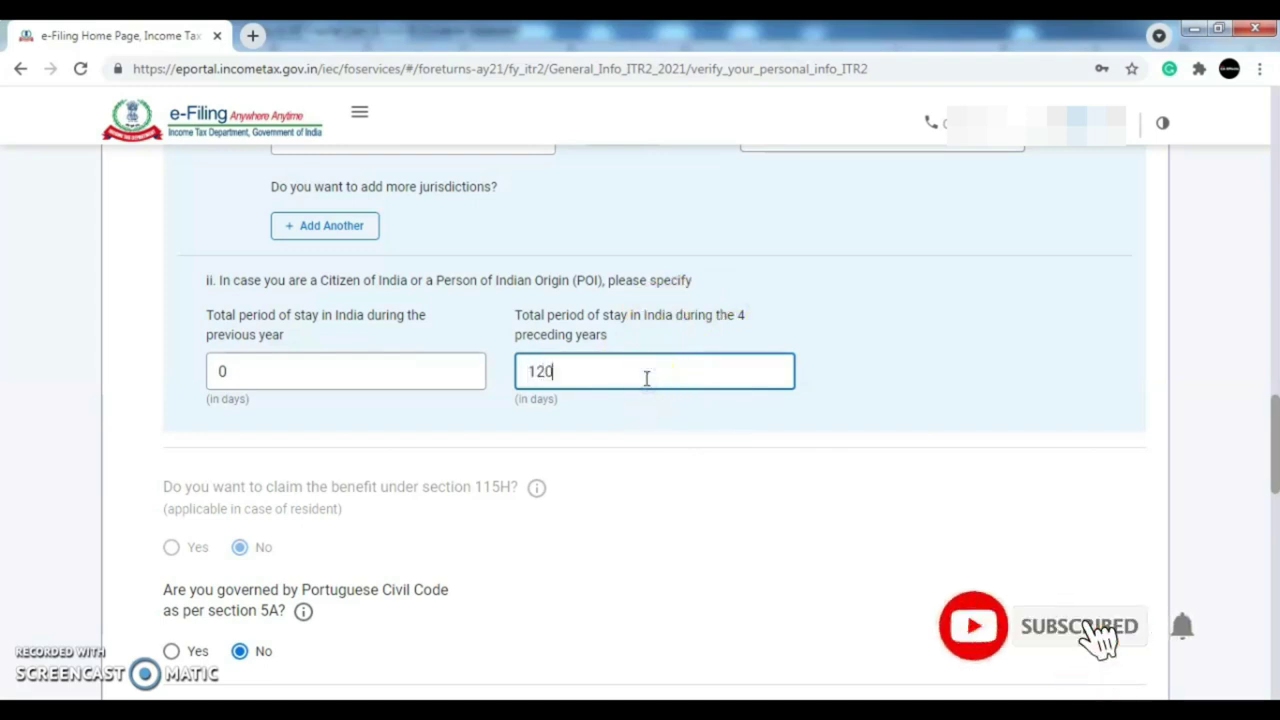
left_click(846, 385)
left_click_drag(1270, 440, 1272, 505)
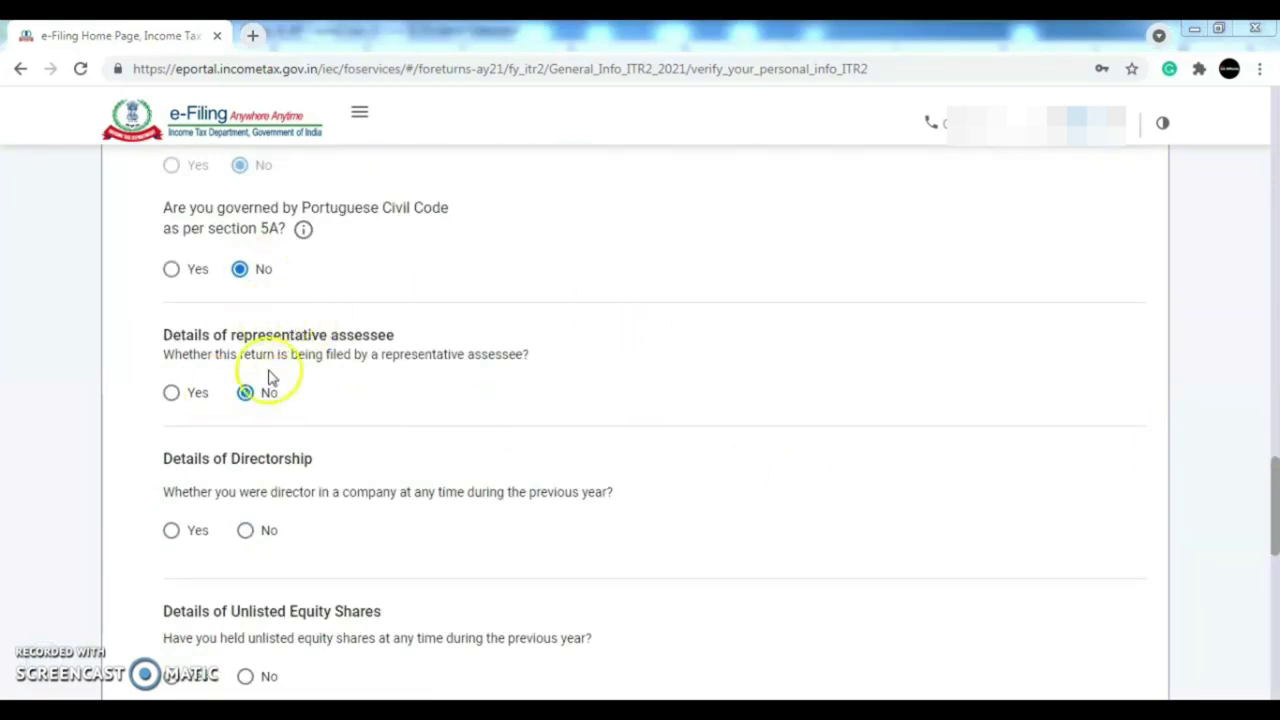
- Save the personal details and answer Yes to holding a bank account in India
left_click_drag(1272, 505, 1272, 541)
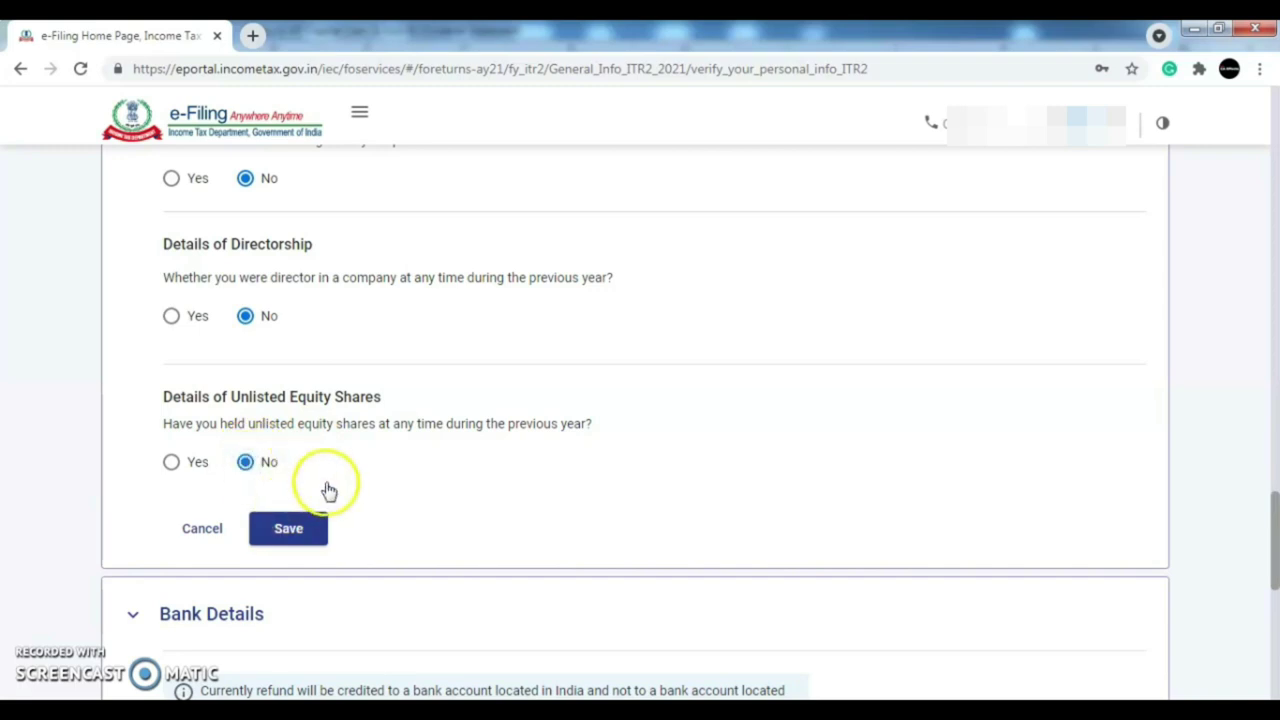
left_click(288, 529)
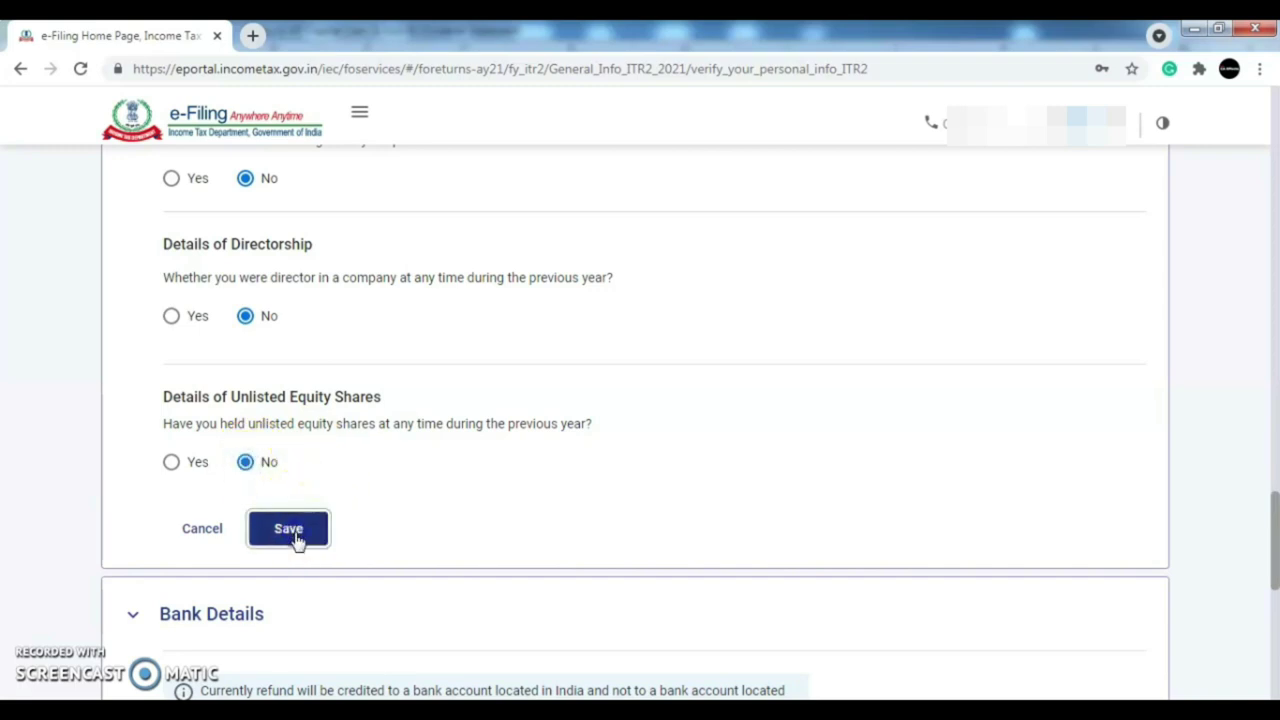
left_click_drag(1276, 472, 1276, 455)
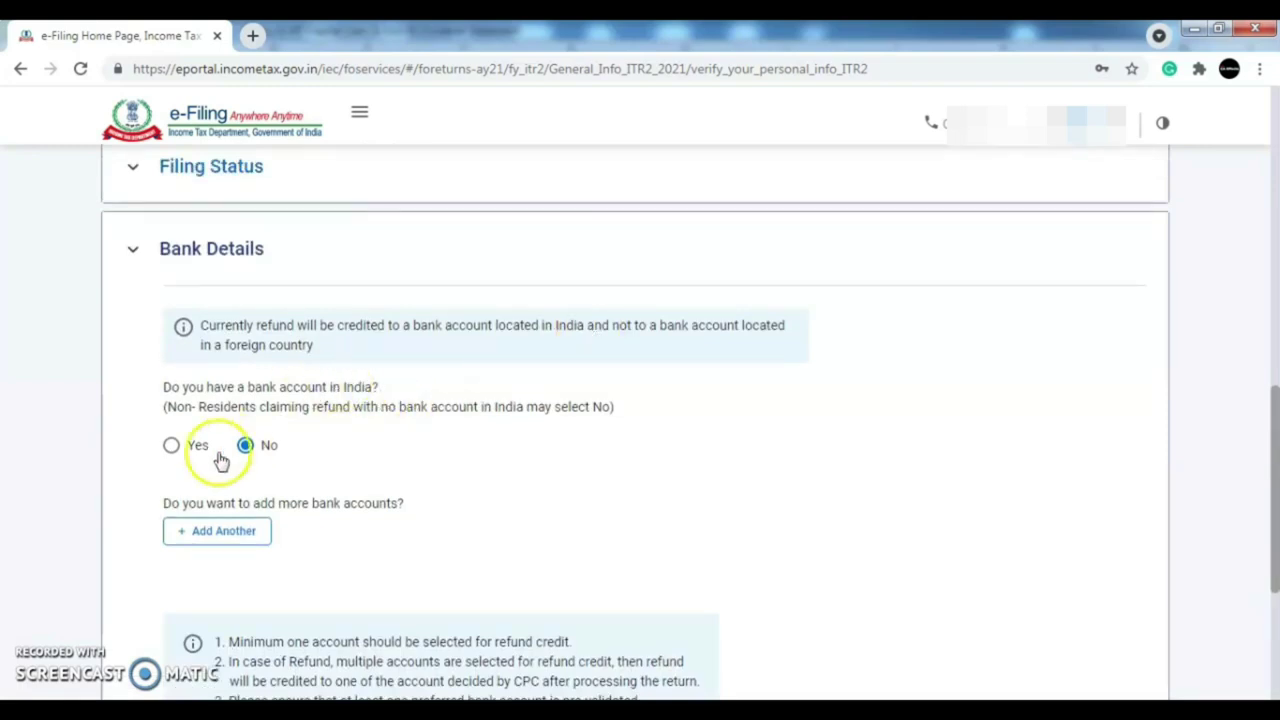
left_click(171, 445)
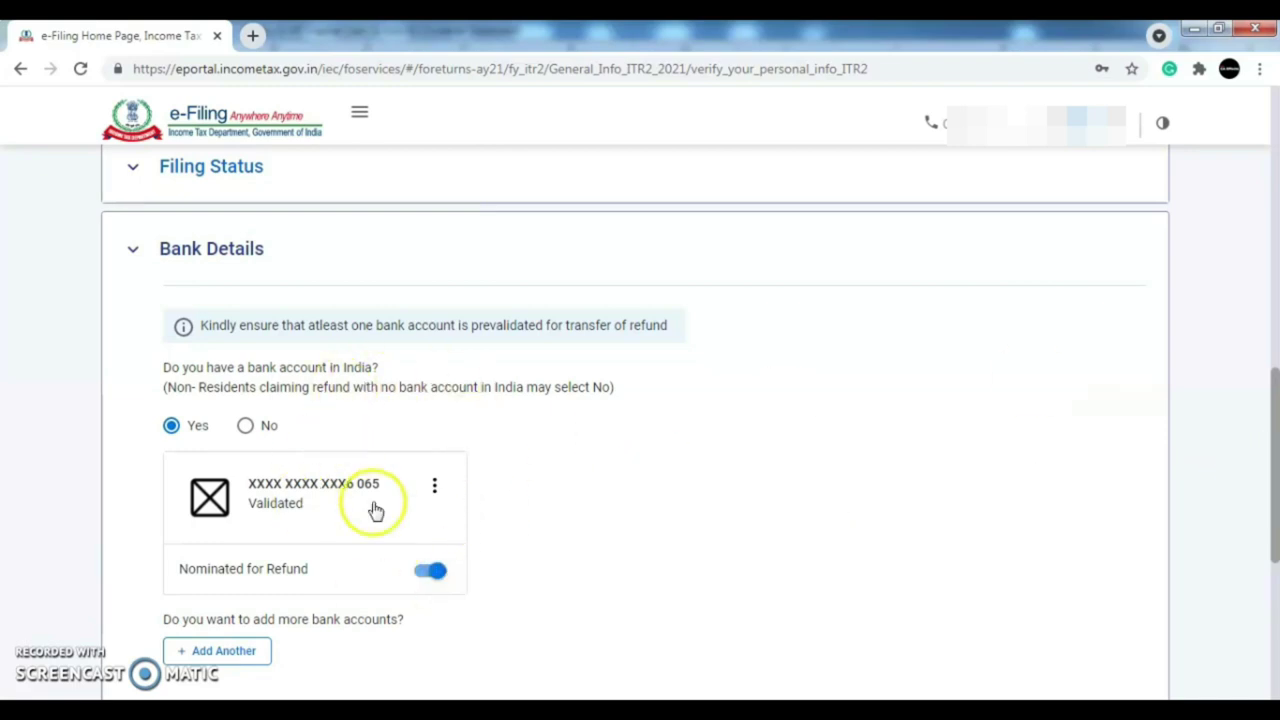
left_click_drag(1274, 467, 1275, 593)
- Confirm Part A - General Information, then open Schedule House Property from the summary
left_click(1128, 558)
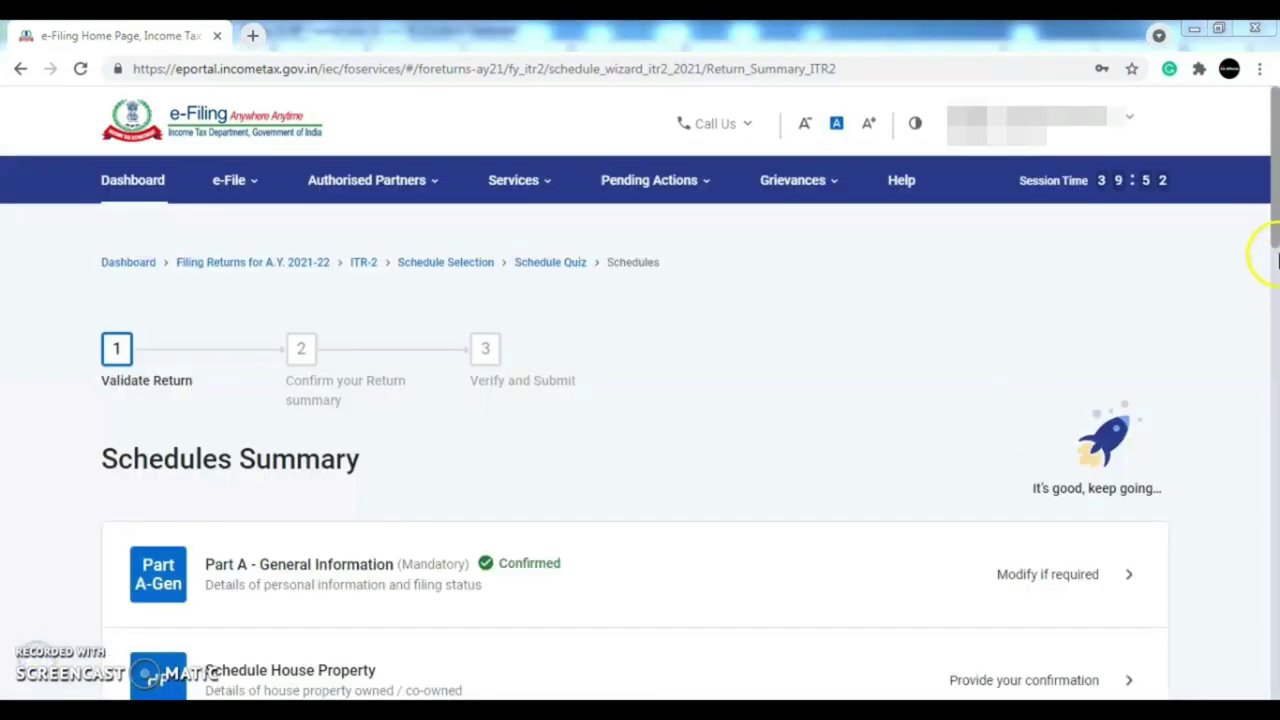
scroll(1275, 290, "down", 3)
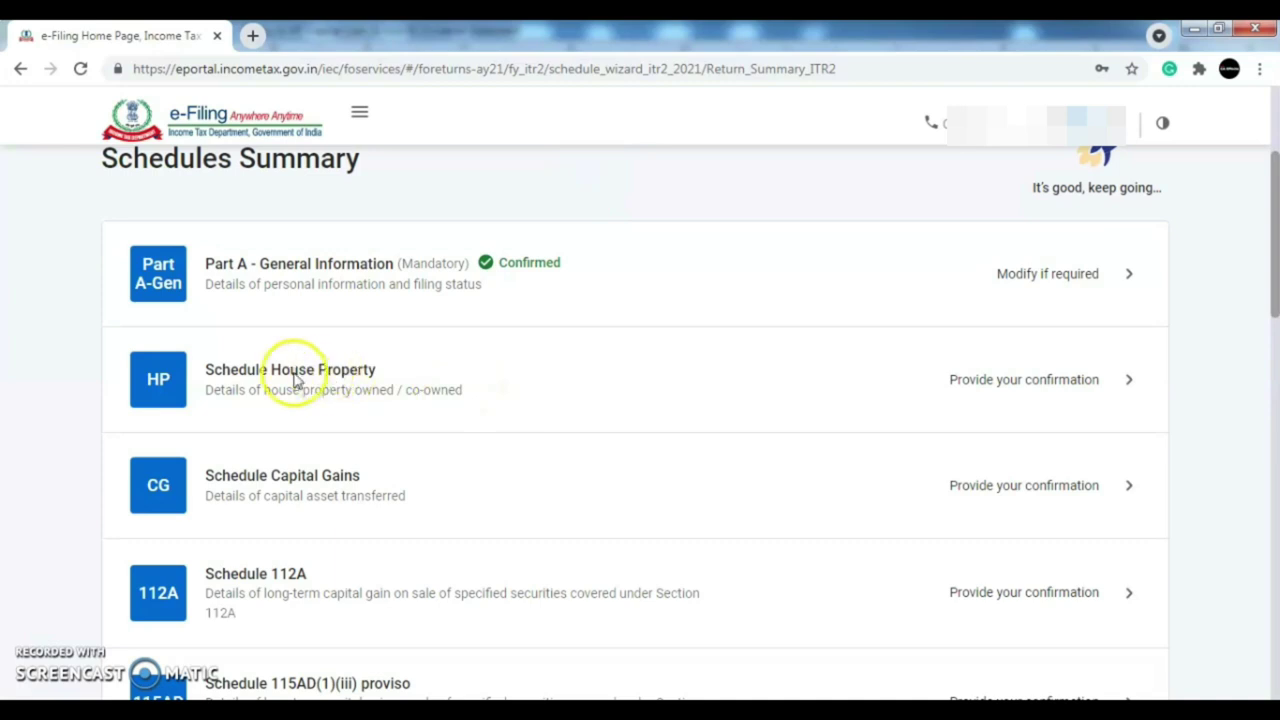
left_click(1068, 381)
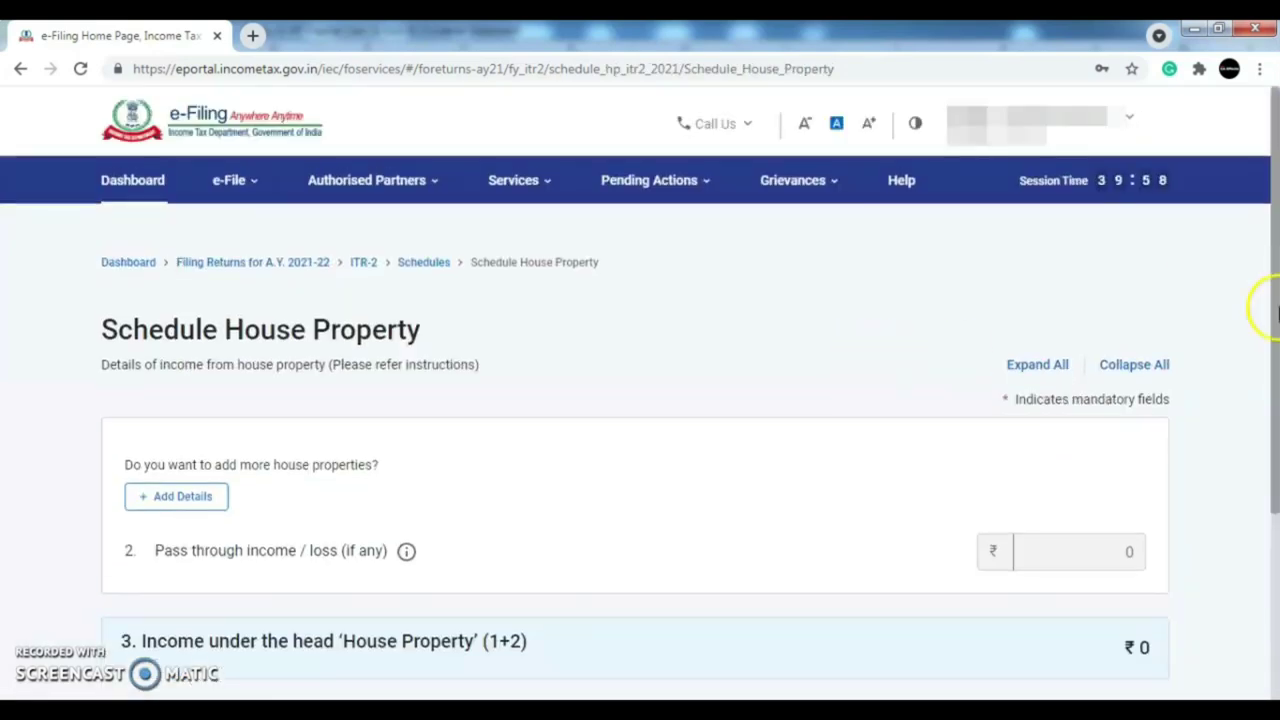
left_click_drag(1274, 312, 1274, 372)
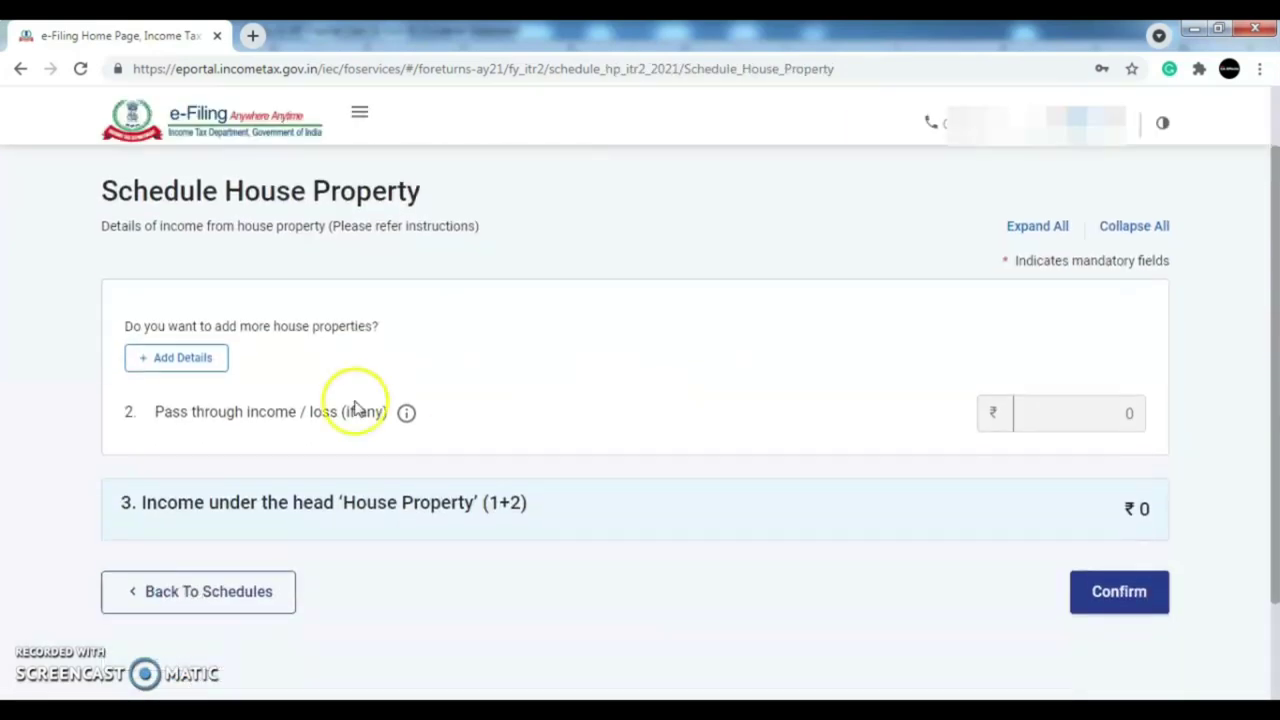
- Start a new house property and answer No to co-ownership, leaving a 100% share
left_click(175, 362)
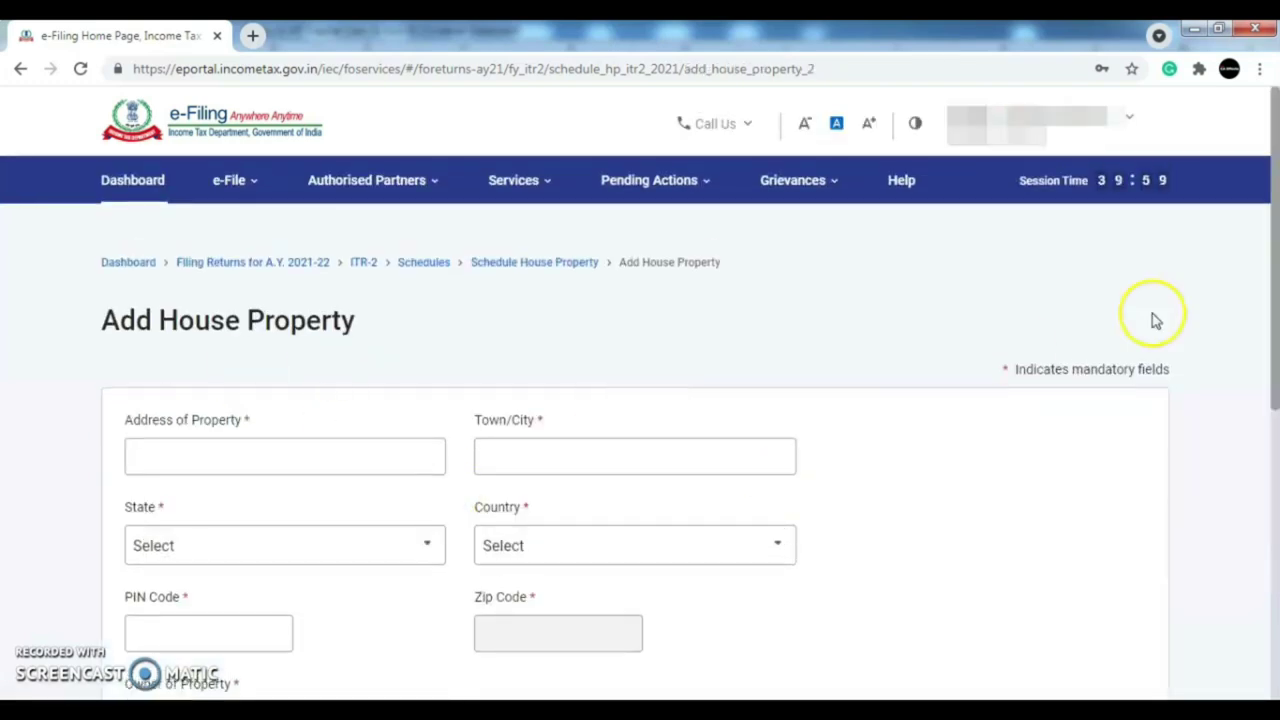
left_click_drag(1276, 276, 1276, 334)
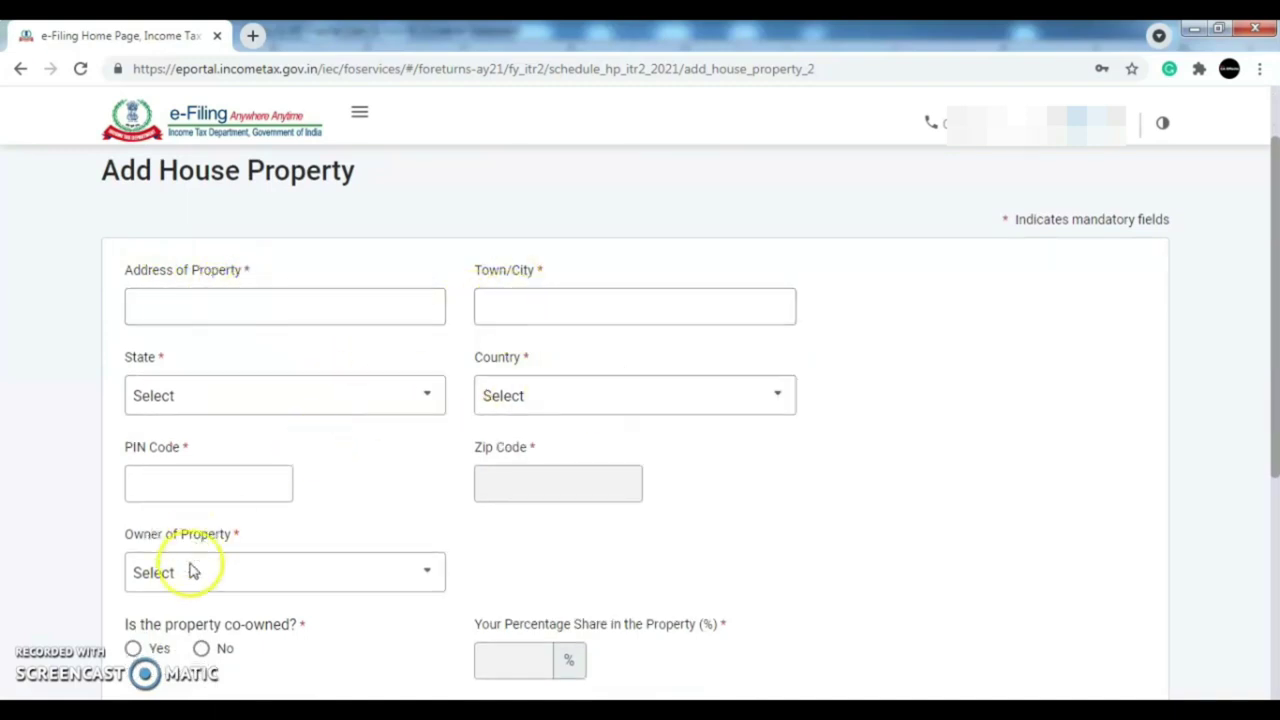
left_click_drag(1272, 316, 1275, 471)
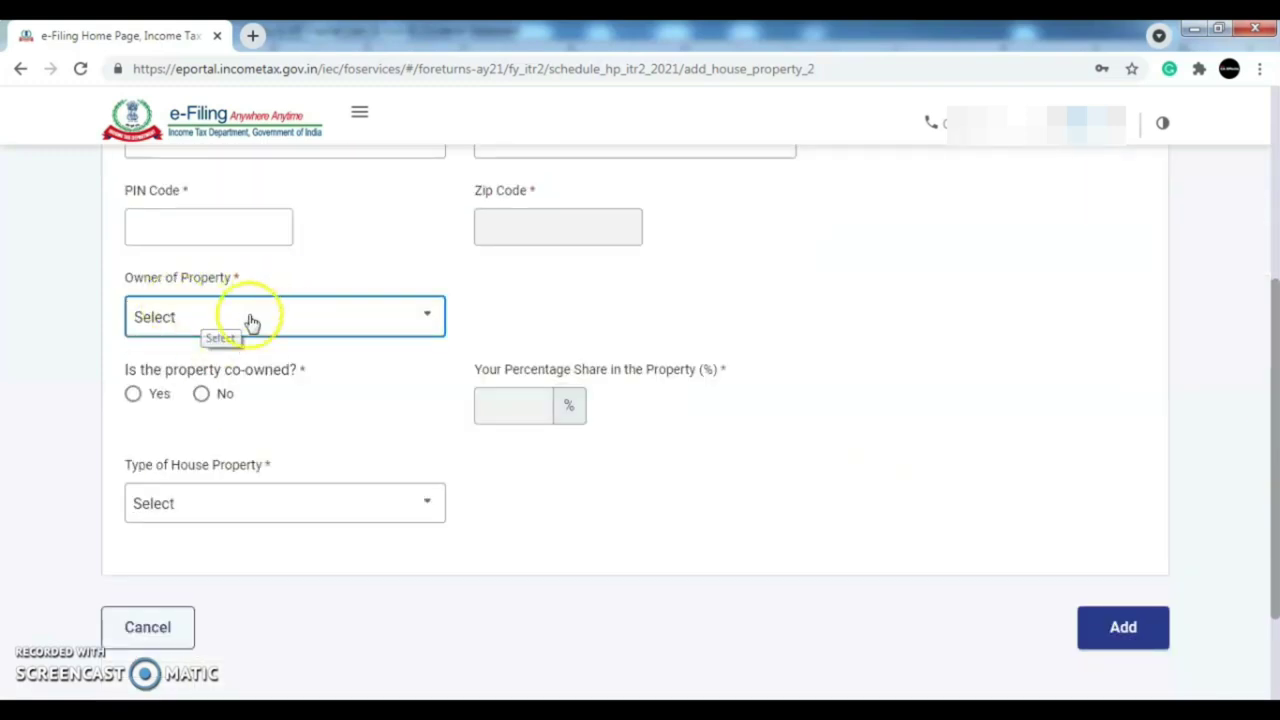
left_click(288, 325)
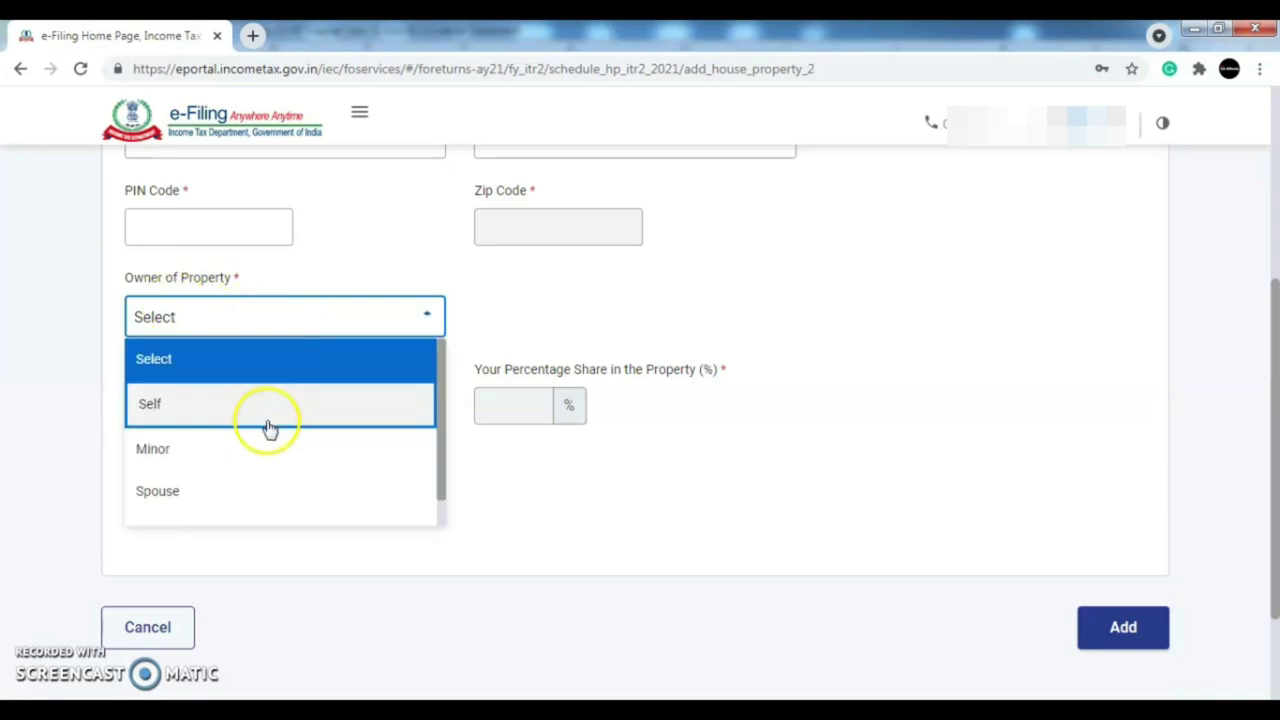
left_click_drag(439, 392, 443, 449)
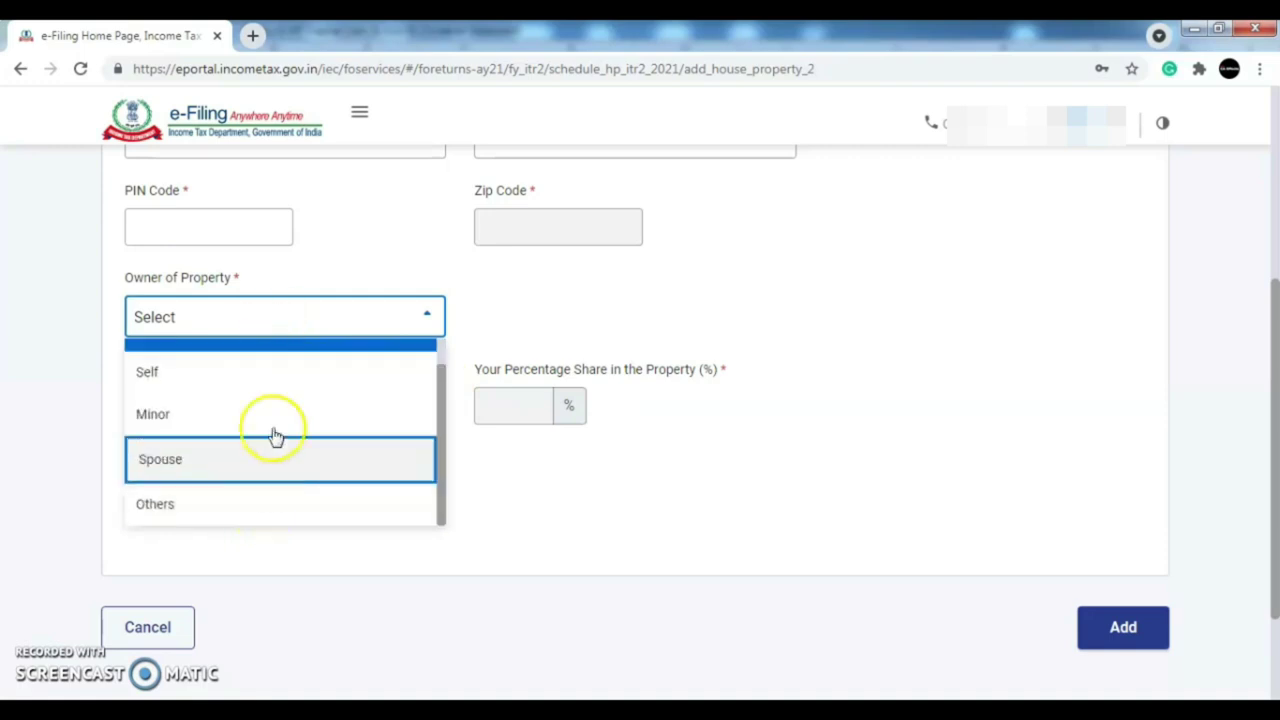
left_click(297, 326)
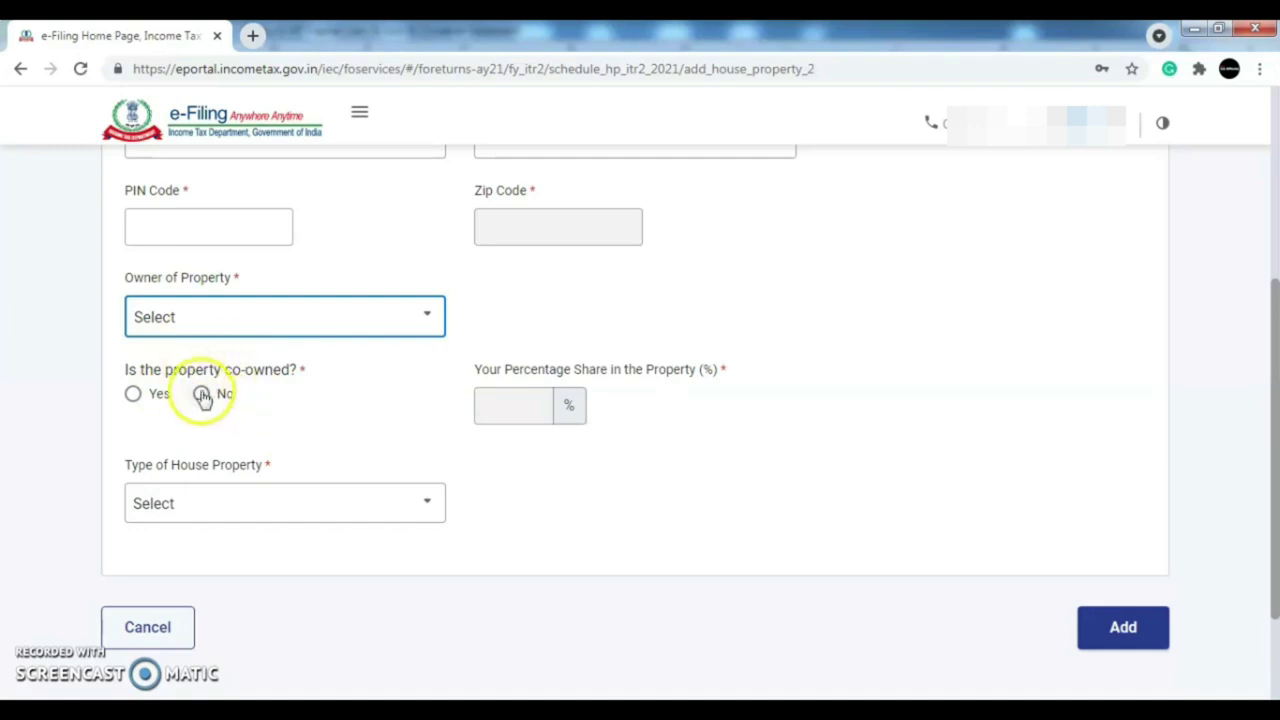
left_click(136, 394)
left_click(515, 403)
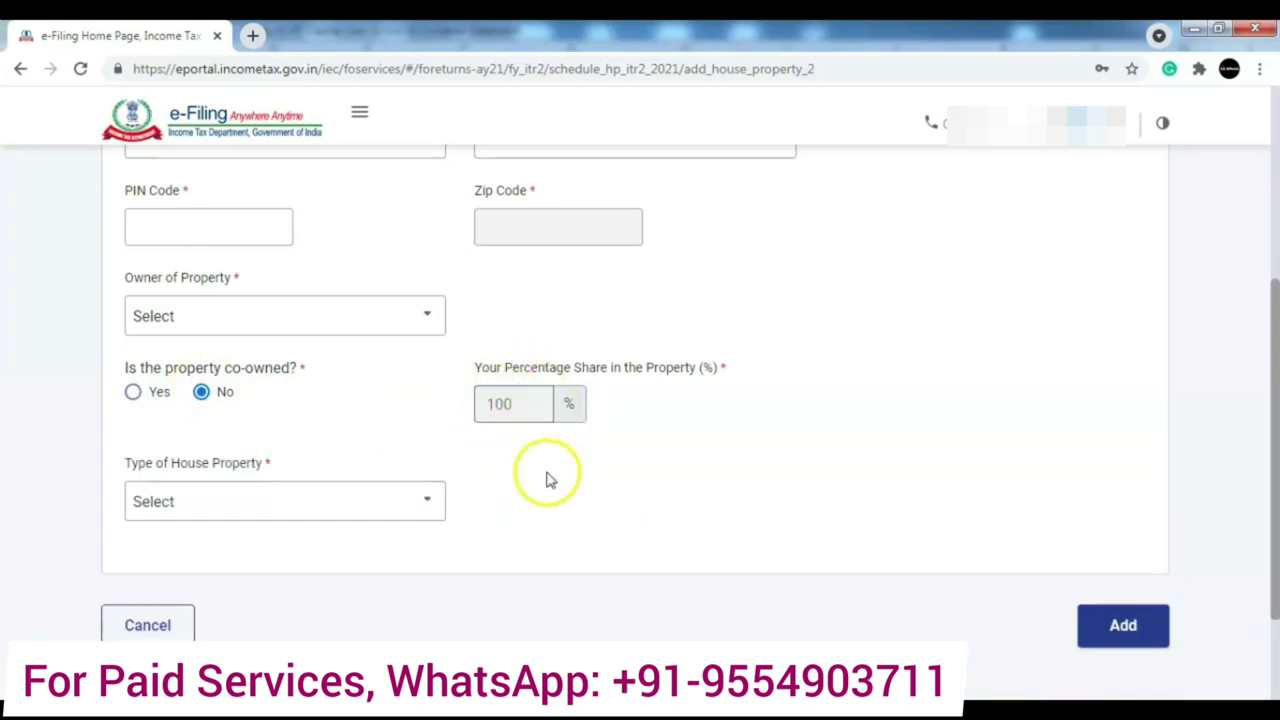
left_click(366, 505)
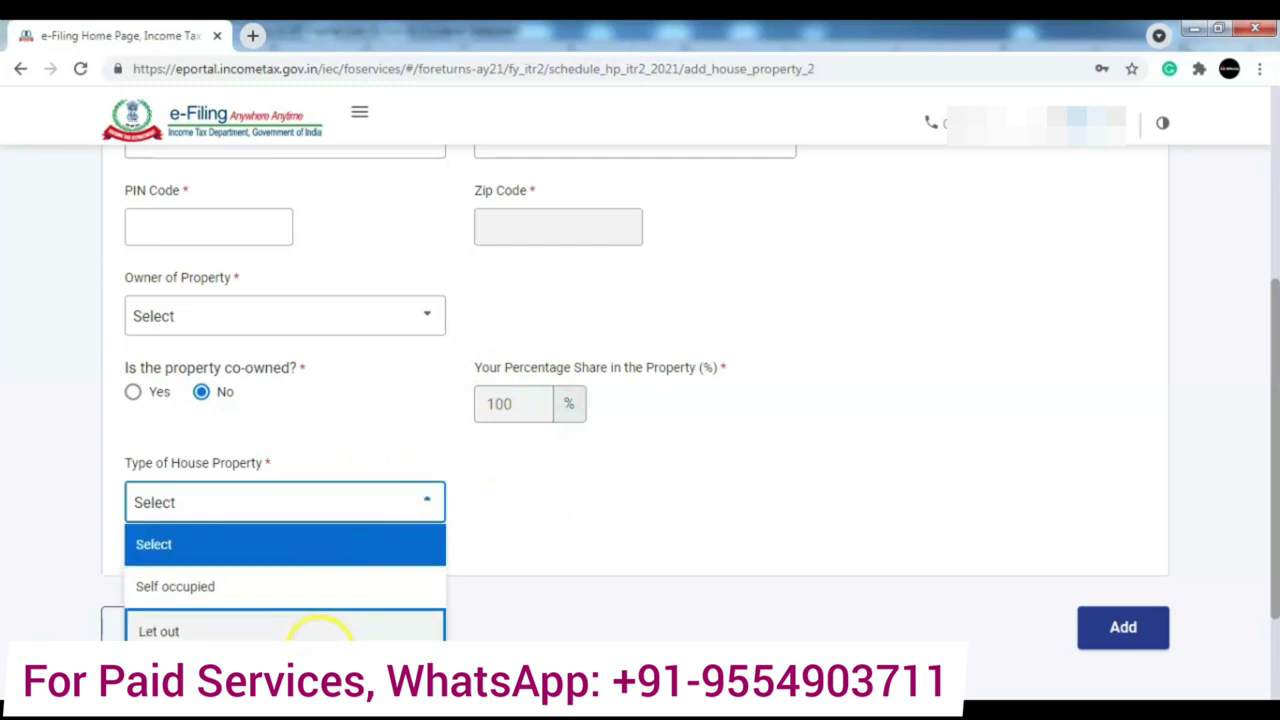
left_click(571, 499)
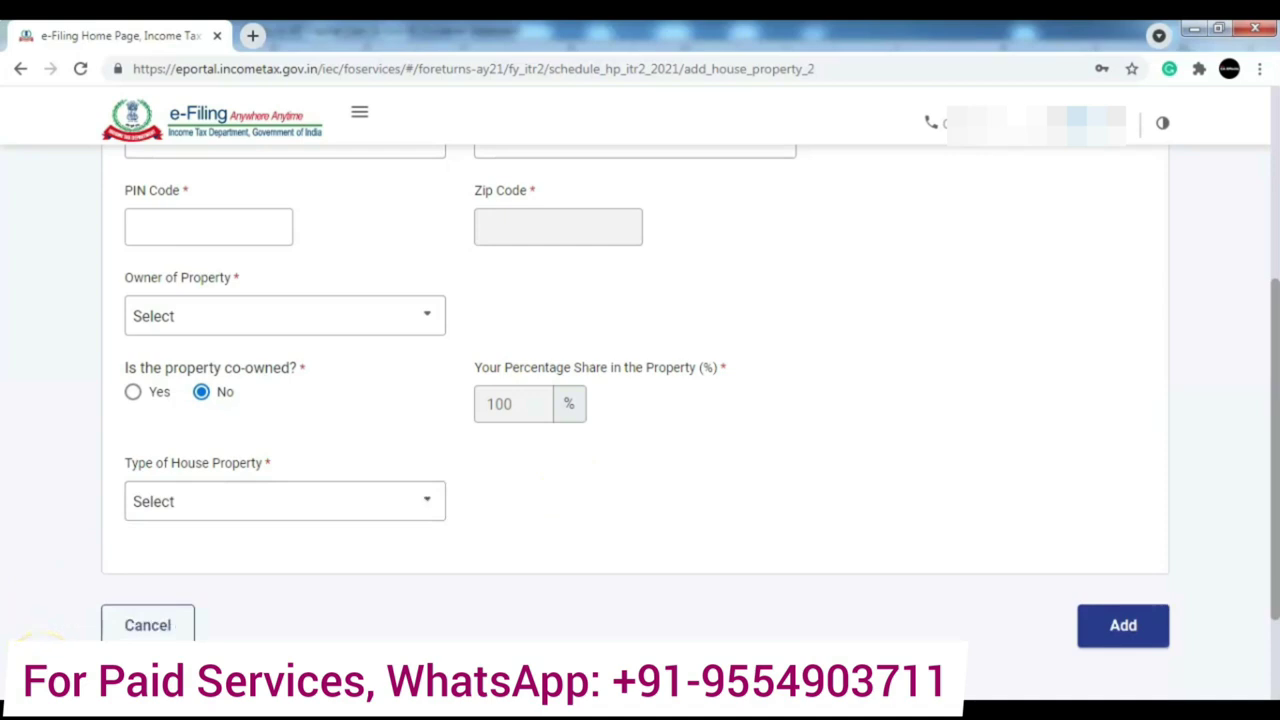
- Make the property type Let out and save the tenant's details to the tenant list
scroll(412, 492, "up", 2)
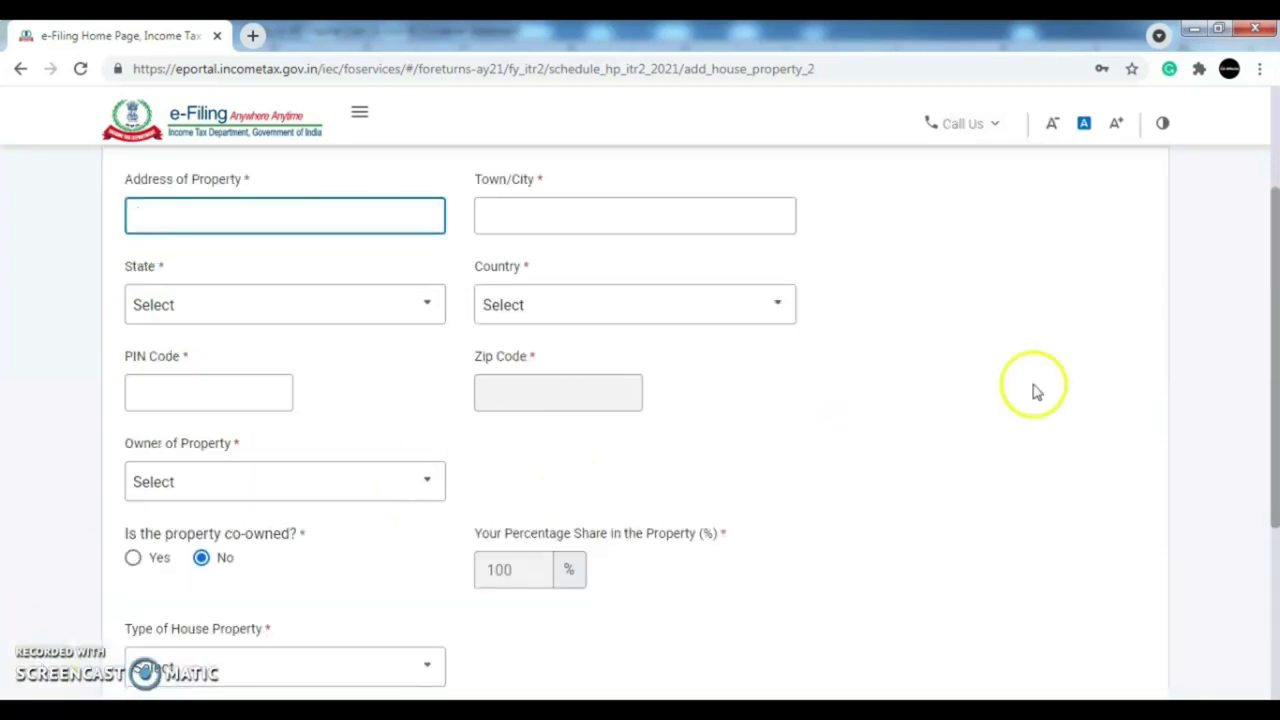
mouse_move(1275, 372)
left_mouse_down()
mouse_move(1275, 352)
mouse_move(1275, 375)
left_mouse_up()
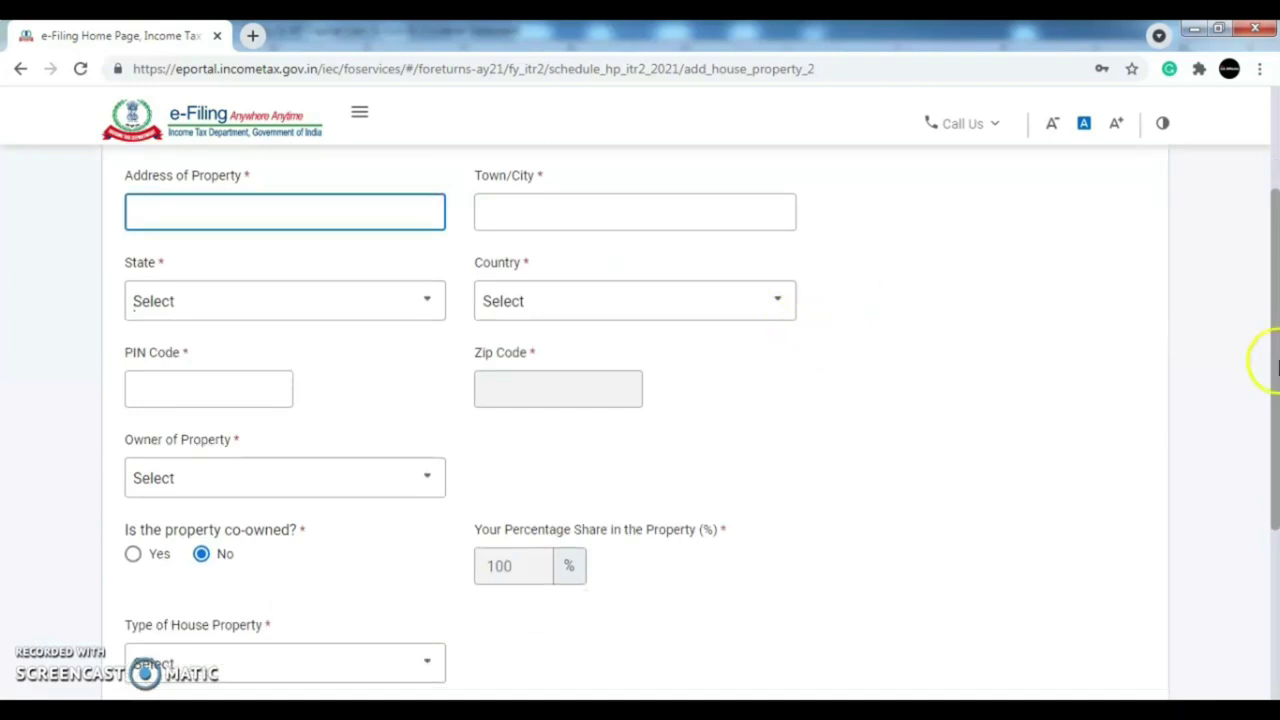
left_click_drag(1276, 362, 1275, 421)
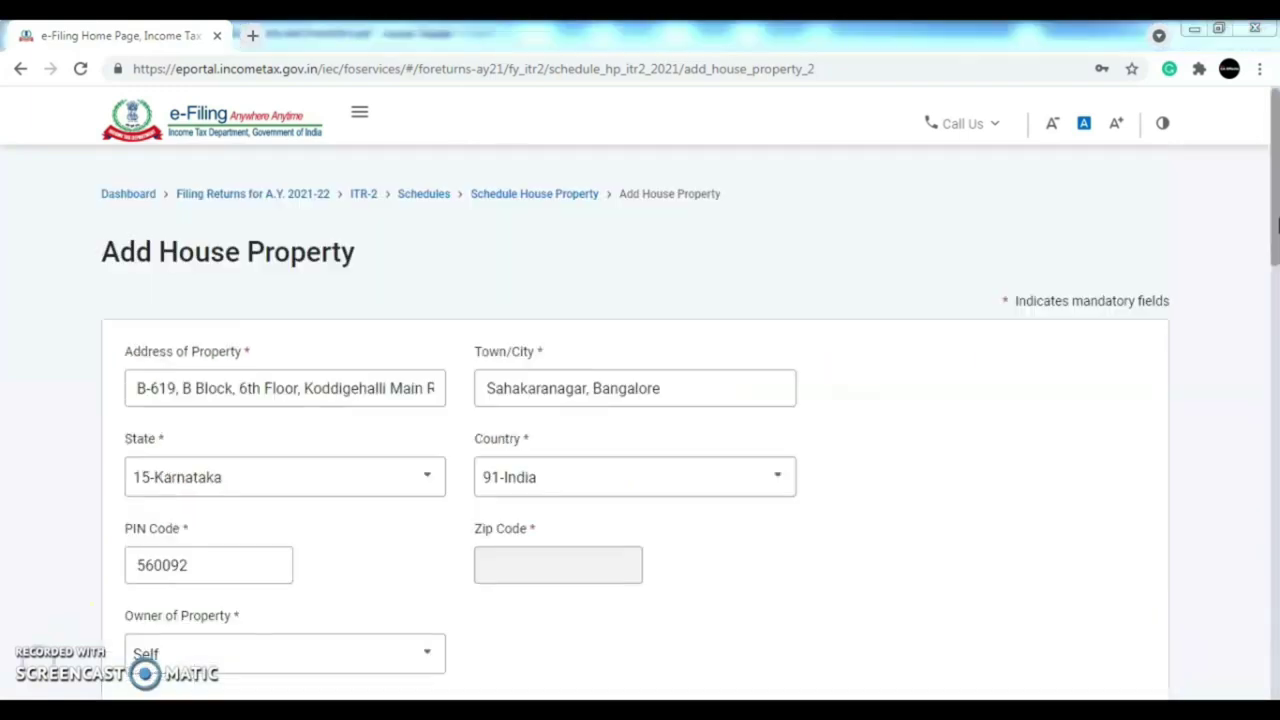
left_click_drag(1276, 227, 1275, 373)
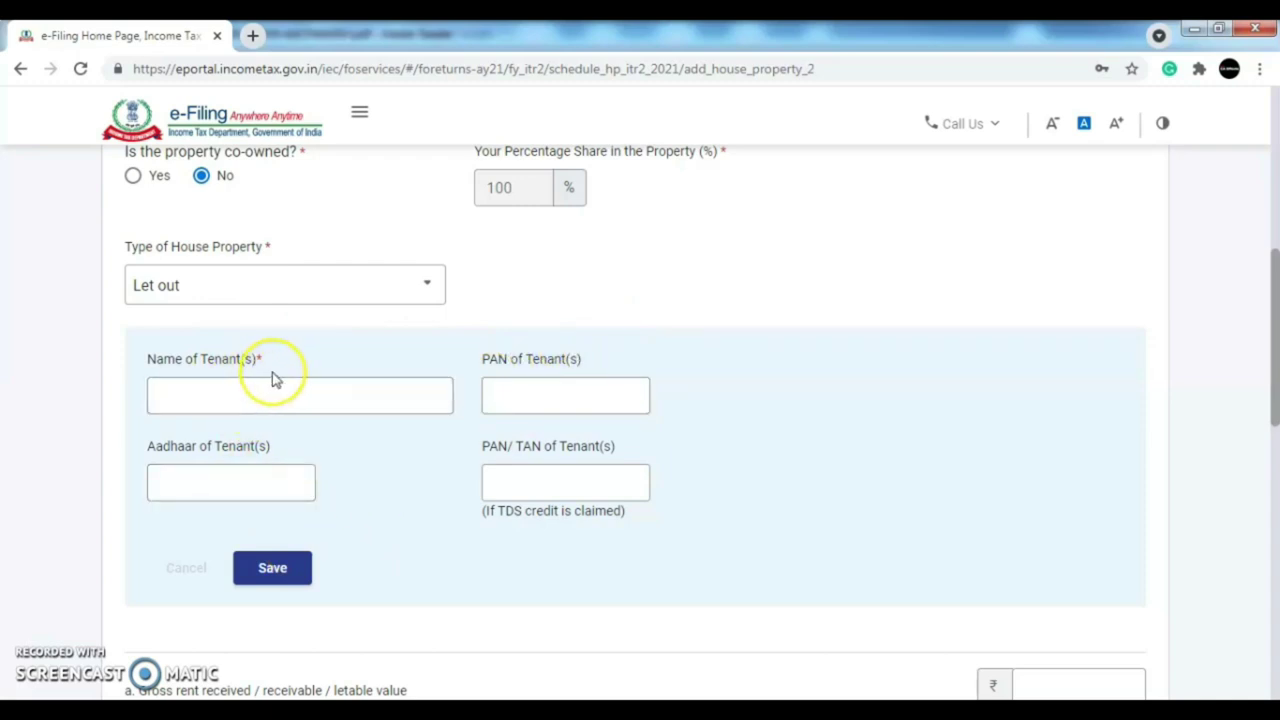
left_click(275, 576)
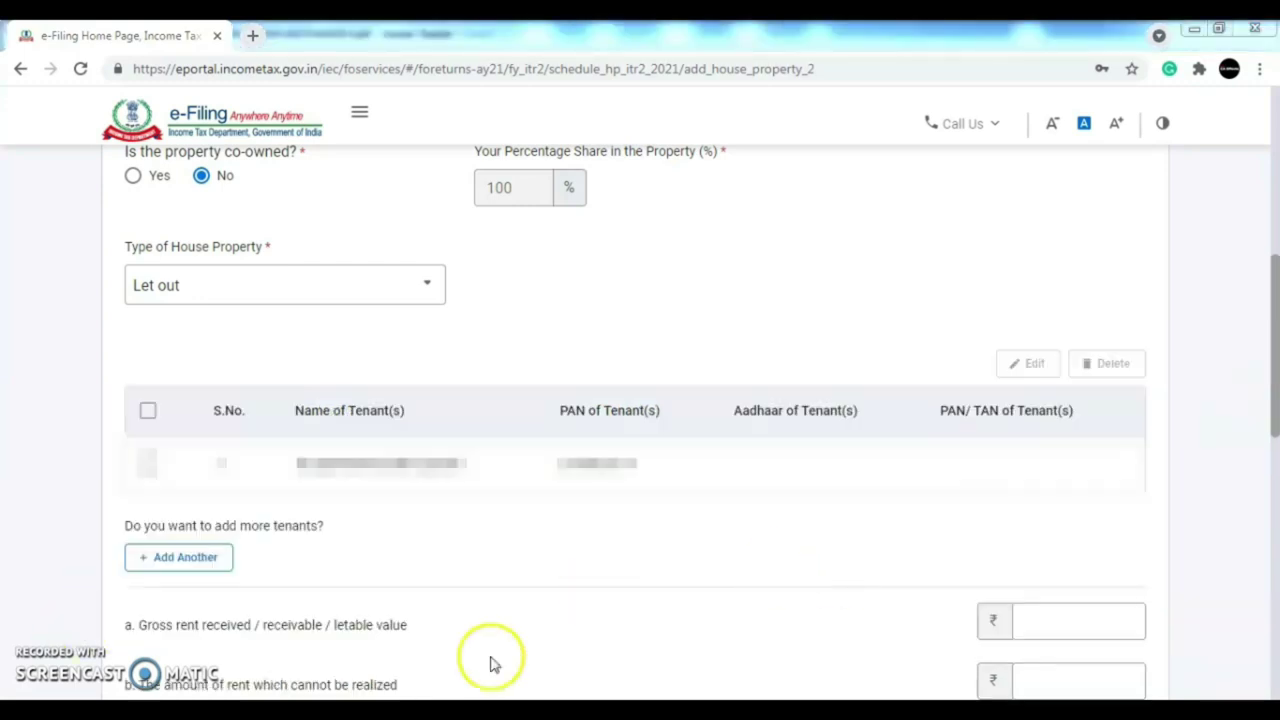
left_click_drag(1274, 345, 1276, 460)
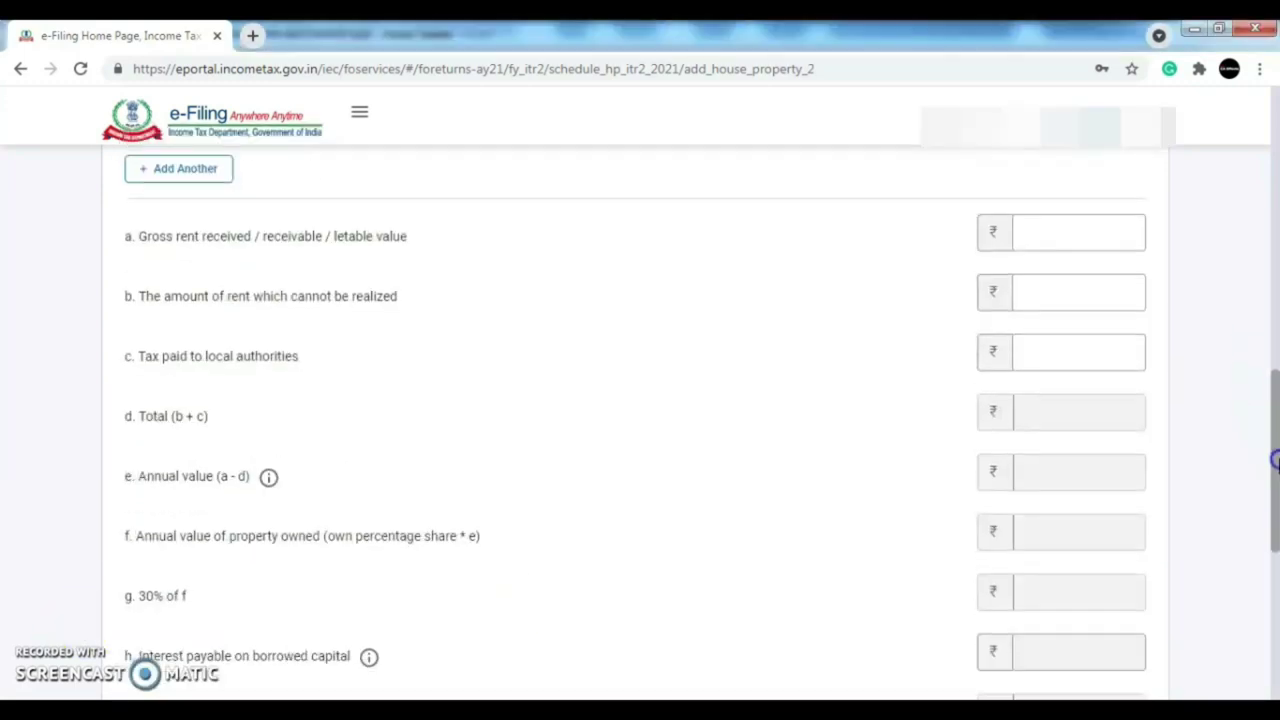
- Enter gross rent 1,44,102, unrealised rent 0 and local tax 3,011, and add House Property 1
left_click(1107, 228)
left_click(1091, 234)
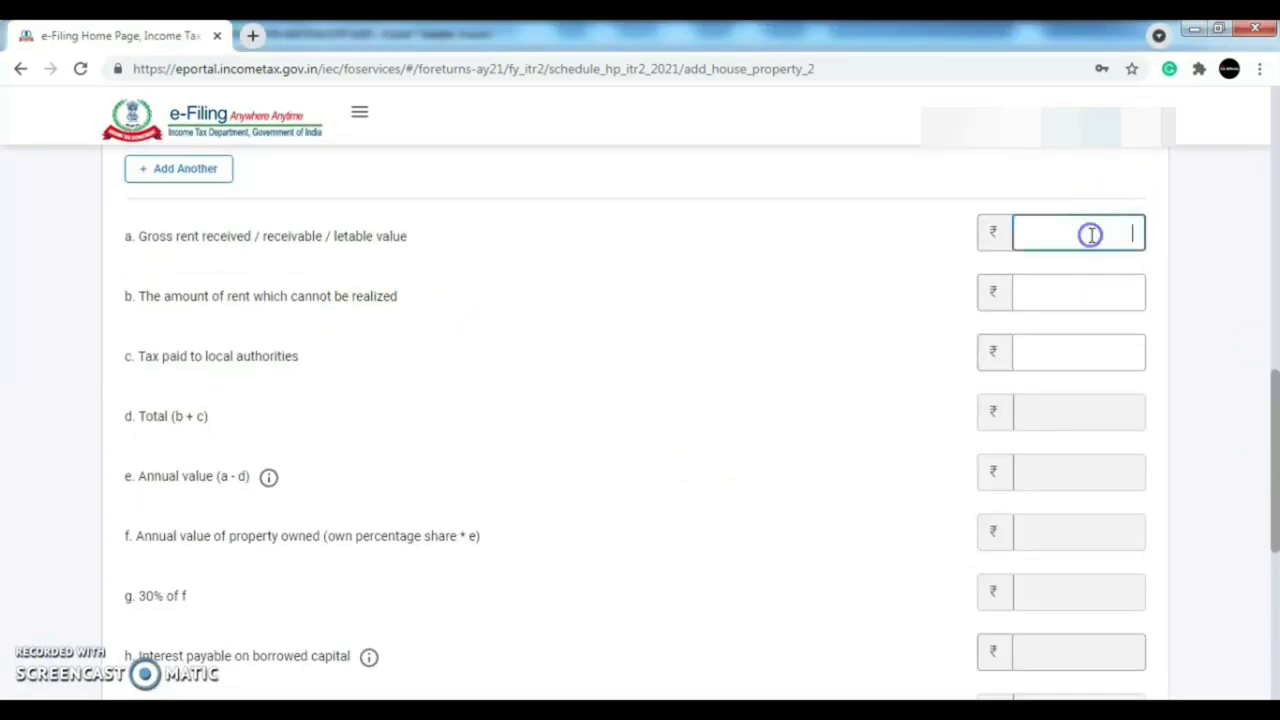
type("144102")
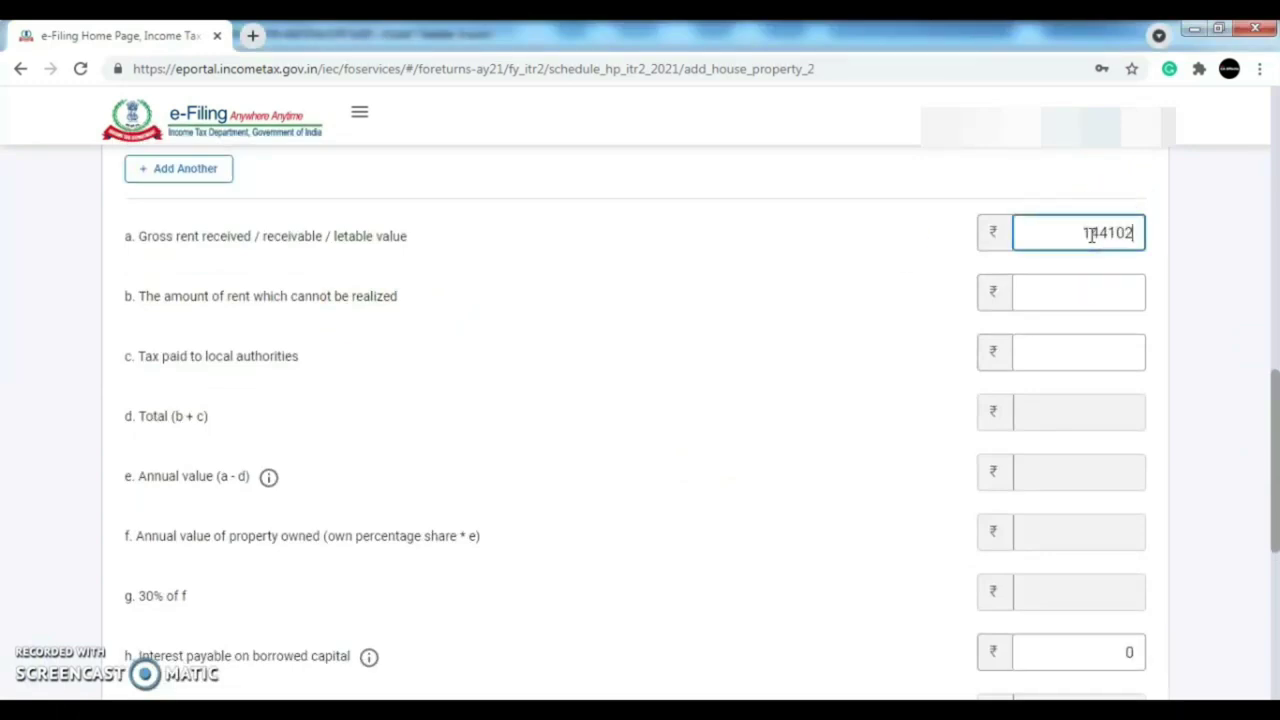
key("Tab")
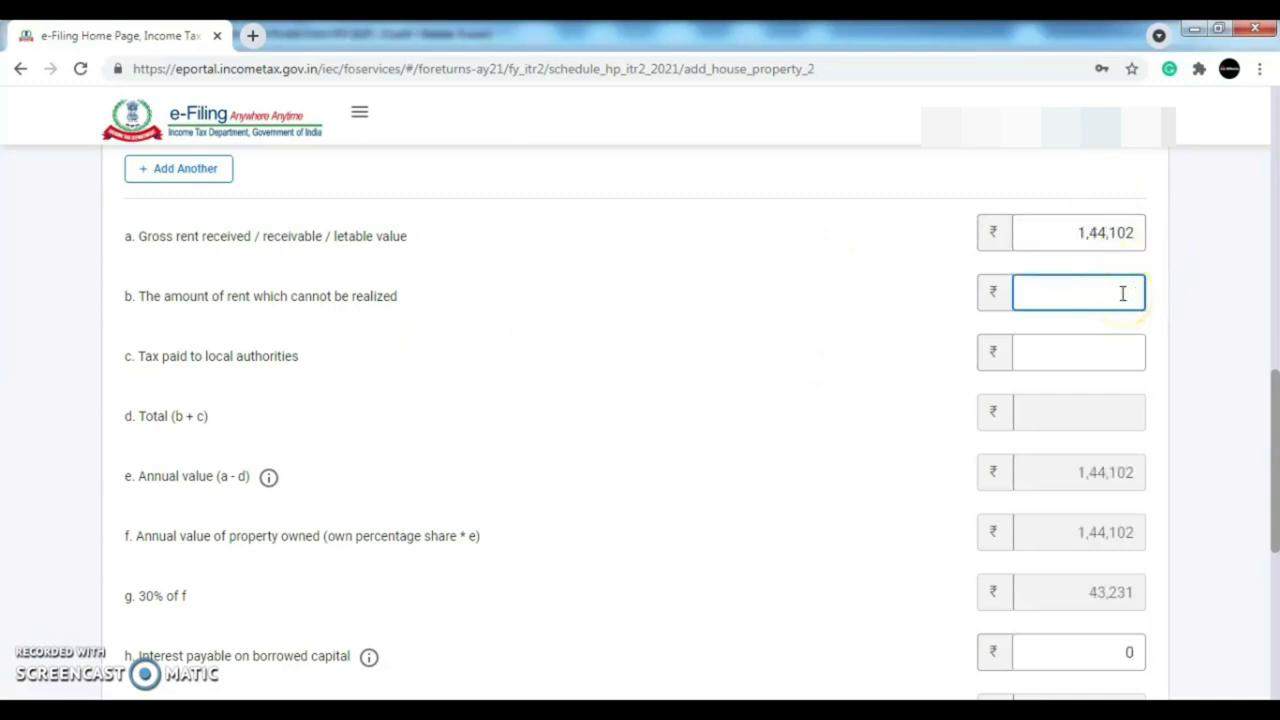
left_click(1110, 345)
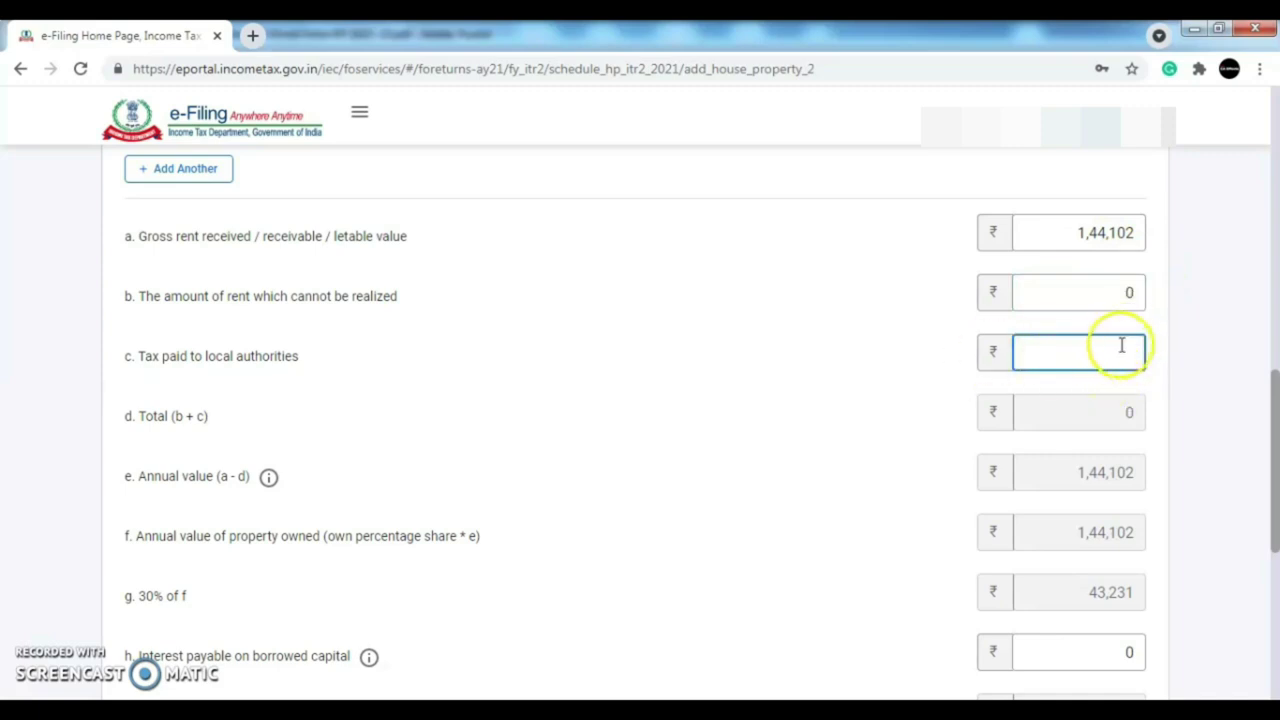
type("3011")
left_click_drag(1272, 470, 1272, 515)
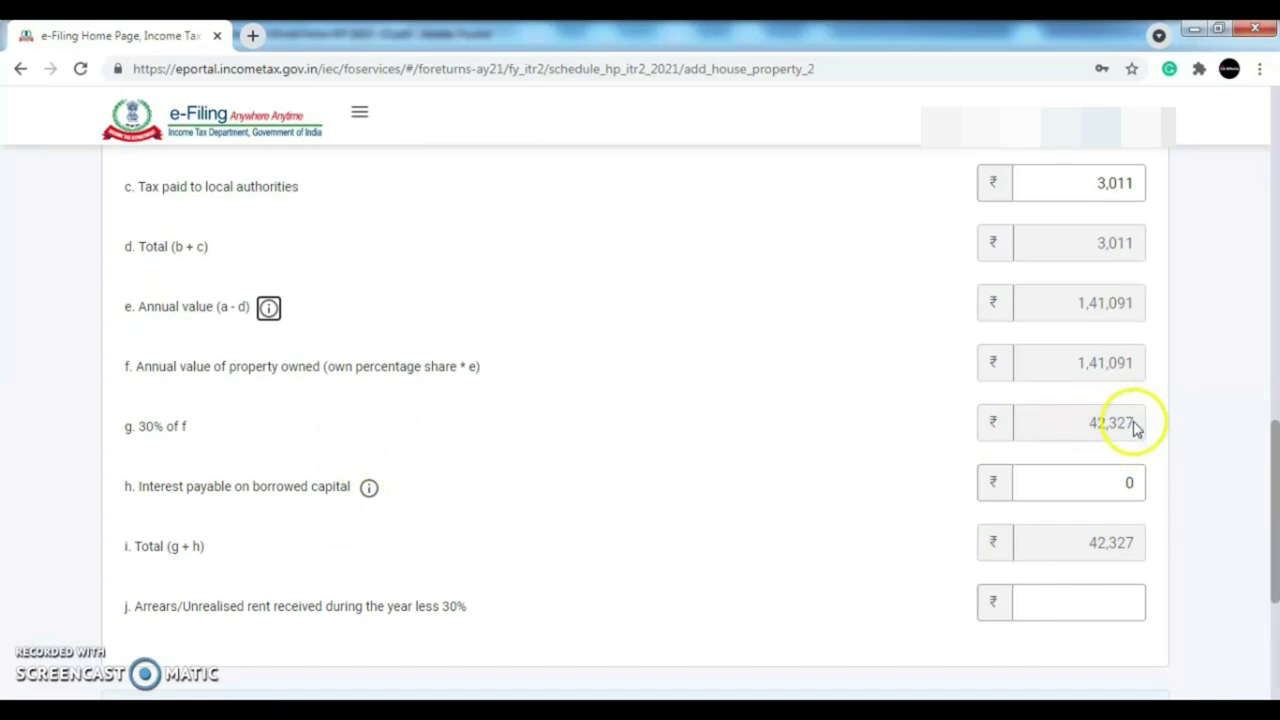
left_click_drag(1274, 500, 1275, 565)
left_click(1124, 592)
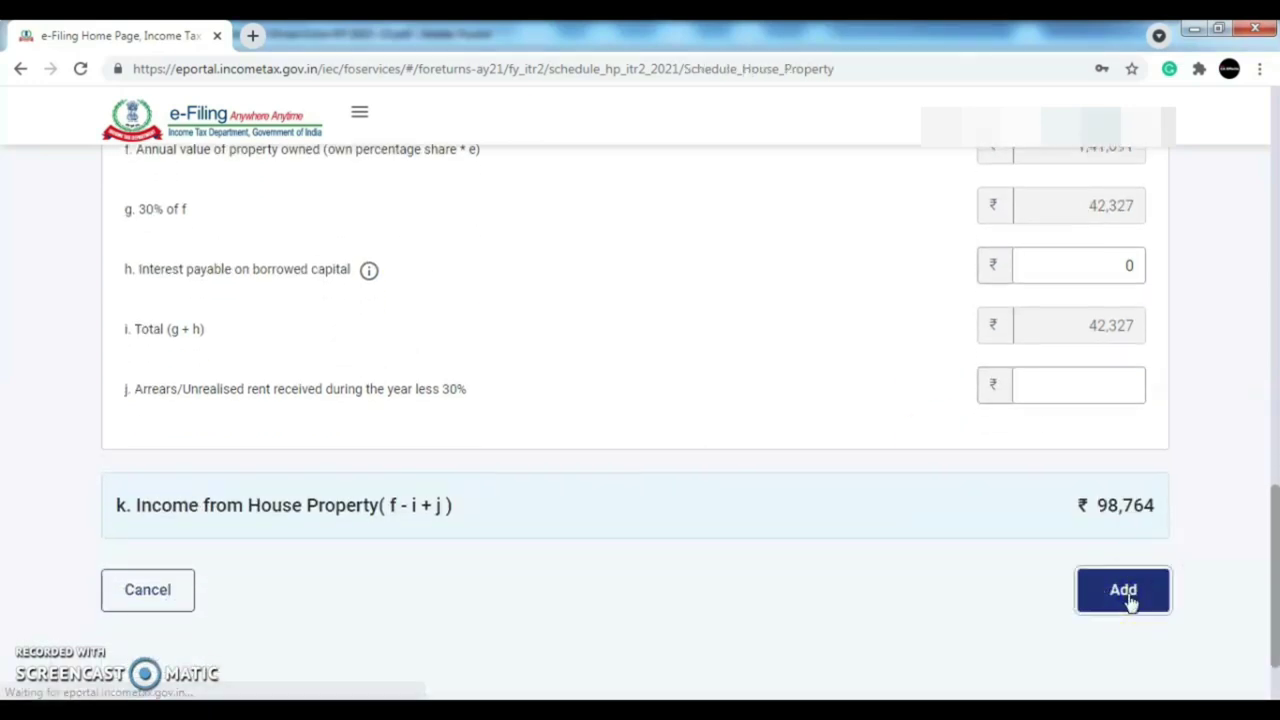
- Begin a blank form for a second house property
left_click_drag(1275, 238, 1275, 537)
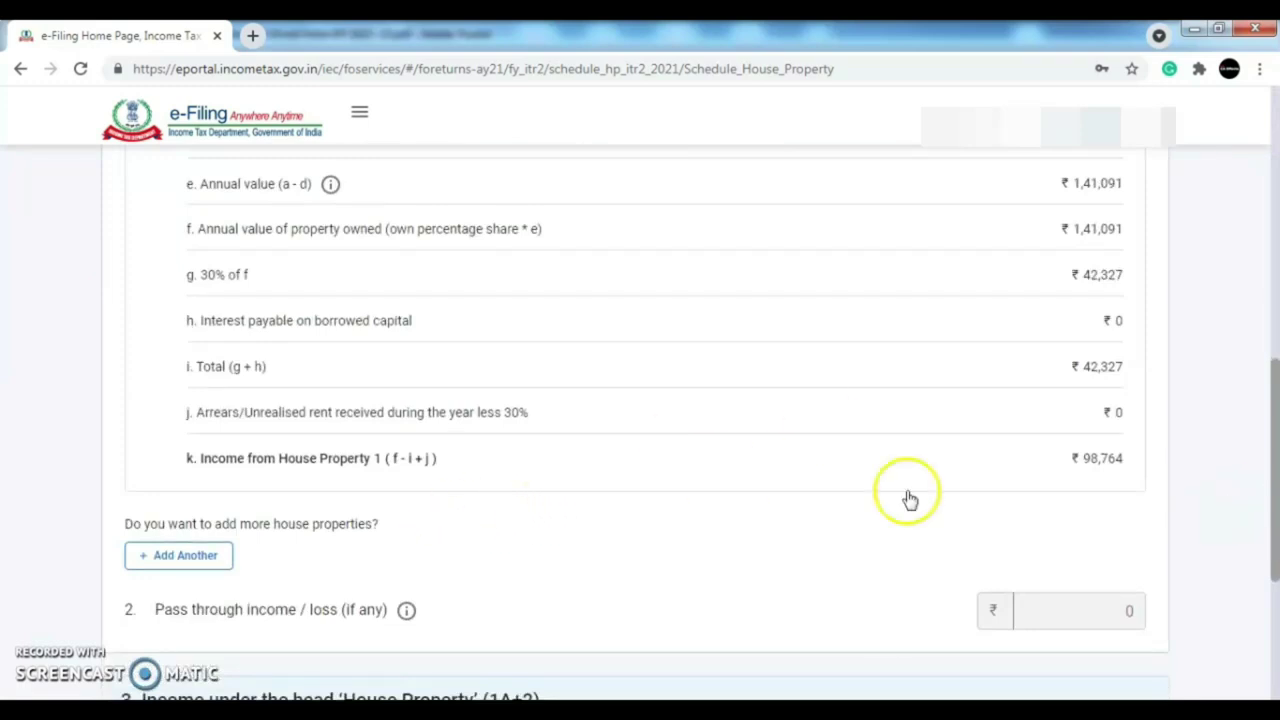
left_click_drag(1275, 430, 1275, 448)
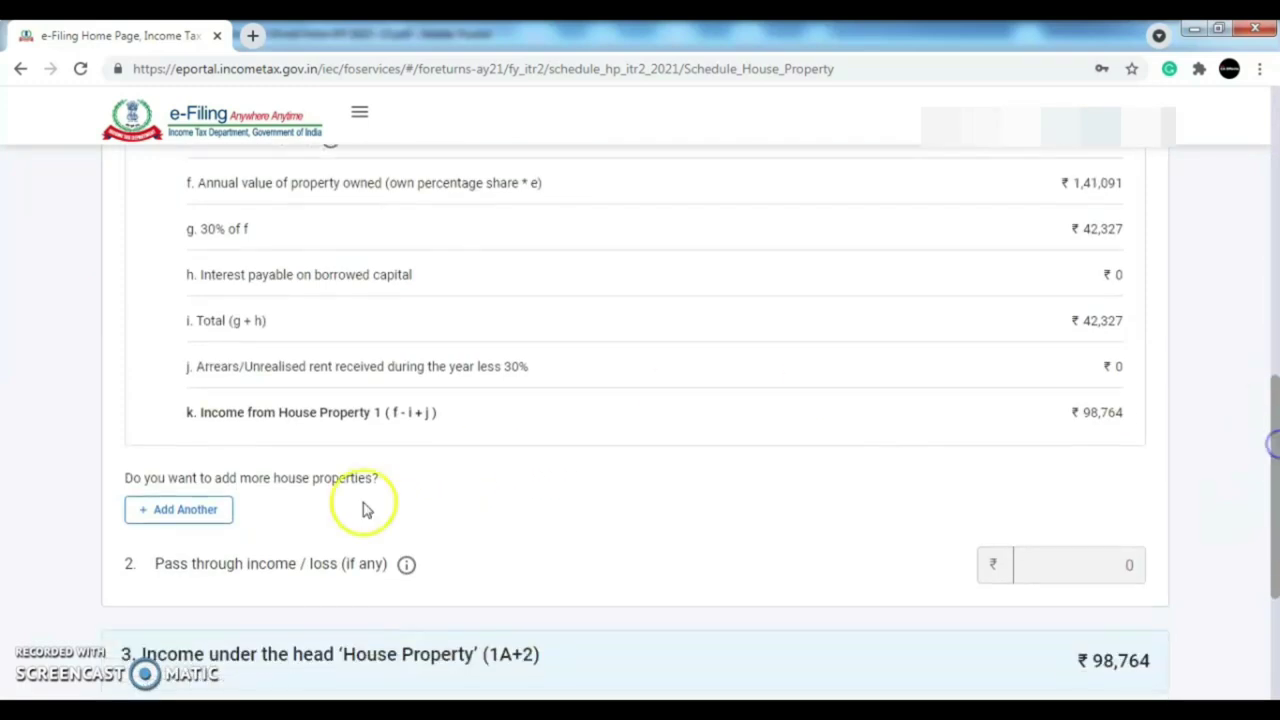
left_click(180, 510)
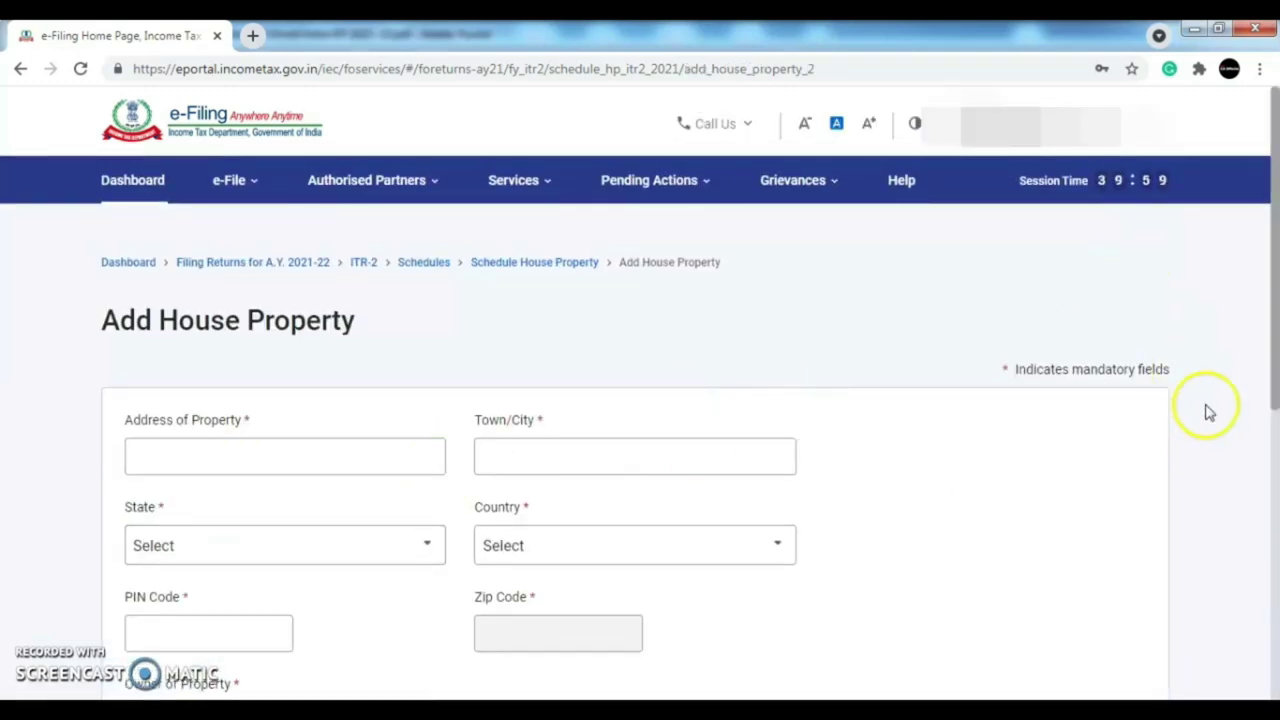
scroll(1272, 255, "down", 1)
left_click_drag(1275, 255, 1268, 220)
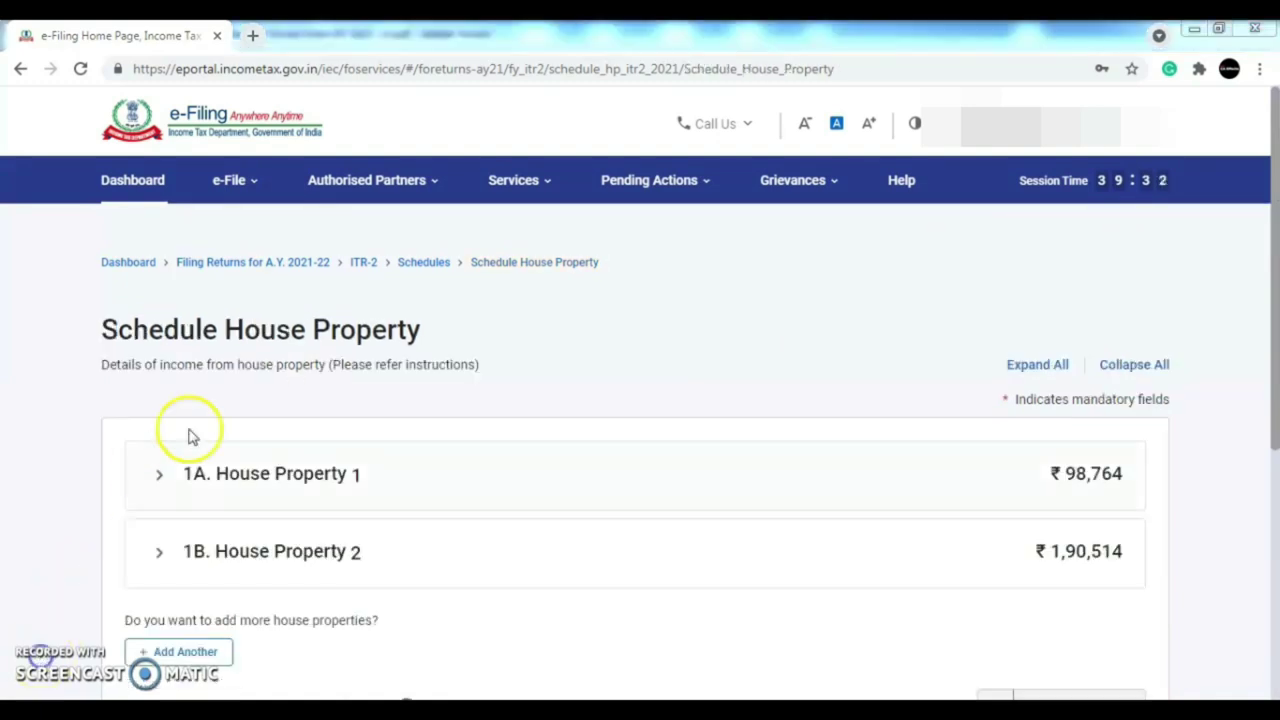
scroll(1274, 270, "down", 1)
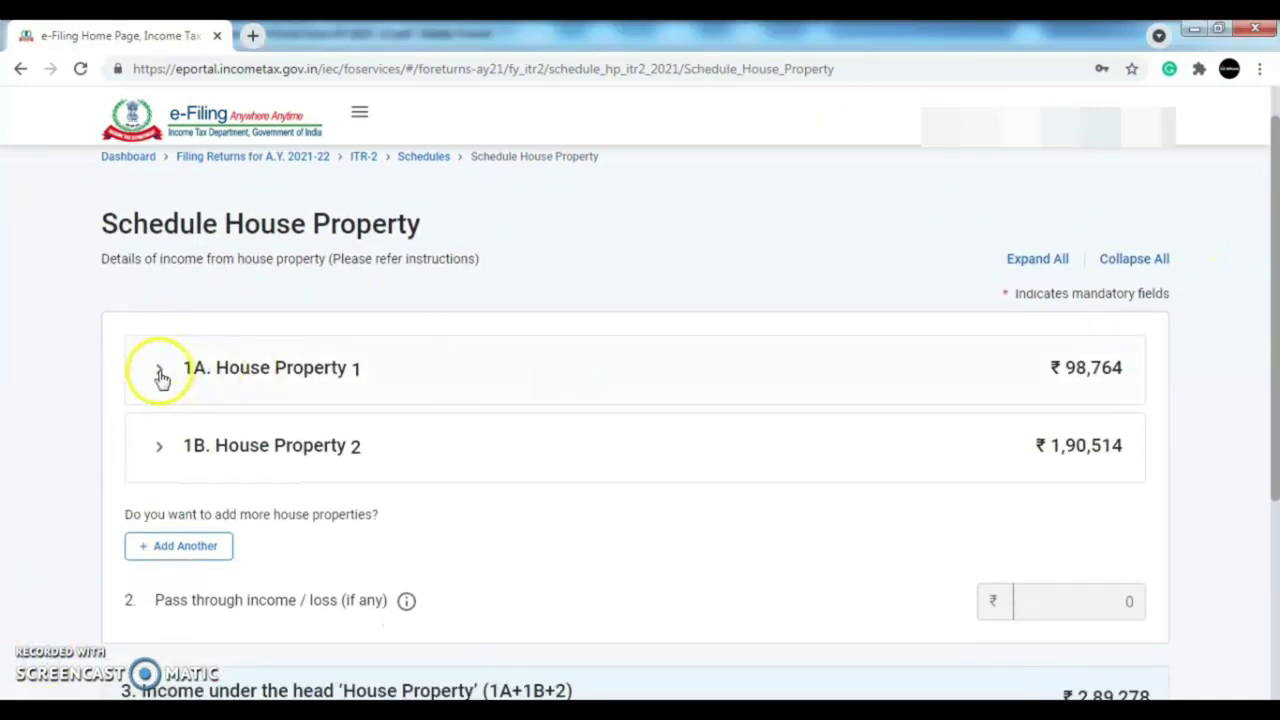
left_click(157, 369)
left_click_drag(1275, 268, 1275, 545)
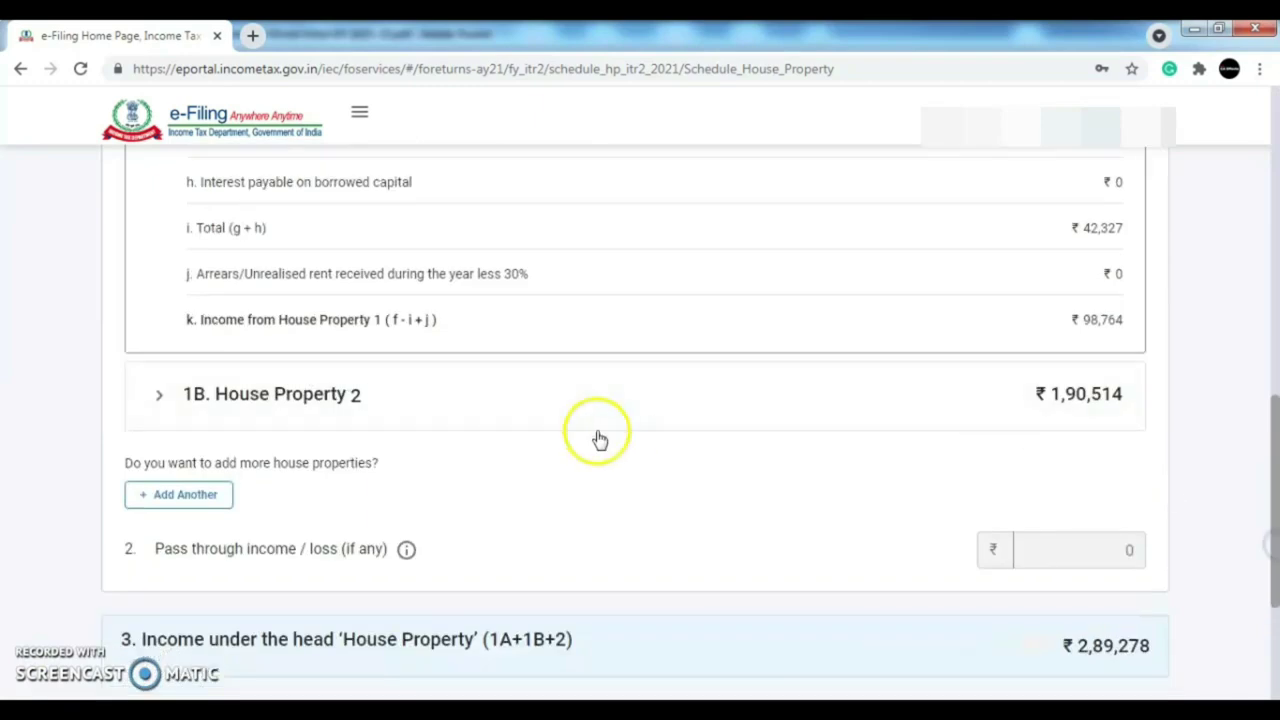
double_click(236, 396)
left_click_drag(1275, 478, 1275, 512)
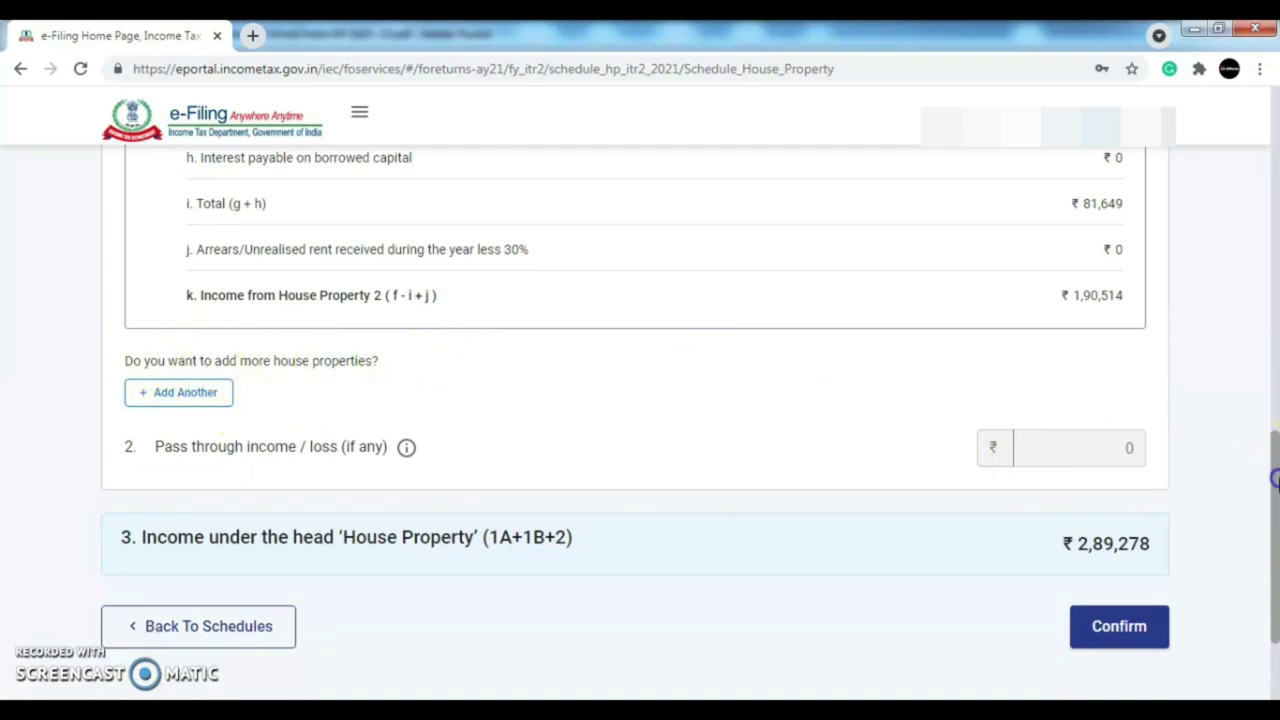
left_click_drag(1275, 480, 1275, 507)
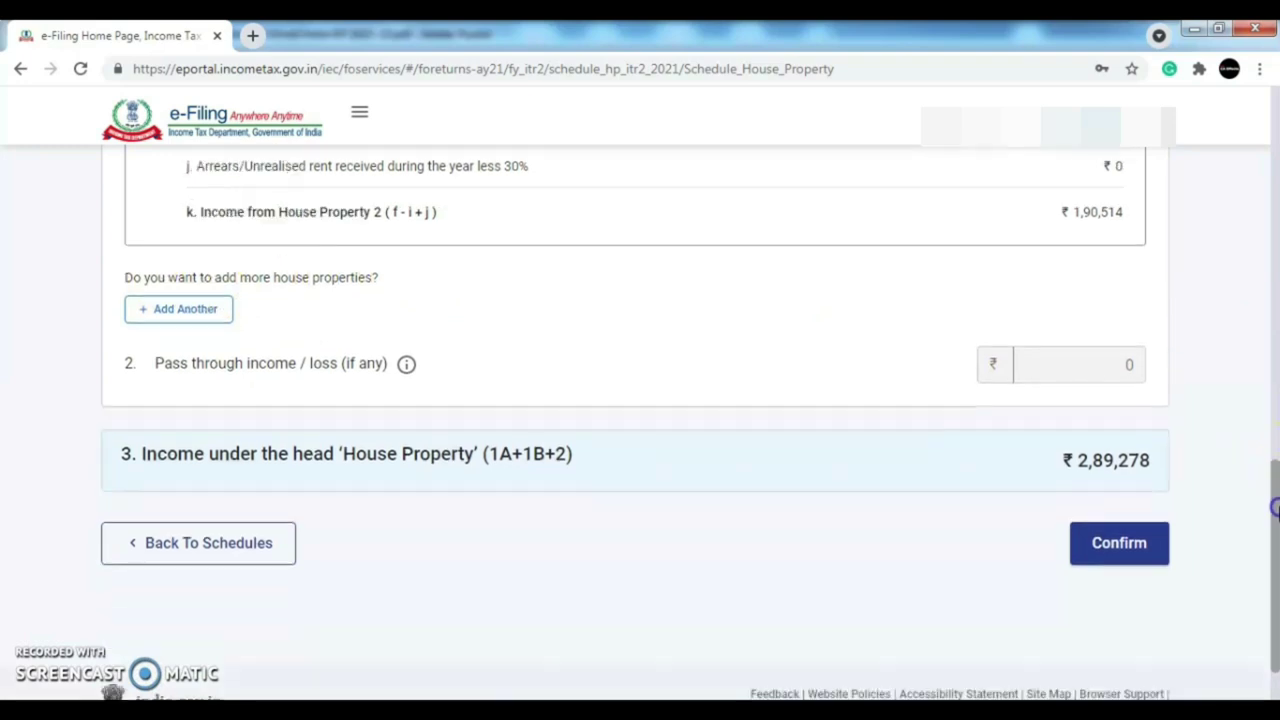
left_click(1122, 545)
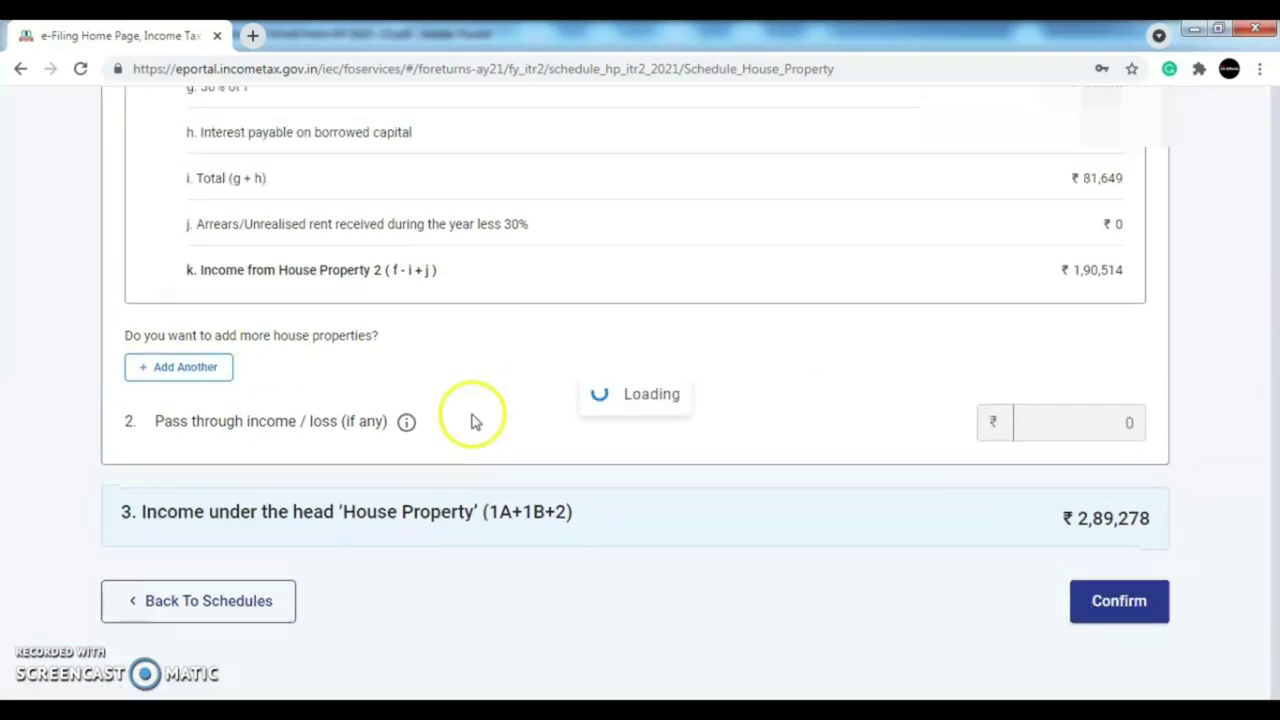
left_click_drag(1274, 165, 1275, 258)
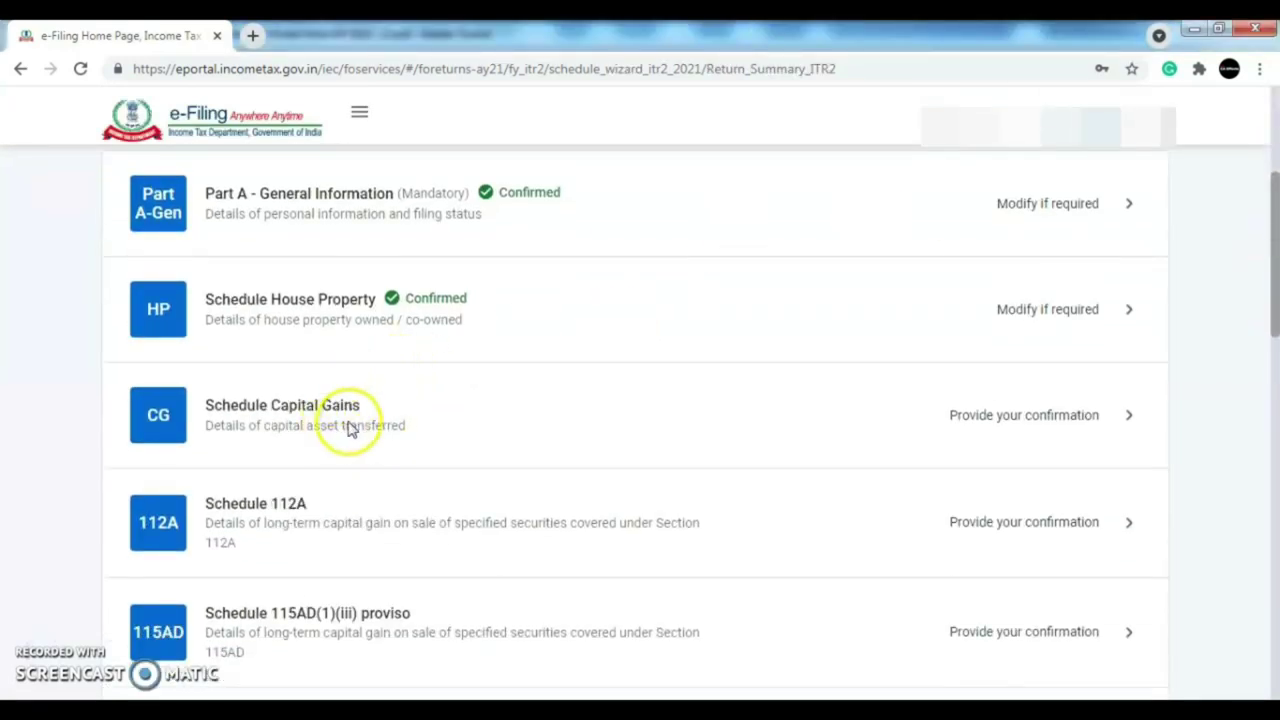
- In Schedule Capital Gains, tick section 111A and 112A equity shares as sold and continue
left_click(1058, 430)
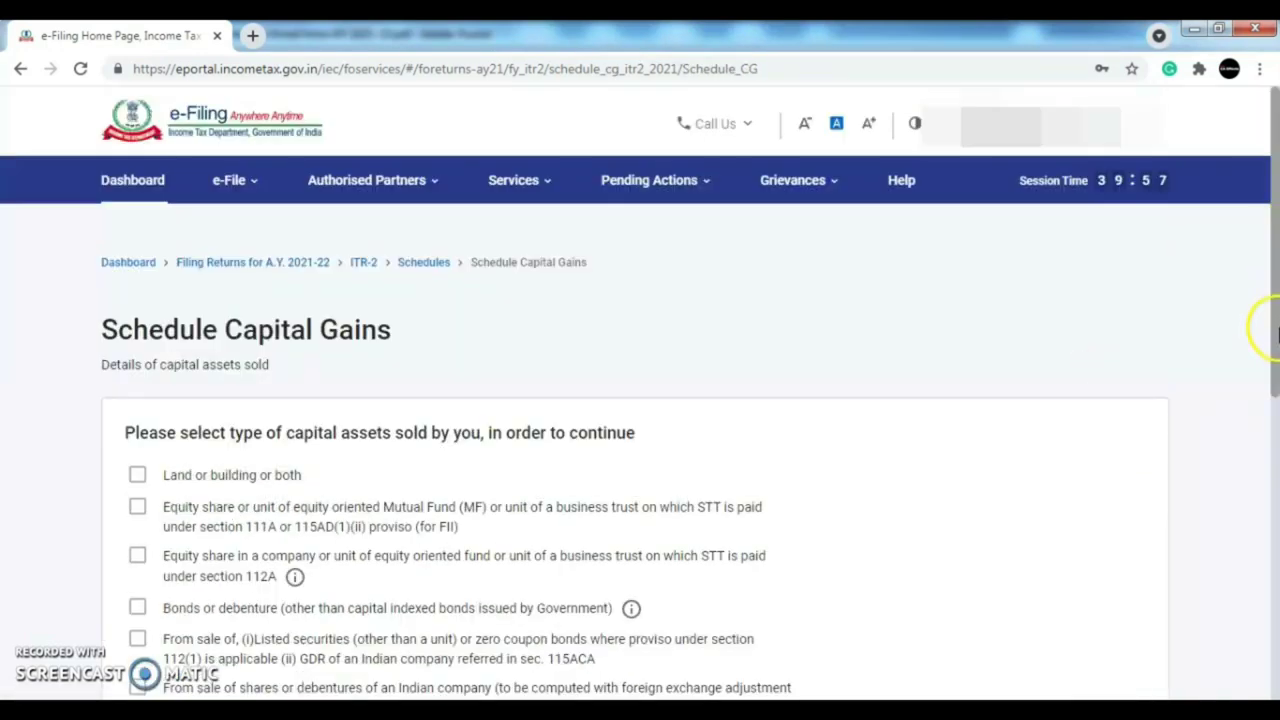
left_click_drag(1276, 258, 1276, 366)
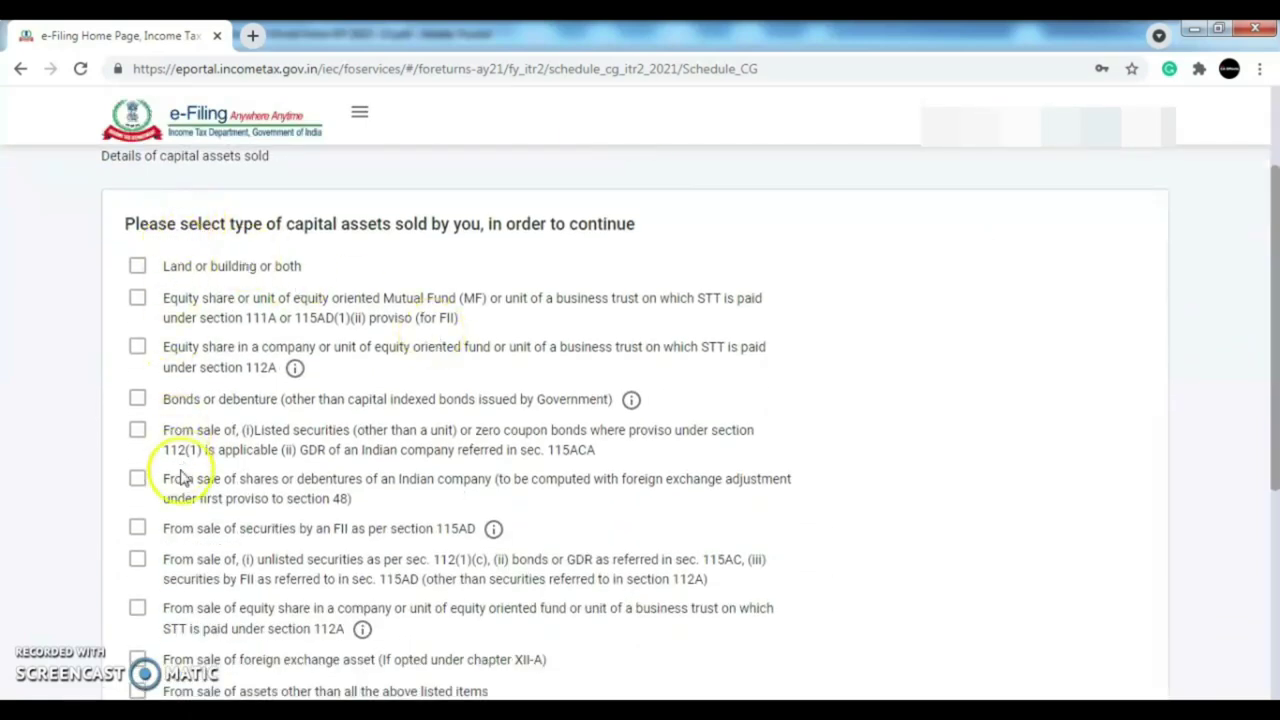
left_click_drag(1276, 288, 1276, 316)
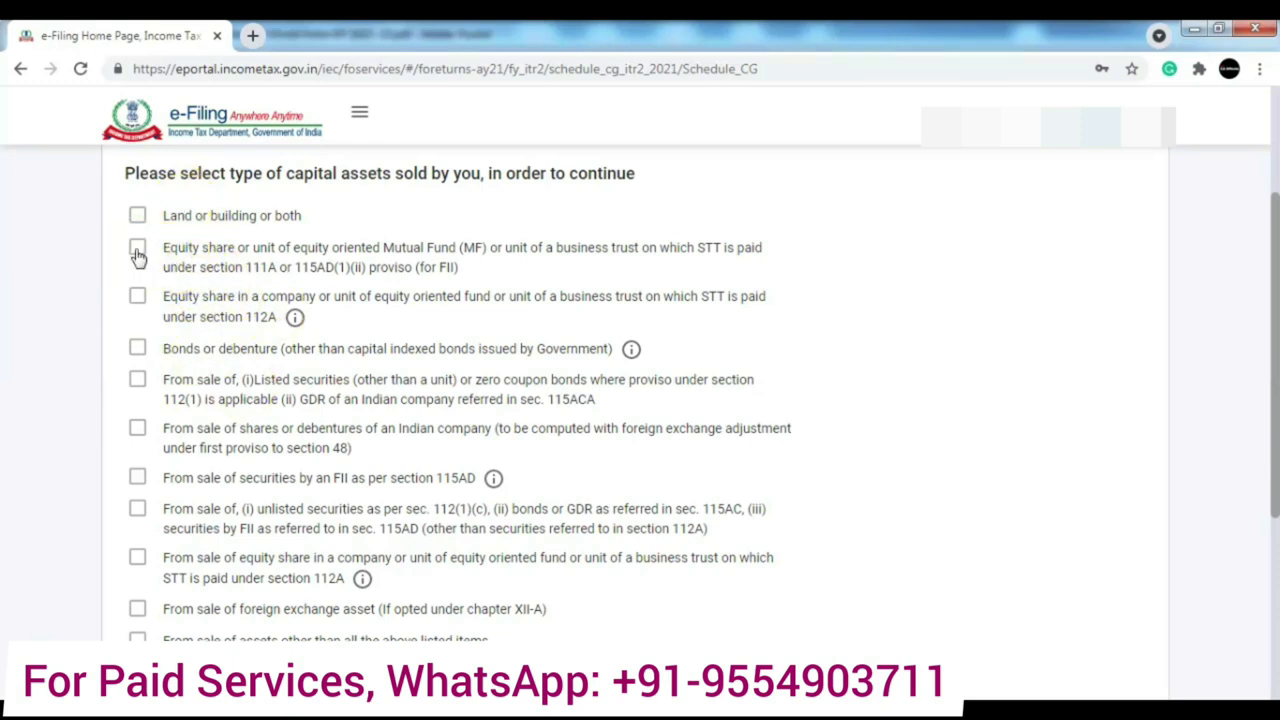
left_click(137, 250)
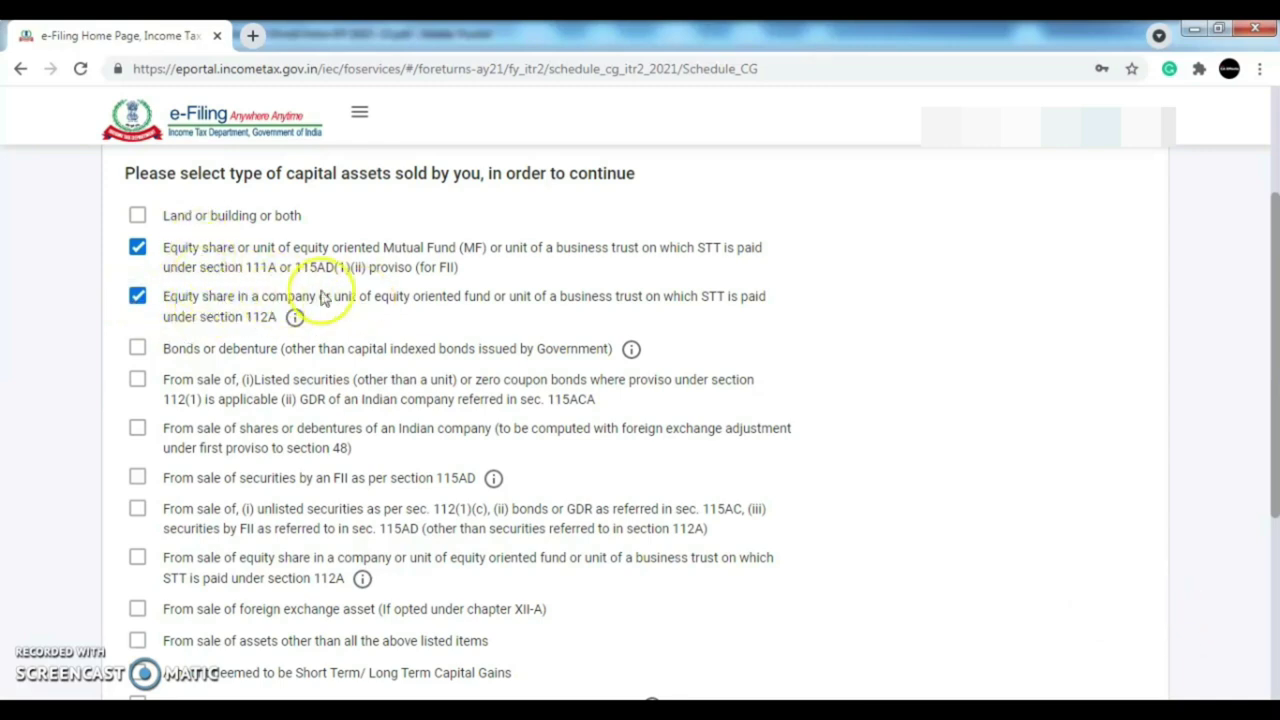
left_click_drag(1276, 370, 1276, 447)
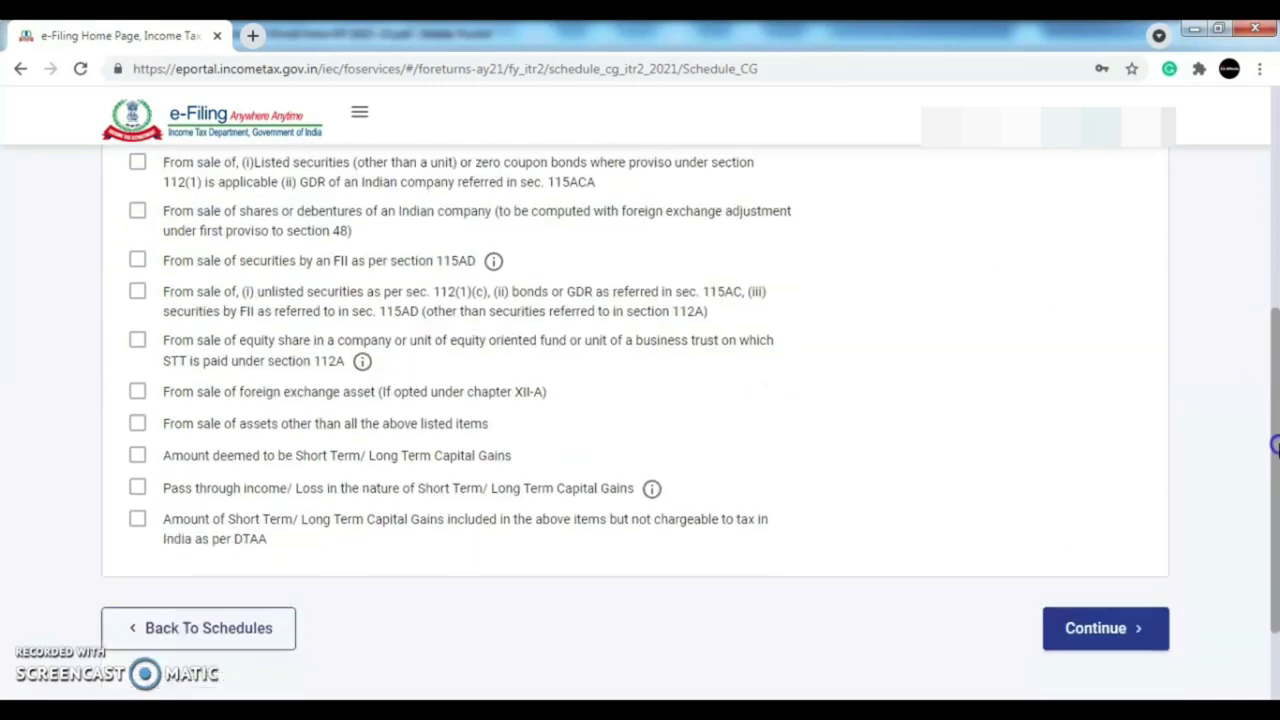
left_click(1104, 618)
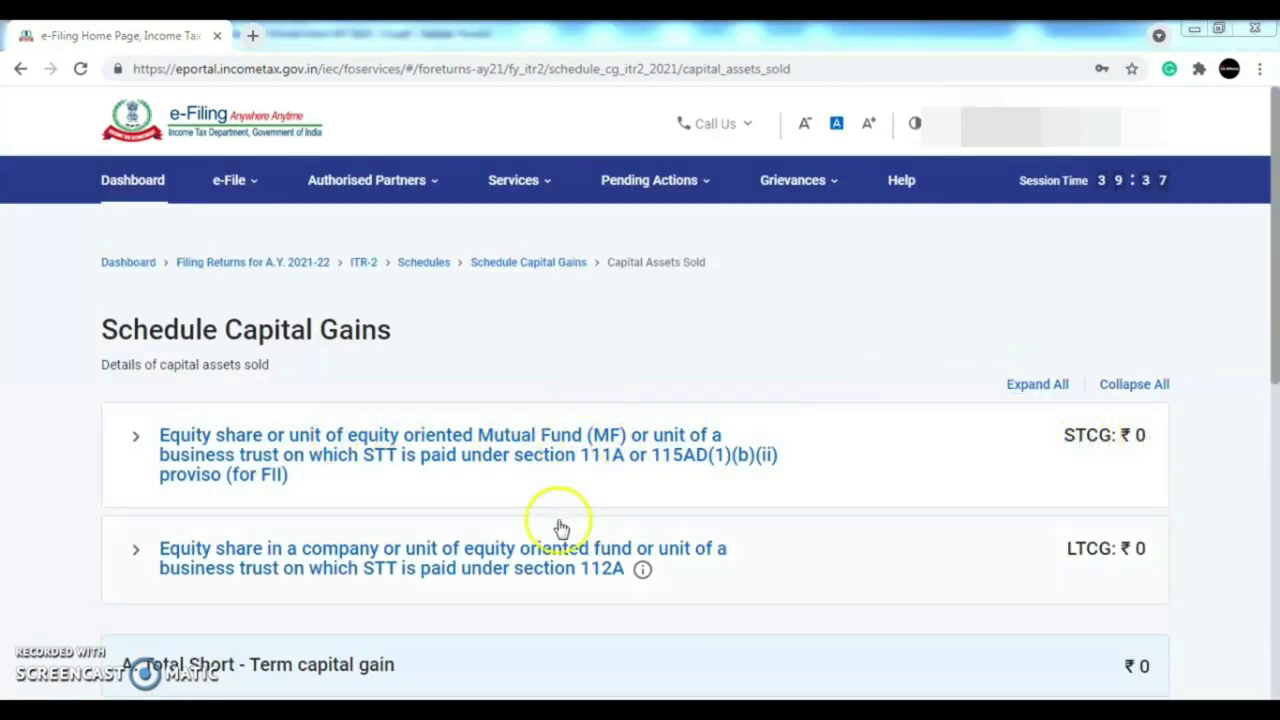
- Expand section F on accrual of capital gain, then open the 111A equity share entry
scroll(1265, 330, "down", 1)
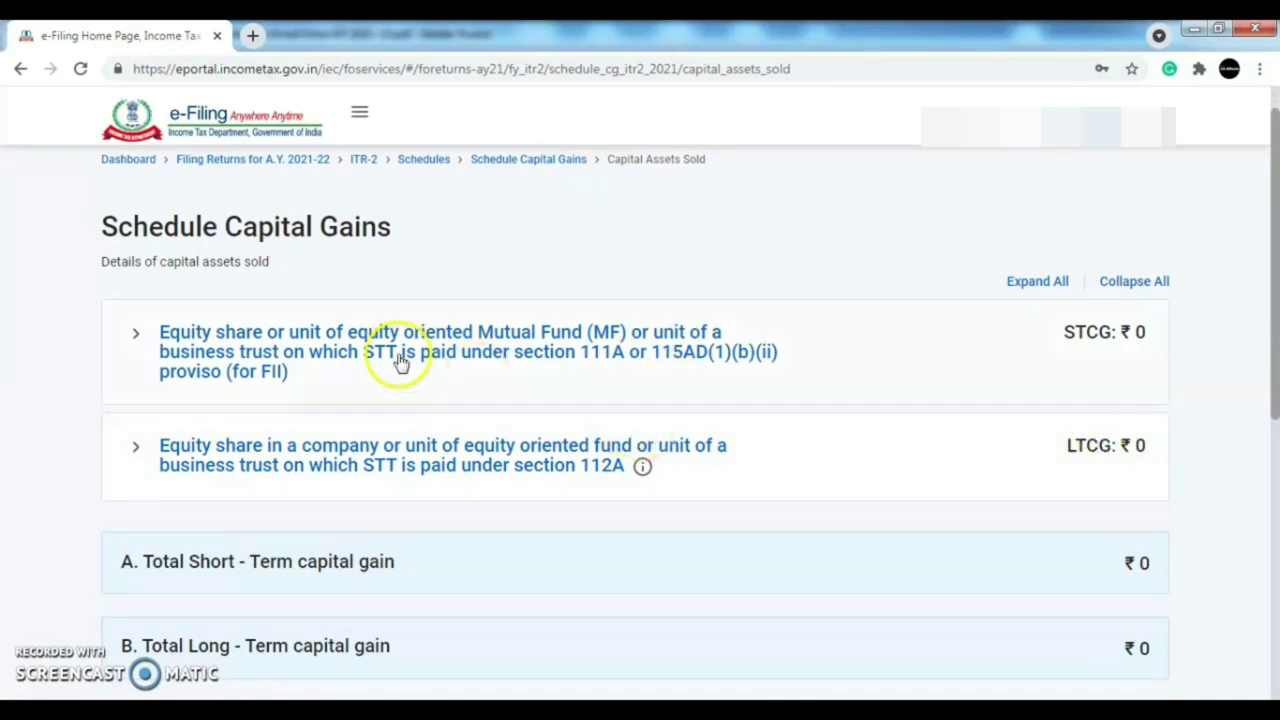
scroll(1274, 400, "down", 3)
left_click_drag(1274, 457, 1273, 530)
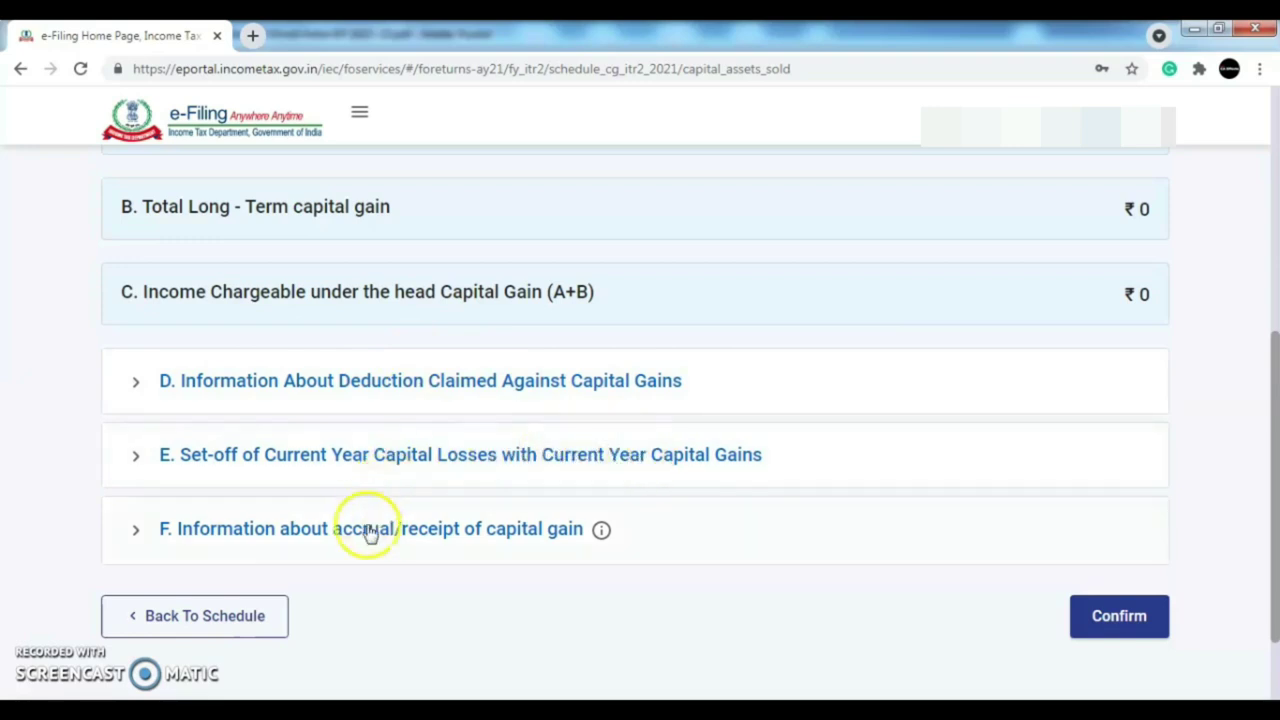
left_click(315, 538)
left_click(894, 578)
left_click_drag(1272, 457, 1274, 277)
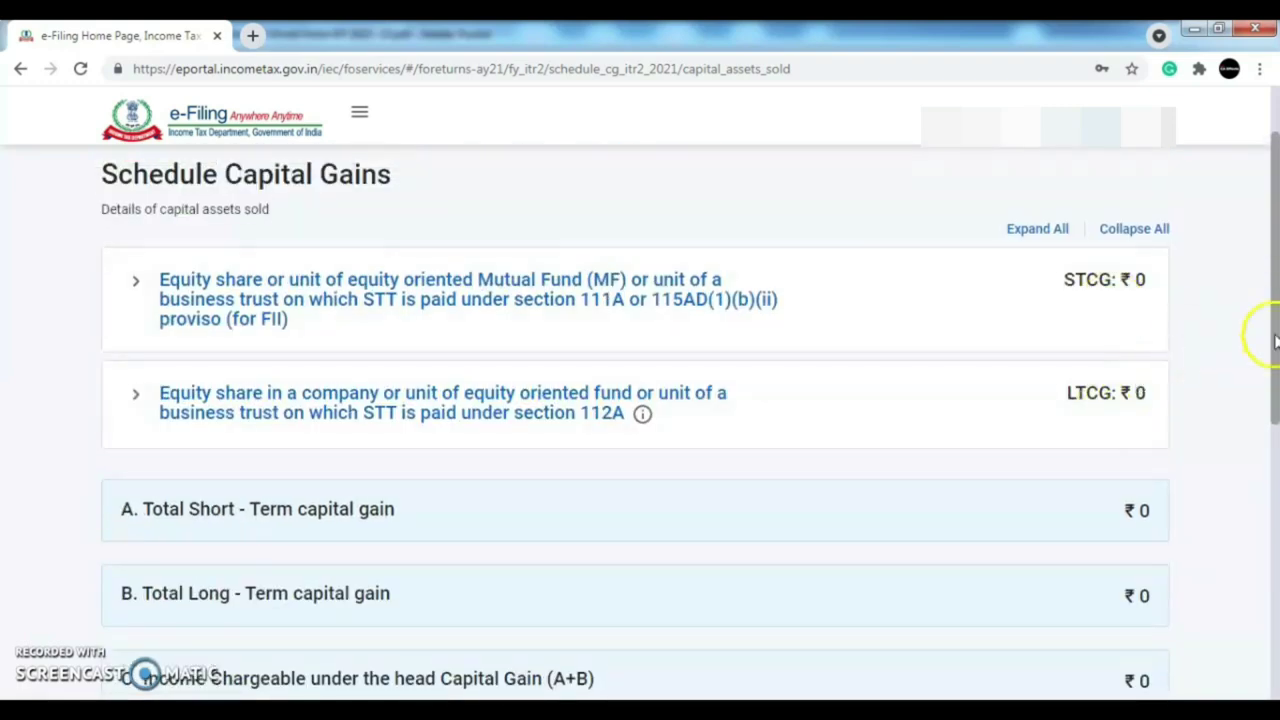
left_click_drag(1274, 340, 1271, 286)
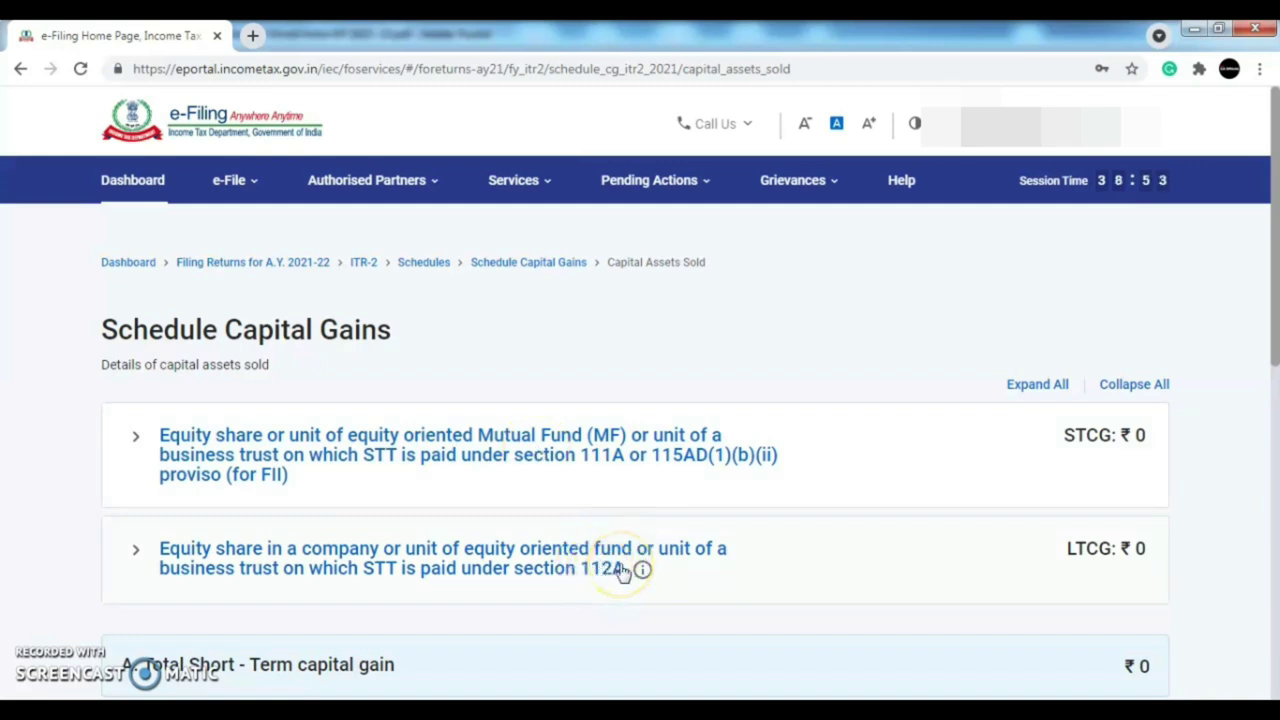
left_click(571, 463)
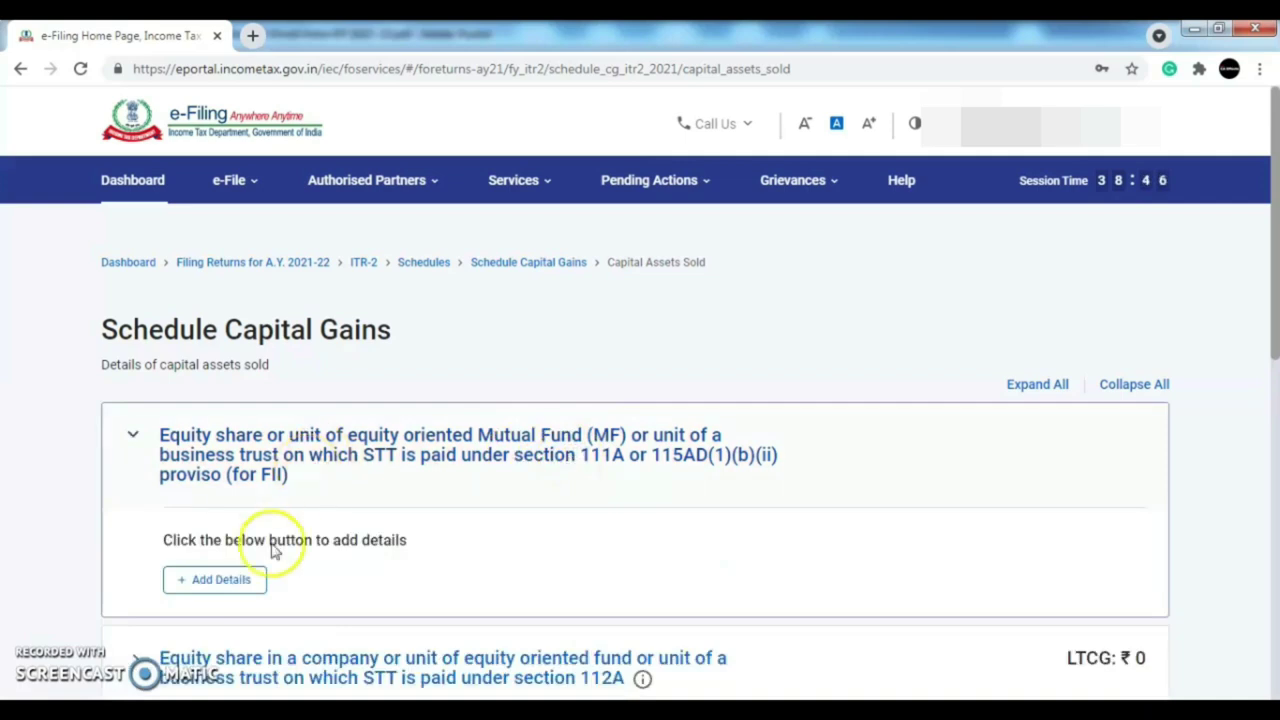
- Start a Section 111A equity sale-details entry and check its cost of improvement field
left_click(215, 582)
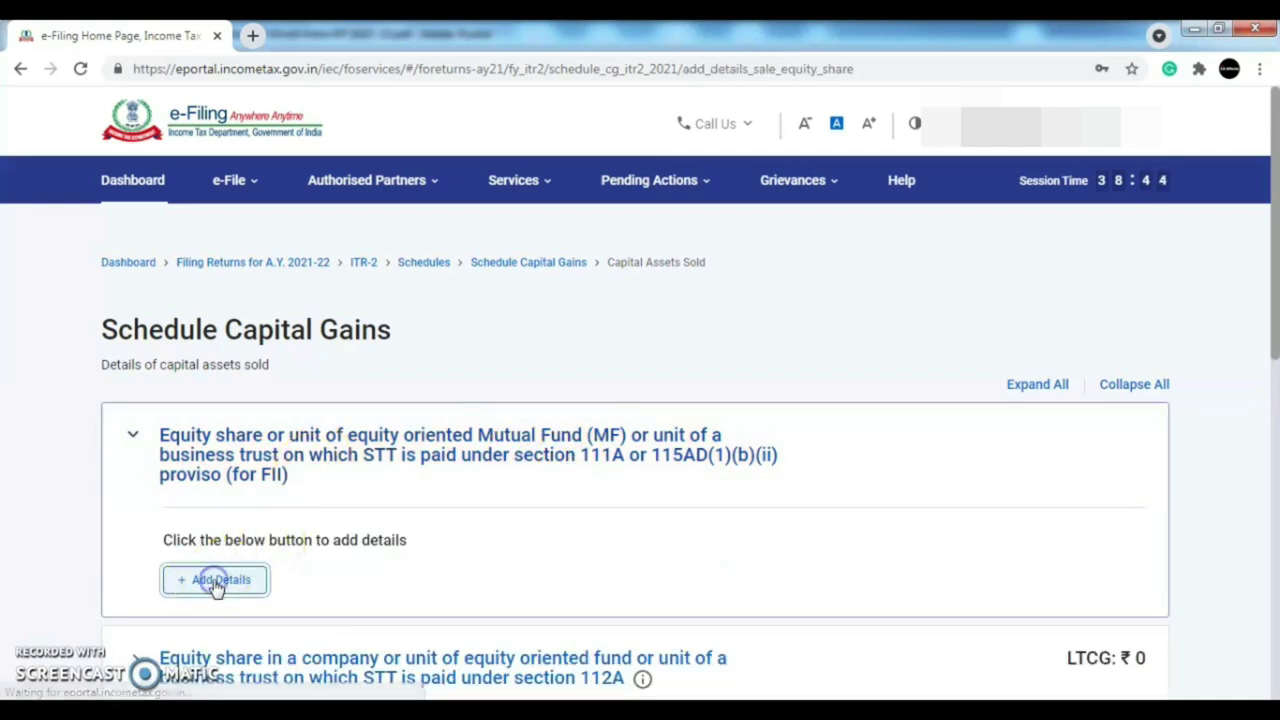
left_click(133, 556)
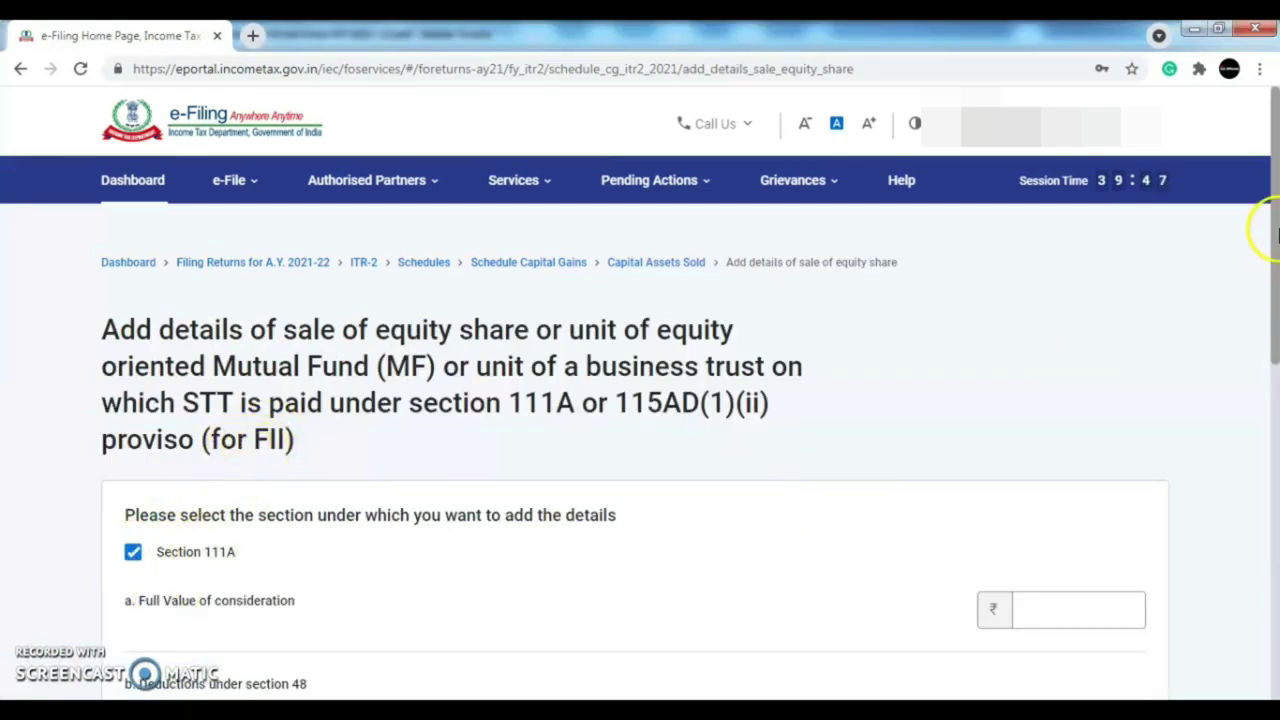
left_click_drag(1275, 230, 1275, 358)
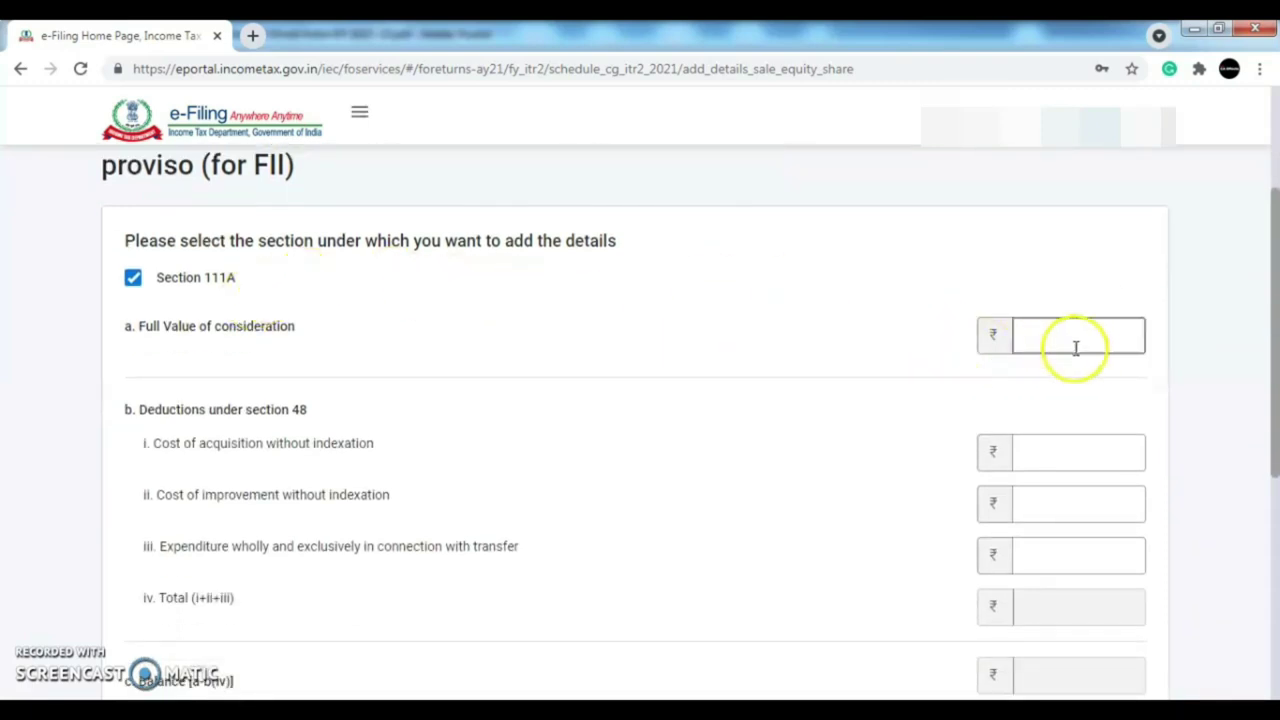
left_click_drag(1272, 340, 1272, 366)
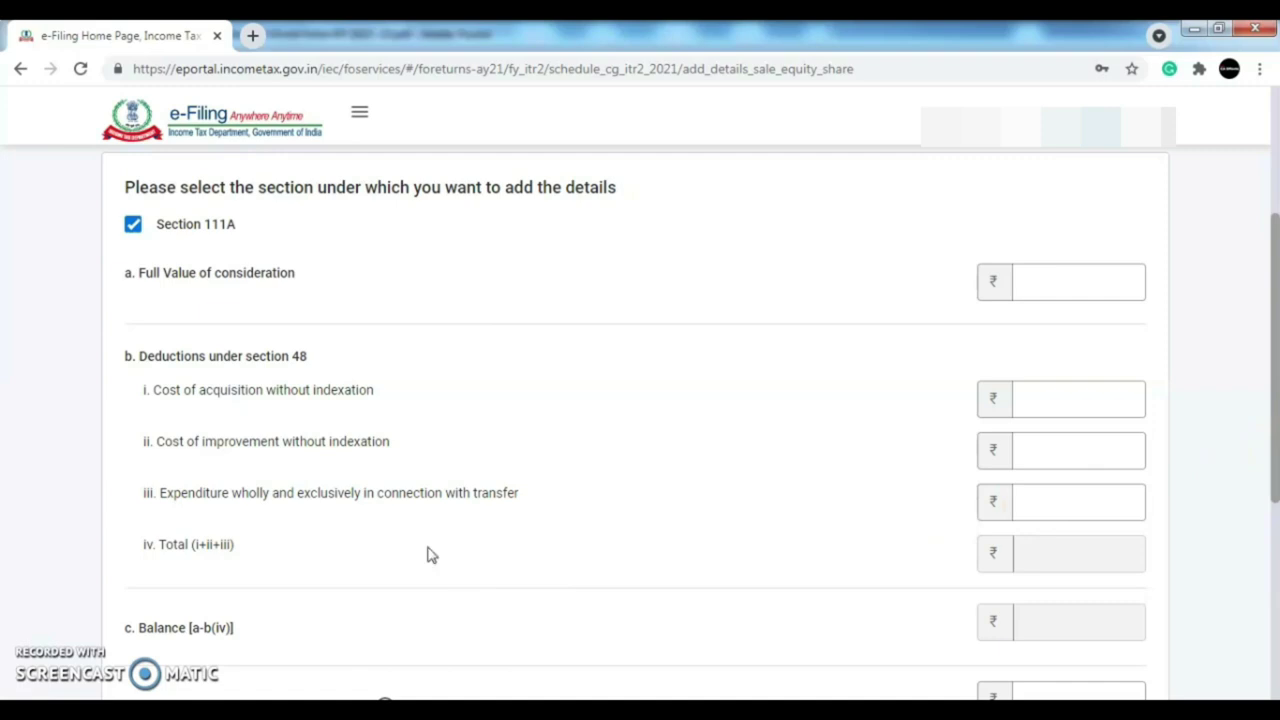
left_click(1049, 463)
left_click(871, 424)
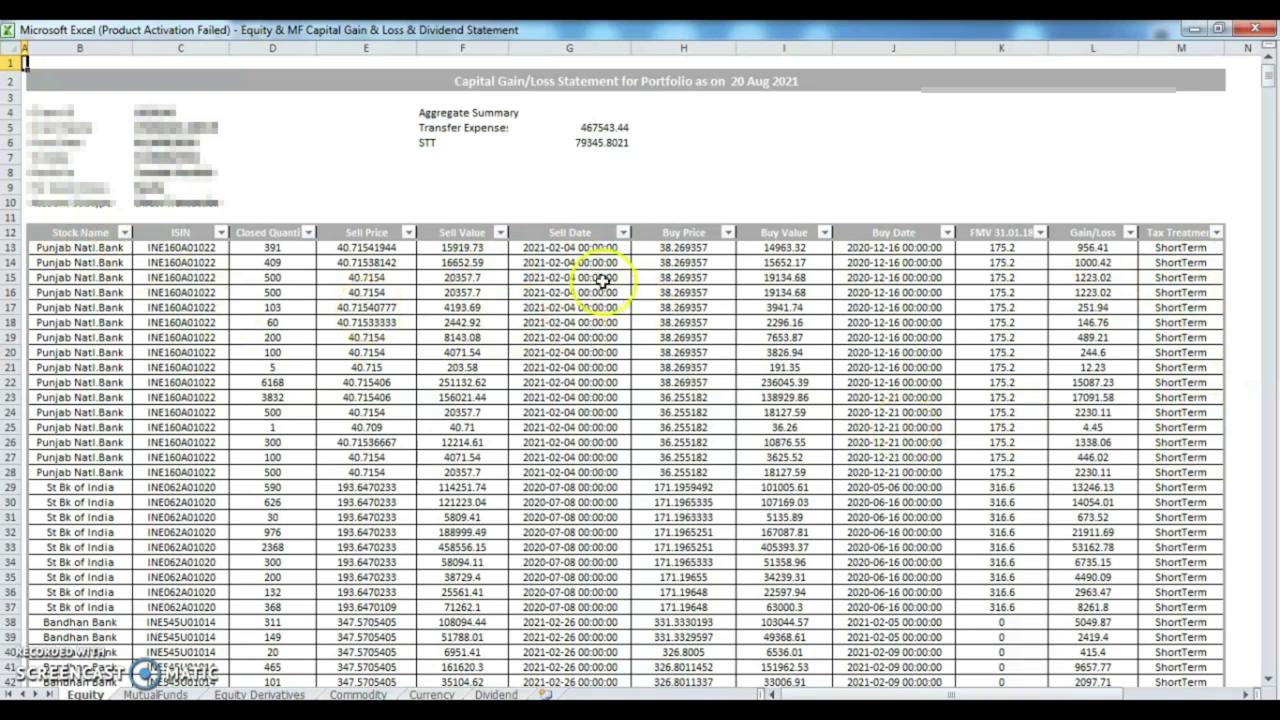
- Inspect the Sell Value, Gain/Loss and Tax Treatment cells around rows 16–18 of the Equity sheet
left_click(584, 292)
key("Left")
key("Left")
key("Right")
key("Down")
key("Down")
key("Right")
key("Right")
key("Right")
key("Right")
key("Right")
key("Right")
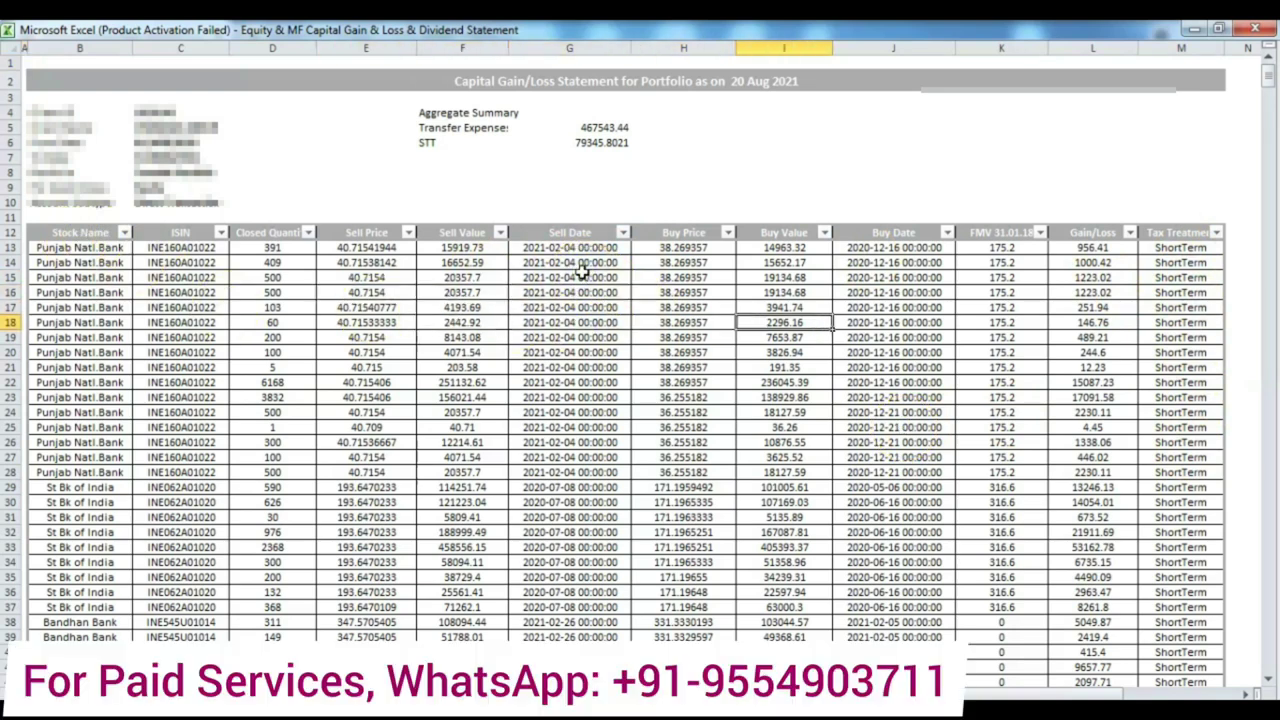
key("Up")
key("Up")
key("Right")
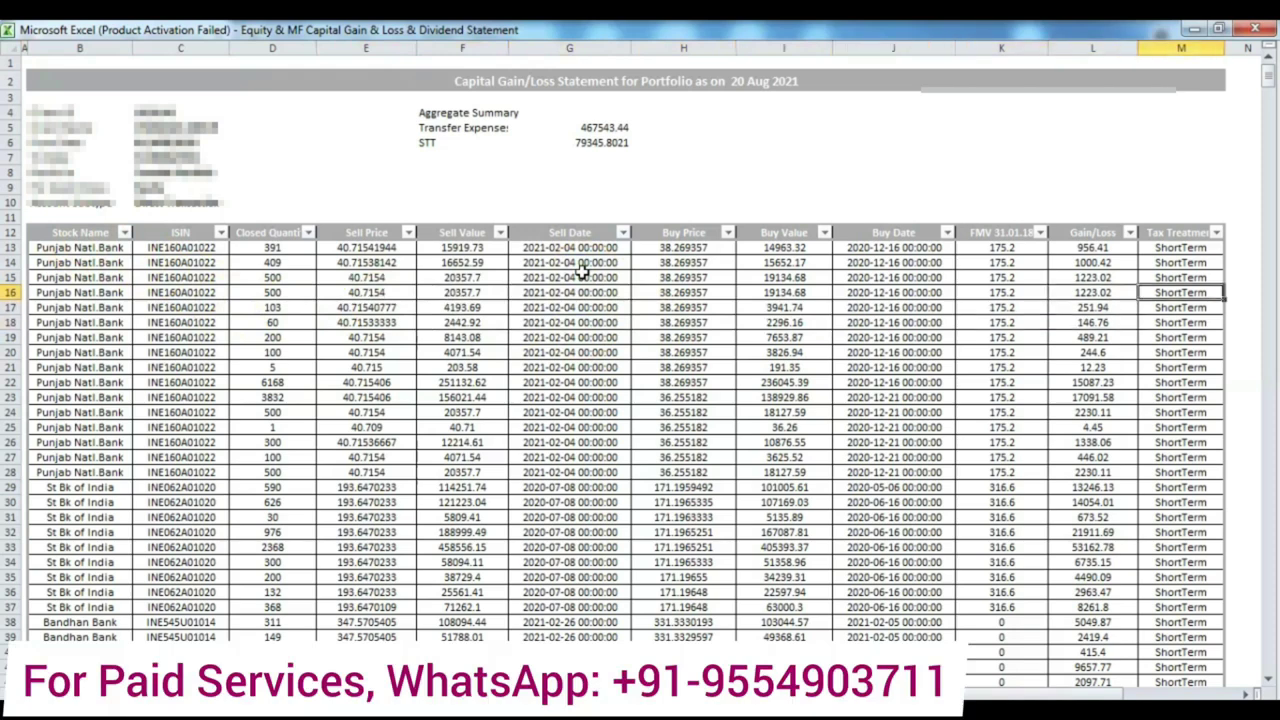
key("ctrl+Left")
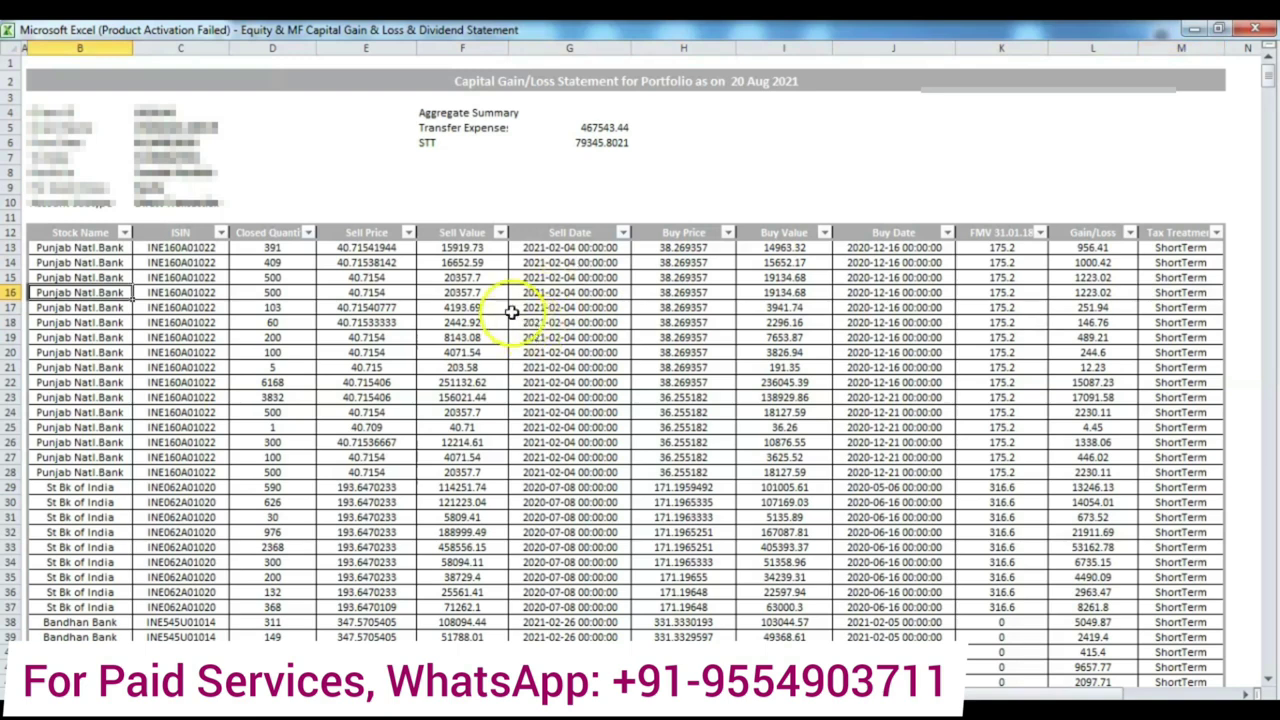
- Page down through the equity trades from F15, then return to the top and leave full screen
left_click(467, 273)
key("Down")
key("Down")
key("Down")
key("Down")
key("Down")
key("Down")
key("Down")
key("Down")
key("Down")
key("Down")
key("Down")
key("Down")
key("Down")
key("Down")
key("Down")
key("Down")
key("Down")
key("Down")
key("Down")
key("Down")
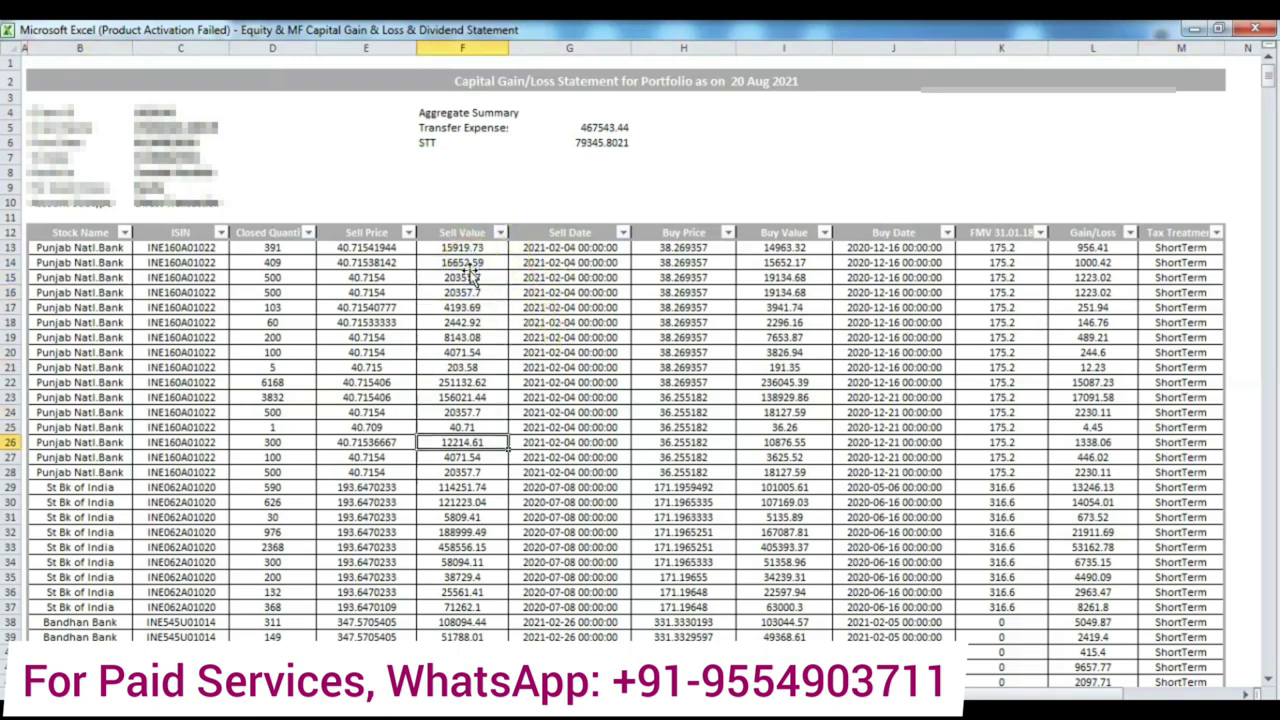
key("Down")
key("Down")
key("Down")
key("Down")
key("Down")
key("Down")
key("Down")
key("Down")
key("Down")
key("Down")
key("Down")
key("Down")
key("Down")
key("Down")
key("Down")
key("Down")
key("Down")
key("Down")
key("Down")
key("Down")
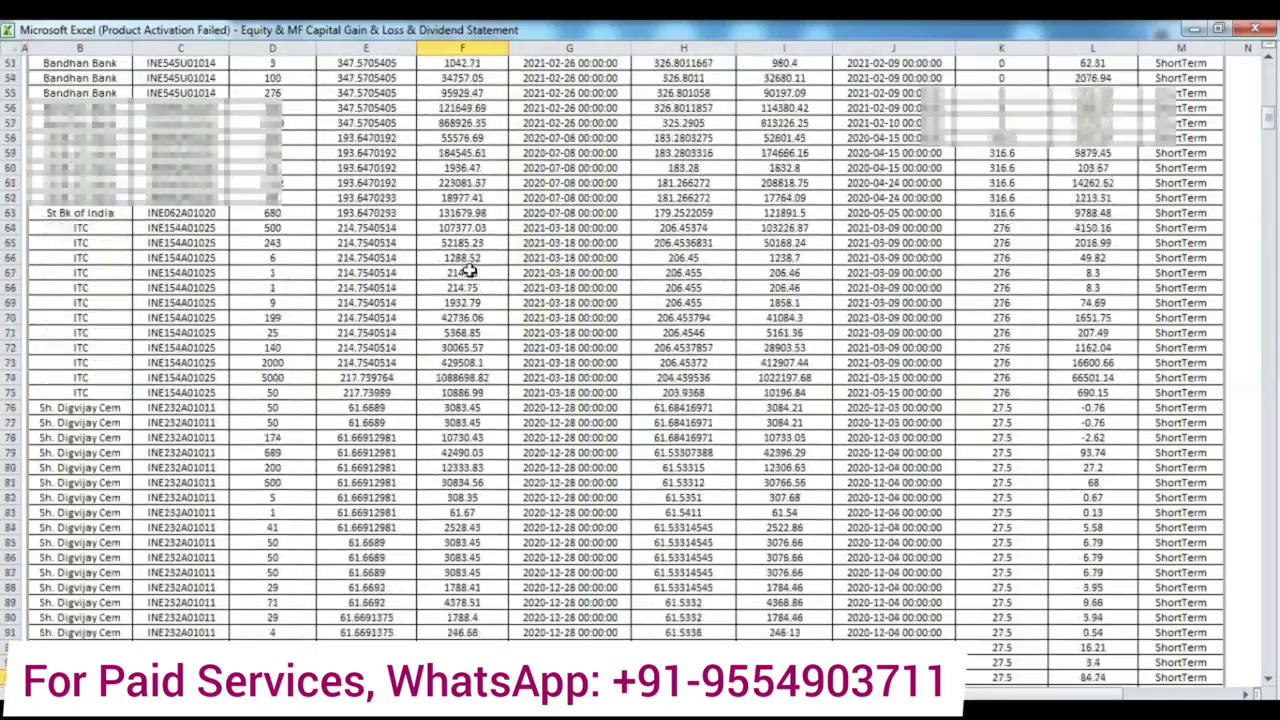
key("Down")
key("Down")
key("Down")
key("Down")
key("Down")
key("Down")
key("Down")
key("Down")
key("Down")
key("Down")
key("Down")
key("Down")
key("Down")
key("Down")
key("Down")
key("Down")
key("Down")
key("Down")
key("Down")
key("Down")
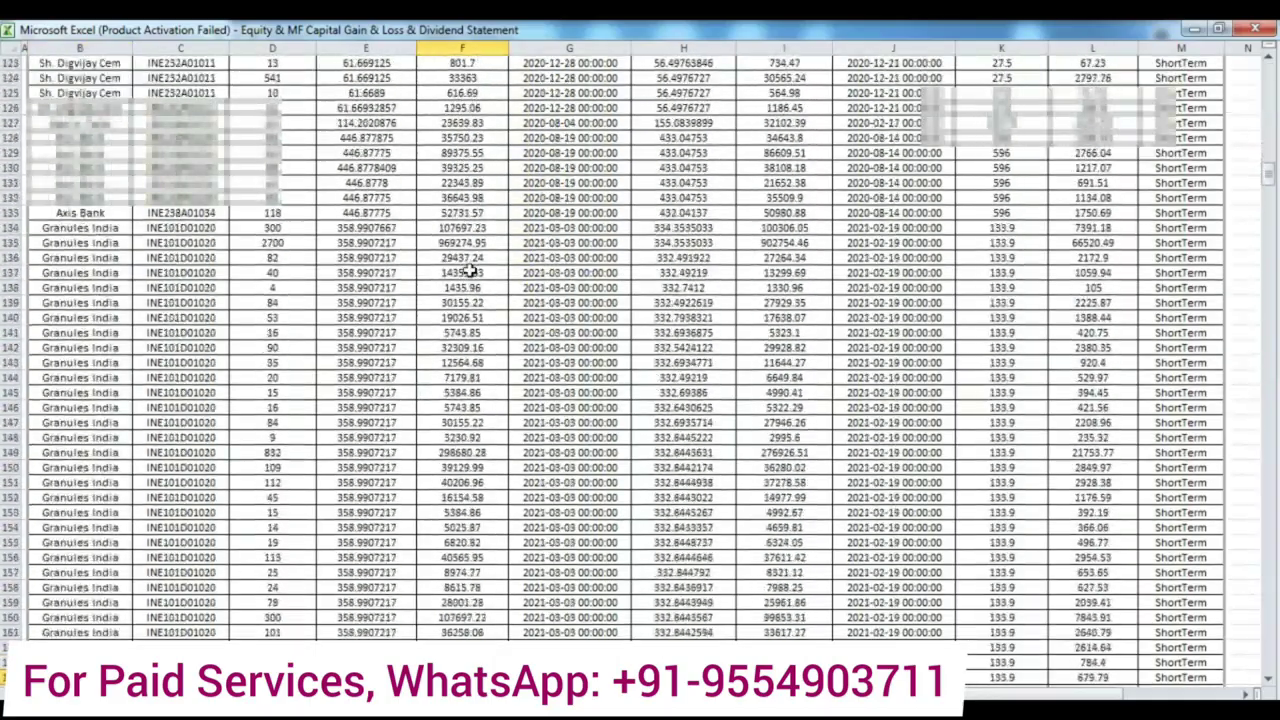
key("Down")
key("Down")
key("Down")
key("Down")
key("Down")
key("Down")
key("Down")
key("Down")
key("Down")
key("Down")
key("Down")
key("Down")
key("Down")
key("Down")
key("Down")
key("Down")
key("Down")
key("Down")
key("Down")
key("Down")
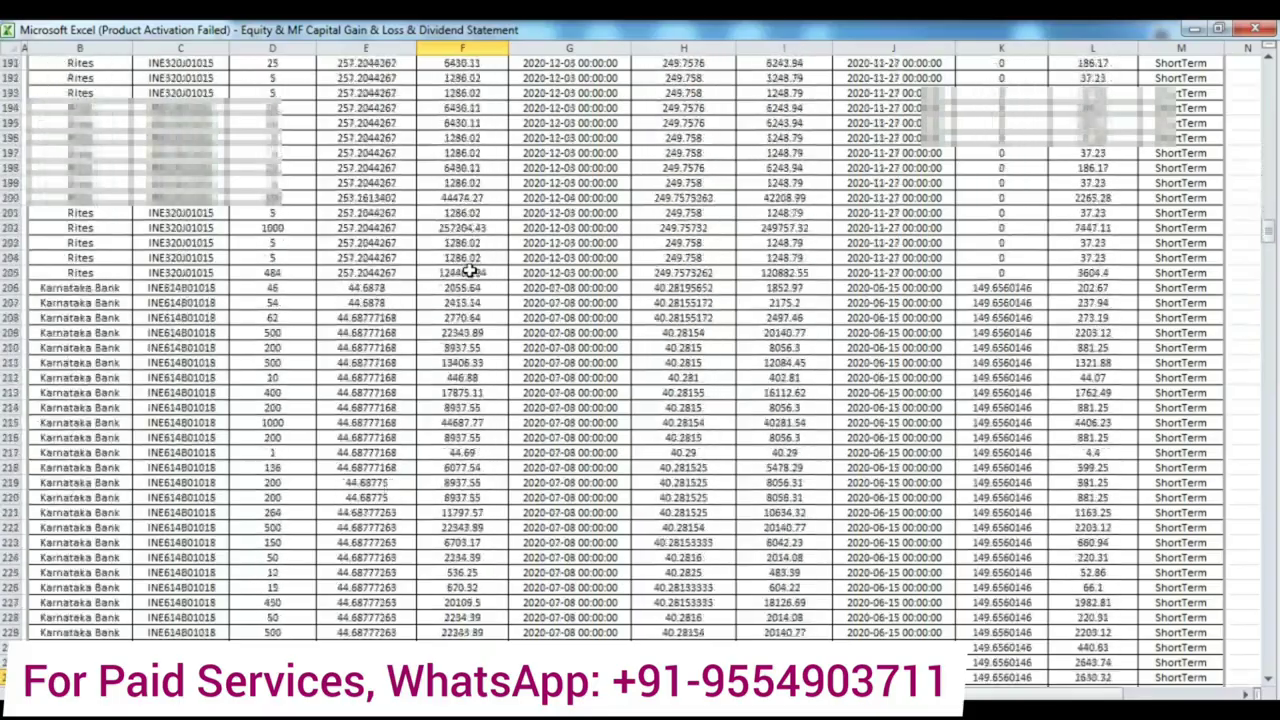
key("Down")
key("Down")
key("Down")
key("Down")
key("Down")
key("Down")
key("Down")
key("Down")
key("Down")
key("Down")
key("Down")
key("Down")
key("Down")
key("Down")
key("Down")
key("Down")
key("Down")
key("Down")
key("Down")
key("Down")
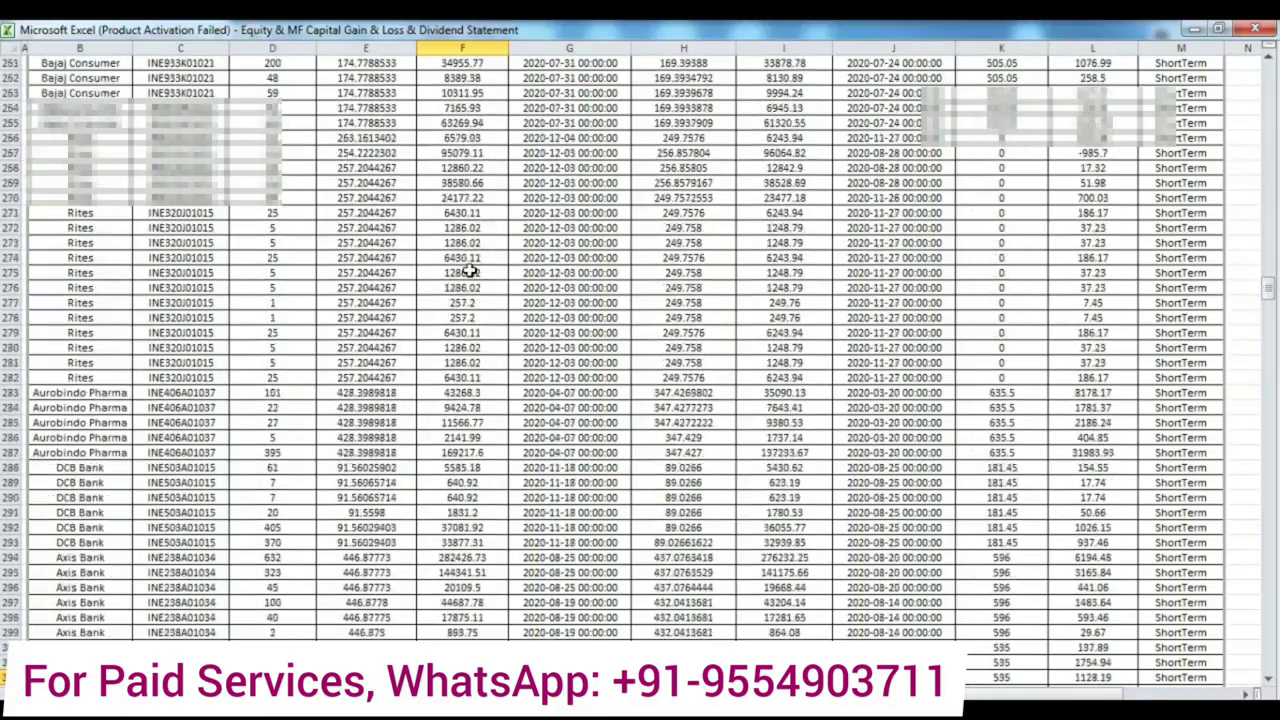
key("Down")
key("Down")
key("Down")
key("Down")
key("Down")
key("Down")
key("Down")
key("Down")
key("Down")
key("Down")
key("Down")
key("Down")
key("Down")
key("Down")
key("Down")
key("Down")
key("Down")
key("Down")
key("Down")
key("Down")
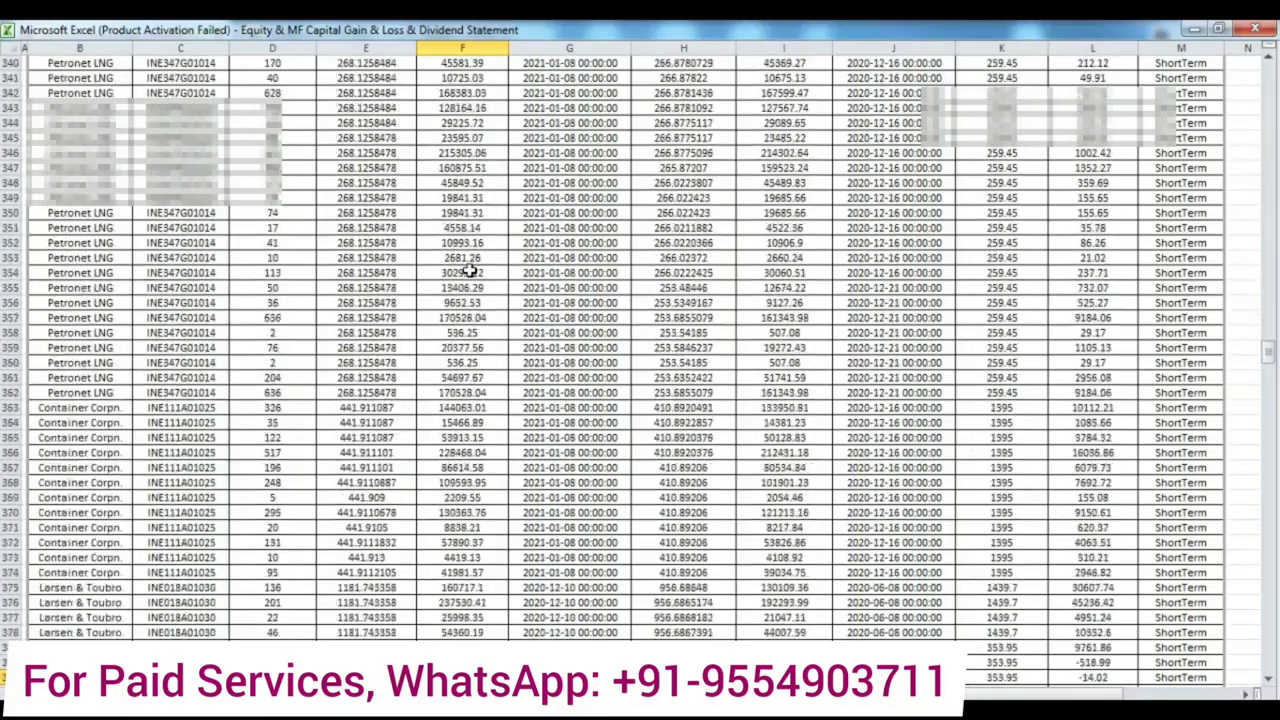
key("Down")
key("Down")
key("Down")
key("Down")
key("Down")
key("Down")
key("Down")
key("Down")
key("Down")
key("Down")
key("Down")
key("Down")
key("Down")
key("Down")
key("ctrl+Home")
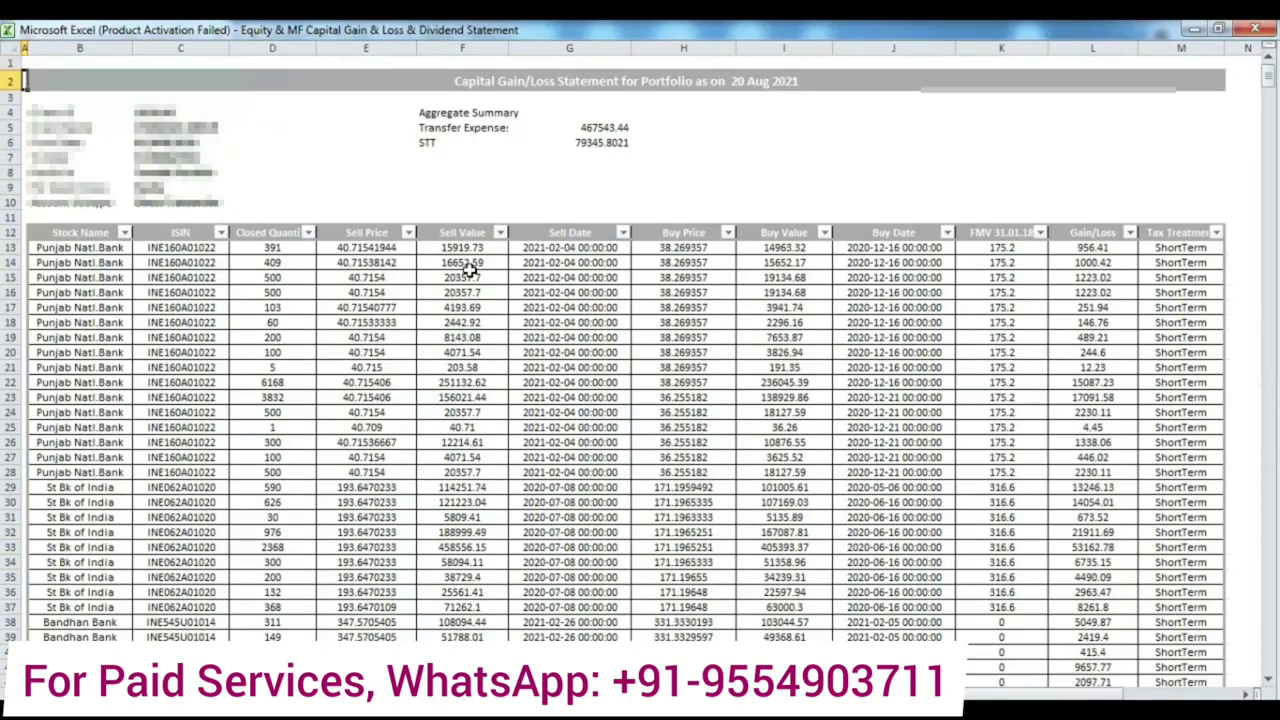
key("Escape")
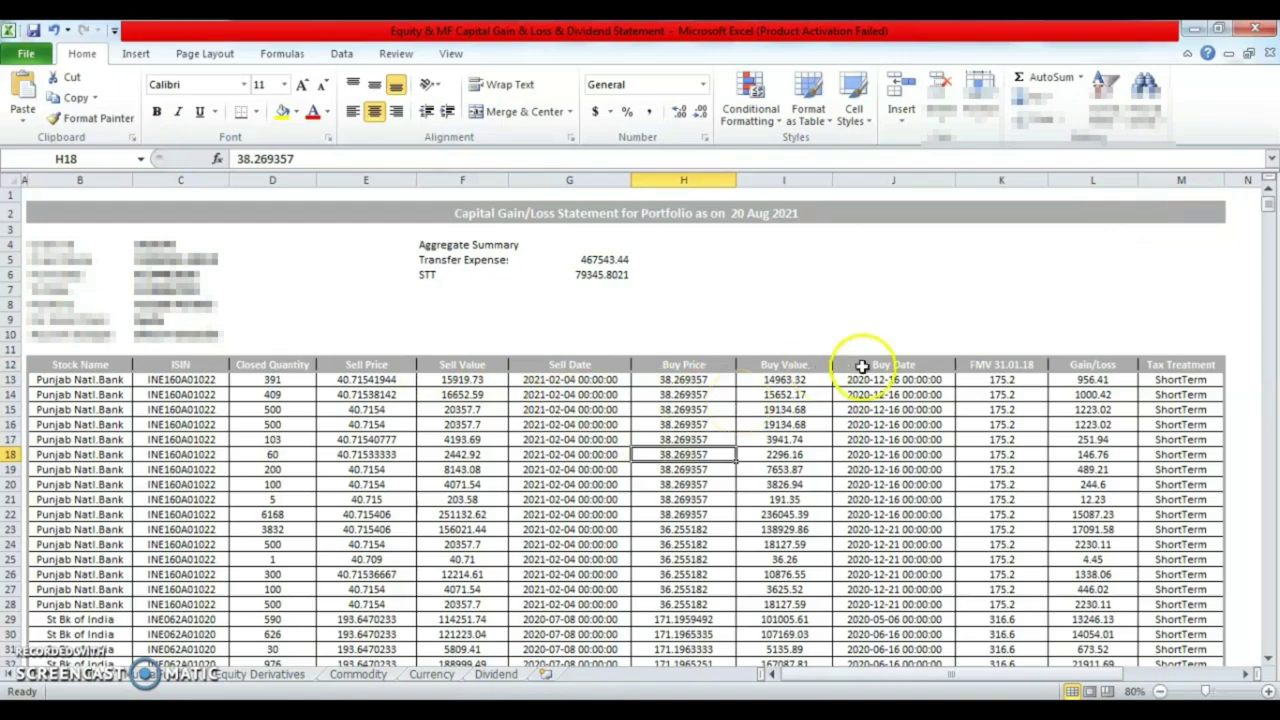
- Check the ShortTerm values in the Tax Treatment column from M13 up to its header
key("alt+Tab")
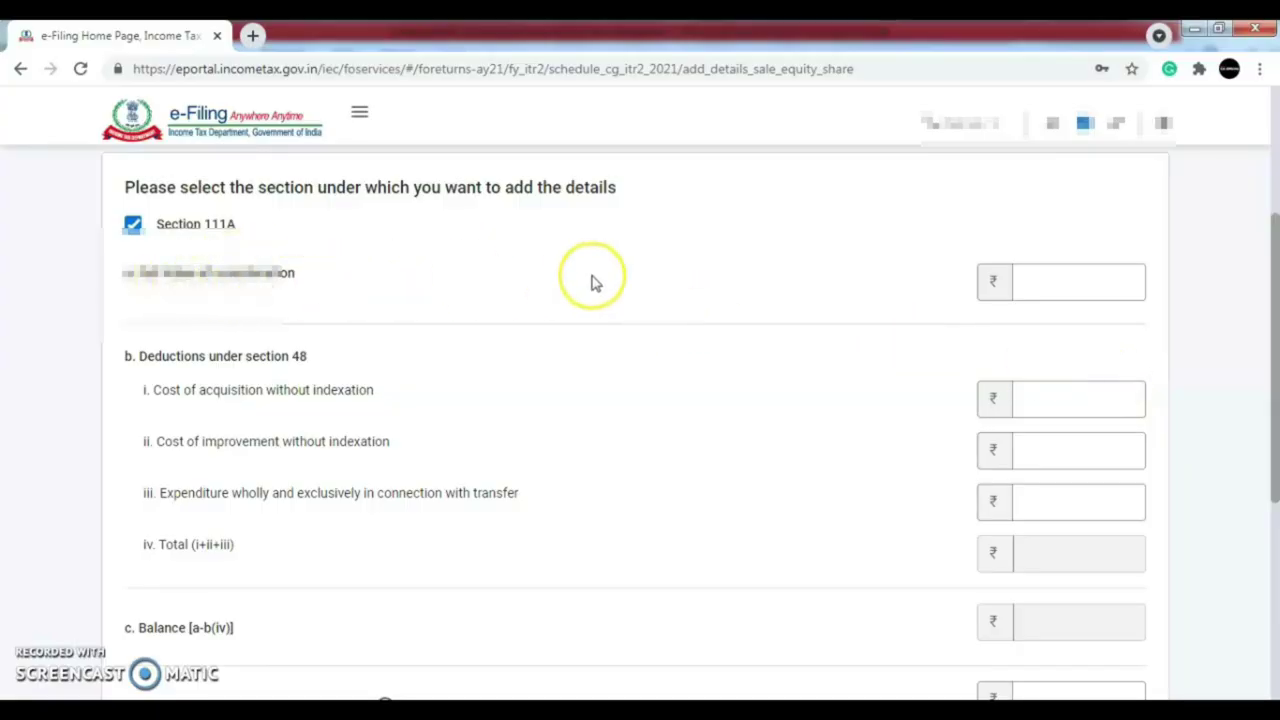
key("alt+Tab")
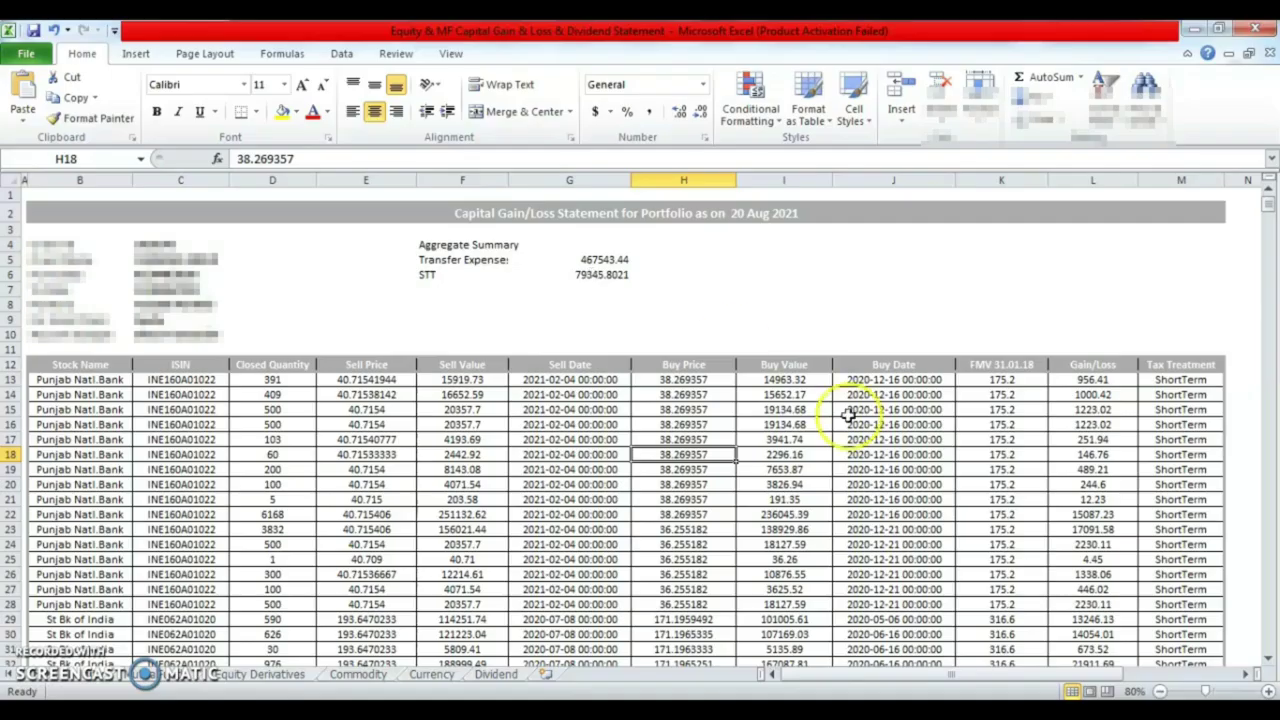
left_click(1187, 380)
key("Down")
key("Down")
key("Down")
key("Down")
key("Down")
key("Down")
key("Down")
key("Down")
key("Down")
key("Down")
key("Down")
key("Down")
key("Down")
key("Down")
key("Down")
key("Down")
key("Down")
key("Down")
key("Down")
key("Down")
key("Down")
key("Down")
key("Down")
key("Down")
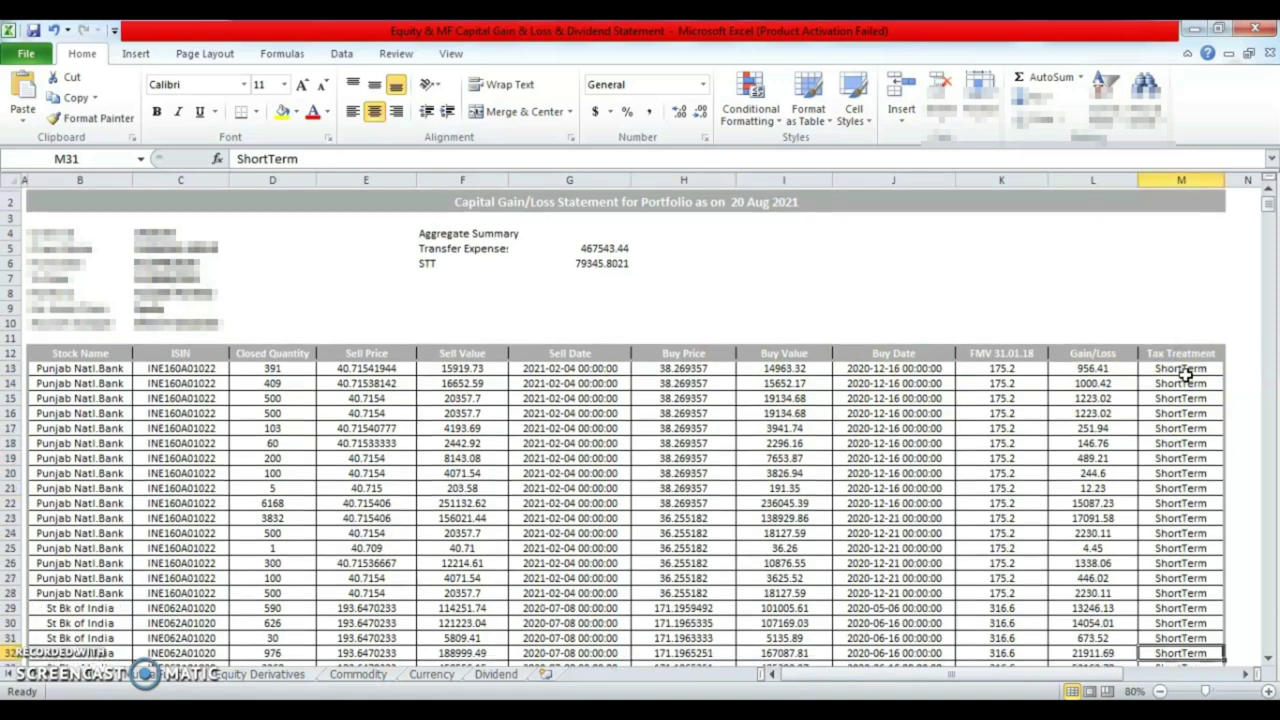
key("Up")
key("Up")
key("Up")
key("Up")
key("Up")
key("Up")
key("Up")
key("Up")
key("Up")
key("Up")
key("Up")
key("Up")
key("Up")
key("Up")
key("Up")
key("Up")
key("Up")
key("Up")
key("Up")
key("Up")
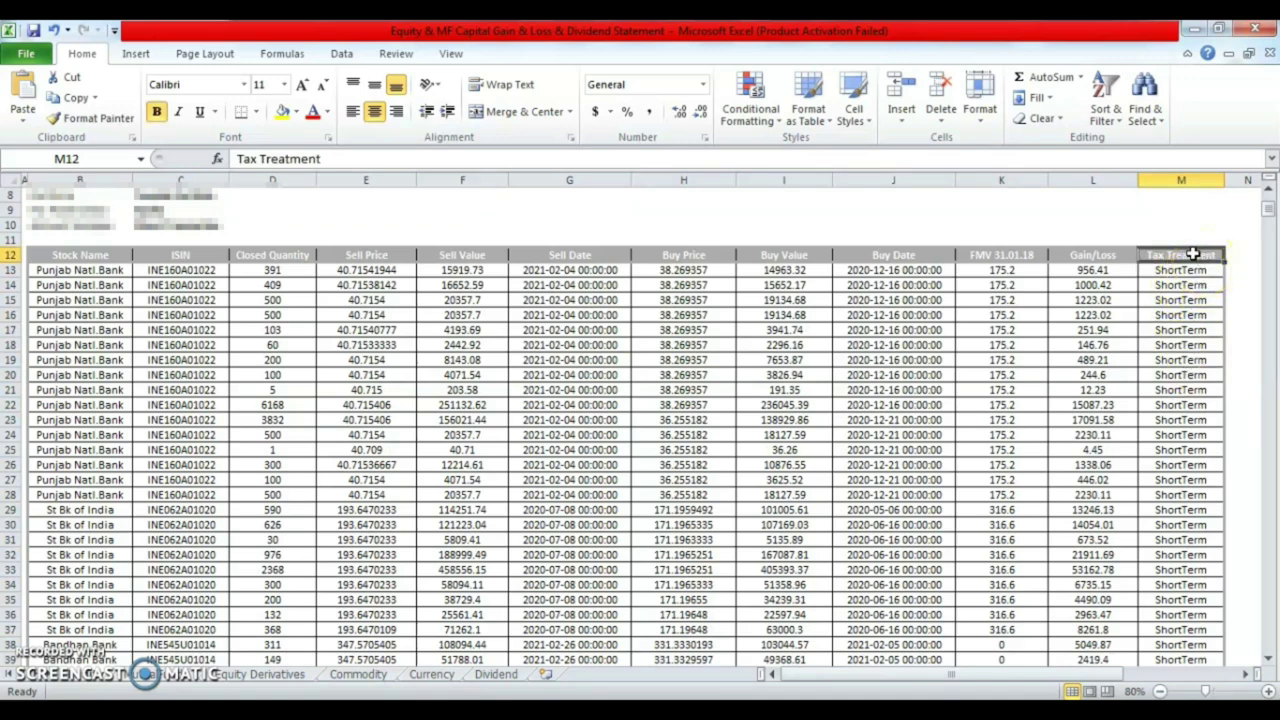
- Apply an AutoFilter on Tax Treatment keeping only ShortTerm, leaving 724 of 730 records
left_click(1100, 255)
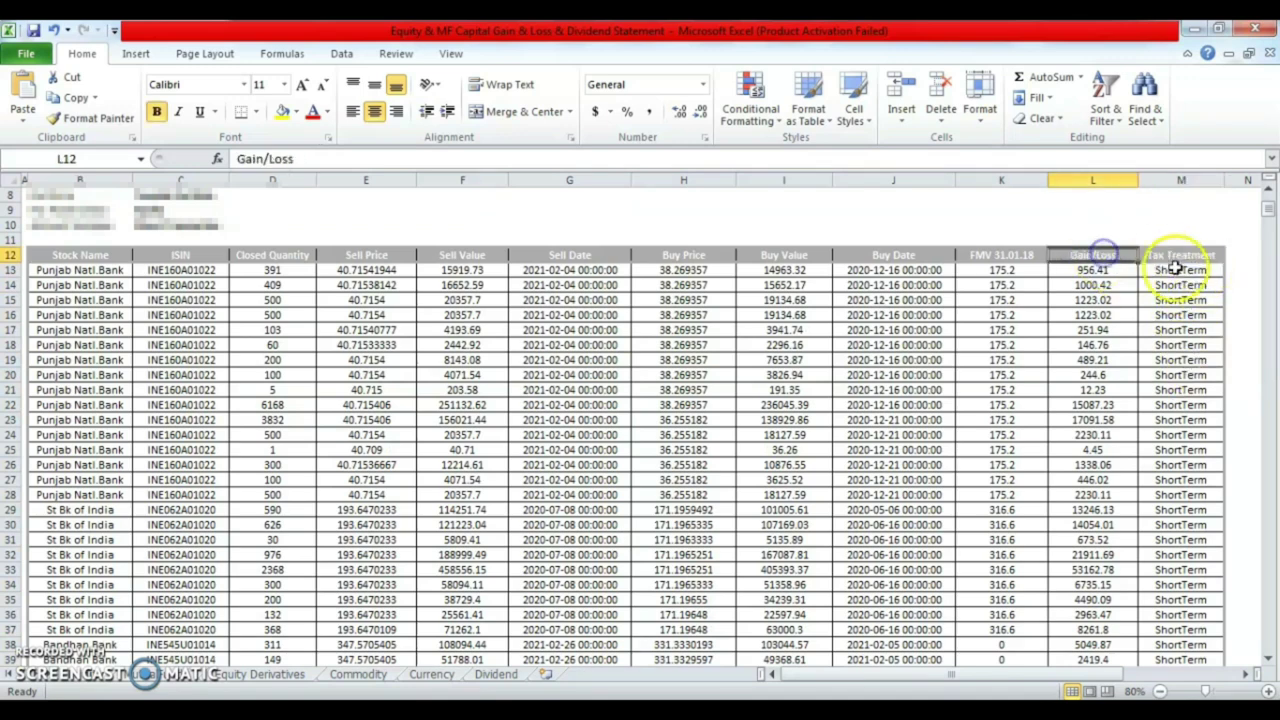
left_click(1175, 258)
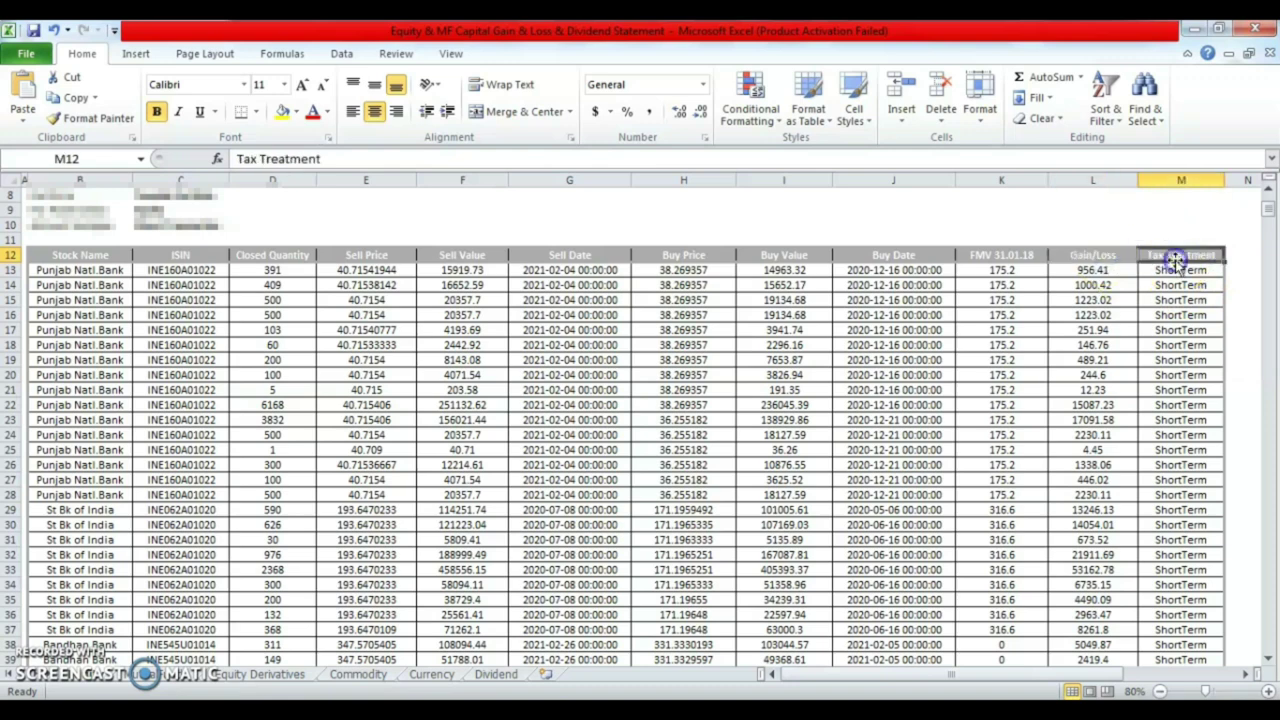
left_click(1104, 100)
left_click(1130, 208)
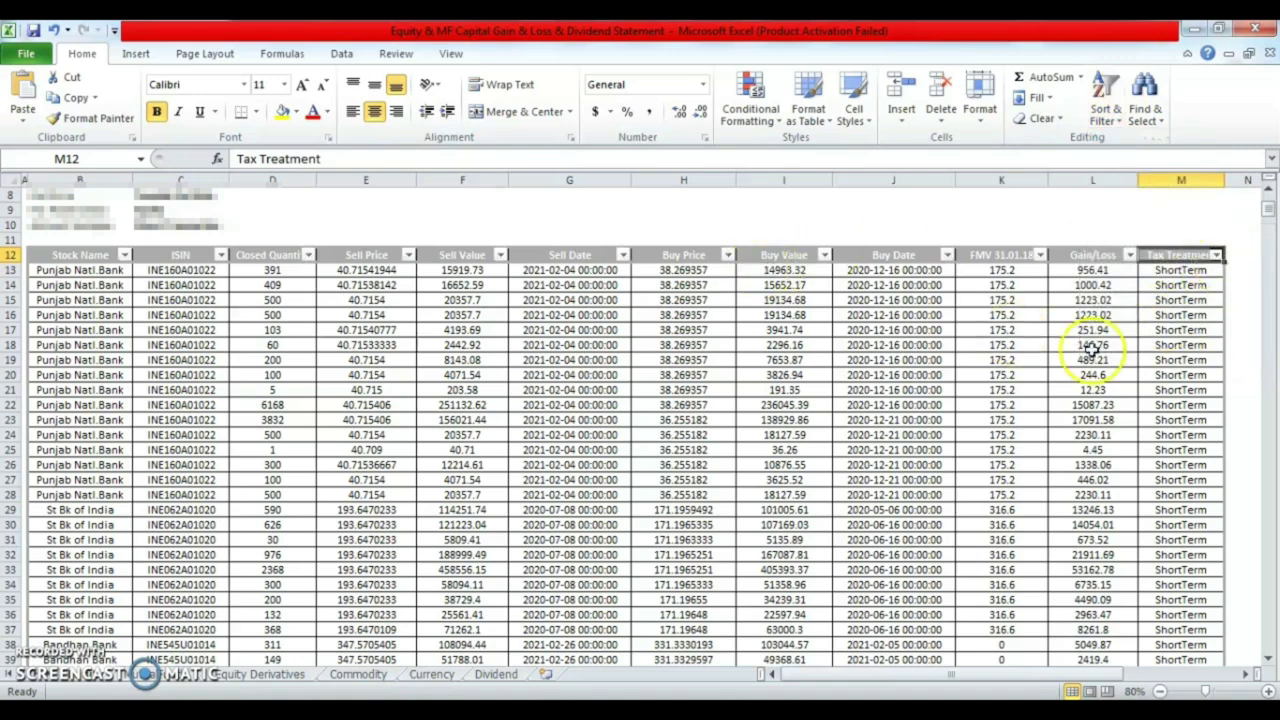
left_click(1217, 256)
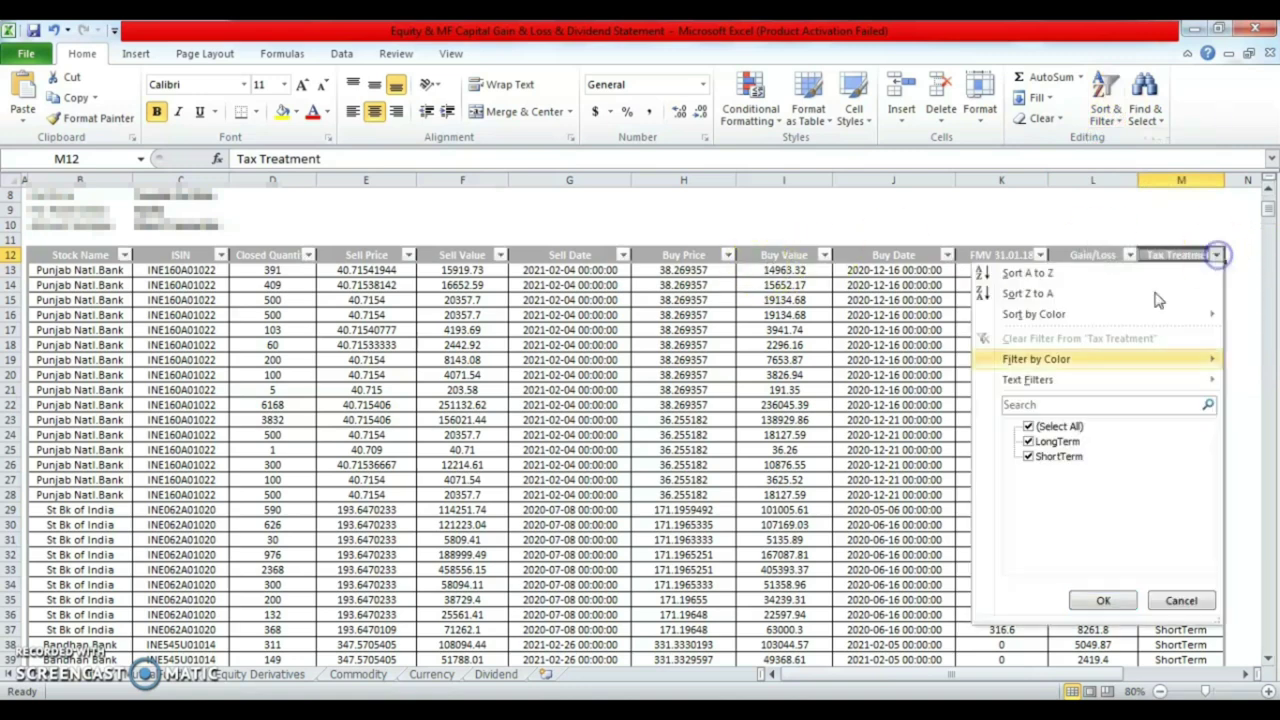
left_click(1030, 427)
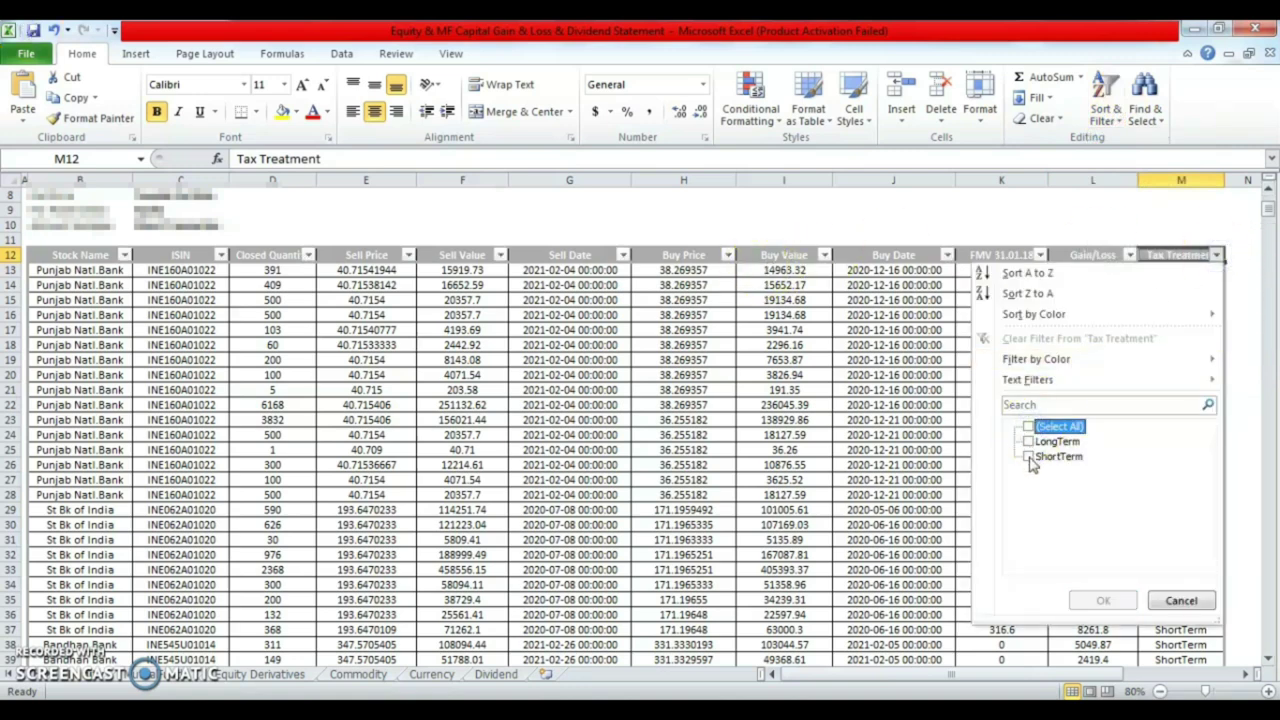
left_click(1029, 457)
left_click(1098, 600)
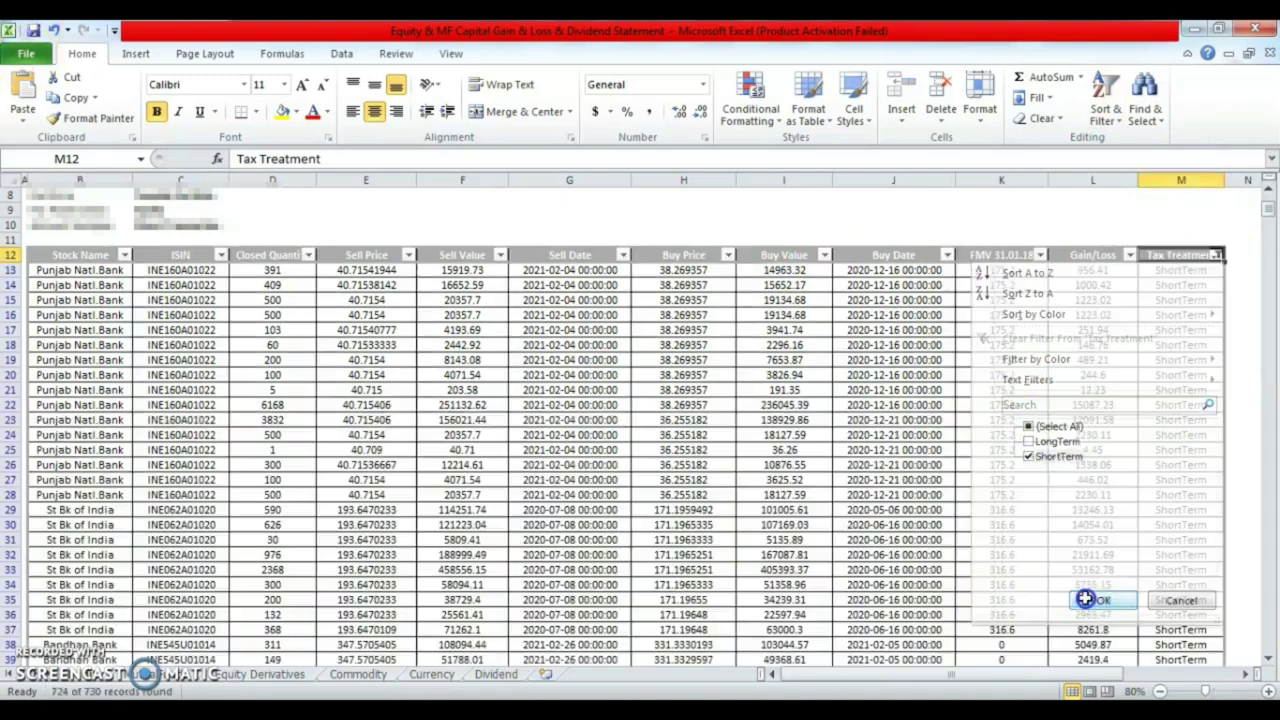
left_click(1190, 269)
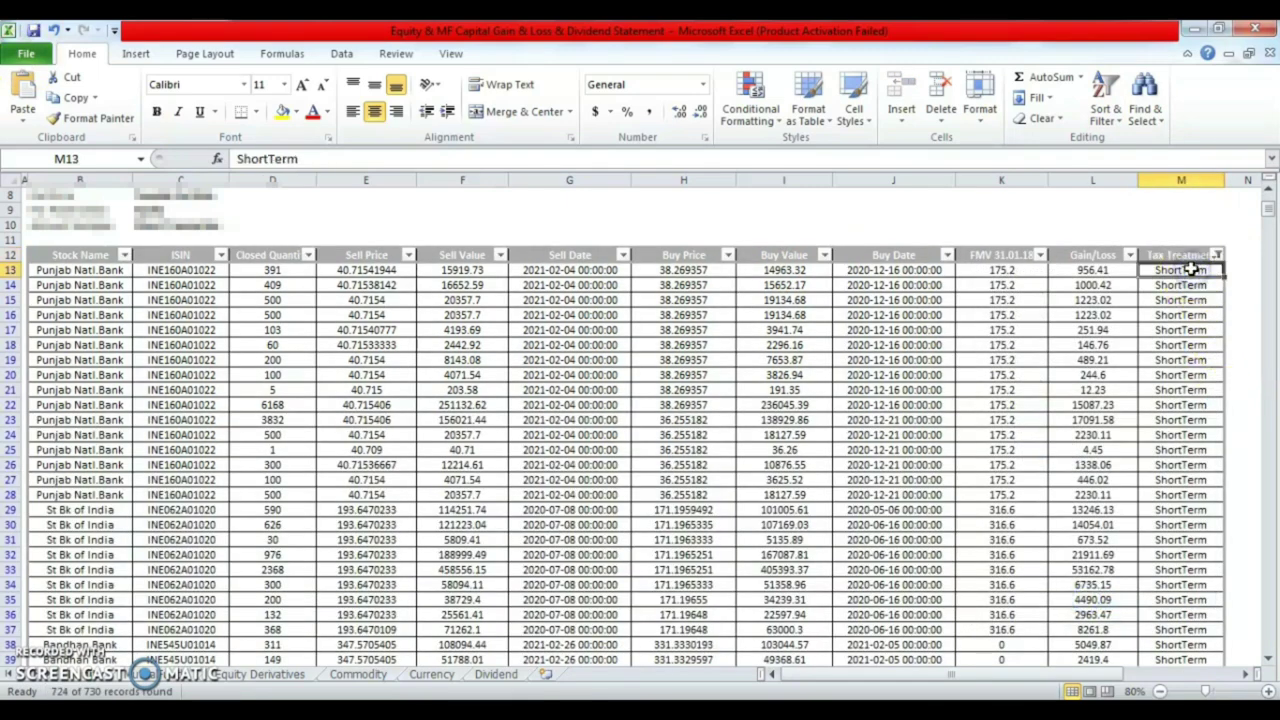
- Select the whole Gain/Loss column of the filtered ShortTerm rows
key("ctrl+Down")
key("Up")
key("Up")
key("Up")
key("Up")
key("Up")
key("Up")
key("Up")
key("Up")
key("Up")
key("Up")
key("Up")
key("Up")
key("Up")
key("Up")
key("Up")
key("Up")
key("Up")
key("Up")
key("Up")
key("Up")
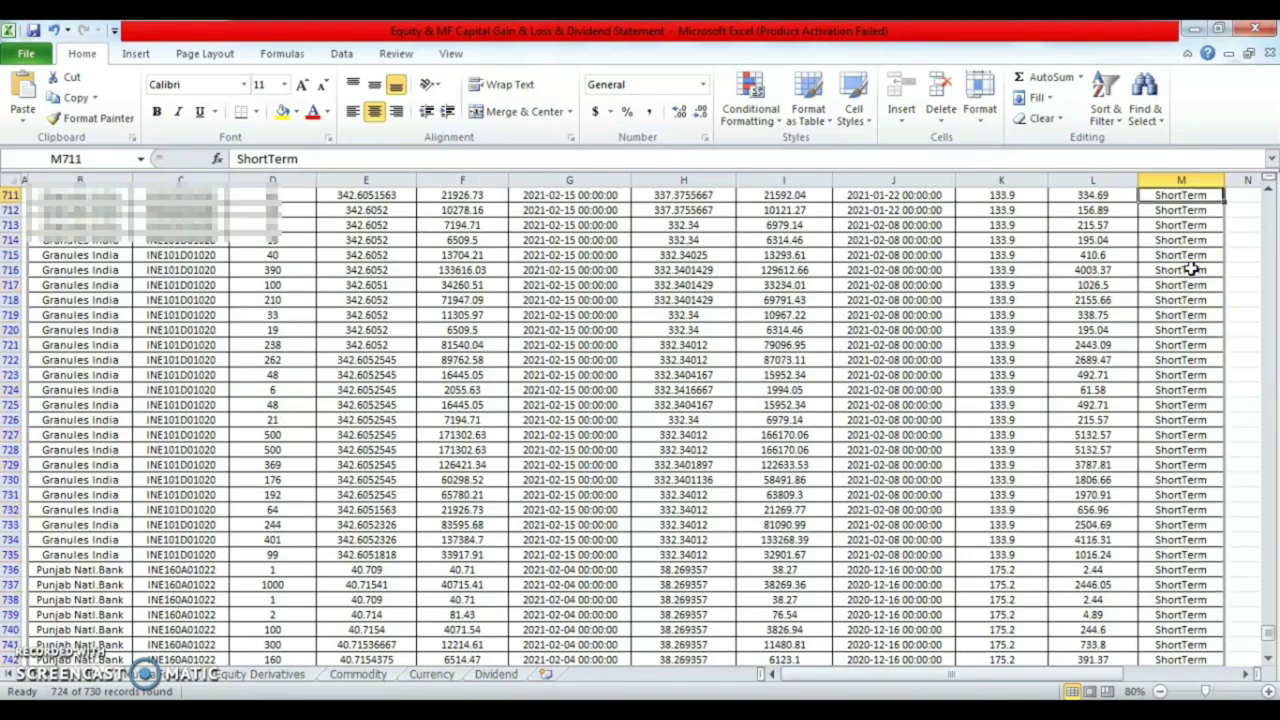
key("Up")
key("Up")
key("Up")
key("Up")
key("Up")
key("Up")
key("Up")
key("Up")
key("Up")
key("Up")
key("Up")
key("Up")
key("Up")
key("Up")
key("Up")
key("Up")
key("Up")
key("Up")
key("Up")
key("Up")
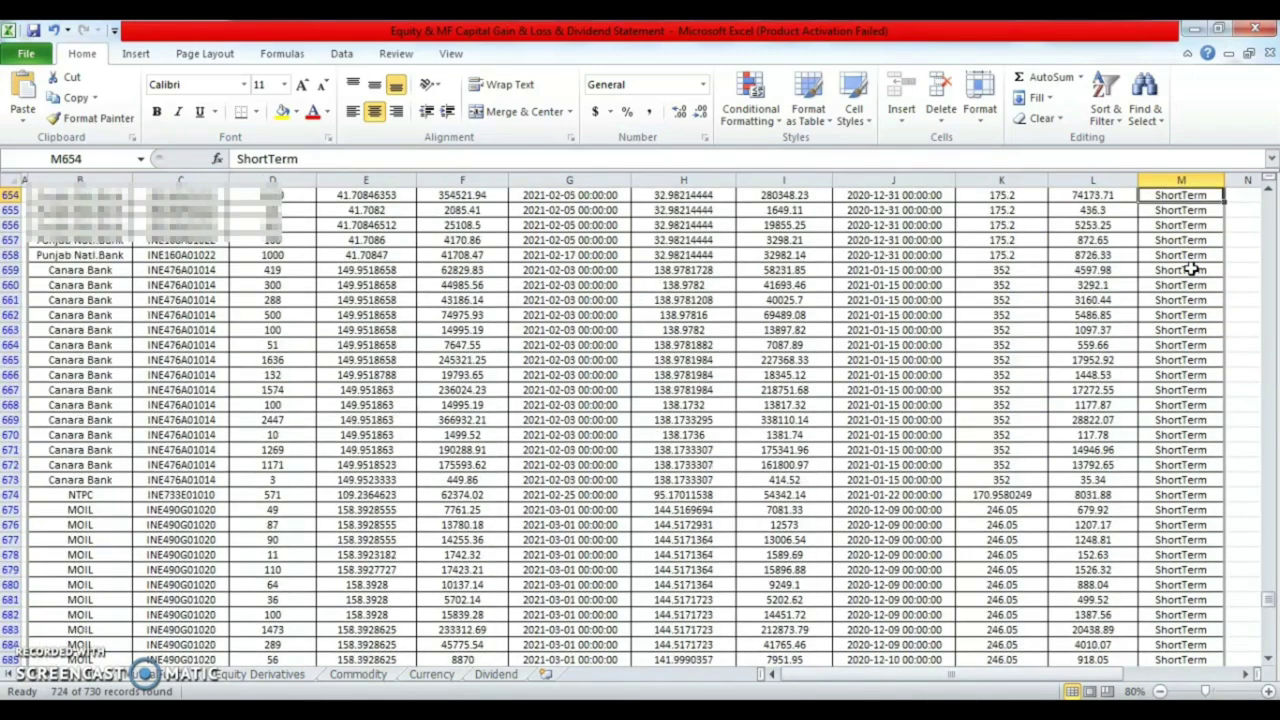
key("ctrl+Up")
key("Left")
key("Down")
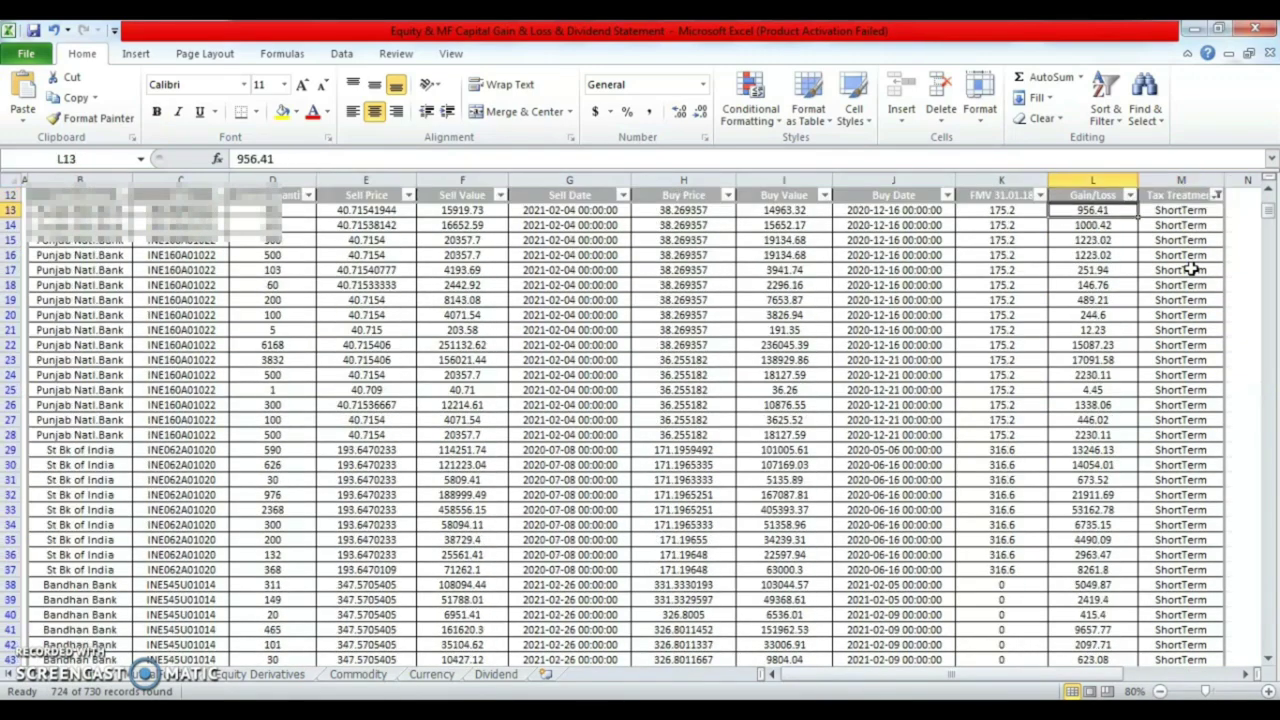
key("ctrl+shift+Down")
key("Down")
key("Down")
key("Down")
key("Down")
key("Up")
key("Up")
key("Up")
key("Up")
key("Up")
key("Up")
key("Up")
- Select all Sell Value figures to read their sum of 39064021.88 for the e-Filing form
key("Left")
key("Left")
key("Left")
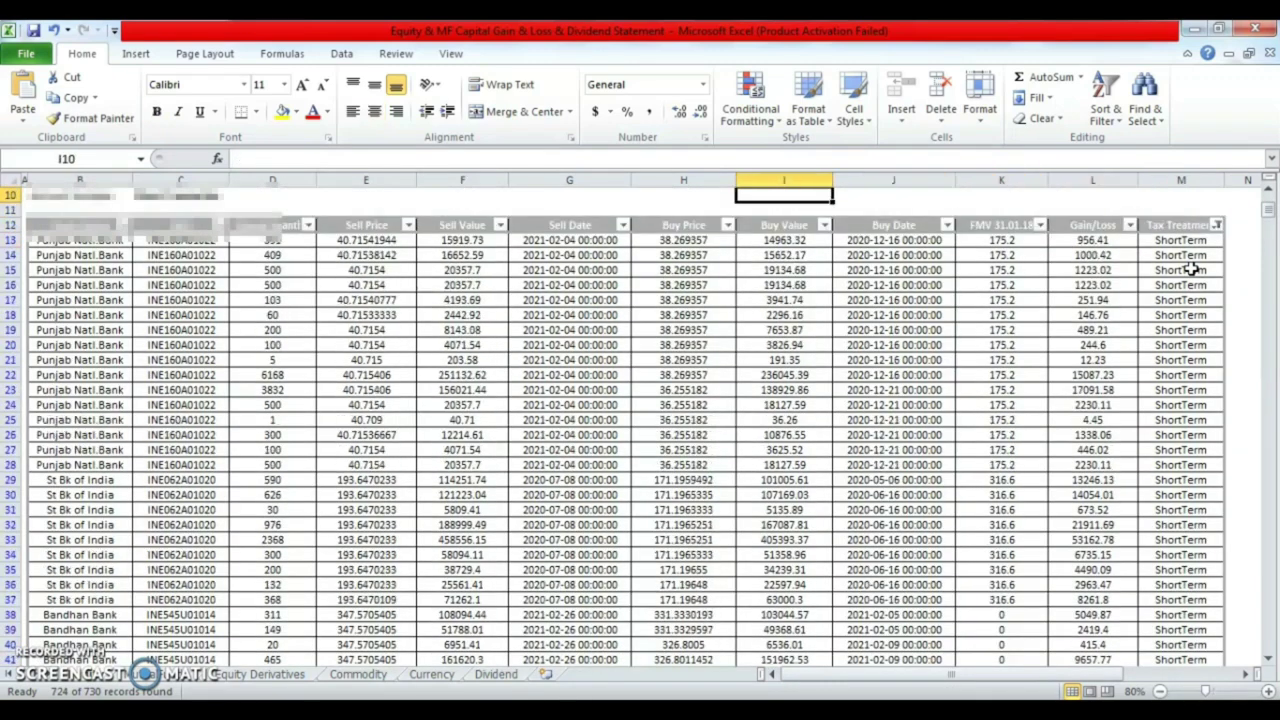
key("Down")
key("Left")
key("Left")
key("Left")
key("Down")
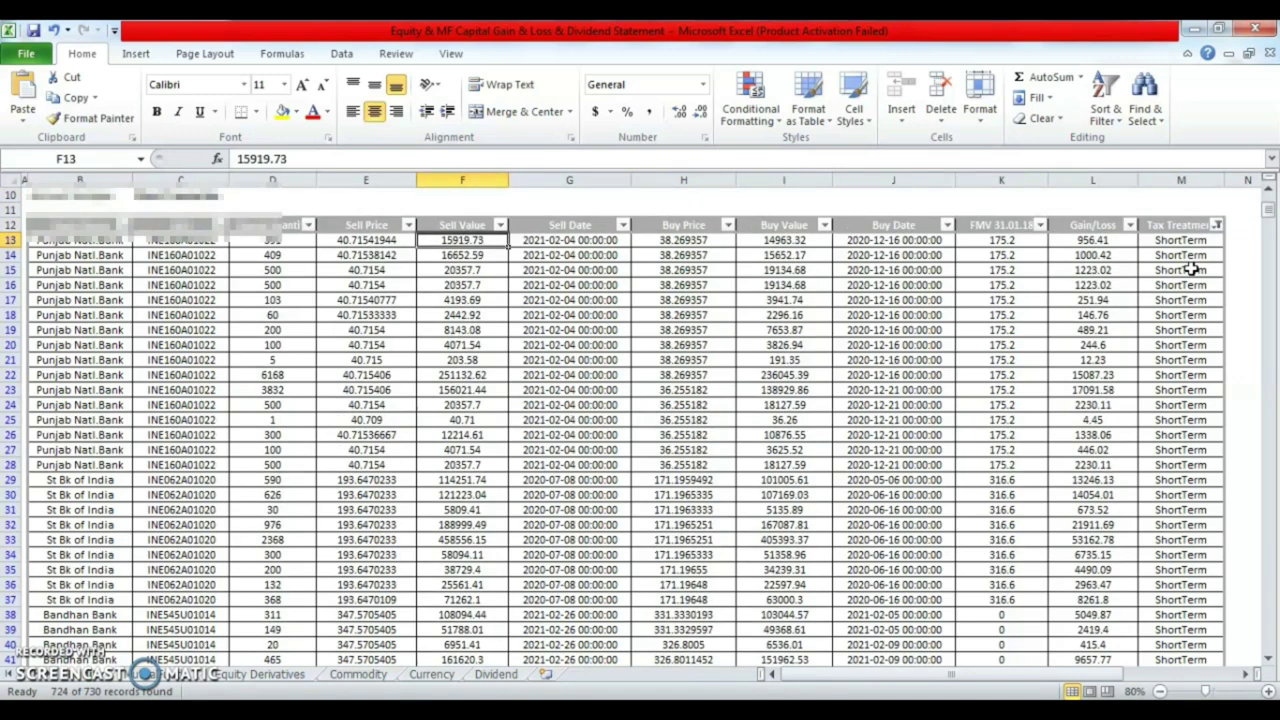
key("Up")
key("Down")
key("ctrl+shift+Down")
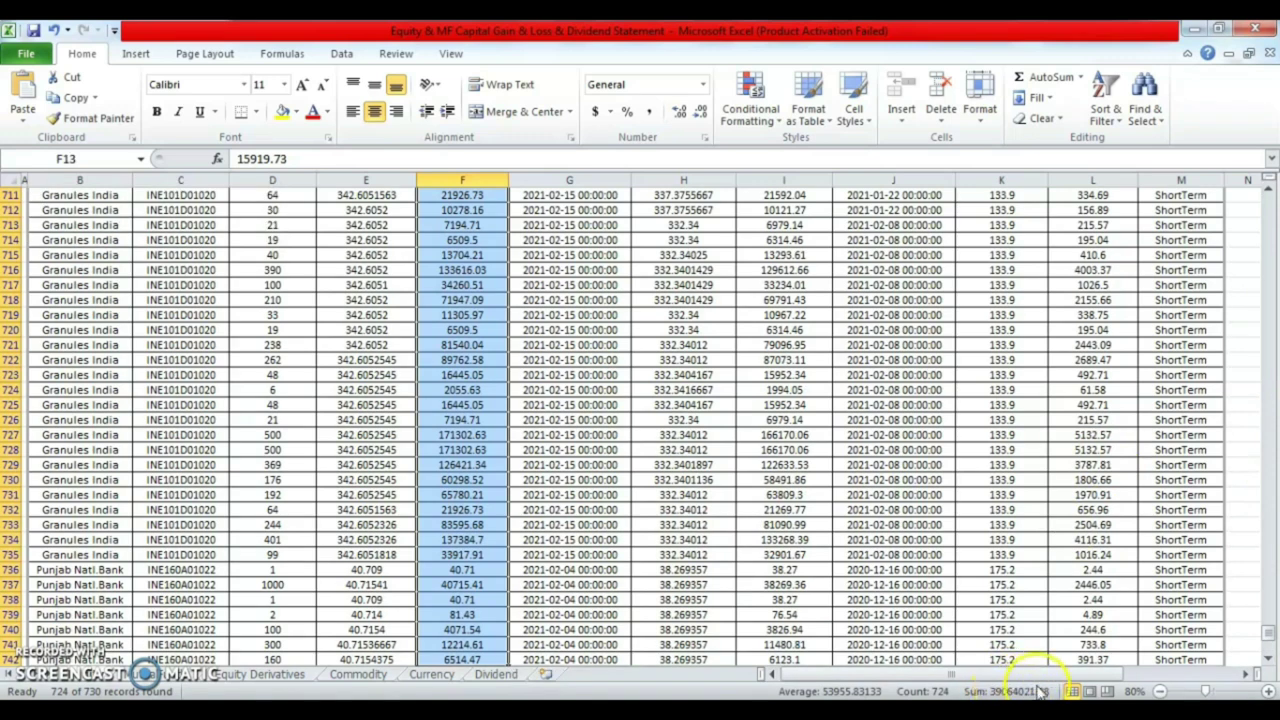
key("alt+Tab")
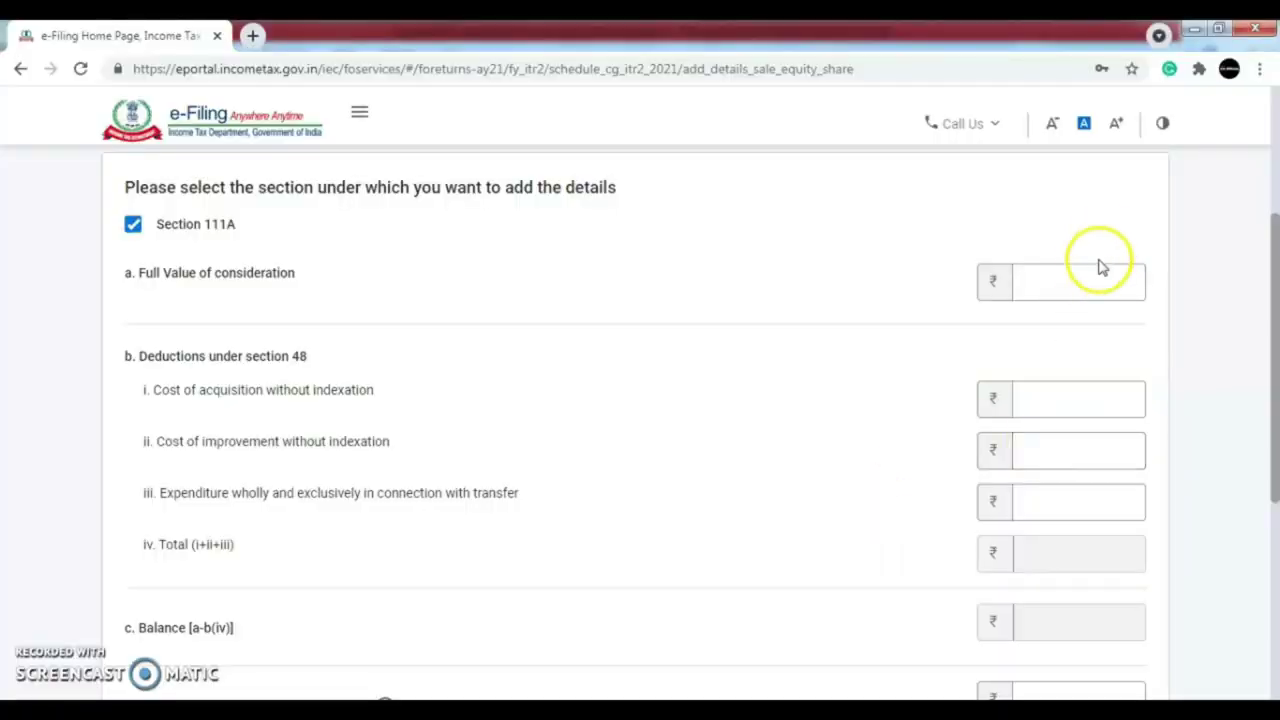
key("alt+Tab")
key("alt+Tab")
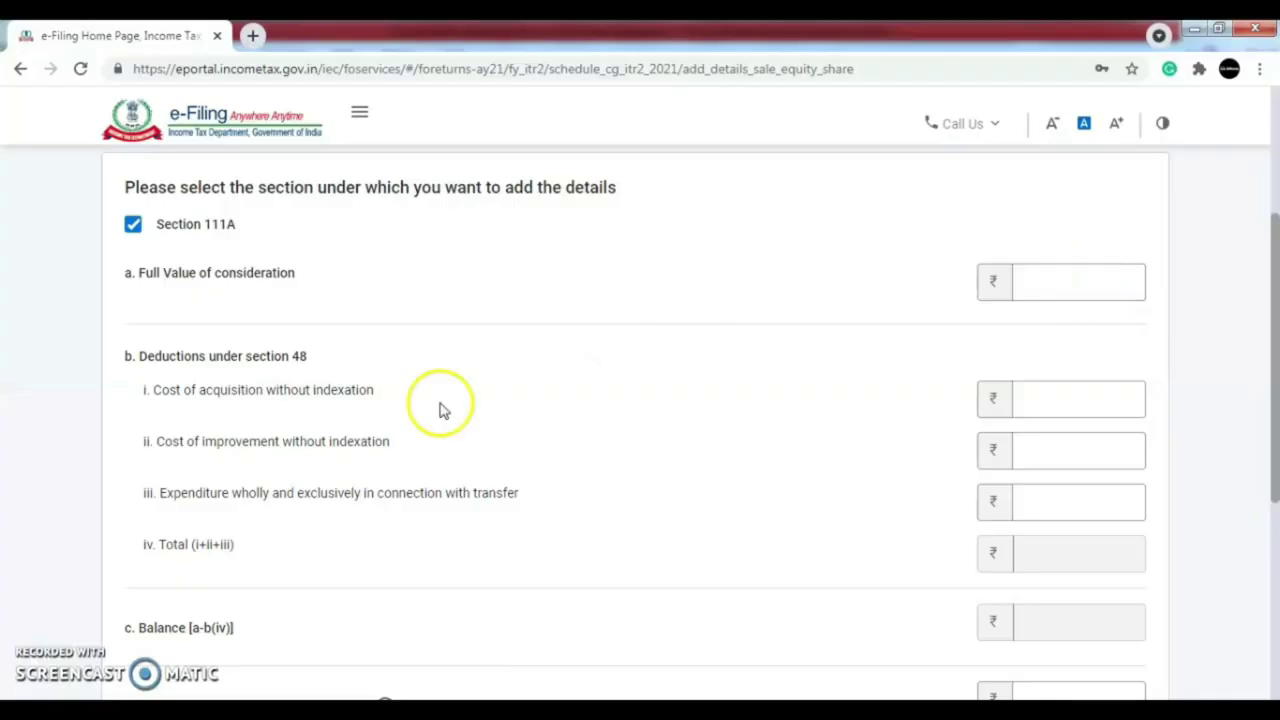
key("alt+Tab")
- Select all short-term Buy Value figures from I13 down to read their sum
left_click(810, 285)
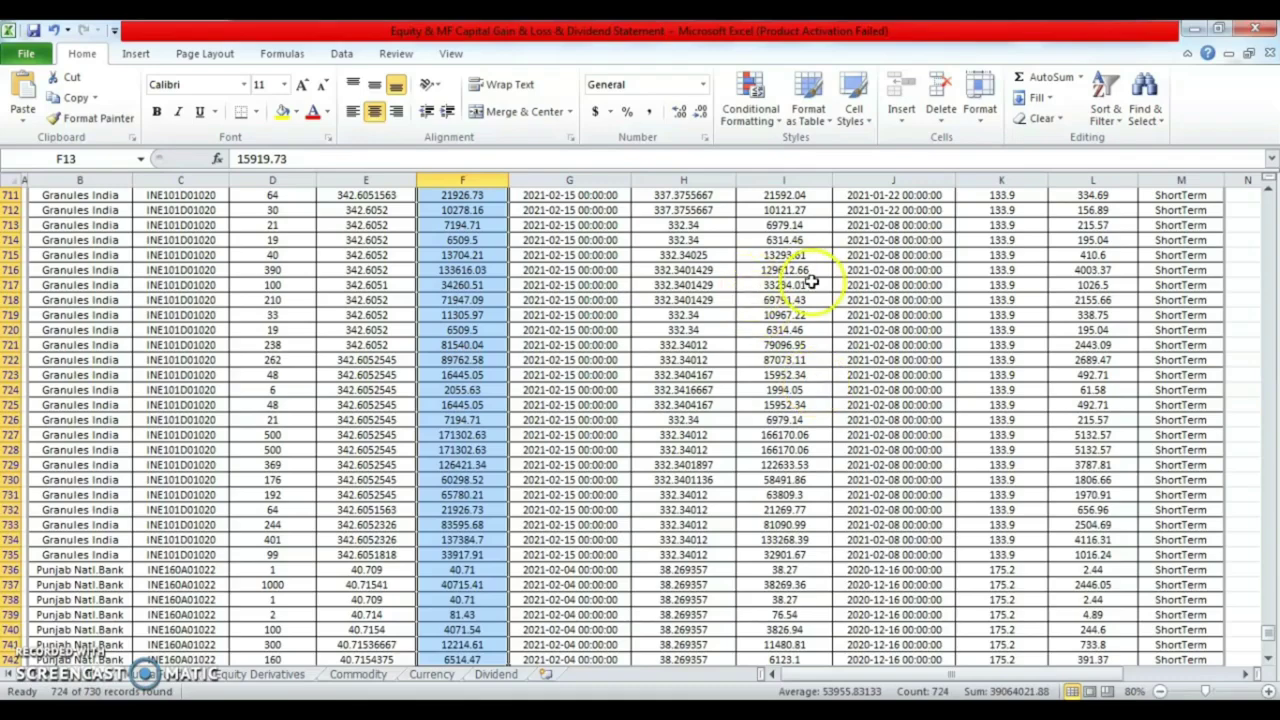
key("Up")
key("Down")
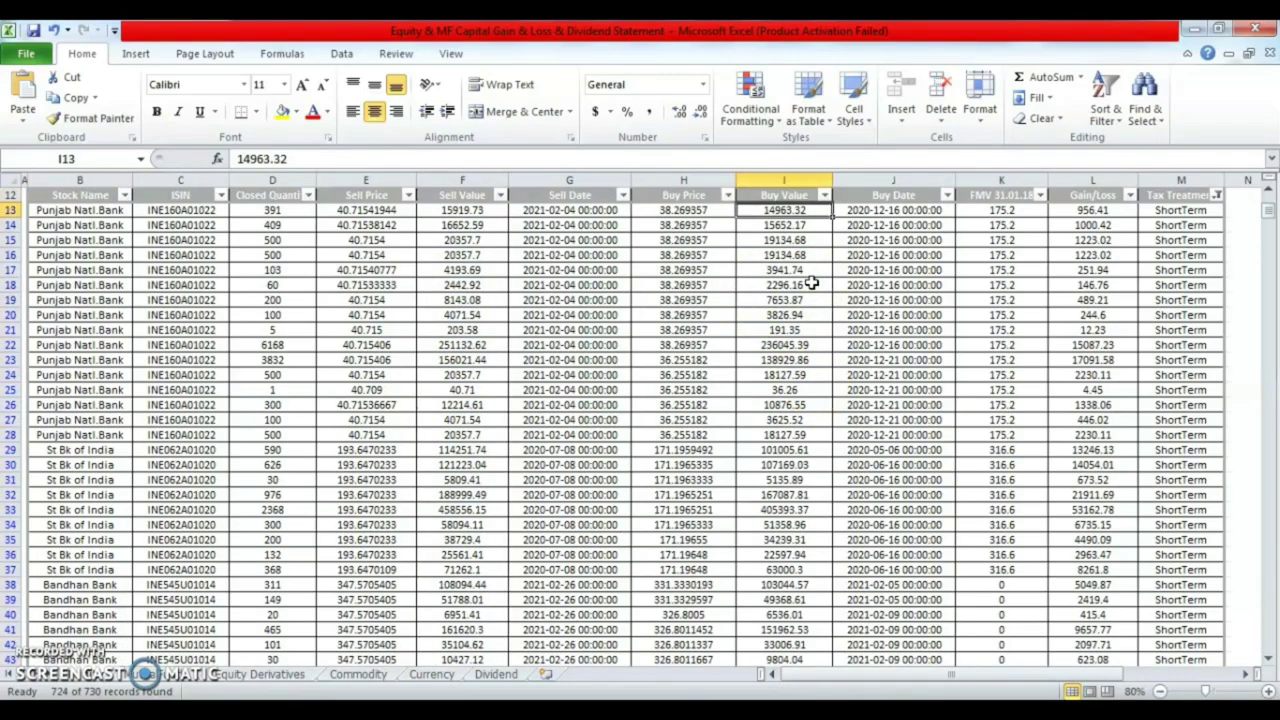
key("ctrl+shift+Down")
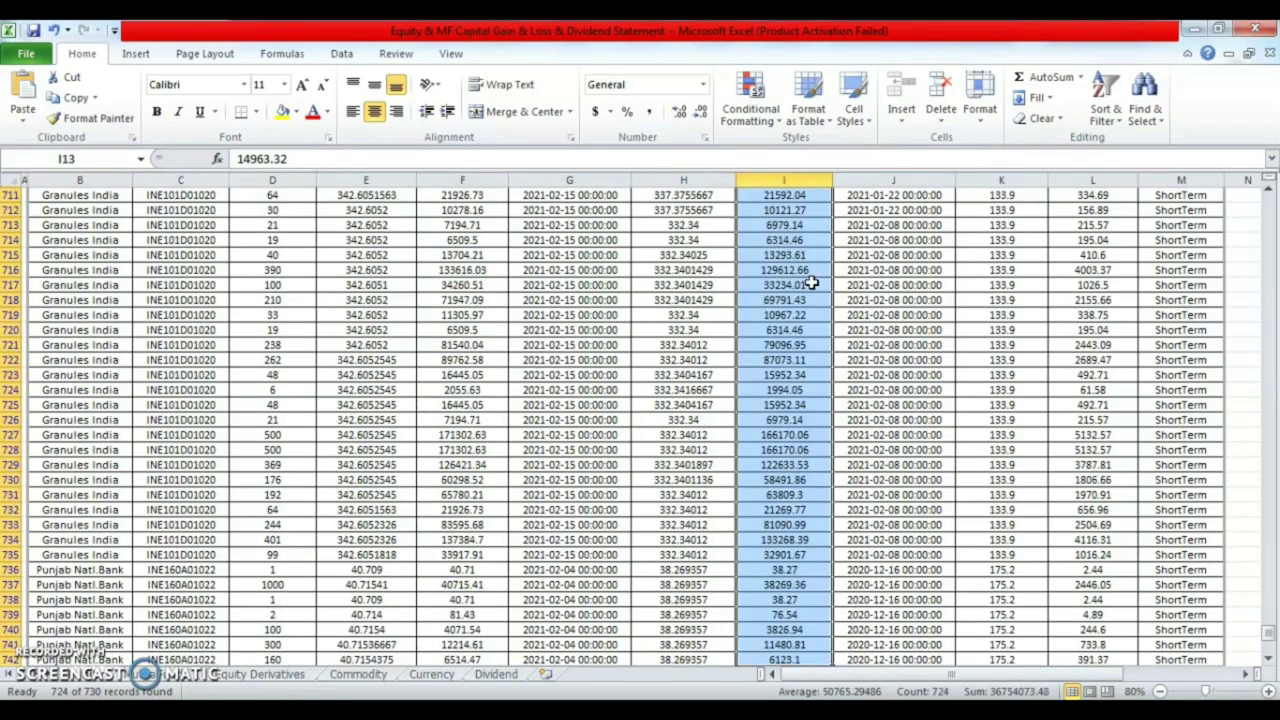
key("ctrl+Up")
key("alt+Tab")
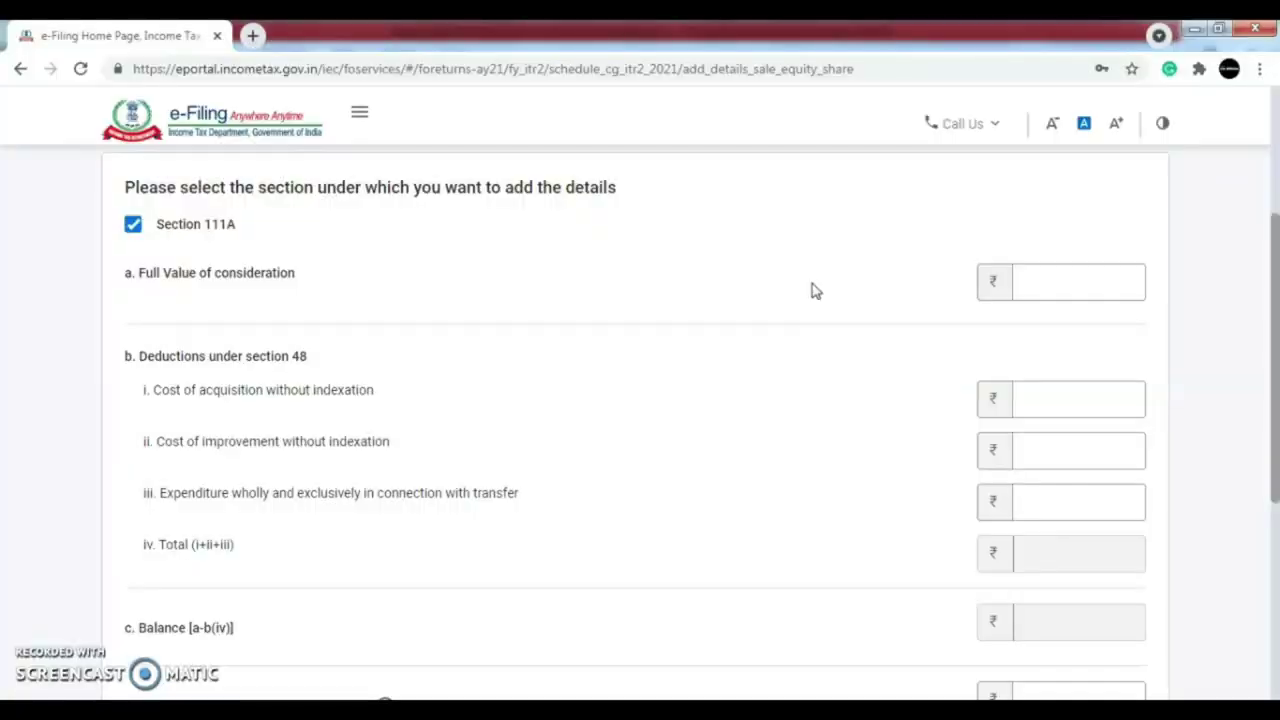
key("alt+Tab")
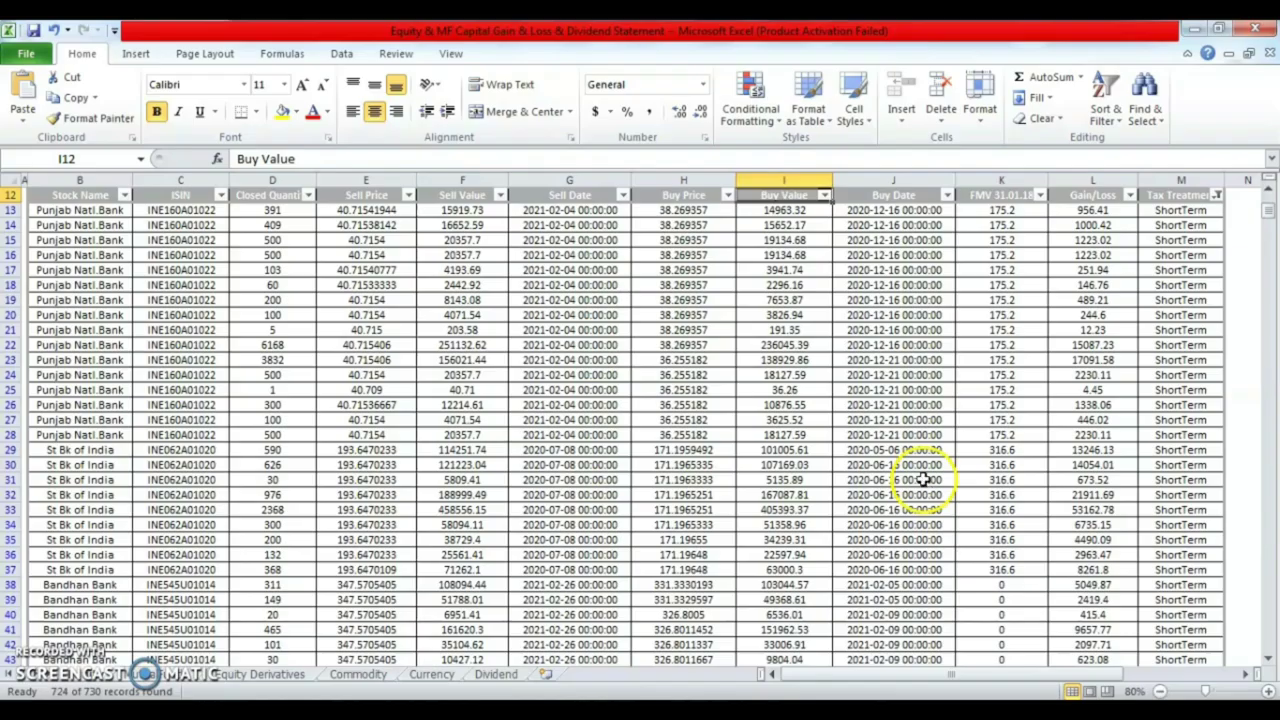
- Select the Transfer Expense and STT cells G5:G6 to total the expenses
left_click(729, 358)
key("ctrl+Home")
key("Down")
key("Down")
key("Down")
key("Down")
key("Right")
key("Right")
key("Right")
key("Right")
key("Right")
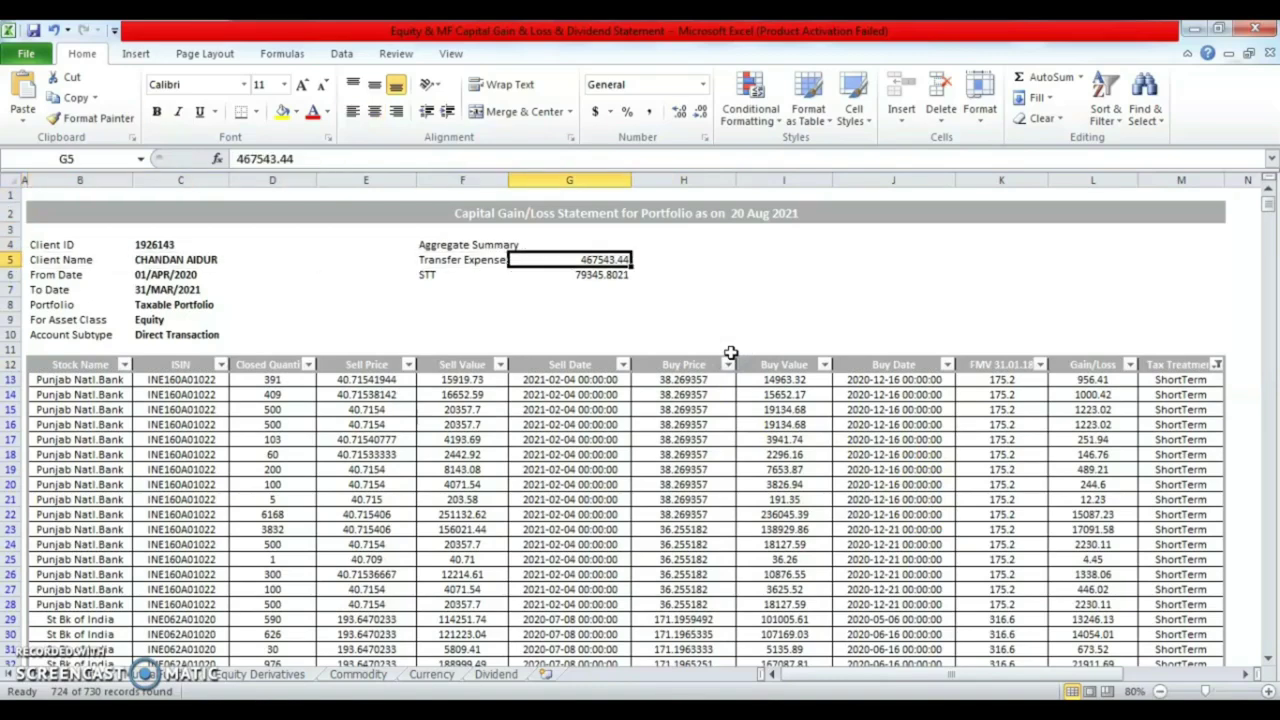
key("shift+Down")
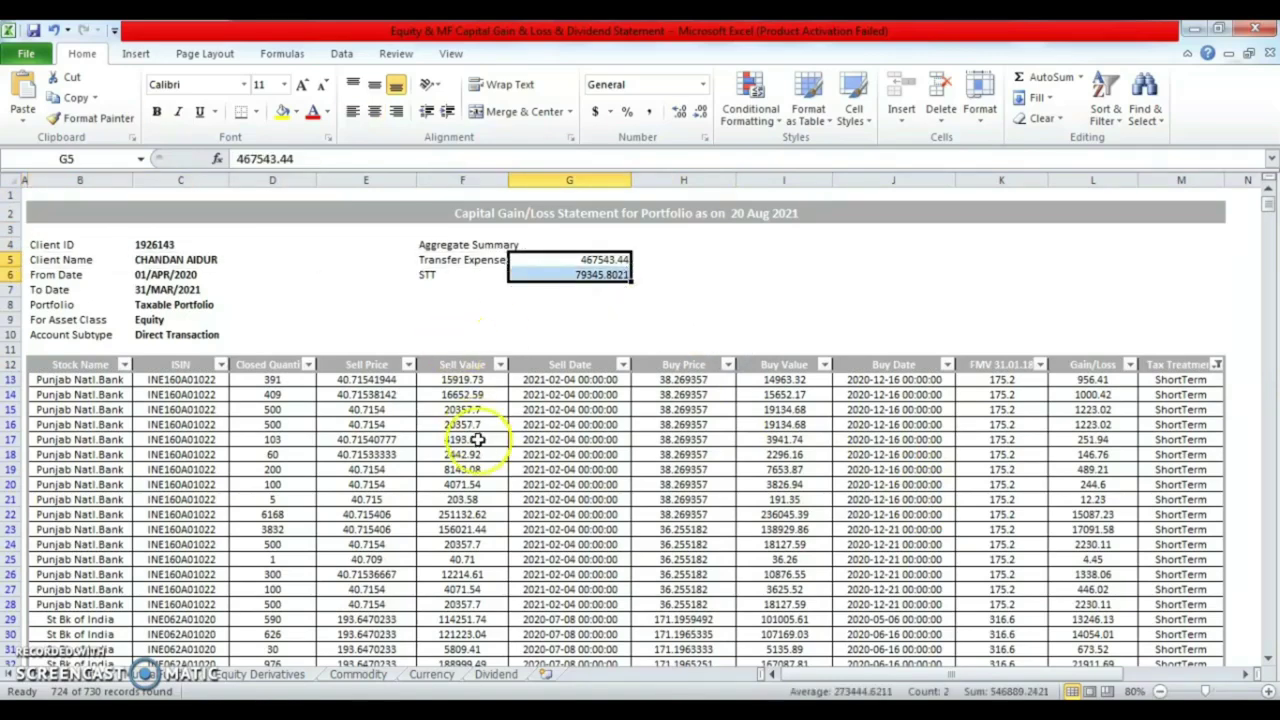
key("alt+Tab")
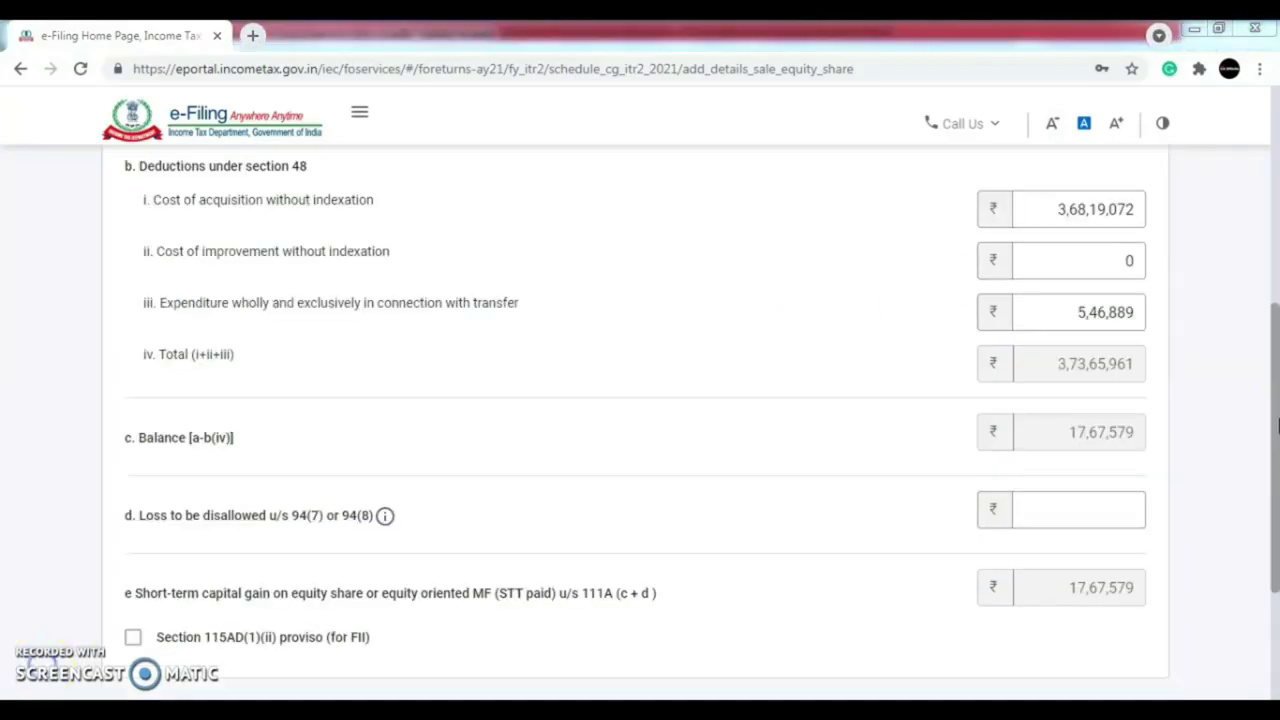
- Add the Section 111A sale with STCG ₹17,67,579, then begin section 112A sale details
scroll(1162, 465, "down", 3)
left_click(1123, 518)
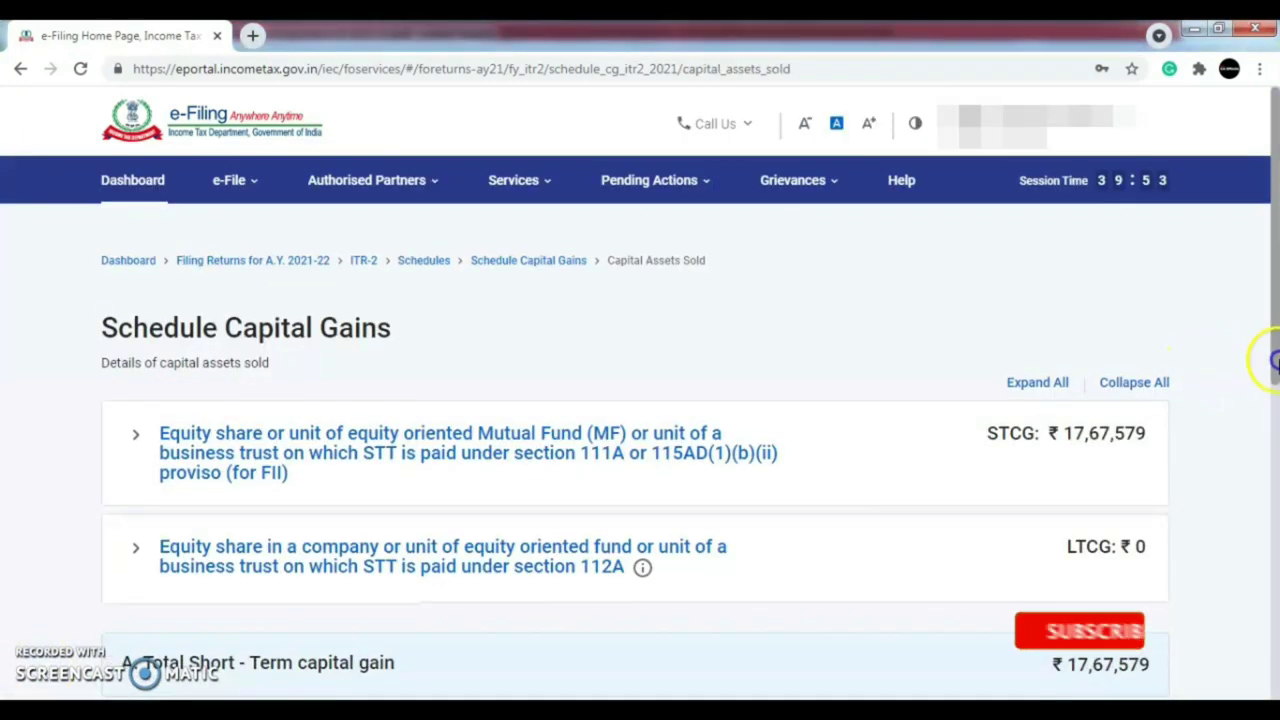
scroll(1258, 355, "down", 2)
left_click(592, 408)
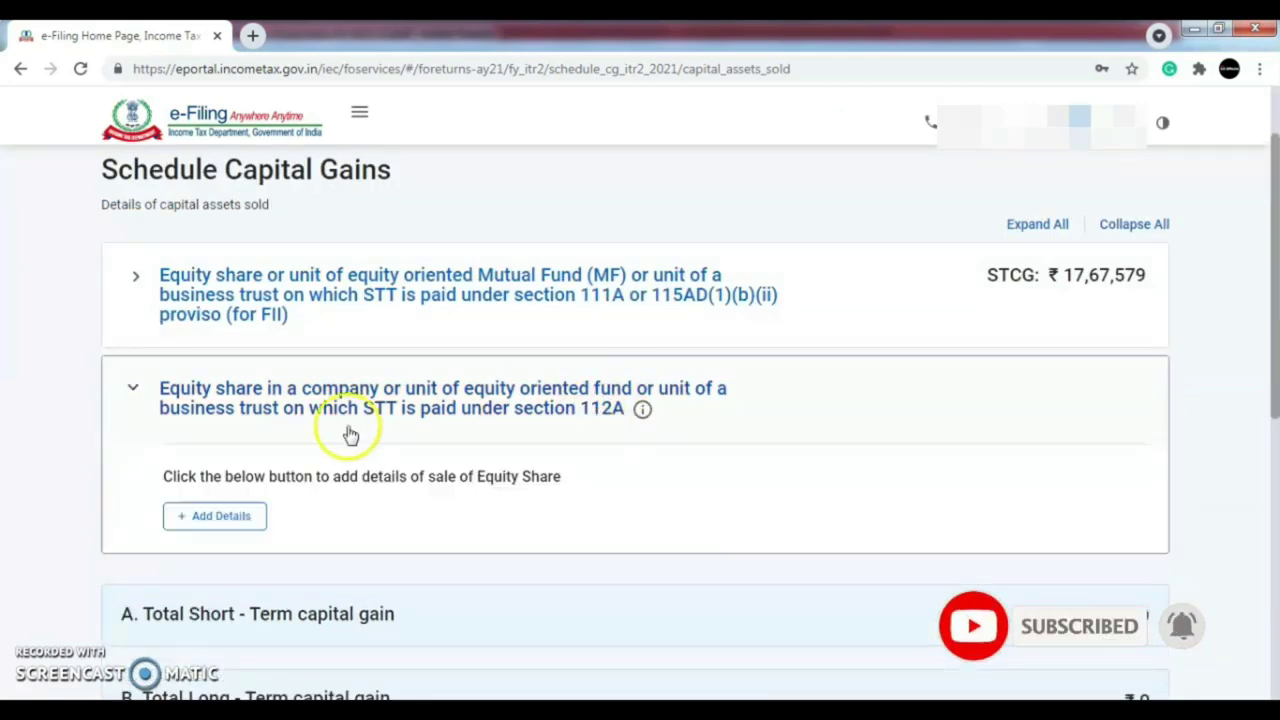
left_click(237, 524)
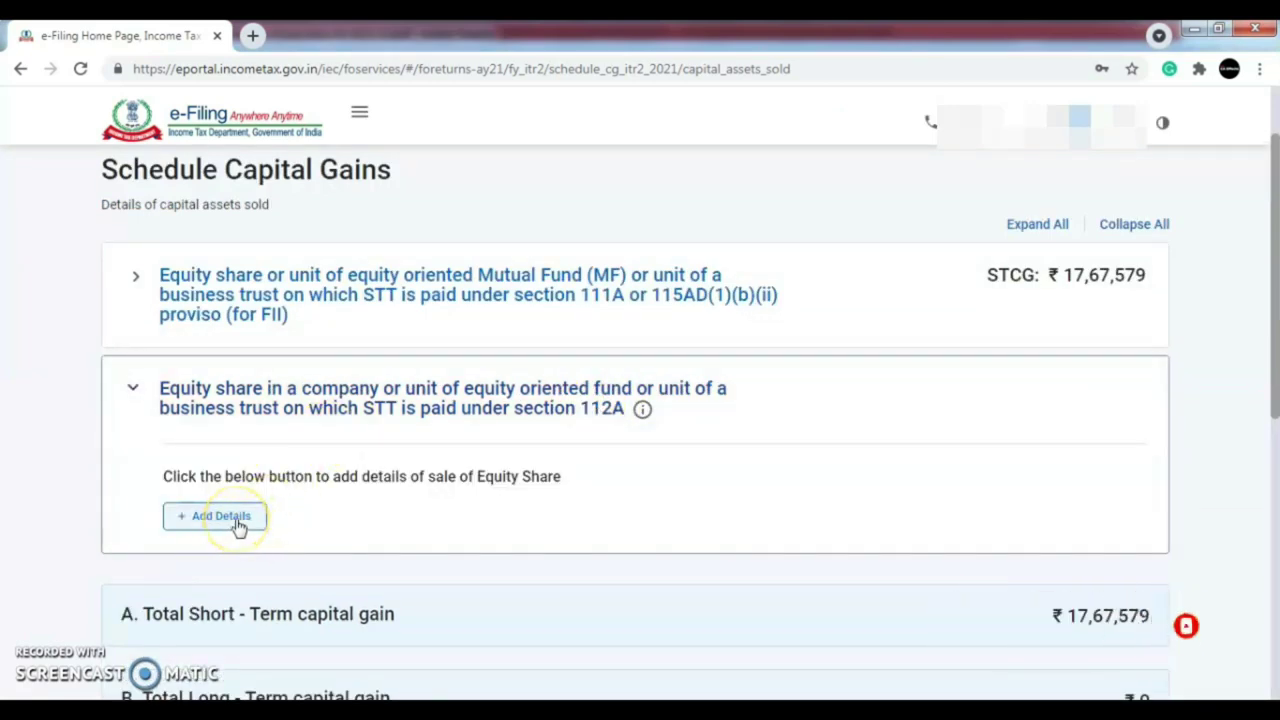
left_click(234, 524)
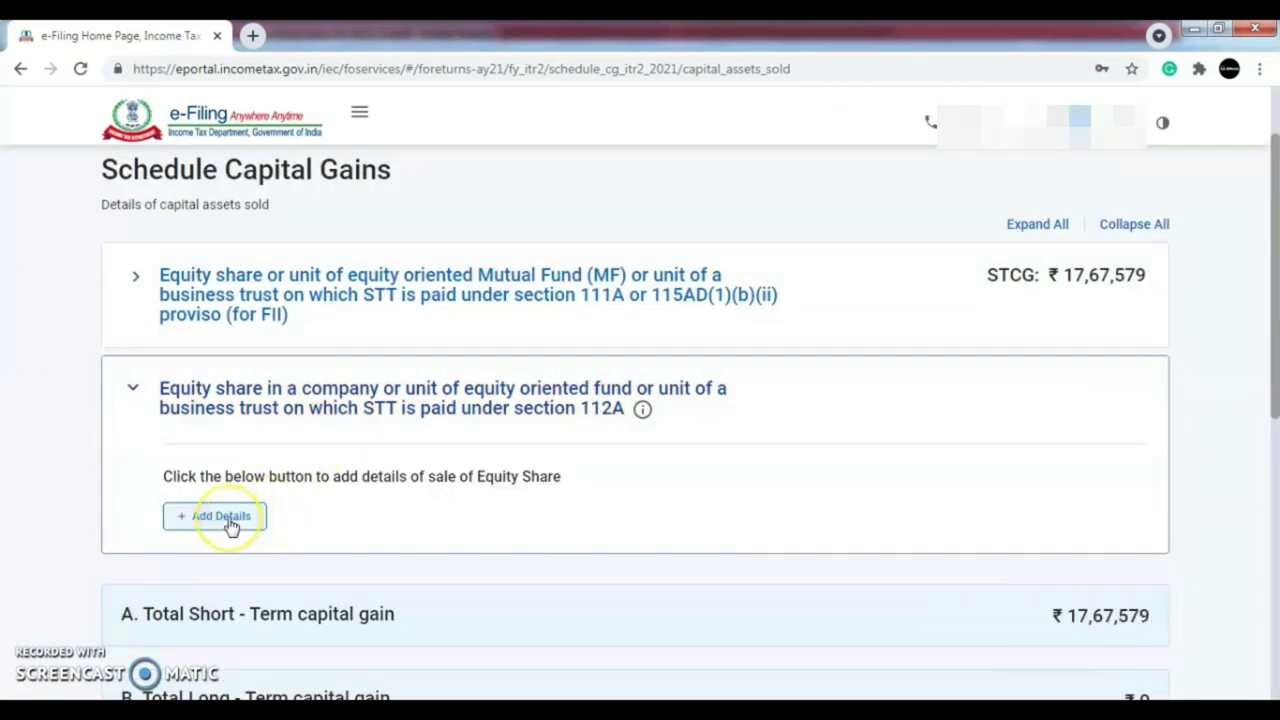
left_click(230, 525)
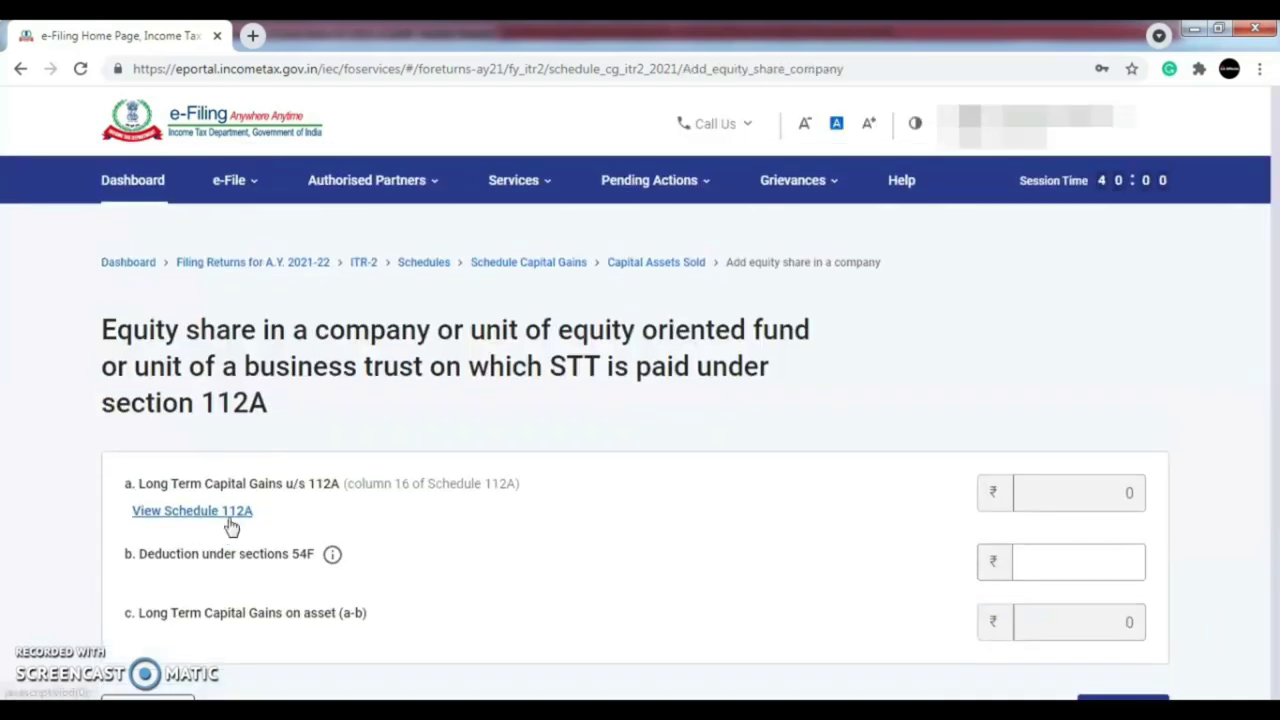
- Open View Schedule 112A and start a new Add Share/Unit entry
left_click(540, 483)
scroll(1270, 420, "down", 1)
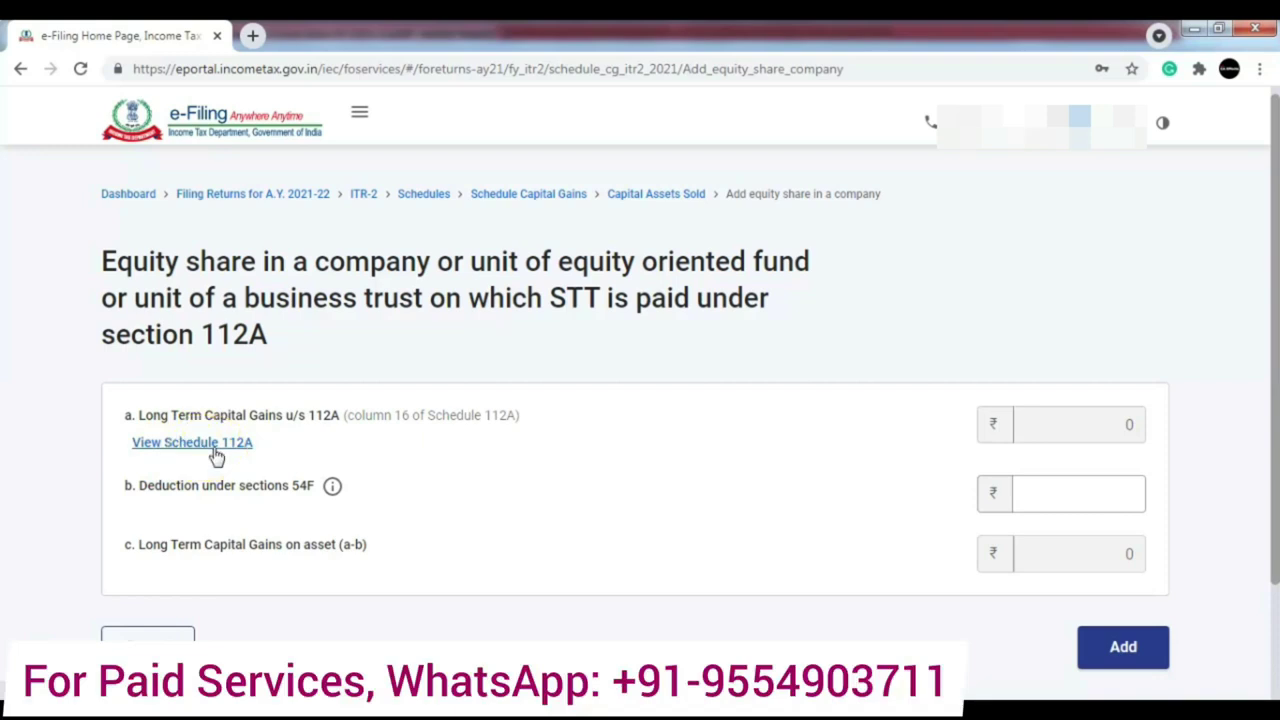
left_click(201, 449)
left_click(190, 496)
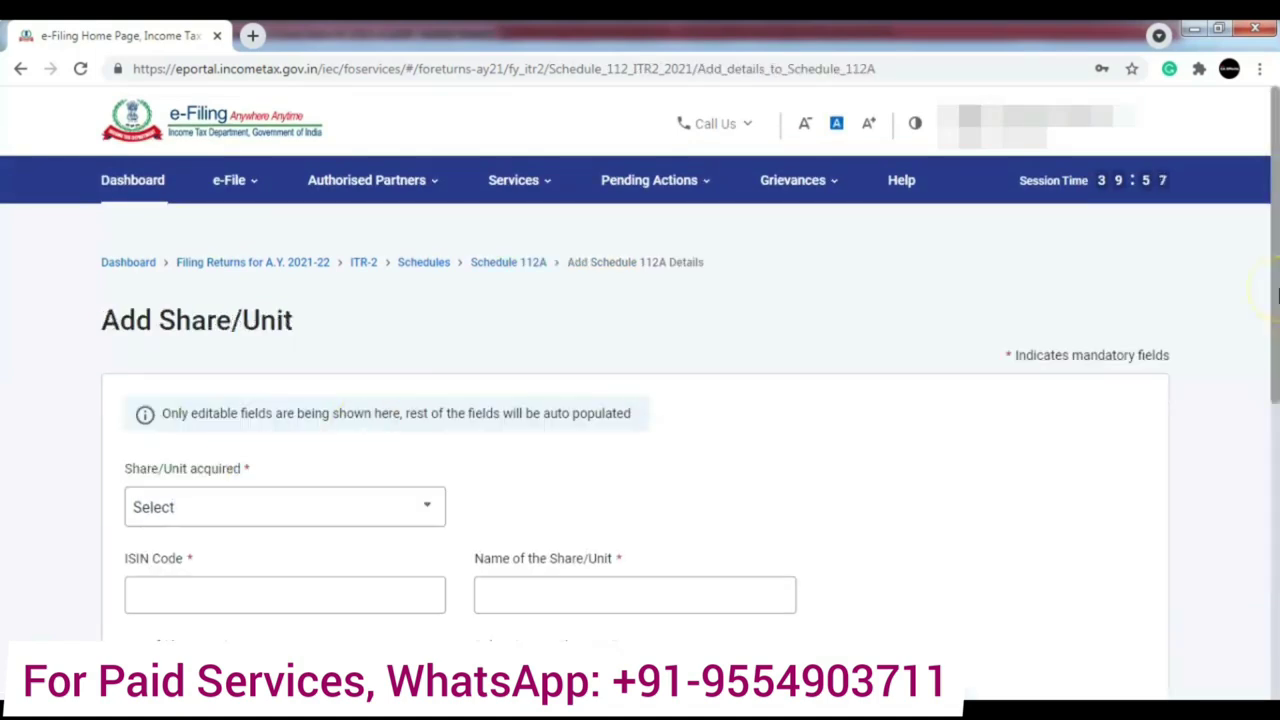
- Set Share/Unit acquired to After 31st January, 2018 on the Schedule 112A entry
left_click_drag(1279, 292, 1279, 317)
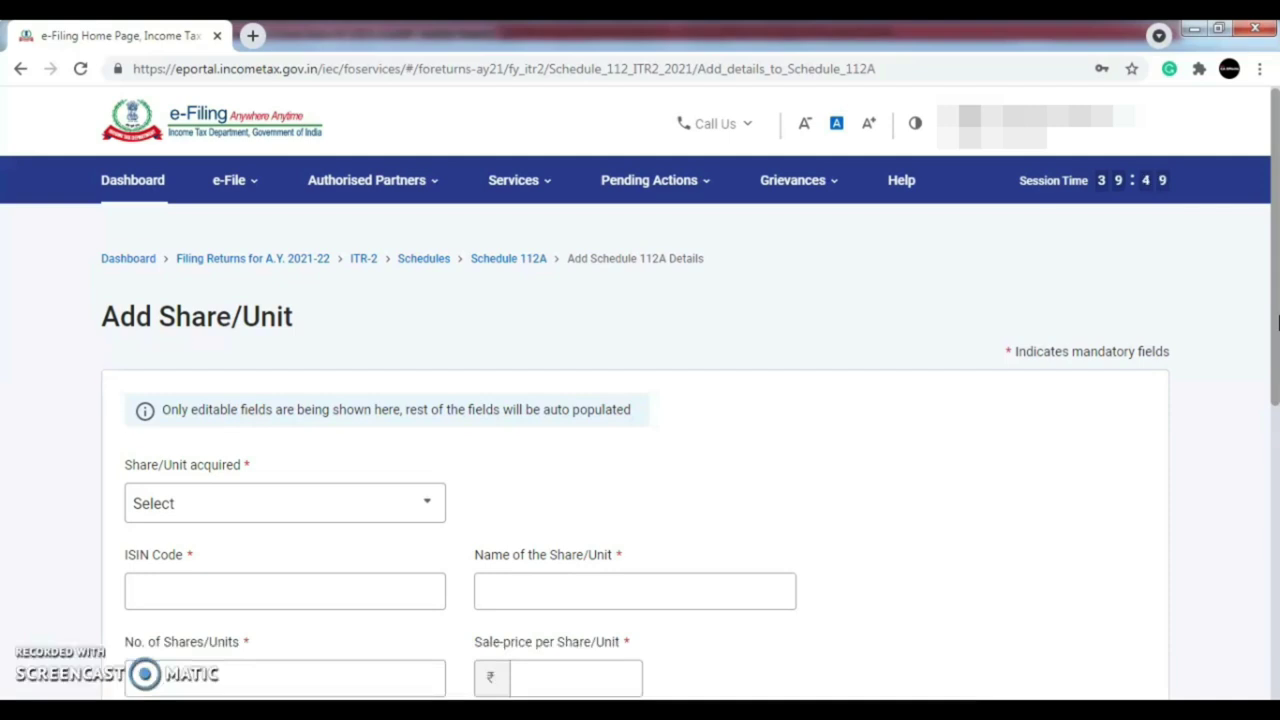
left_click_drag(1278, 320, 1278, 258)
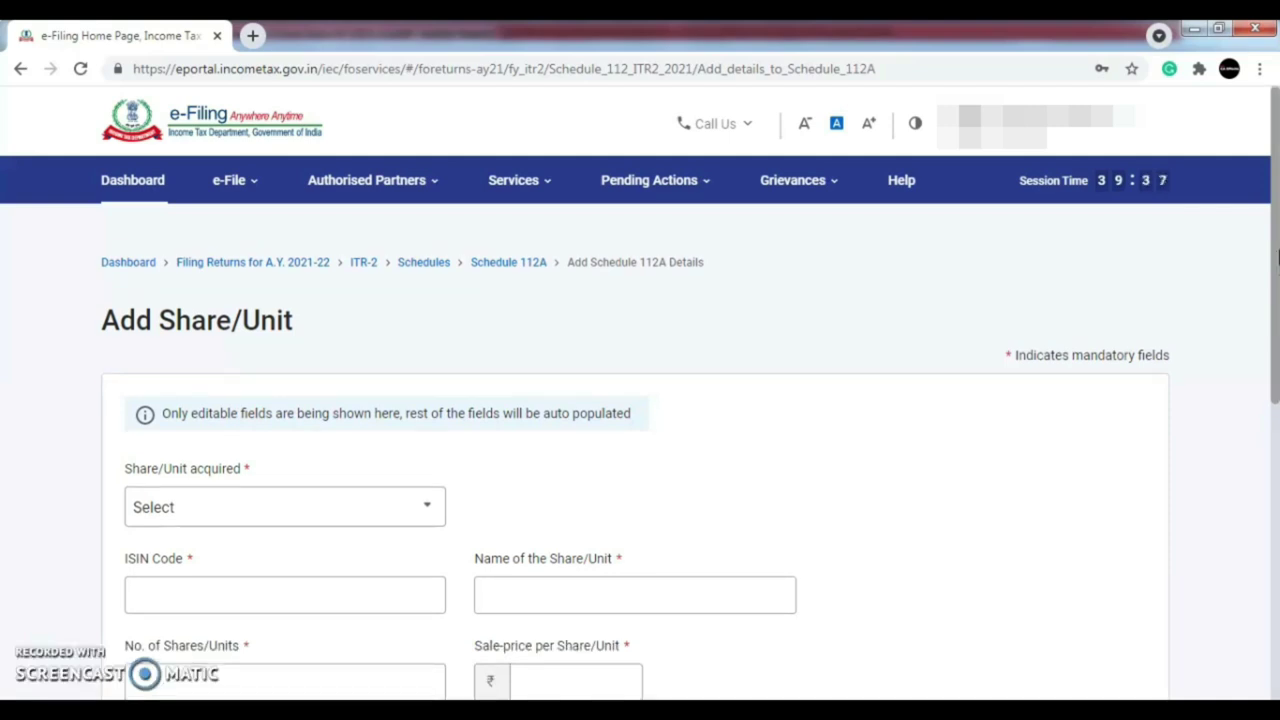
left_click_drag(1276, 262, 1276, 371)
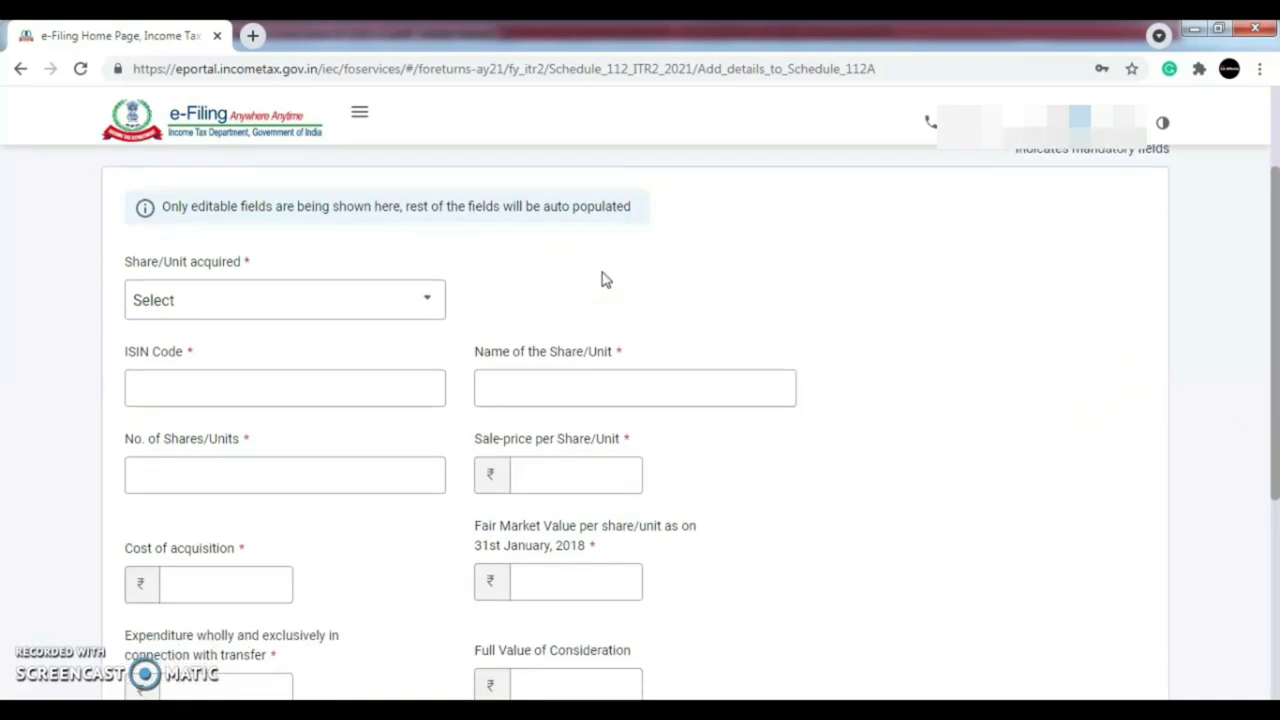
left_click(430, 302)
left_click(551, 271)
left_click(432, 315)
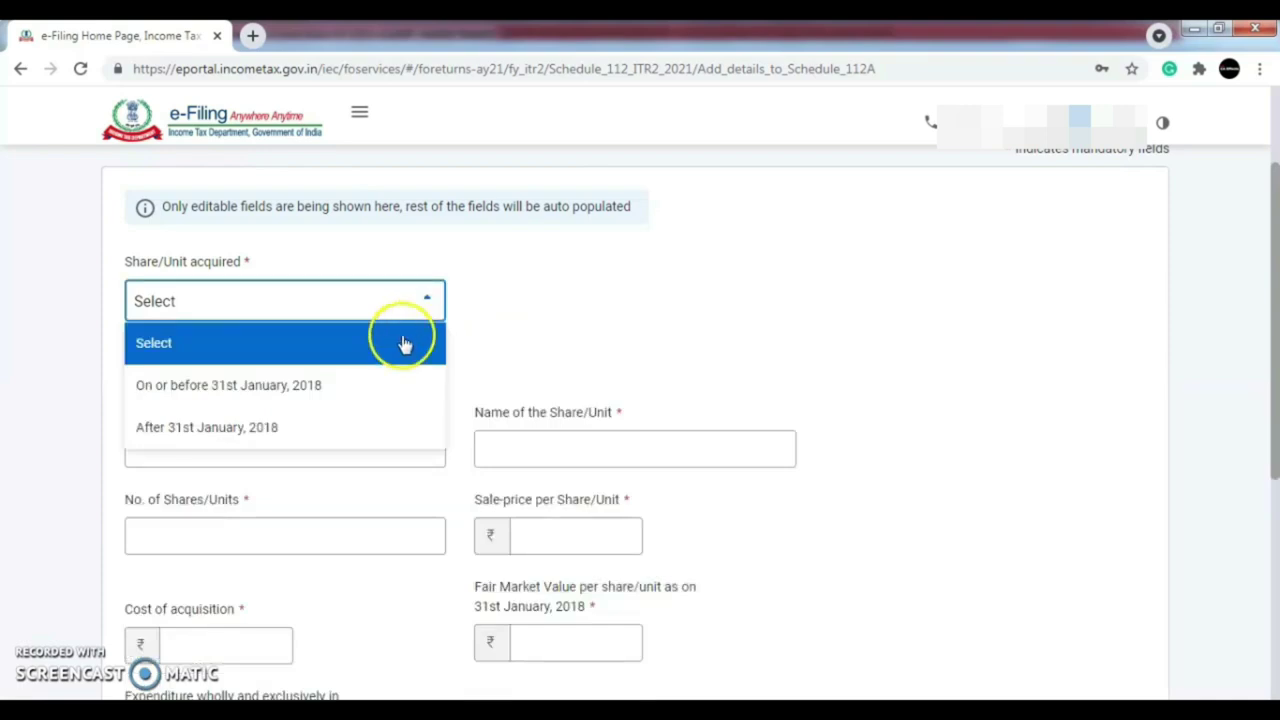
left_click(372, 438)
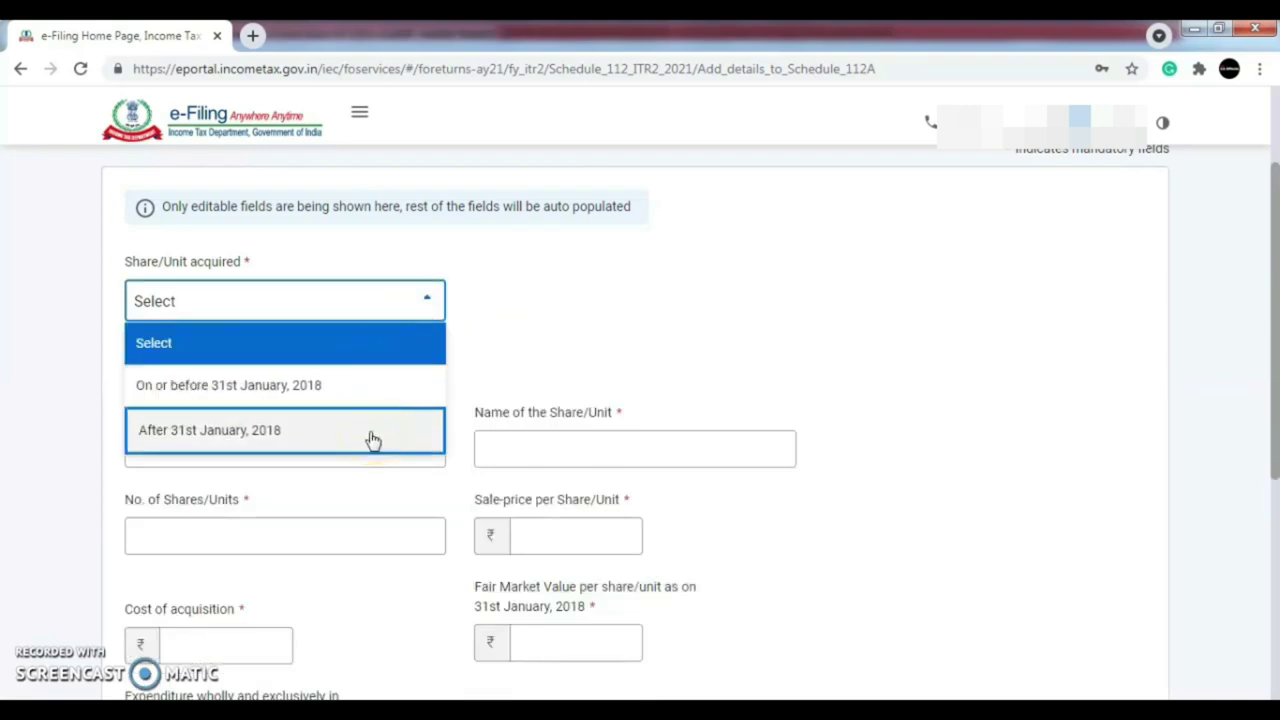
left_click_drag(372, 440, 341, 443)
left_click(298, 436)
scroll(300, 440, "down", 2)
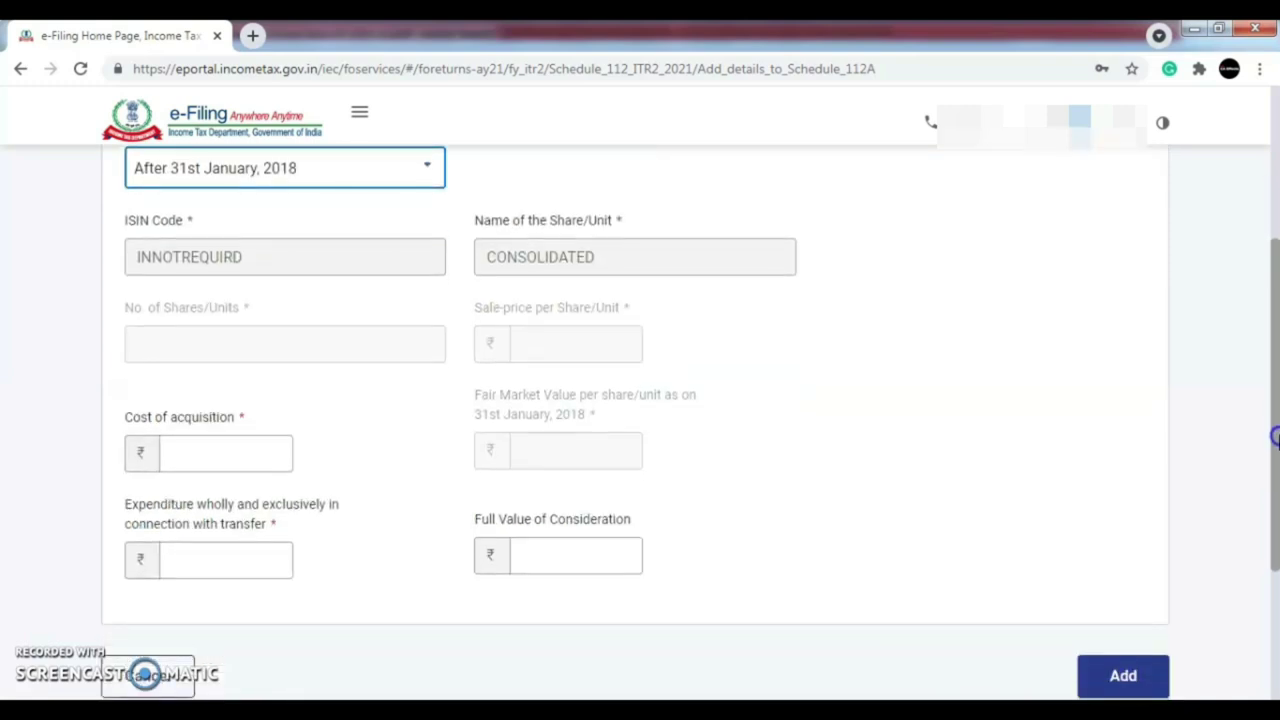
left_click(256, 456)
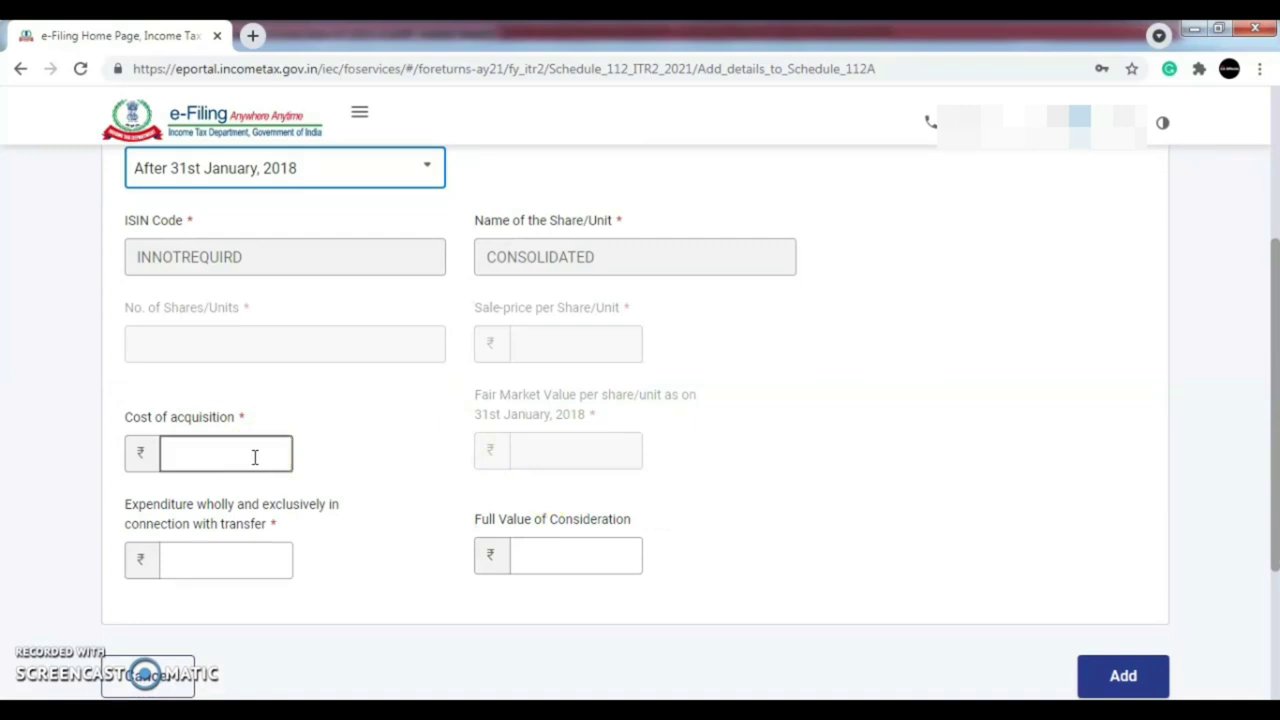
left_click(207, 466)
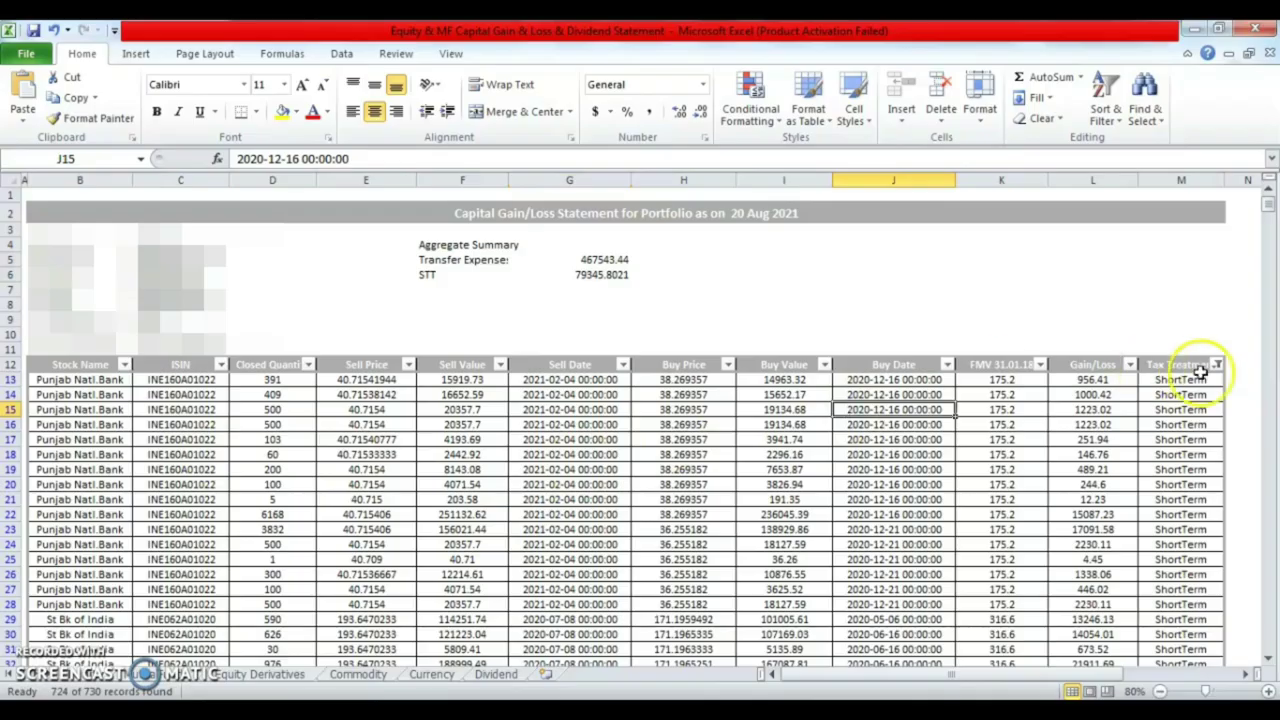
- Filter Excel to LongTerm rows and add the entry: cost 2,46,689, expenditure 0, consideration 2,23,636
left_click(1216, 365)
left_click(1014, 513)
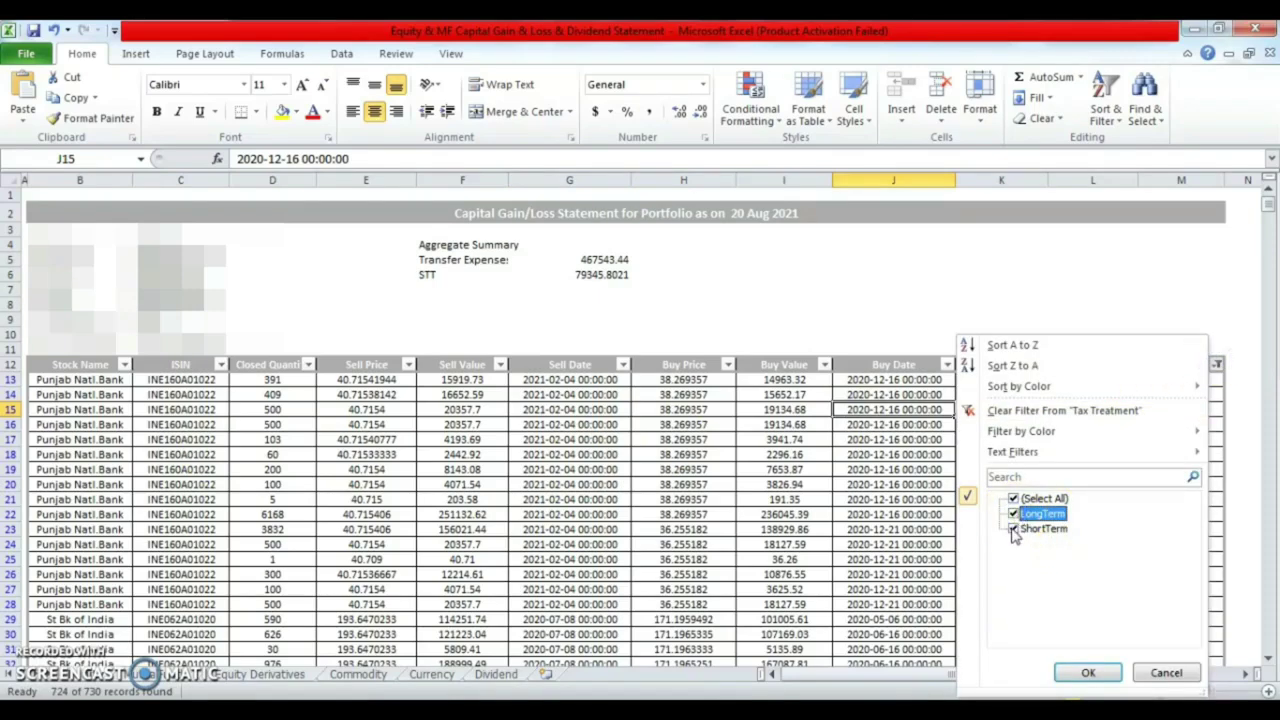
left_click(1013, 528)
left_click(1086, 678)
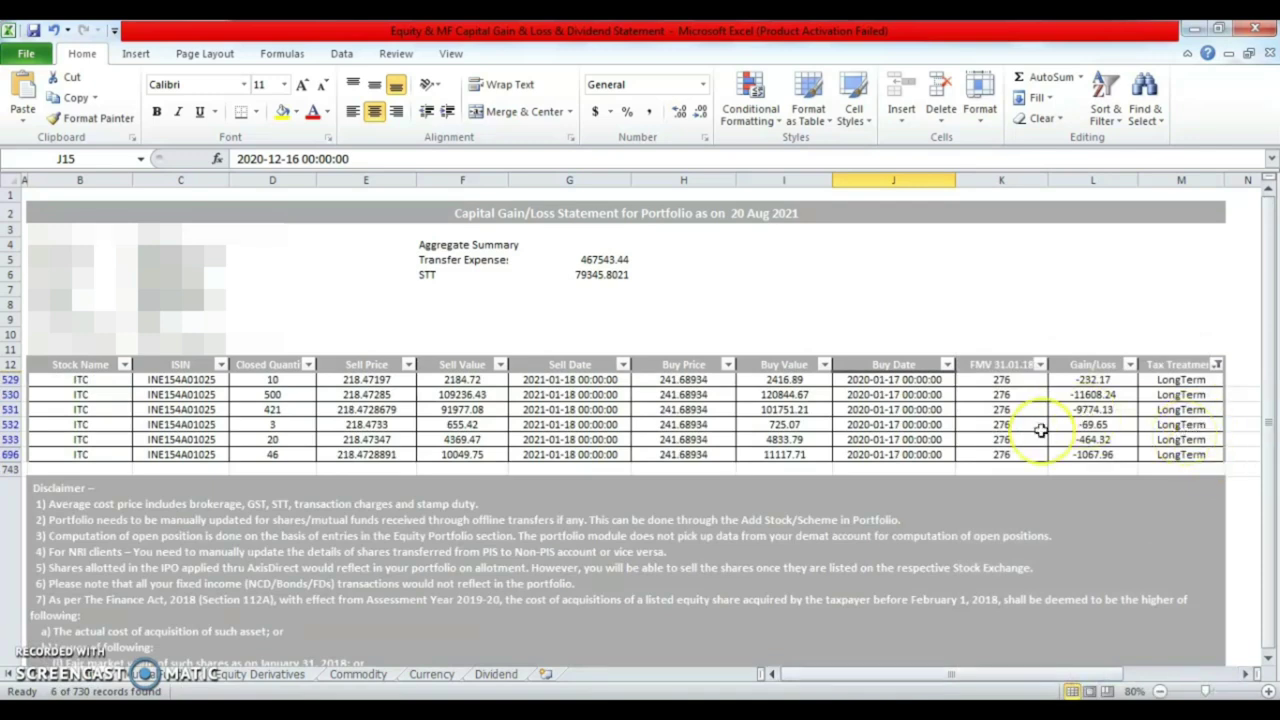
key("alt+Tab")
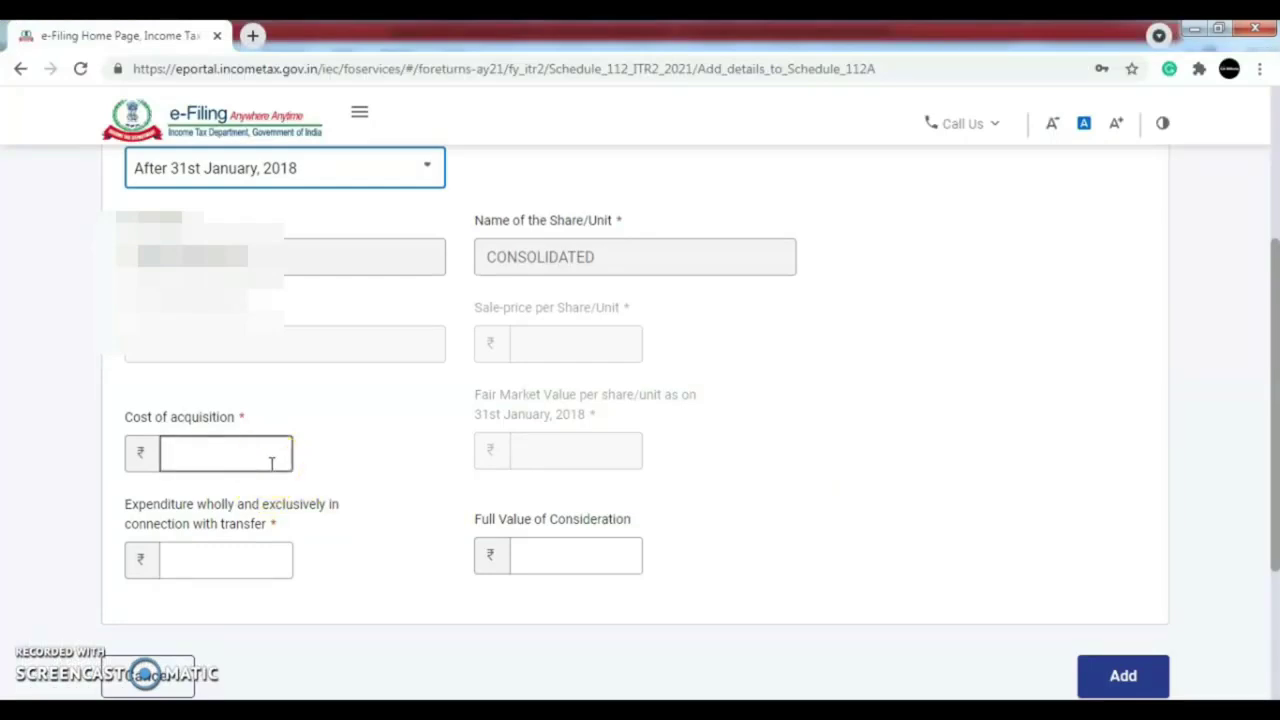
key("alt+Tab")
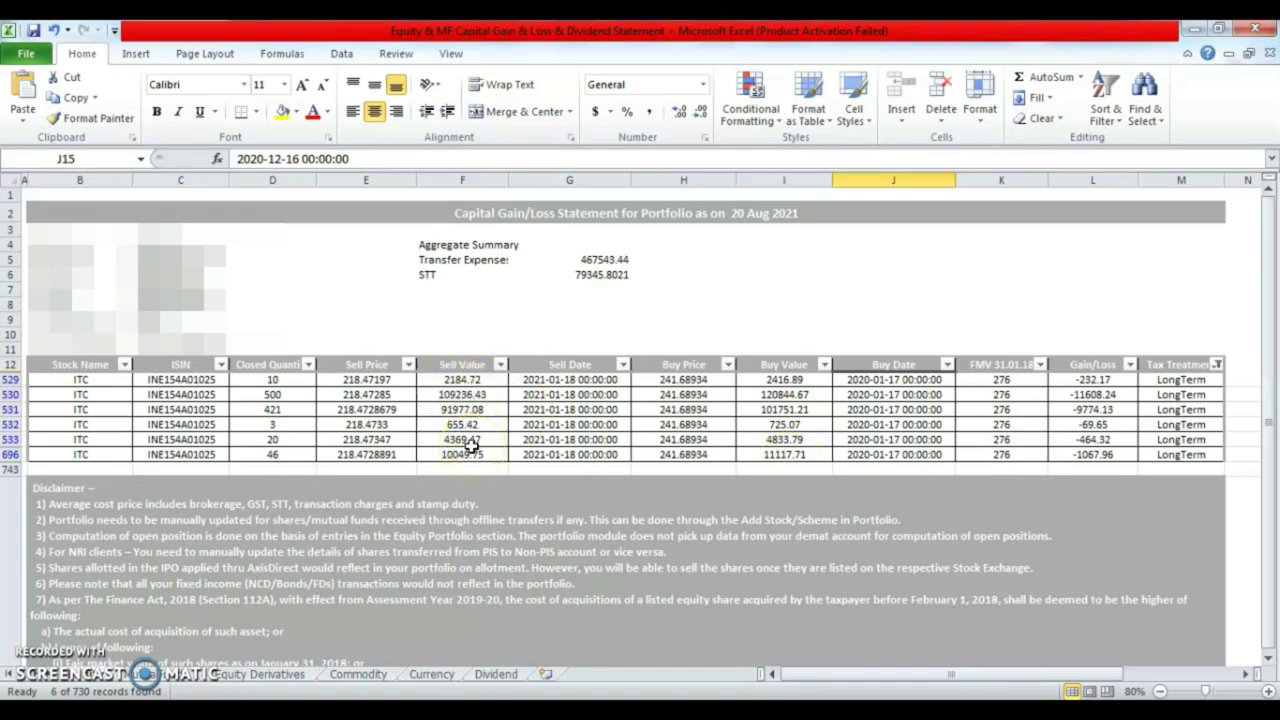
key("alt+Tab")
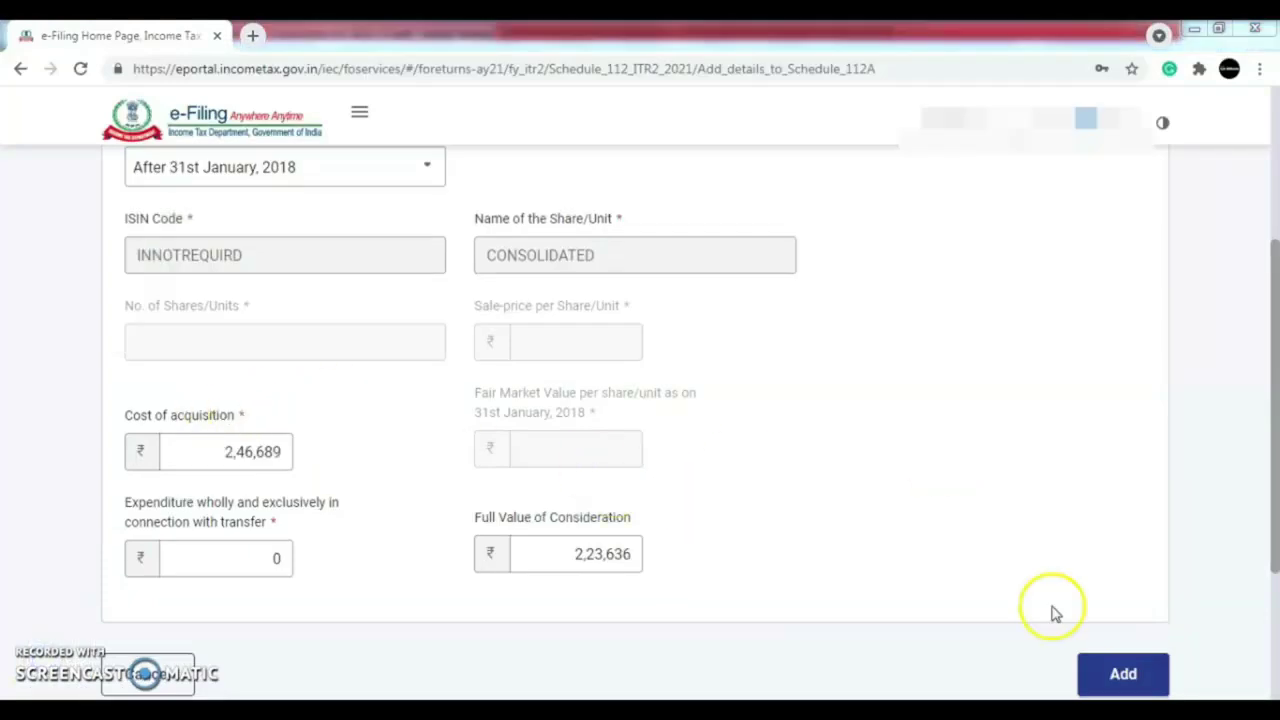
left_click(1127, 673)
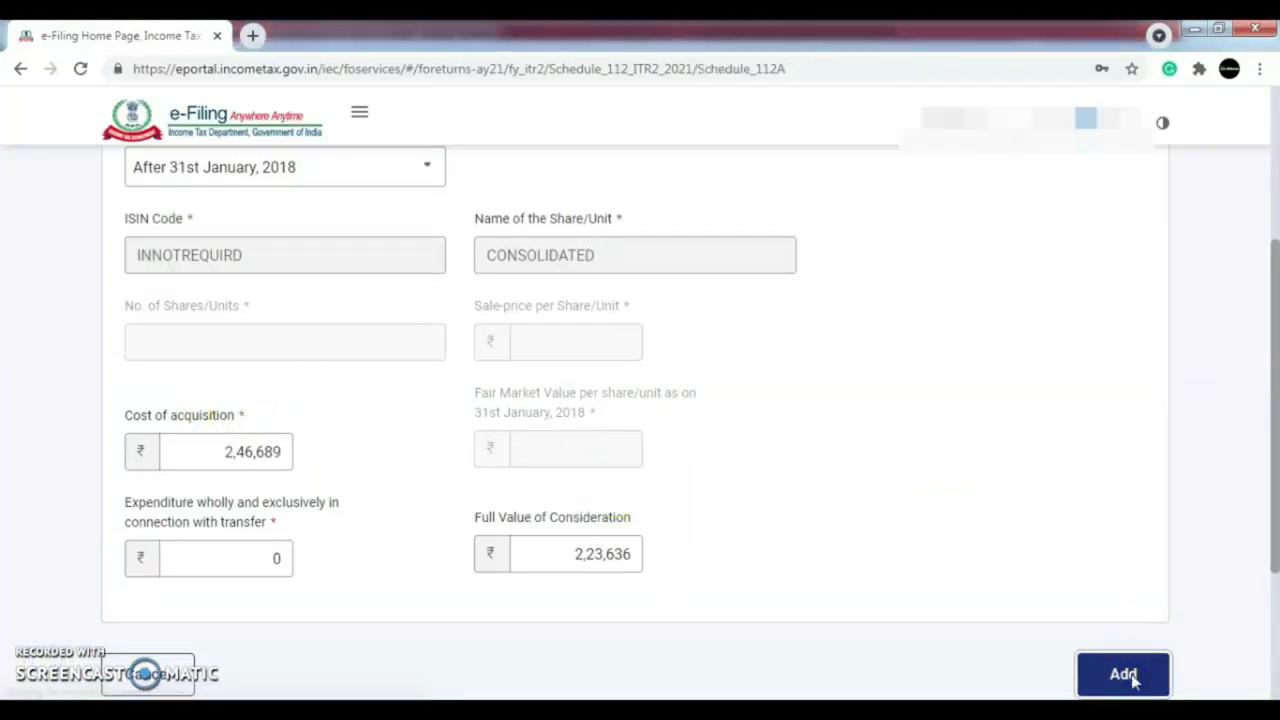
- Confirm Schedule 112A and choose Modify on Schedule Capital Gains
left_click_drag(1274, 334, 1272, 482)
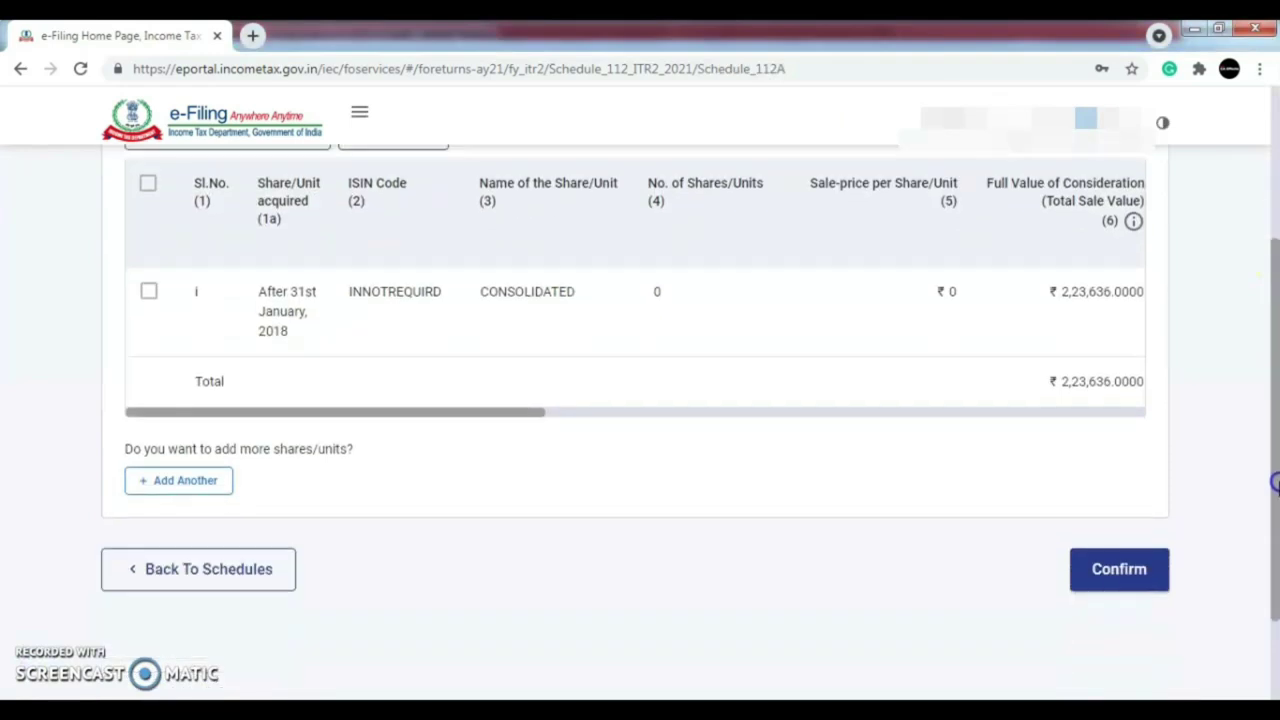
left_click(1119, 578)
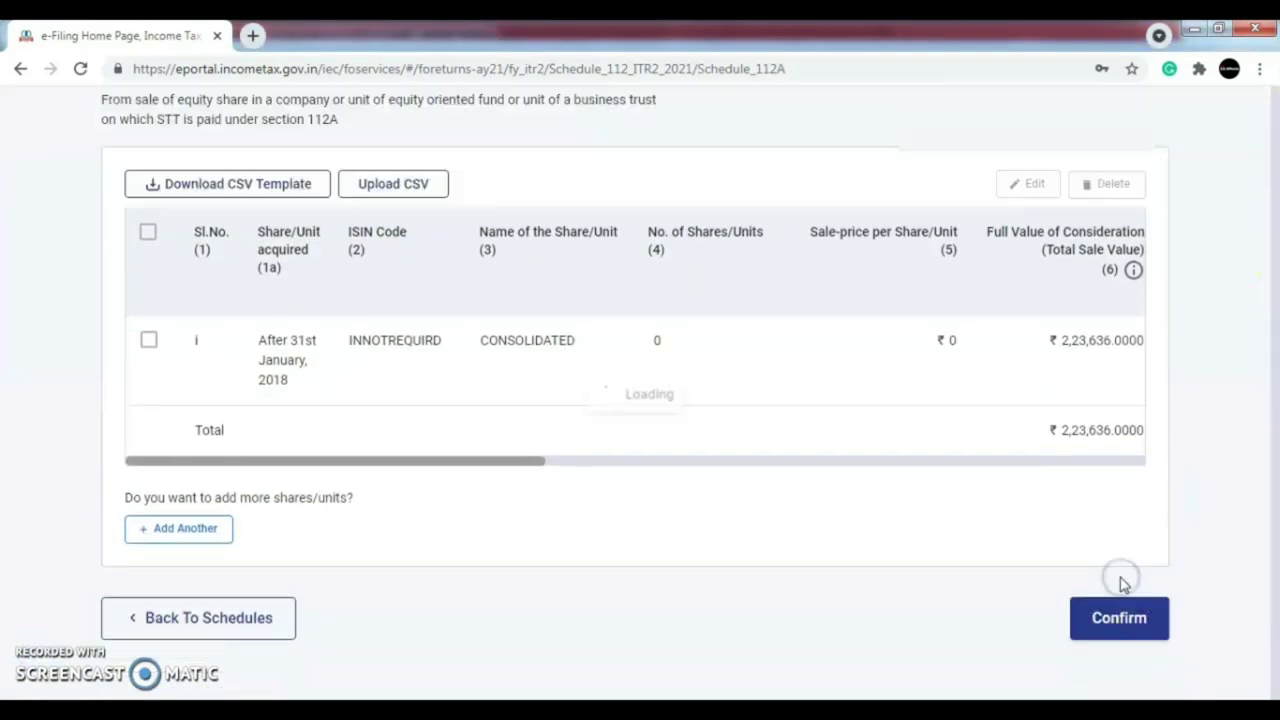
left_click_drag(1275, 140, 1276, 272)
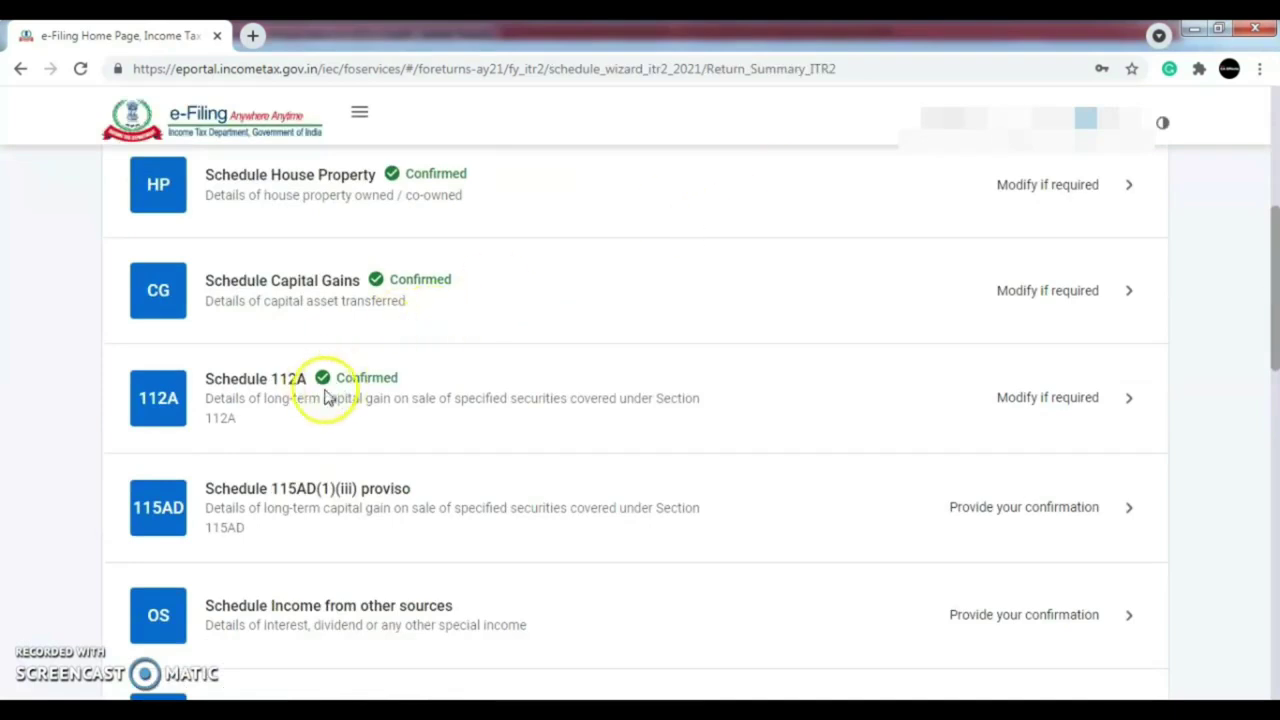
scroll(862, 445, "up", 1)
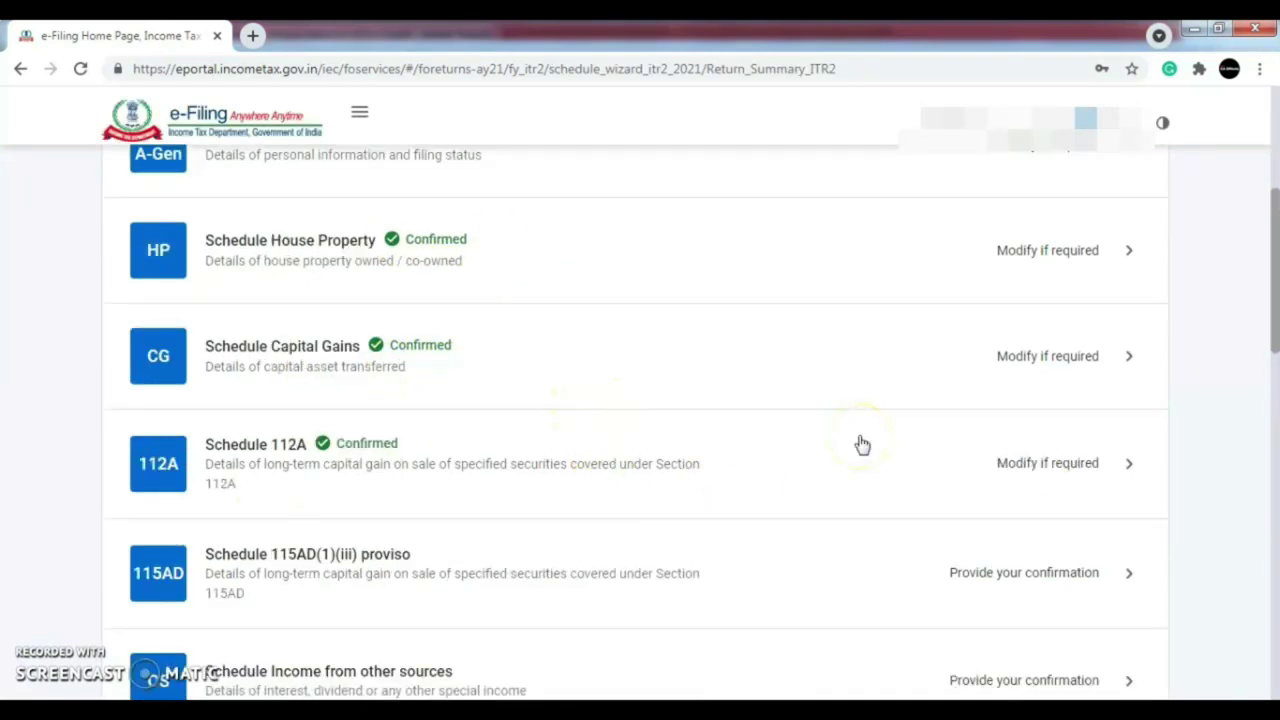
left_click(1051, 361)
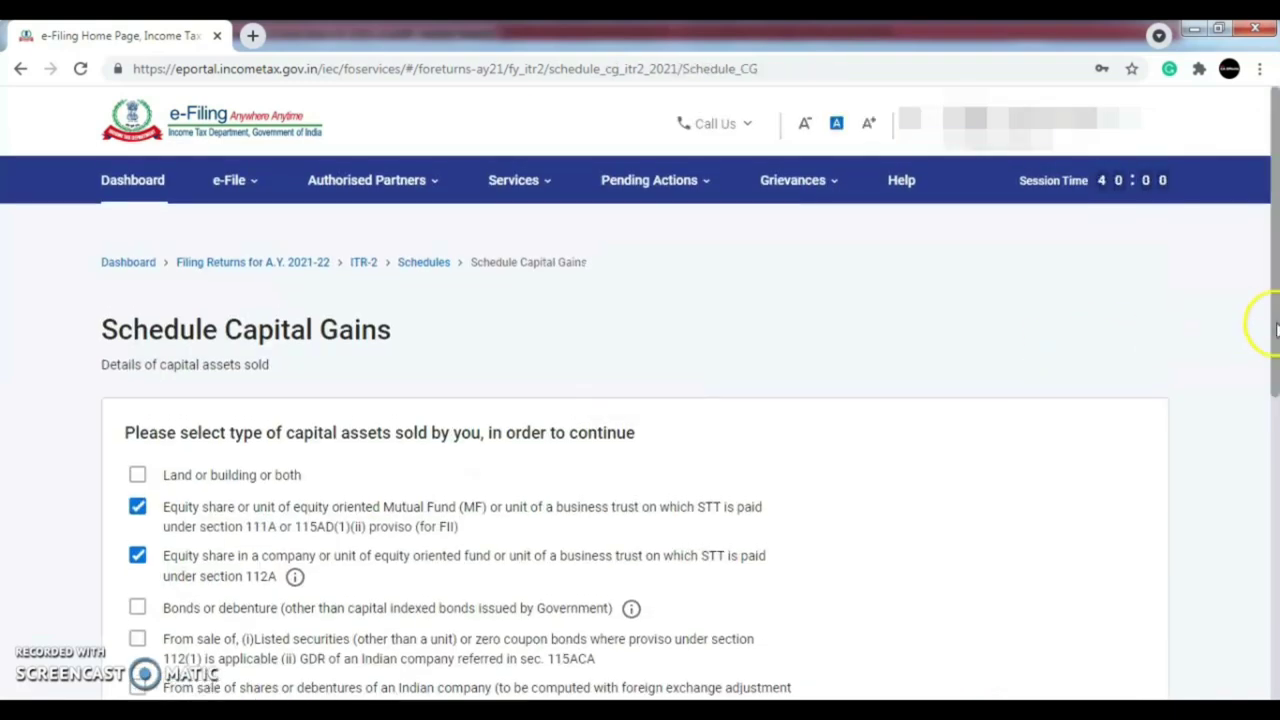
- Continue to capital assets sold and open section F's quarter-wise accrual table
left_click_drag(1276, 330, 1276, 578)
left_click(1120, 597)
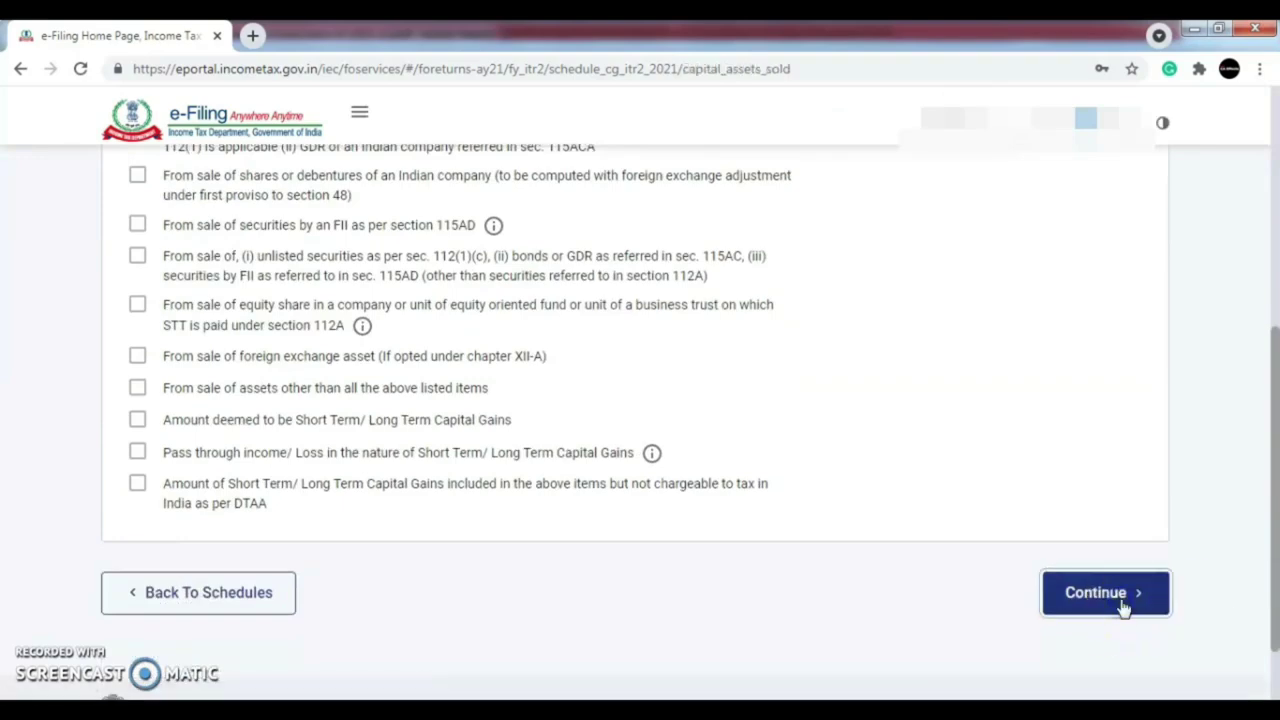
left_click_drag(1276, 212, 1276, 508)
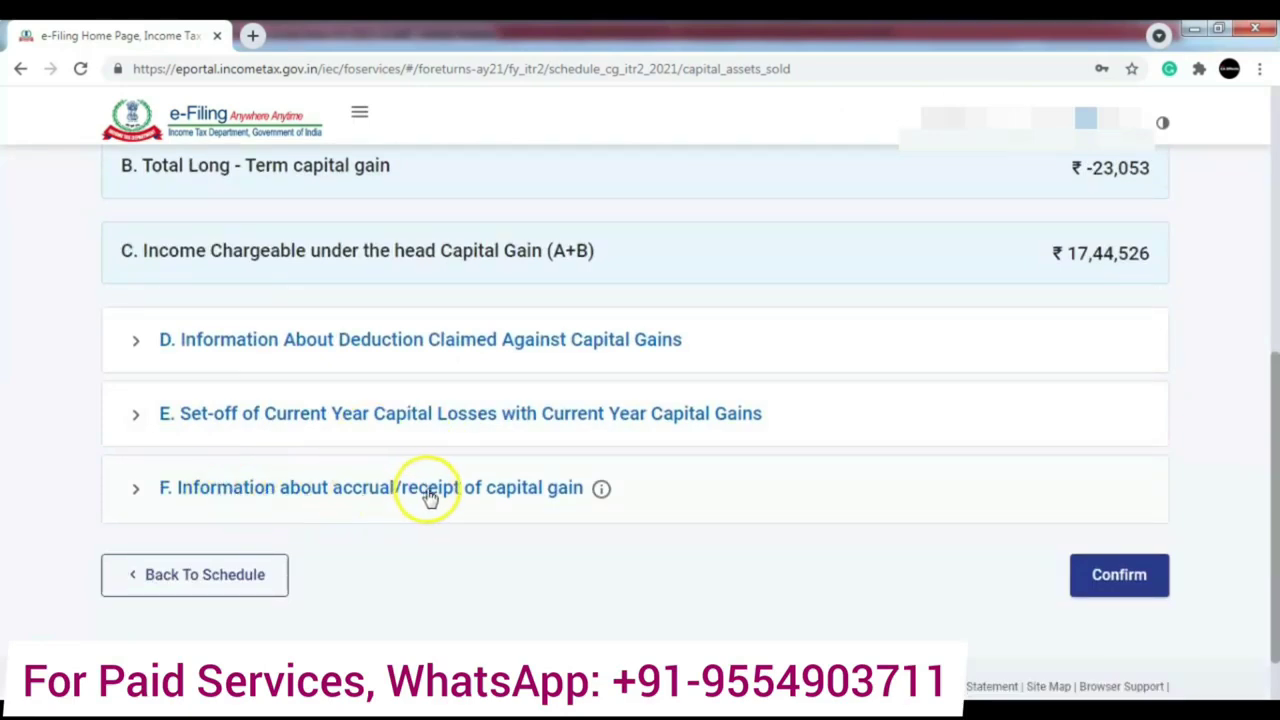
left_click(553, 487)
left_click_drag(1270, 415, 1272, 497)
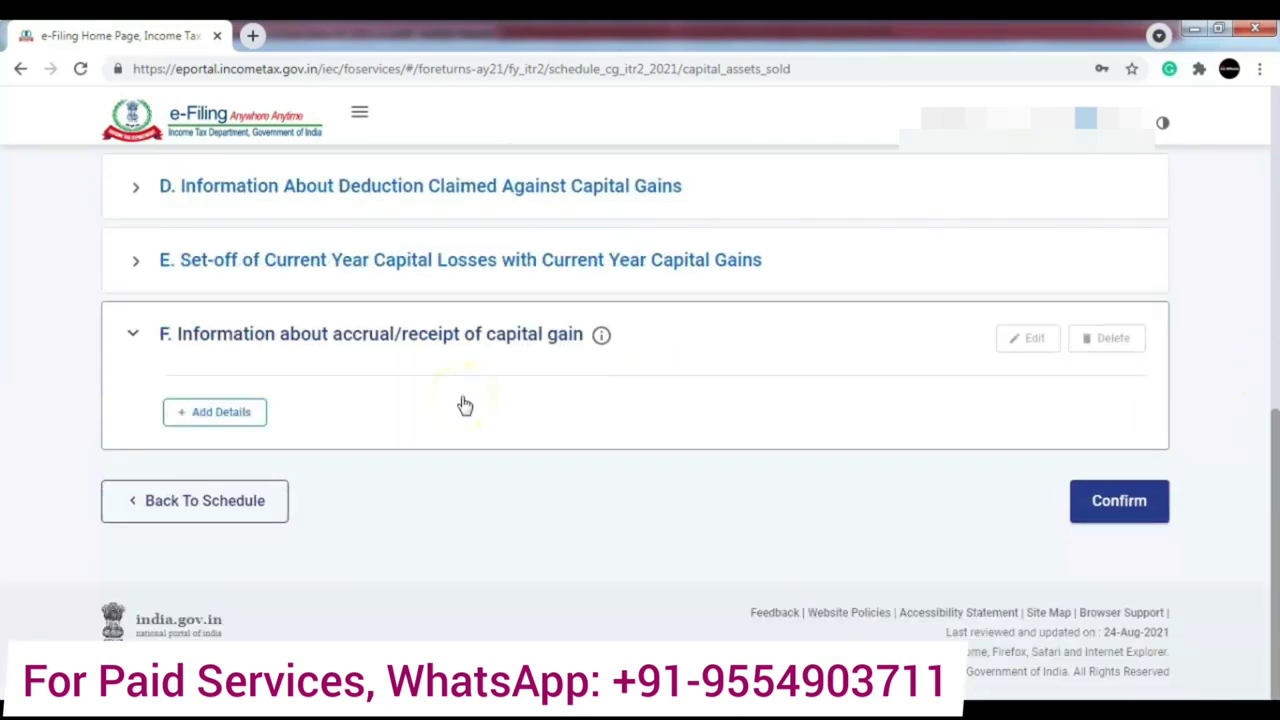
left_click(229, 420)
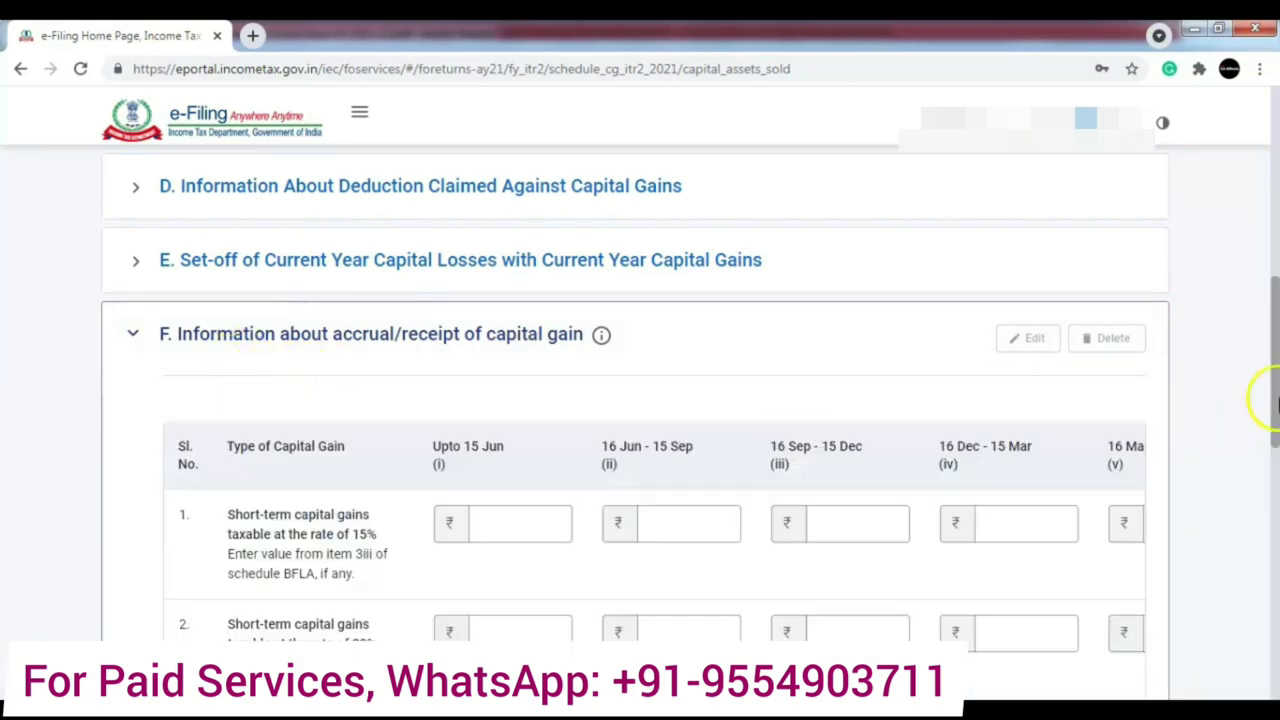
scroll(1275, 405, "down", 2)
- Restore both LongTerm and ShortTerm rows in Excel and review the Sell Date list
left_click(855, 414)
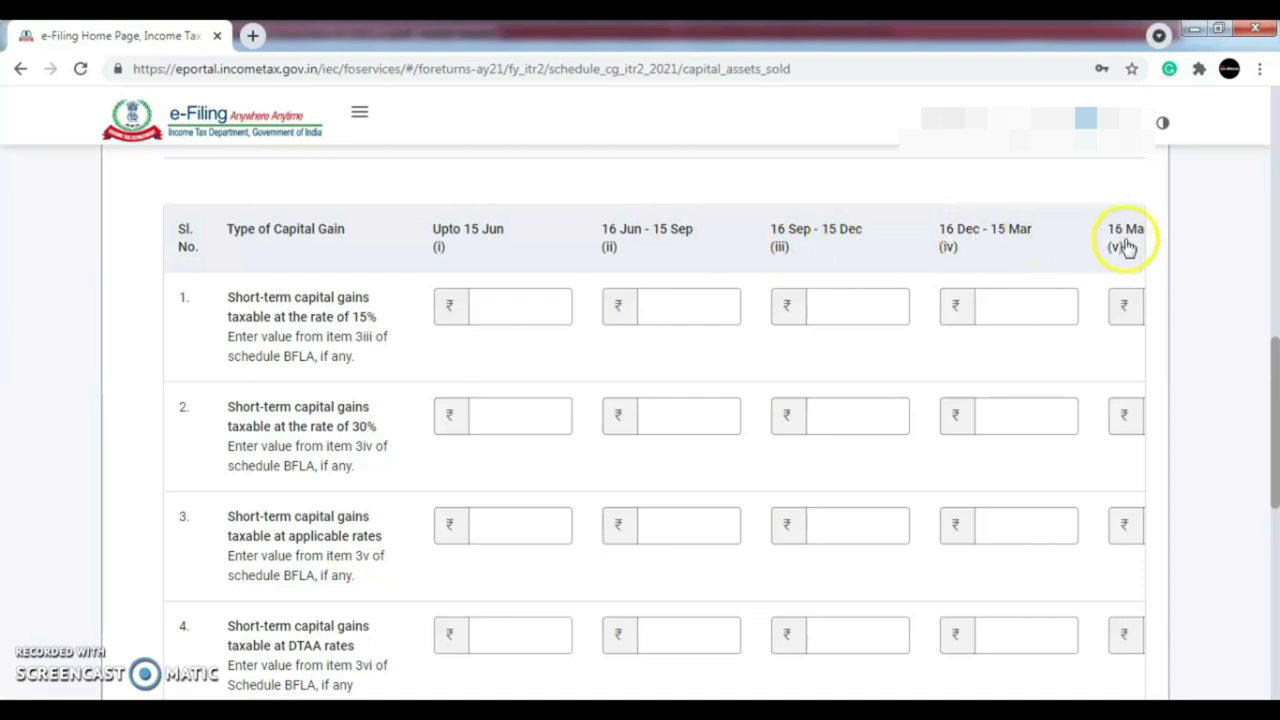
scroll(1276, 378, "down", 1)
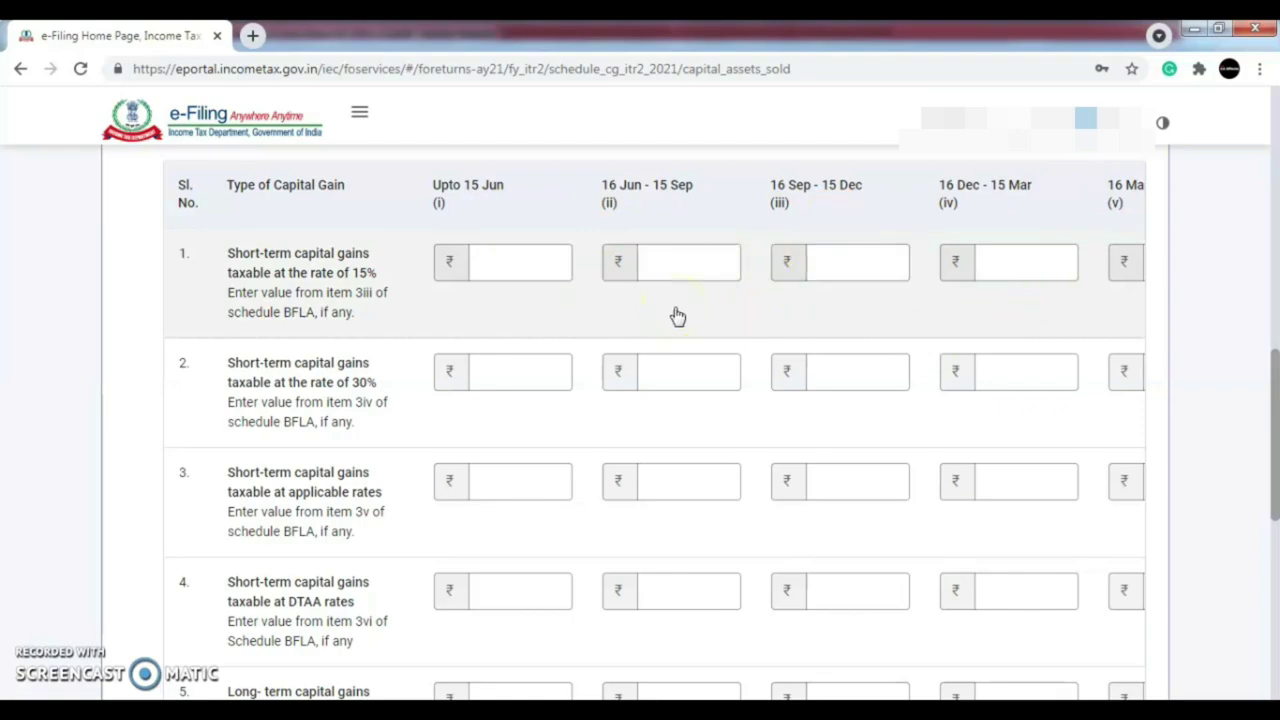
key("alt+Tab")
key("alt+Tab")
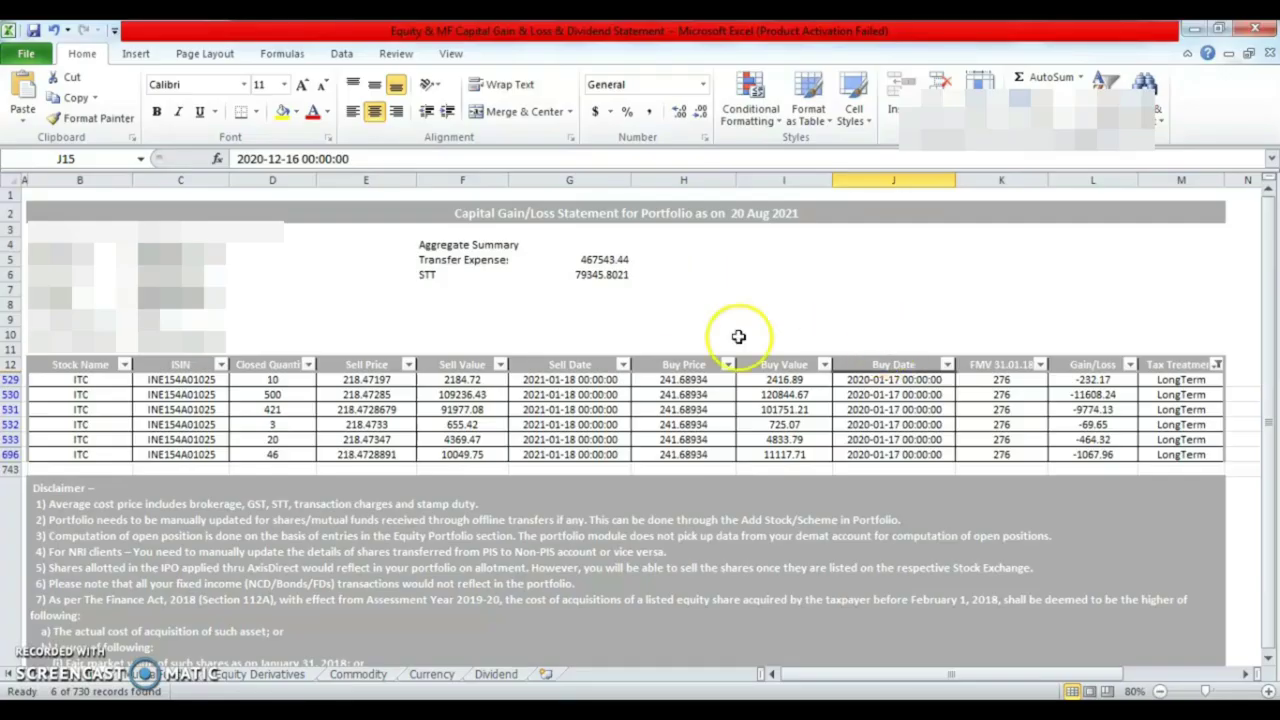
left_click(1216, 364)
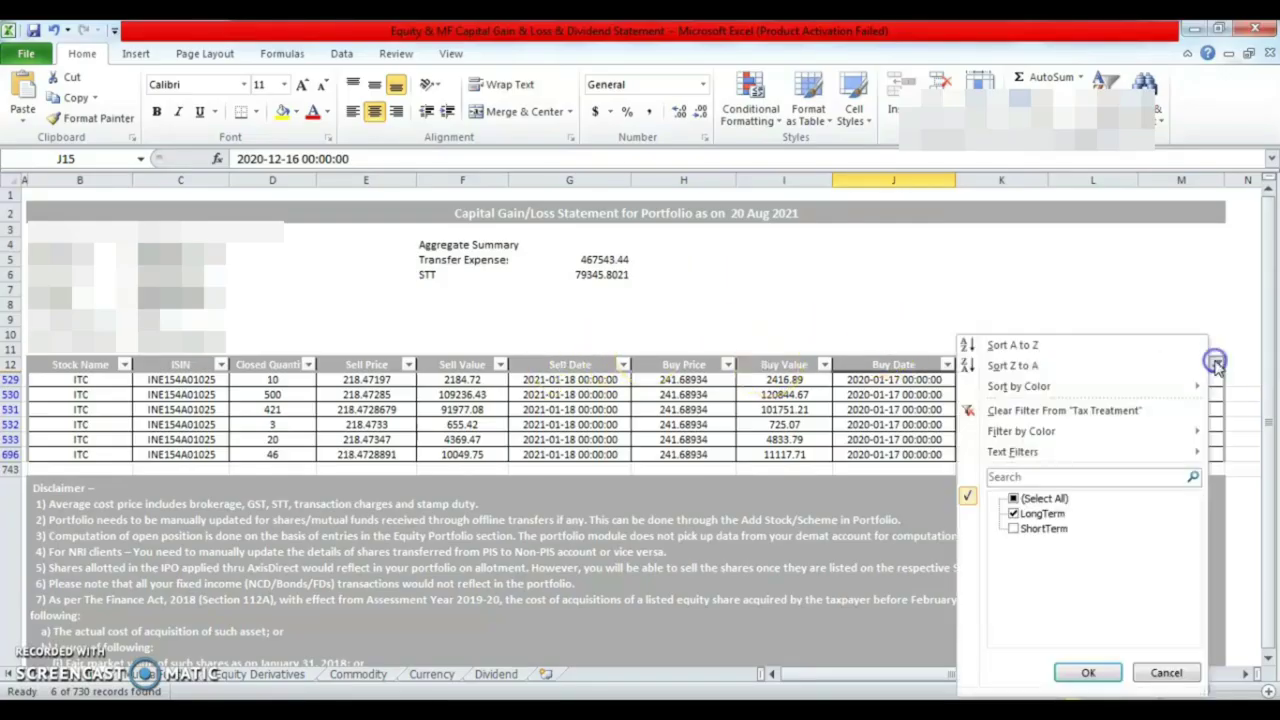
left_click(1013, 528)
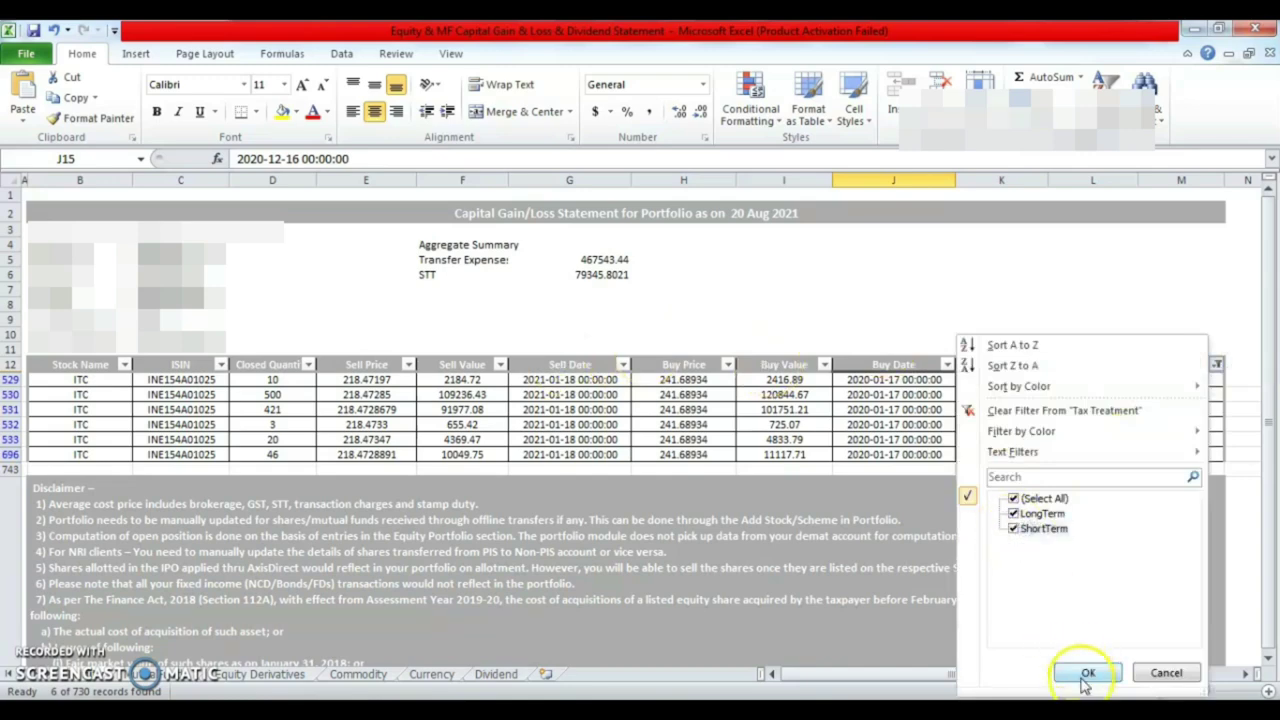
left_click(1087, 675)
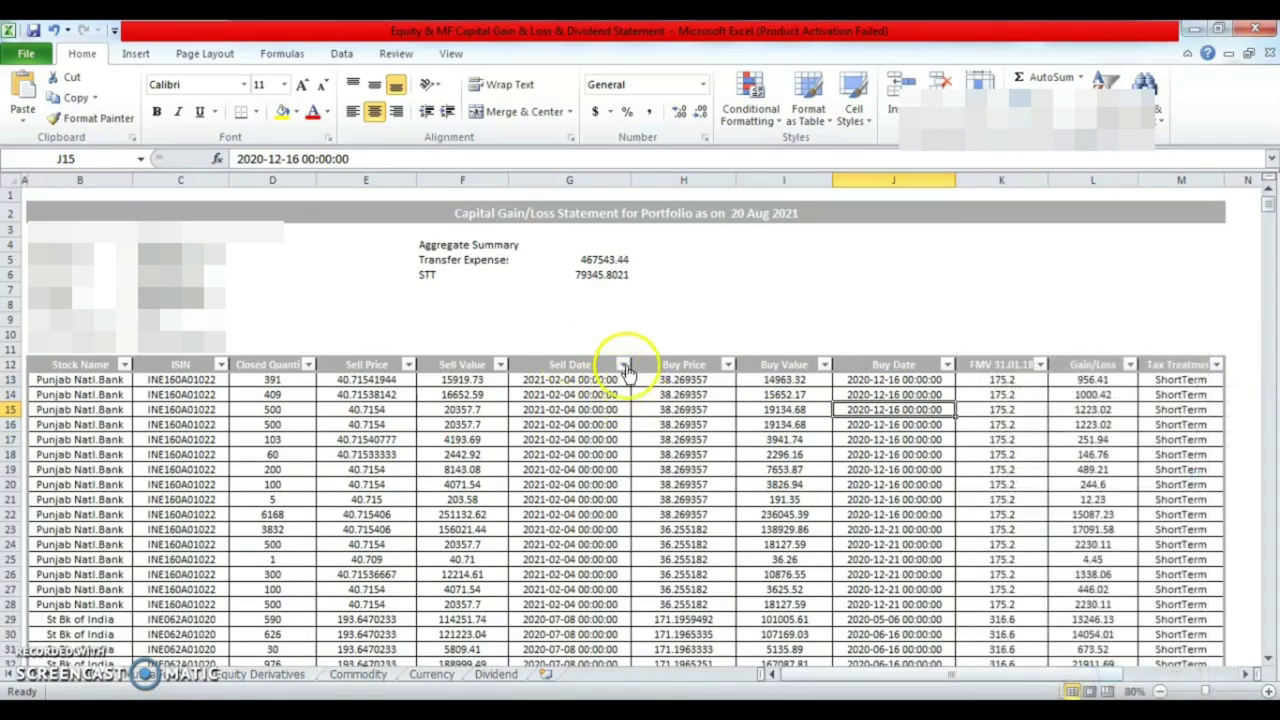
left_click(624, 366)
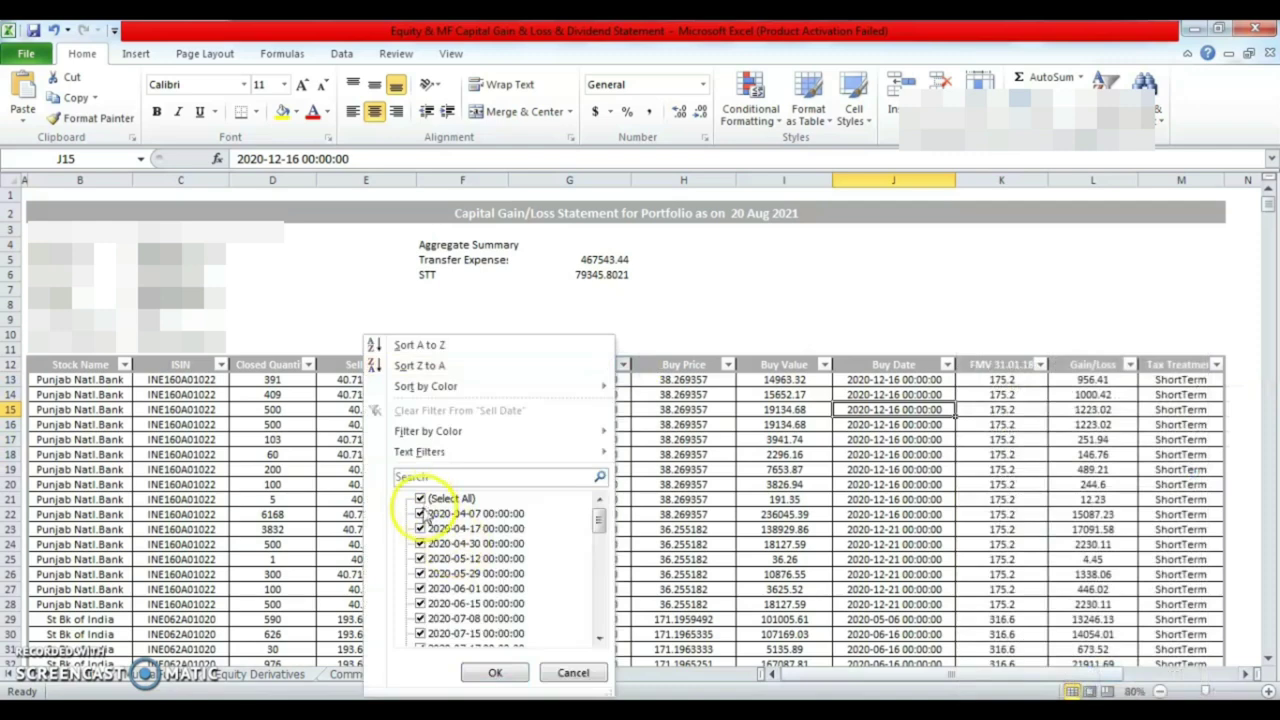
left_click(494, 673)
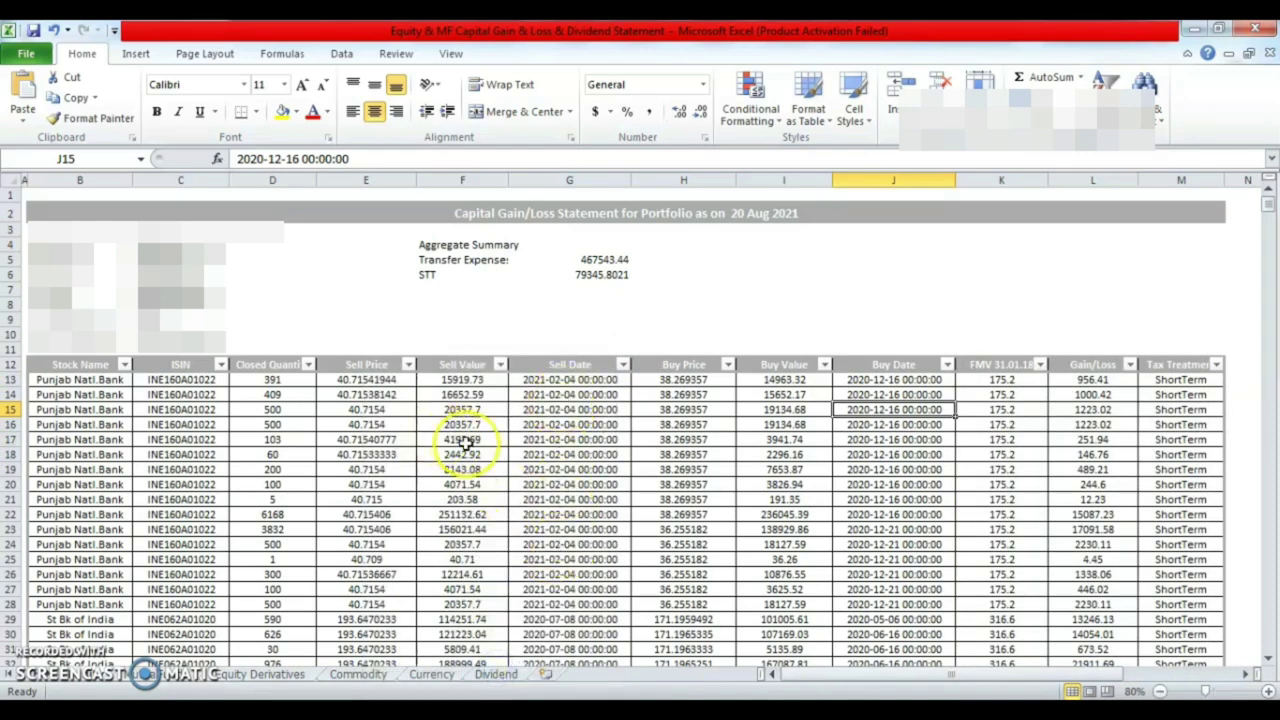
- Check the first-row quarterly capital gains amount fields, including 16 Dec–15 Mar, on the e-Filing form
key("alt+Tab")
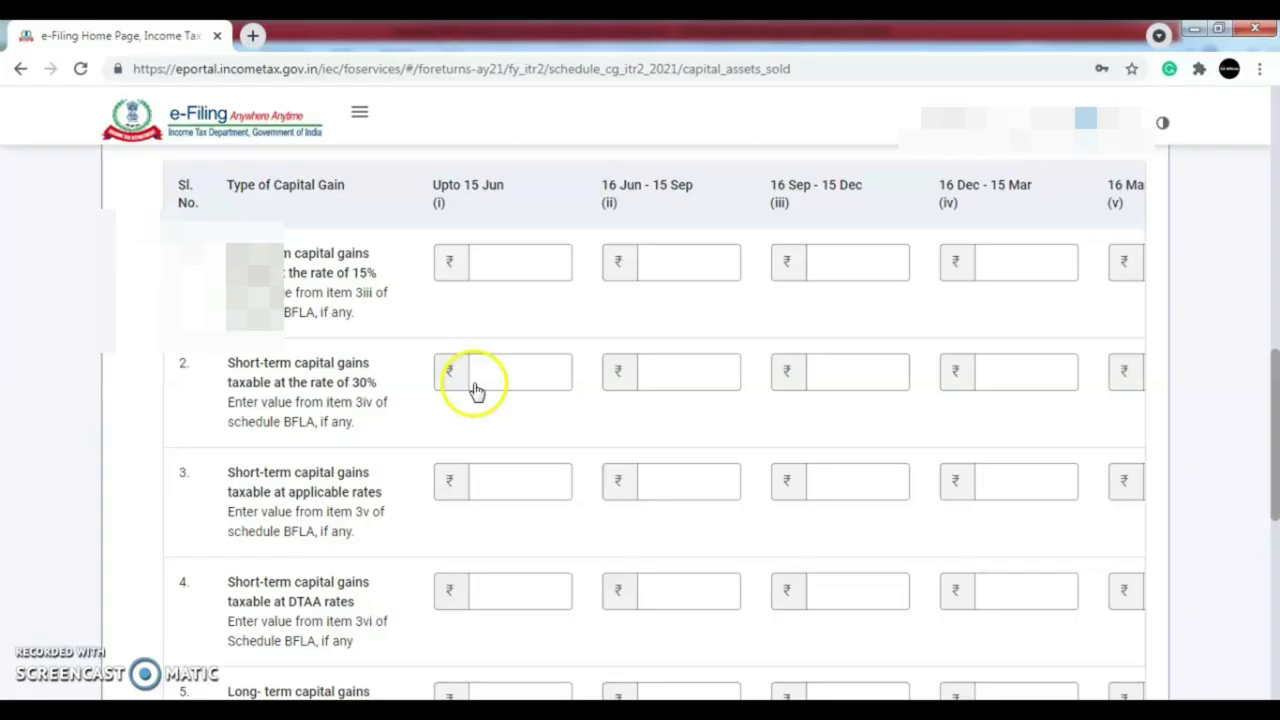
left_click(653, 263)
left_click(1014, 260)
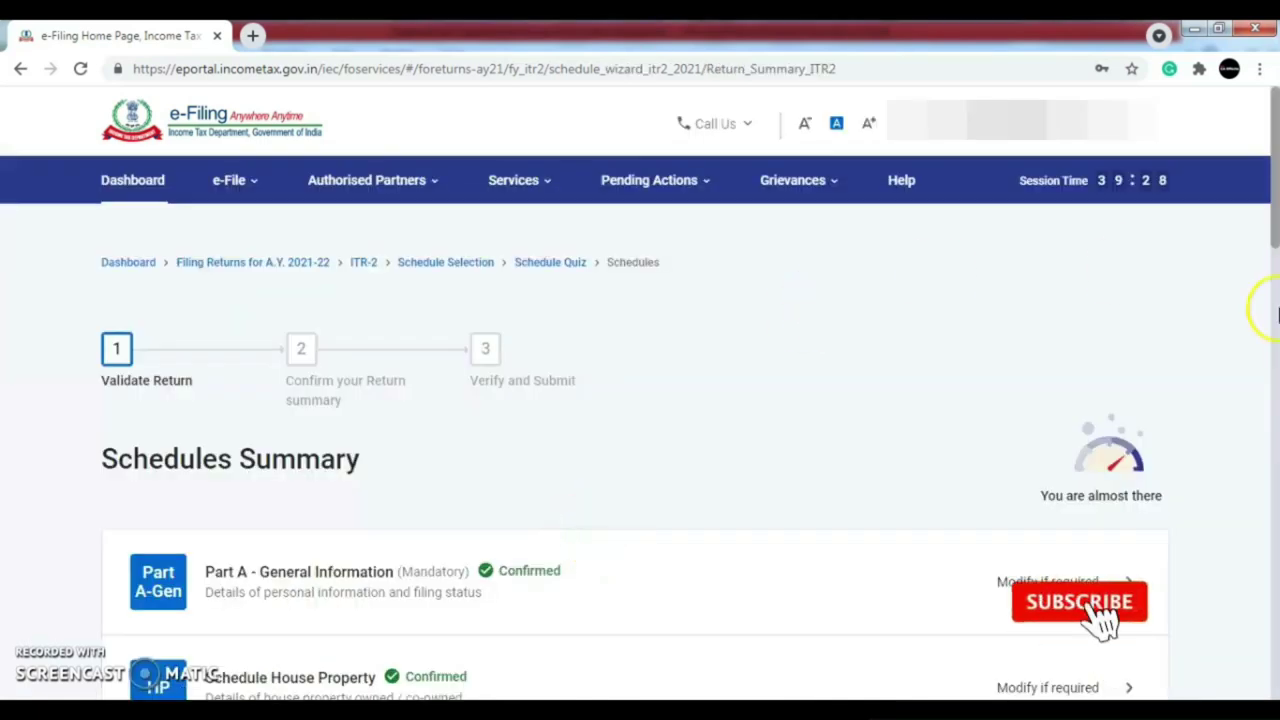
- Confirm Schedule 115AD(1)(iii) proviso with no details added
left_click_drag(1275, 208, 1275, 370)
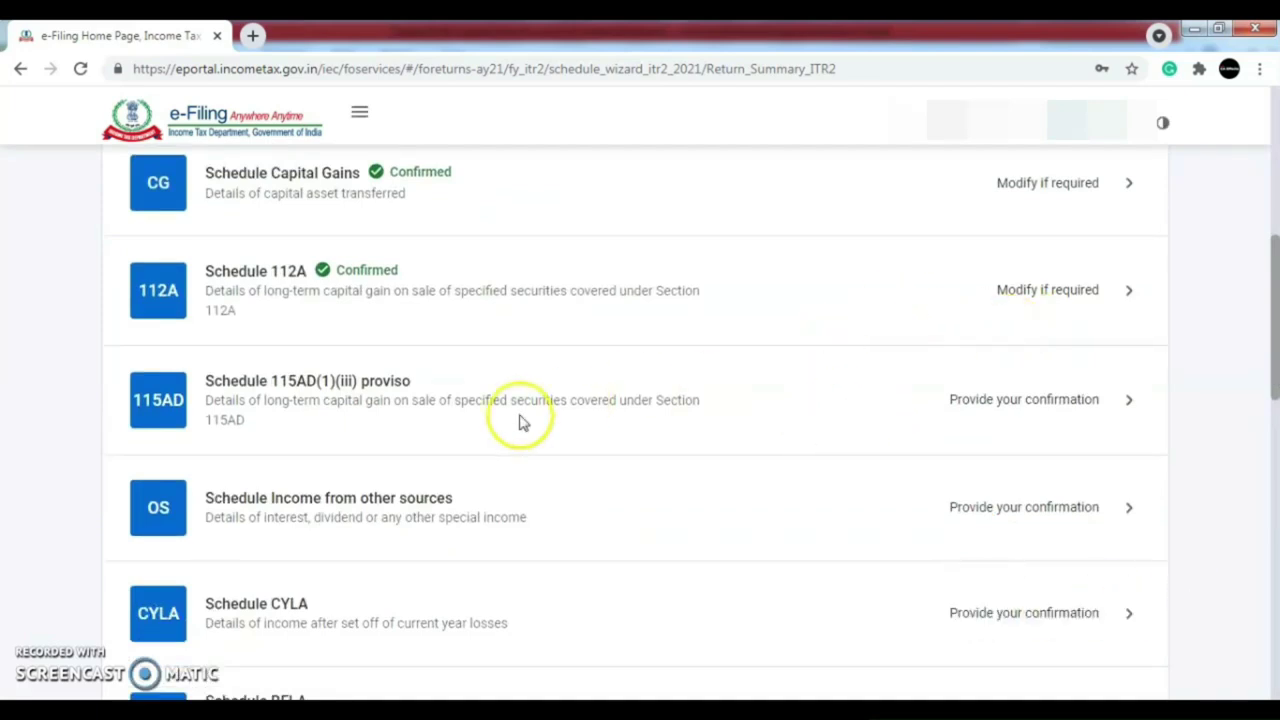
left_click(942, 413)
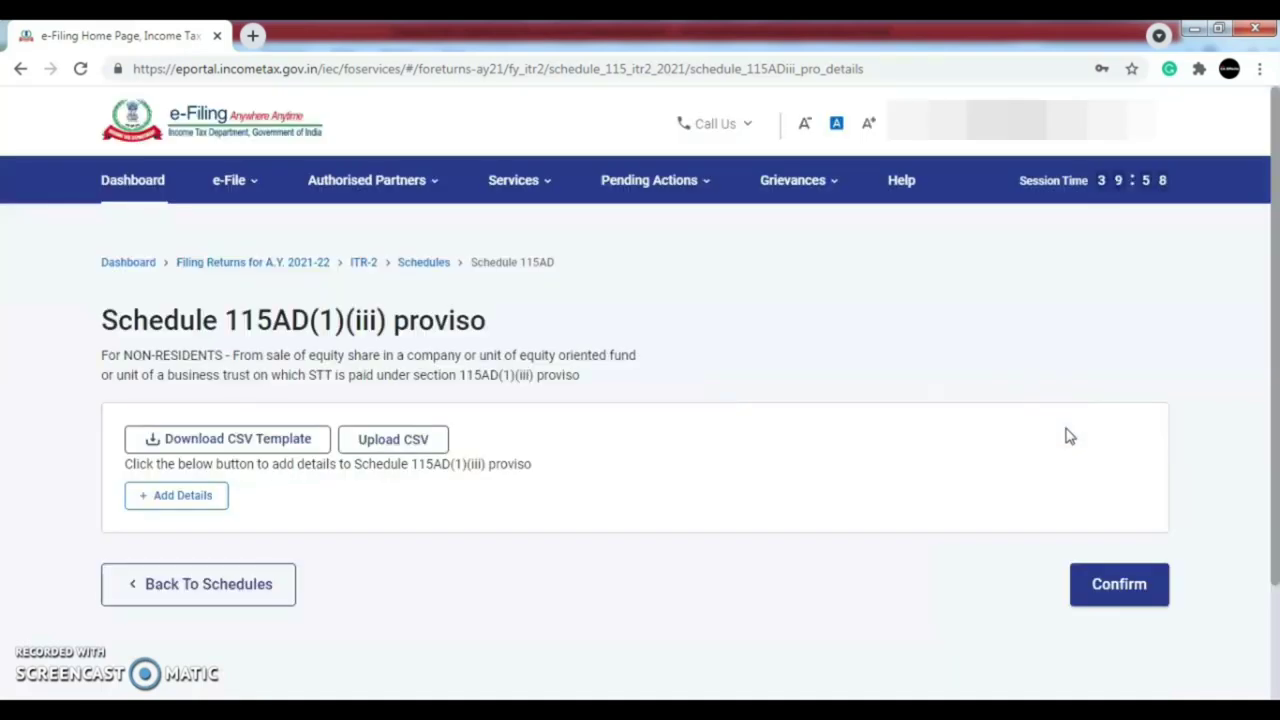
scroll(1257, 434, "down", 1)
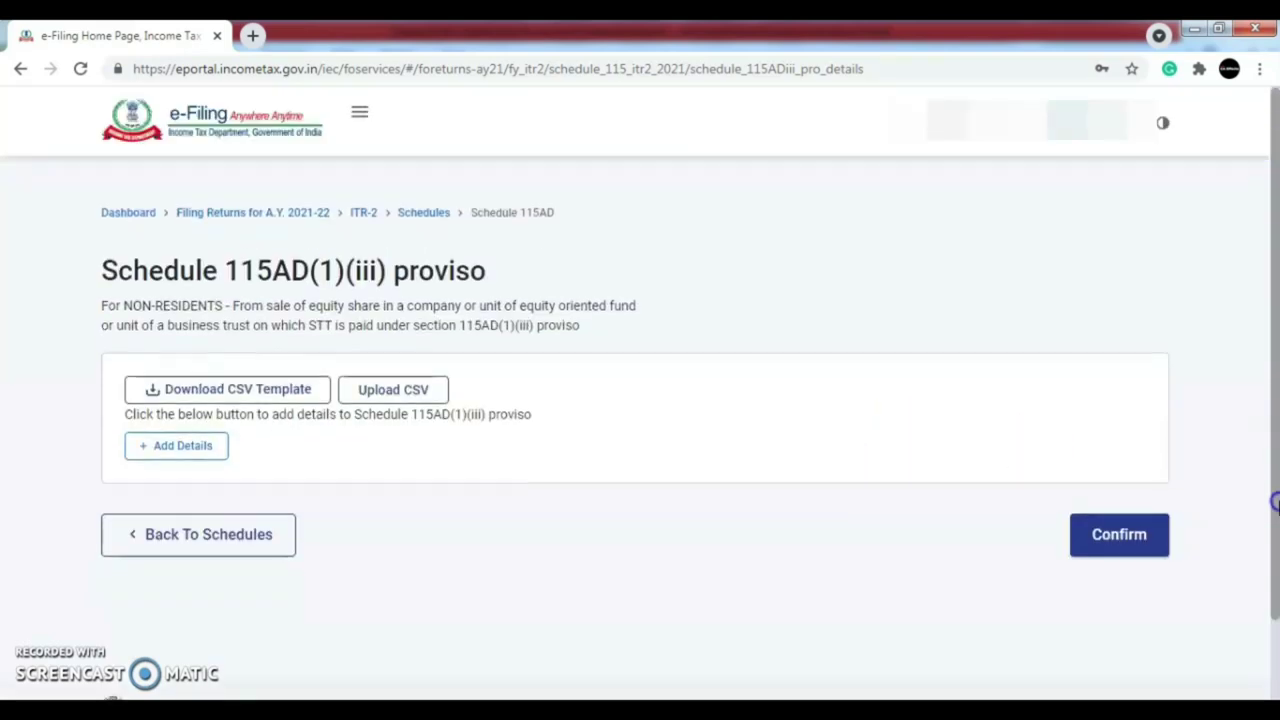
left_click(1113, 512)
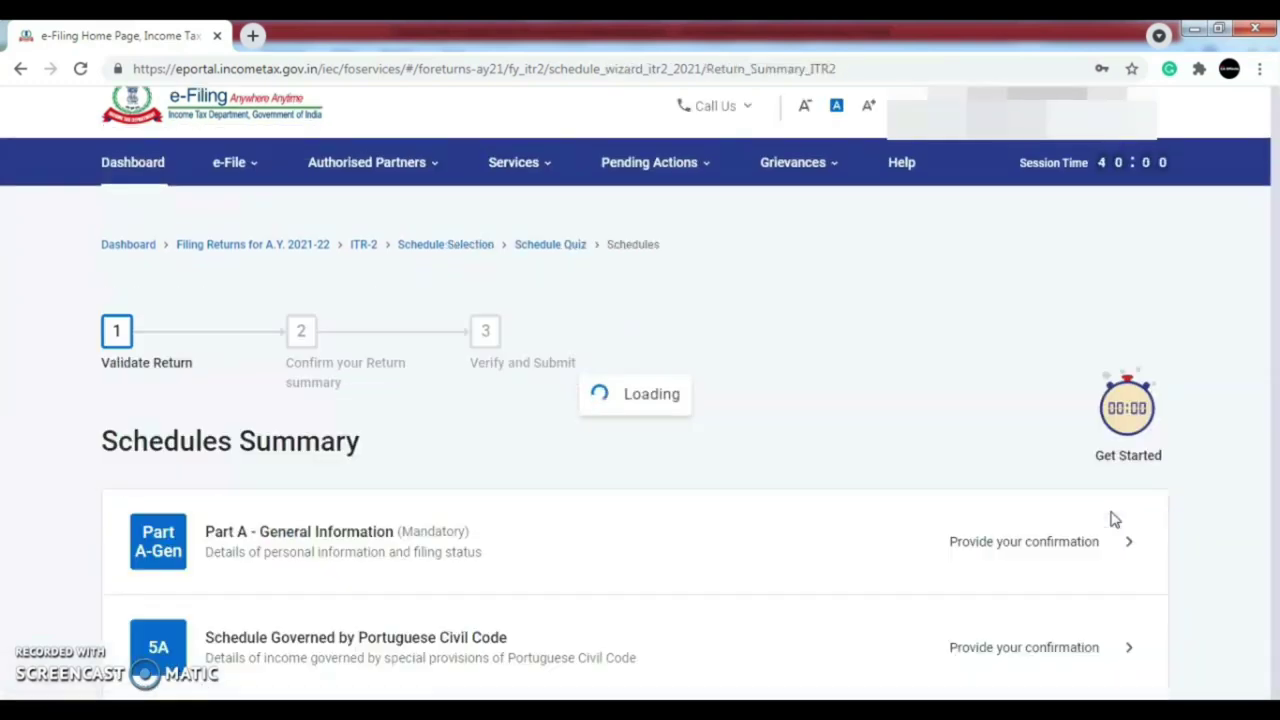
- In Schedule Income from other sources, start a gross income at normal rates entry and list its Nature of income options
left_click_drag(1275, 262, 1273, 345)
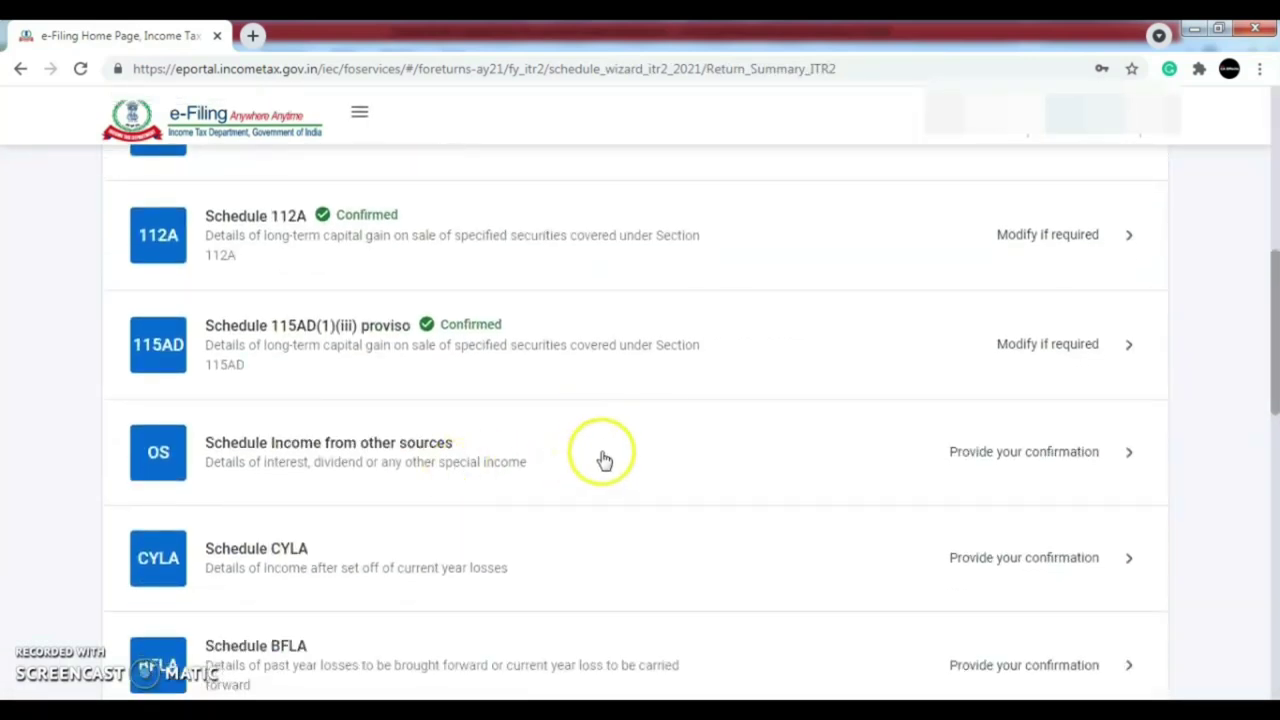
left_click(985, 455)
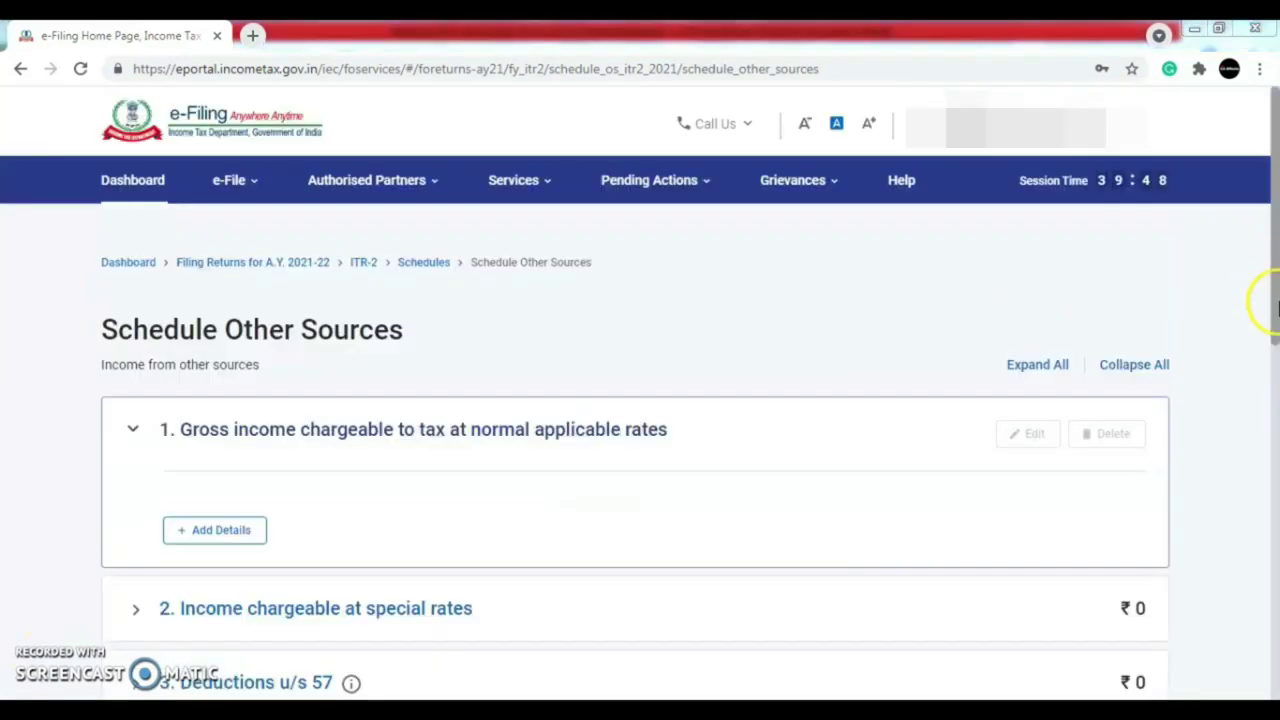
left_click_drag(1272, 310, 1273, 386)
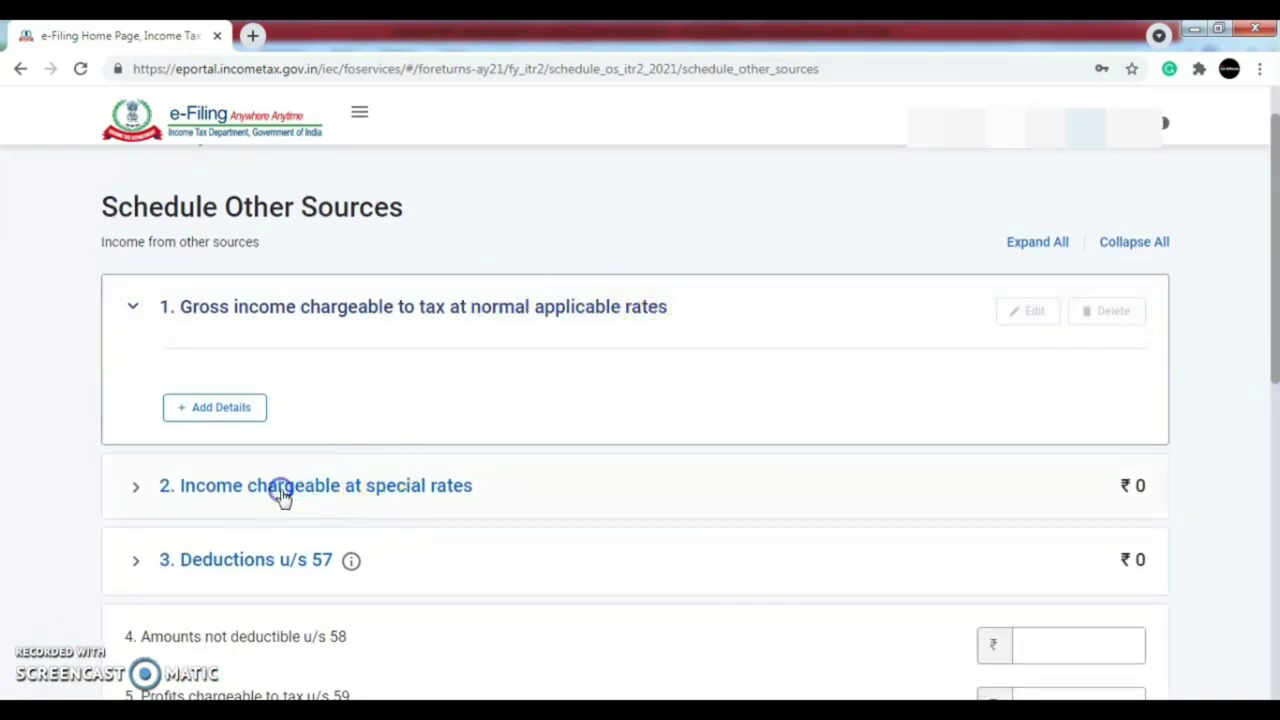
left_click(282, 490)
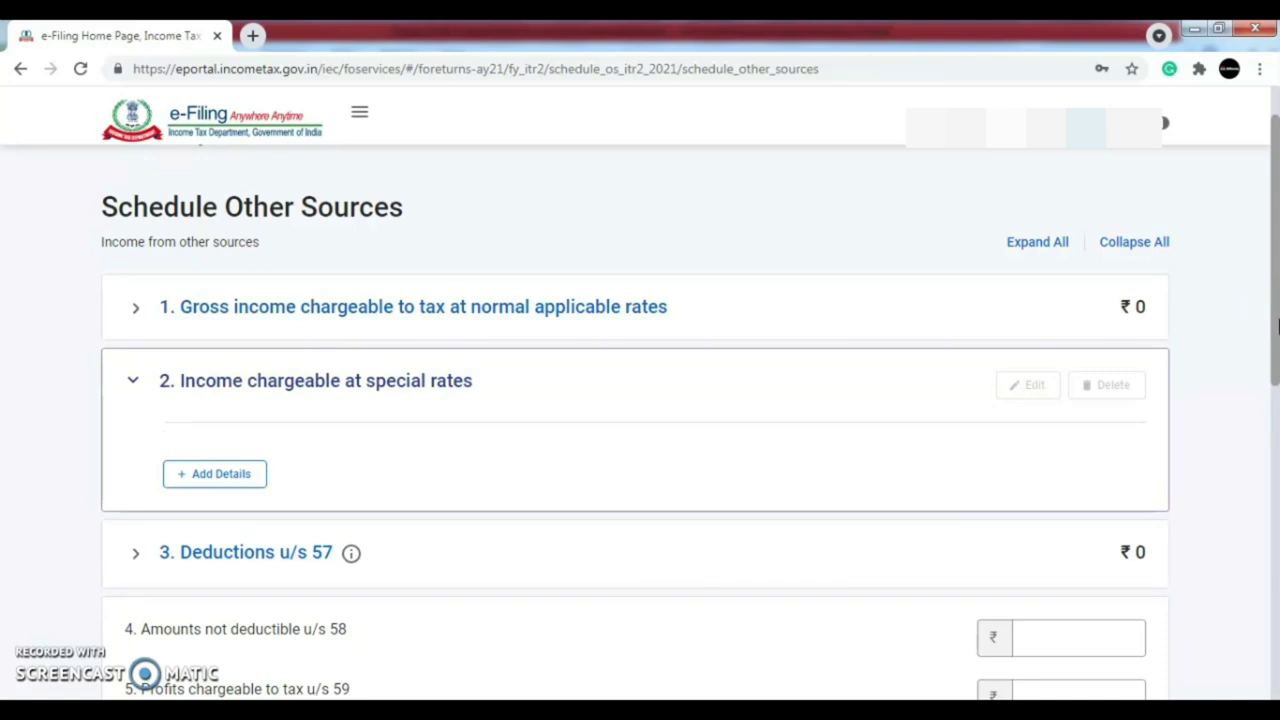
left_click(533, 324)
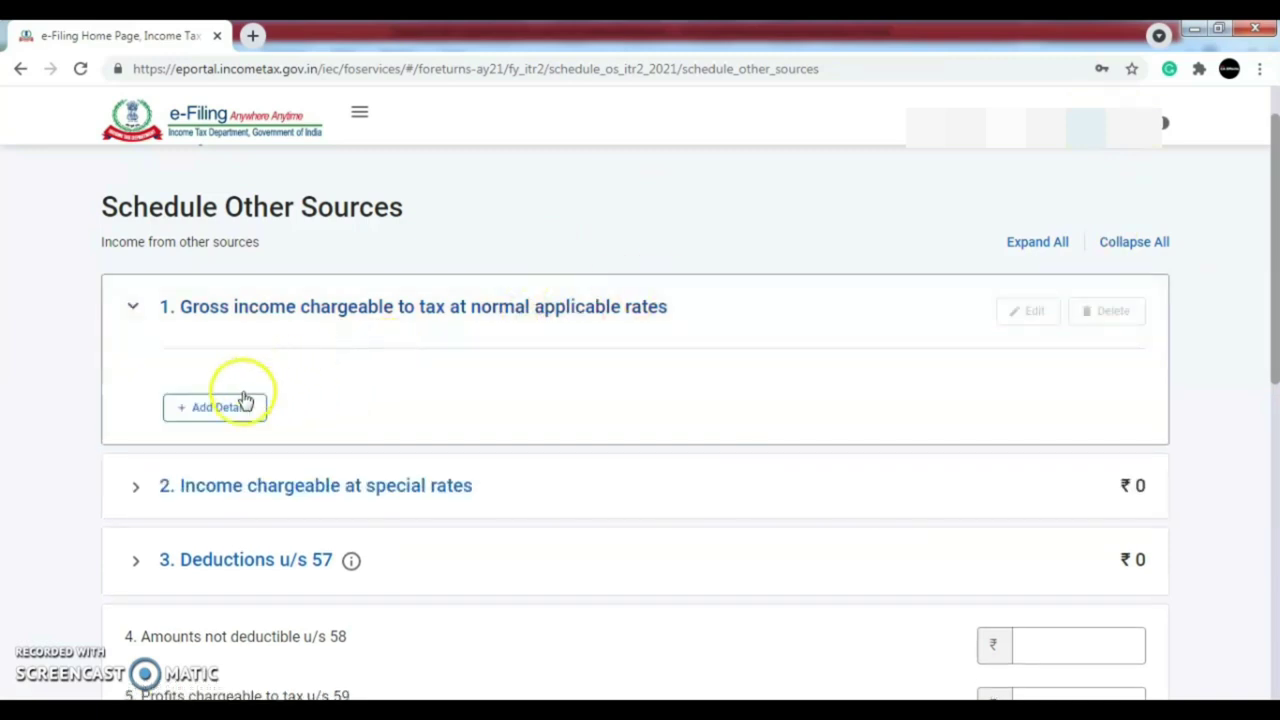
left_click(218, 418)
left_click(371, 494)
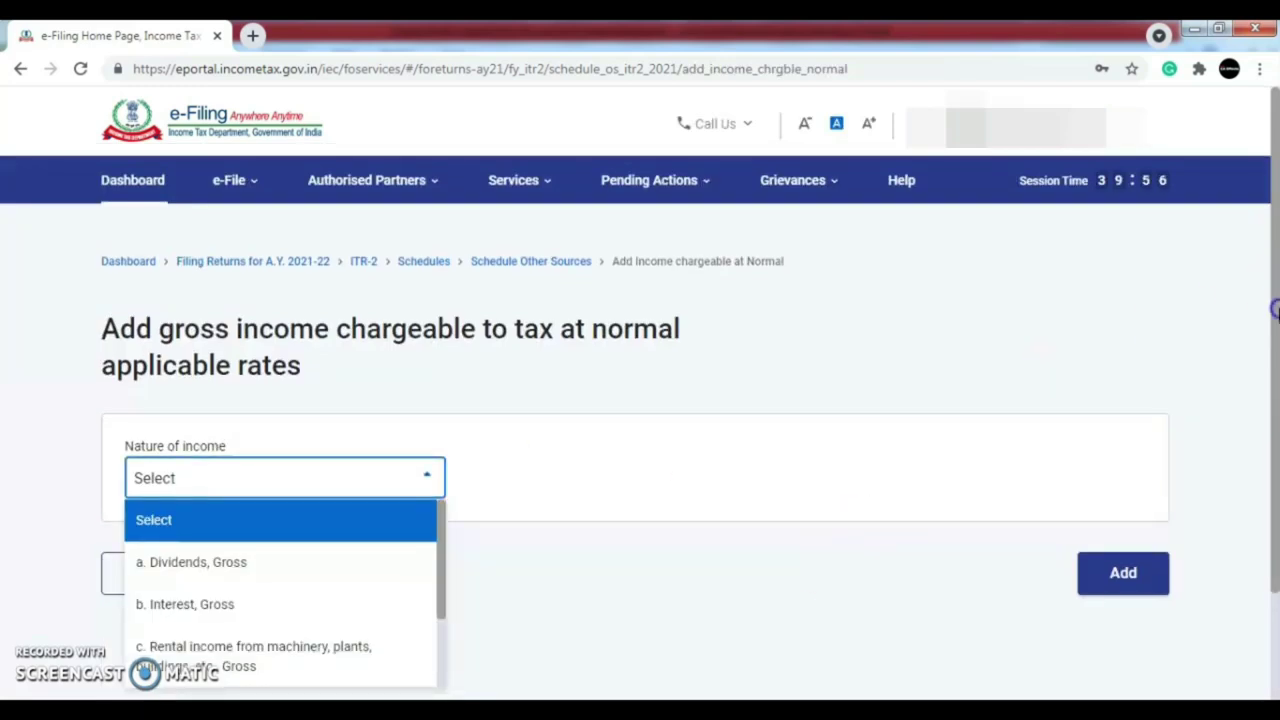
- Add a Dividends, Gross entry of ₹1,58,376, leaving the second dividend field at 0
scroll(1262, 300, "down", 1)
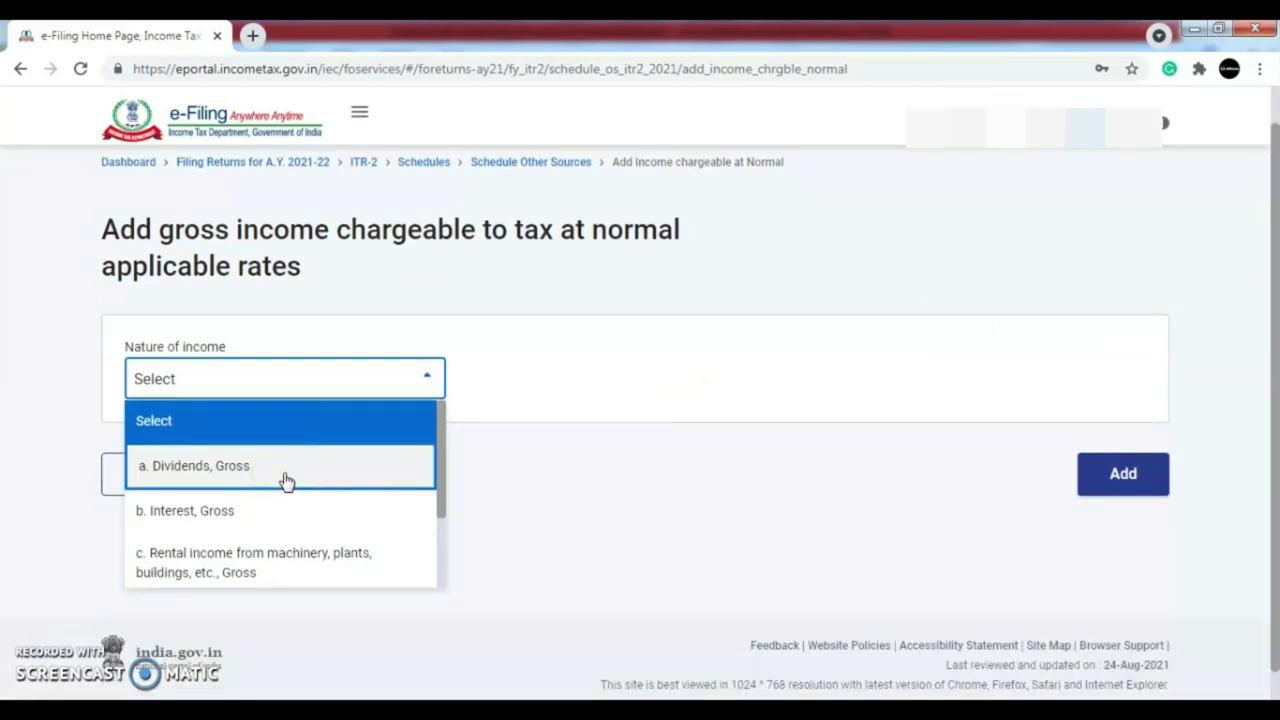
left_click(285, 478)
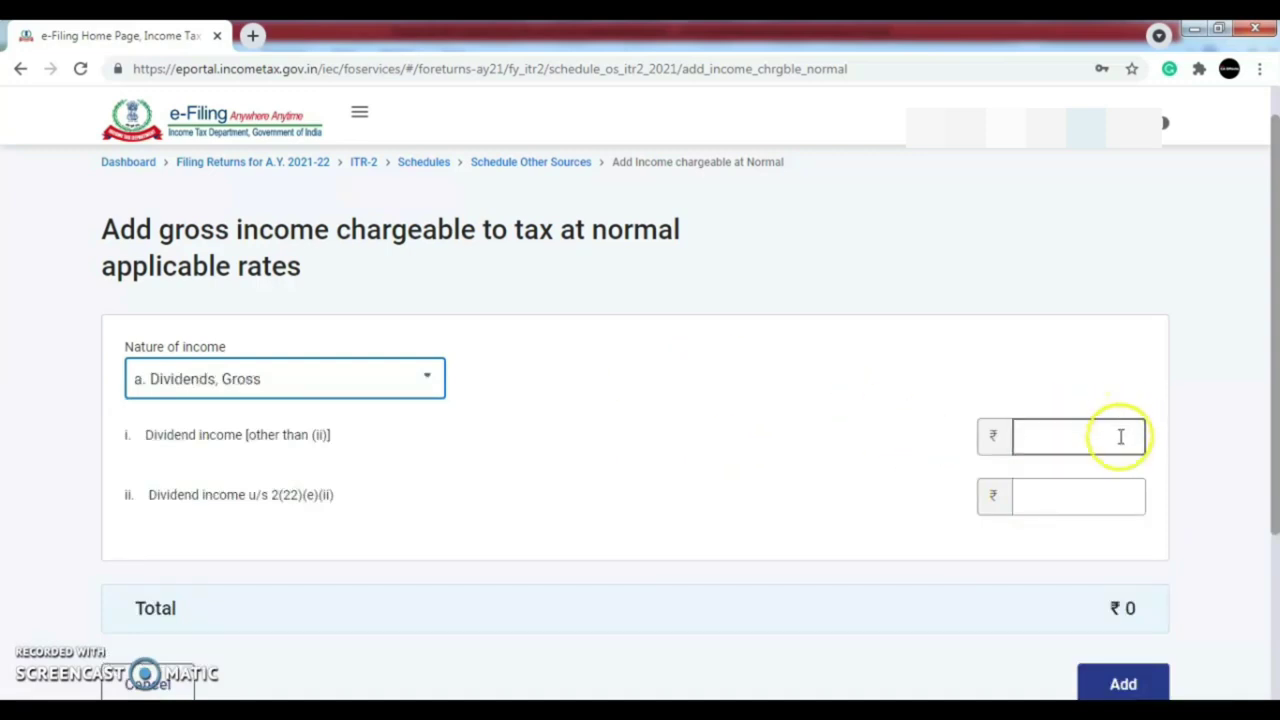
type("158376")
left_click(1125, 484)
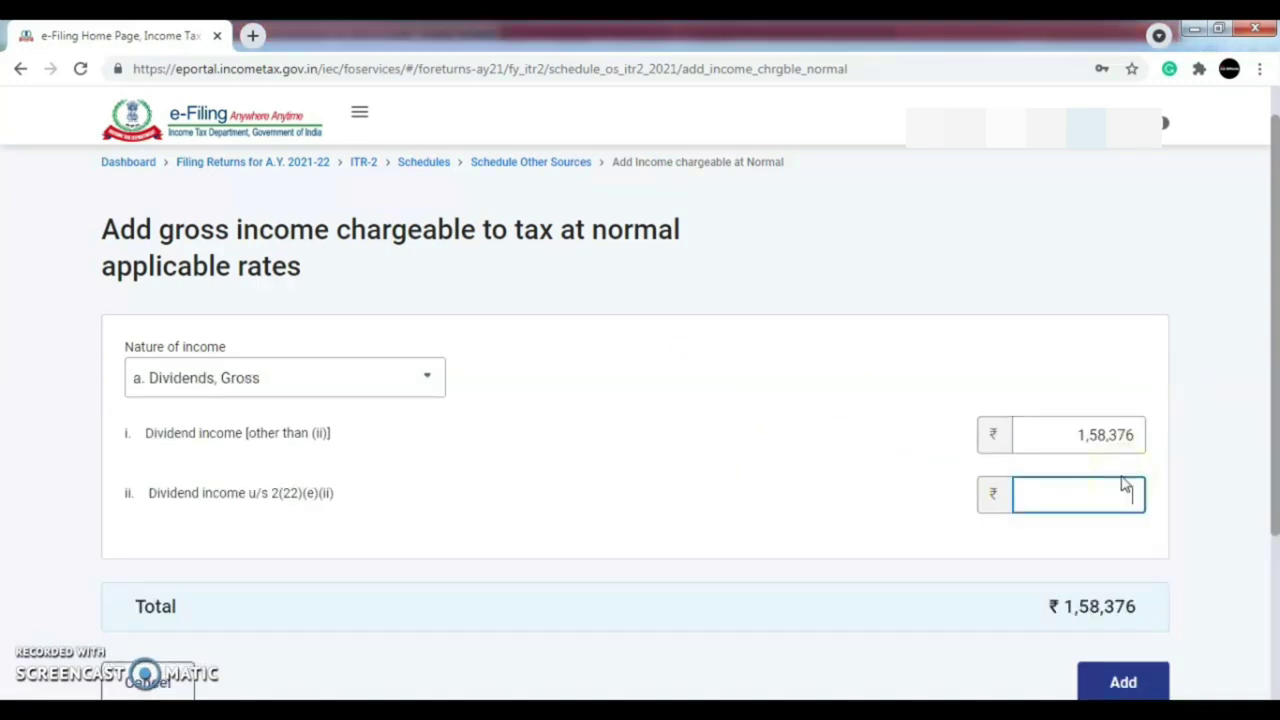
key("Tab")
scroll(1183, 528, "down", 1)
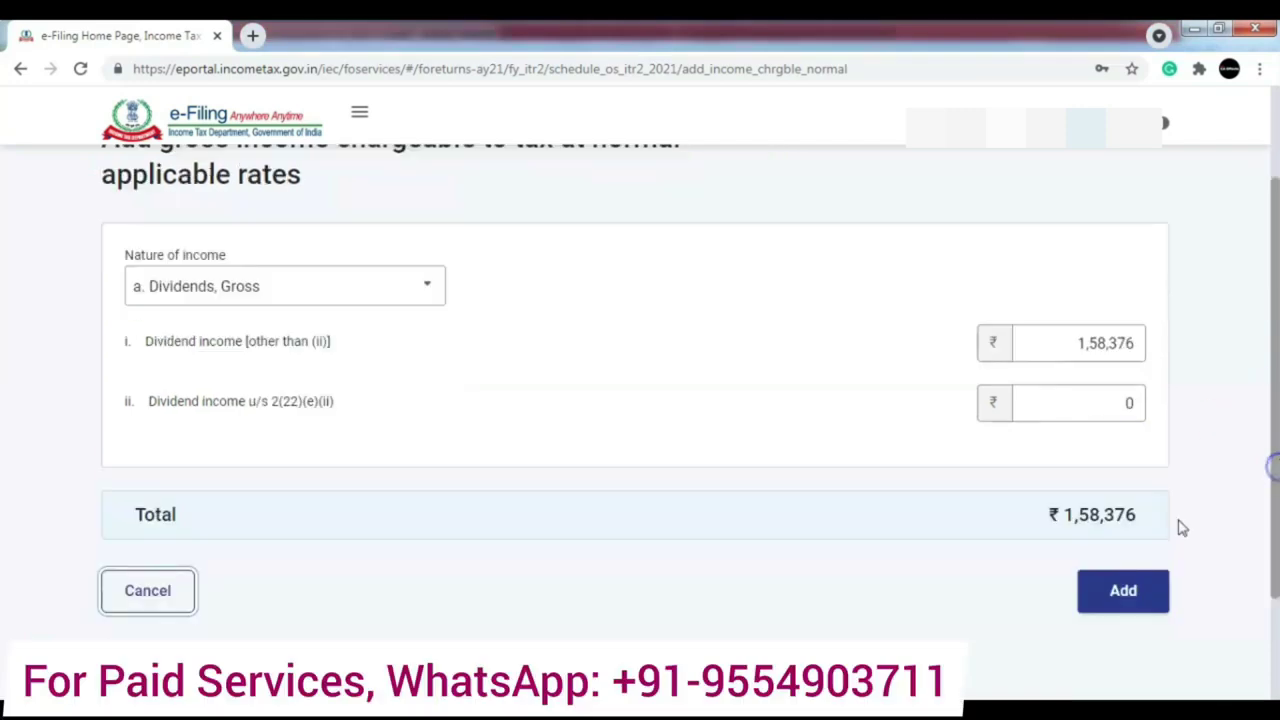
left_click(1103, 605)
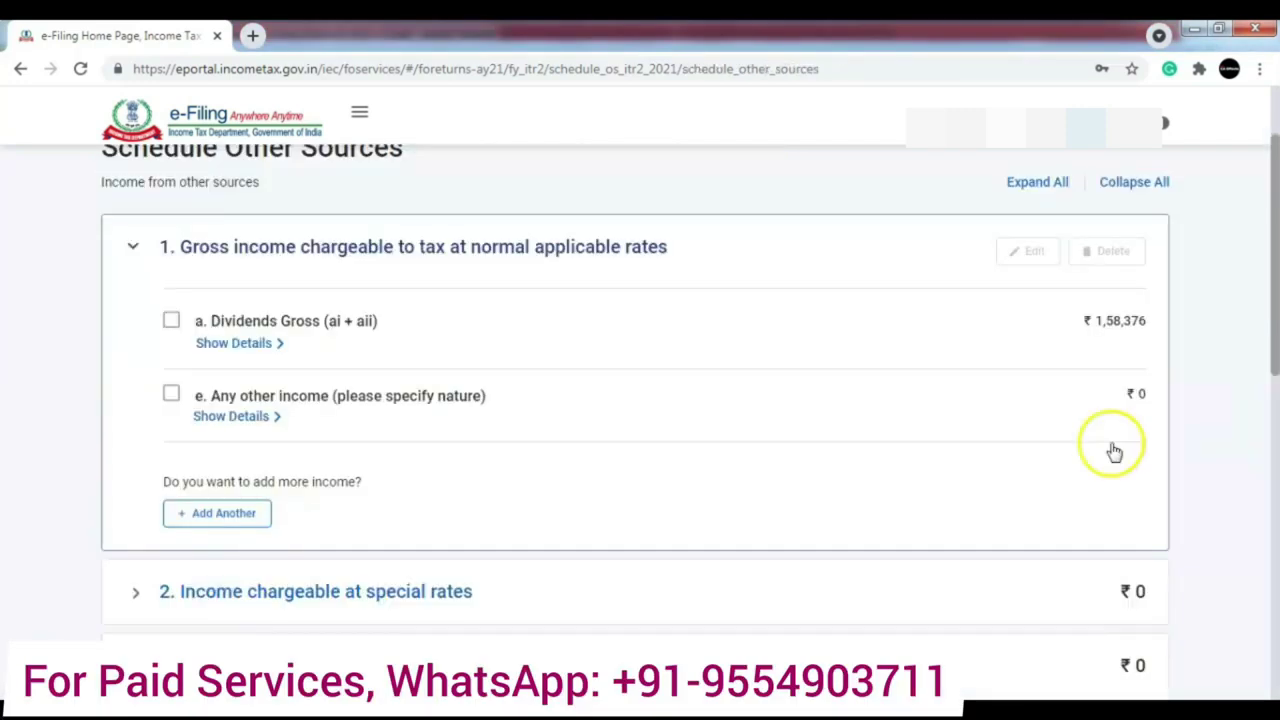
- Start another income entry at normal rates with Interest, Gross as its nature
left_click(247, 515)
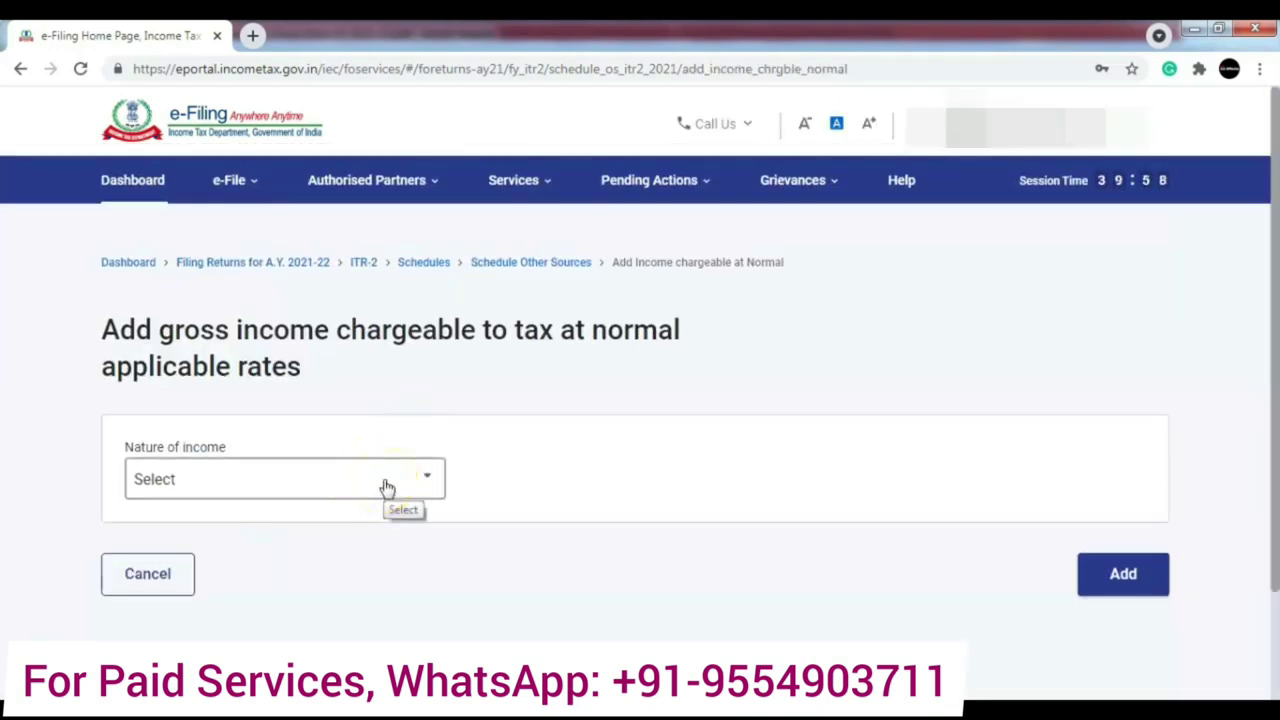
left_click(387, 487)
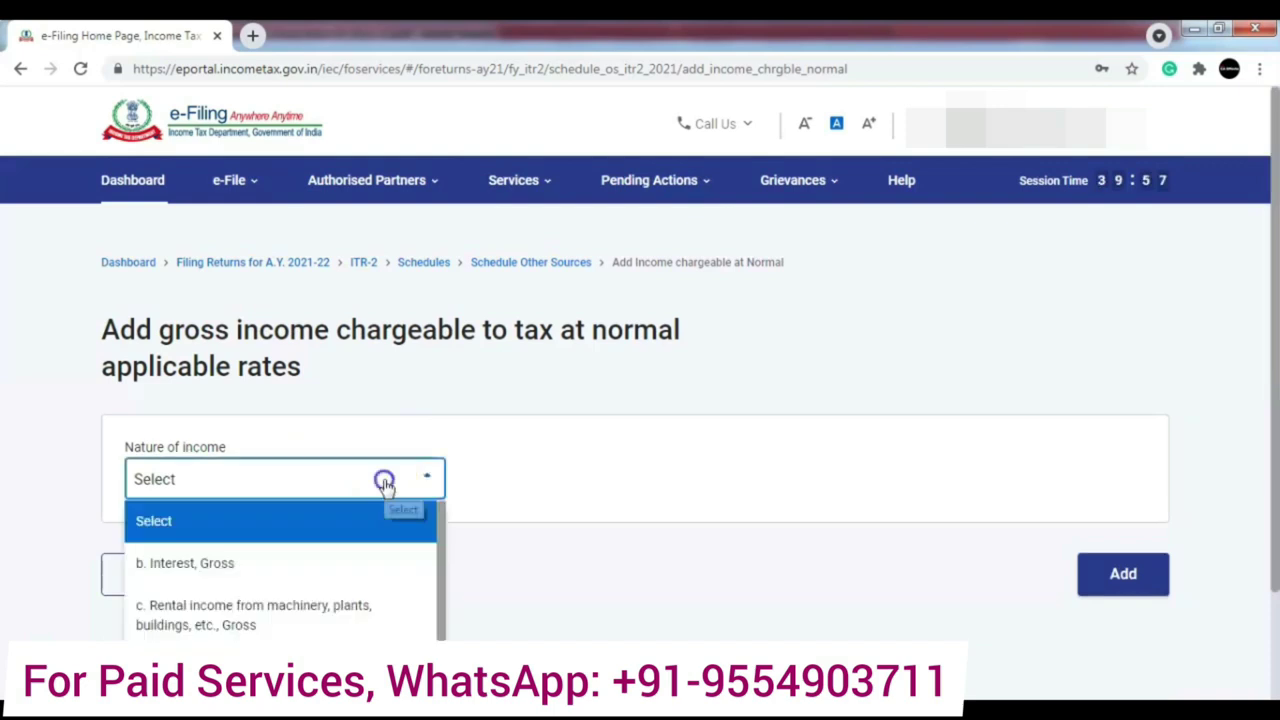
left_click(352, 567)
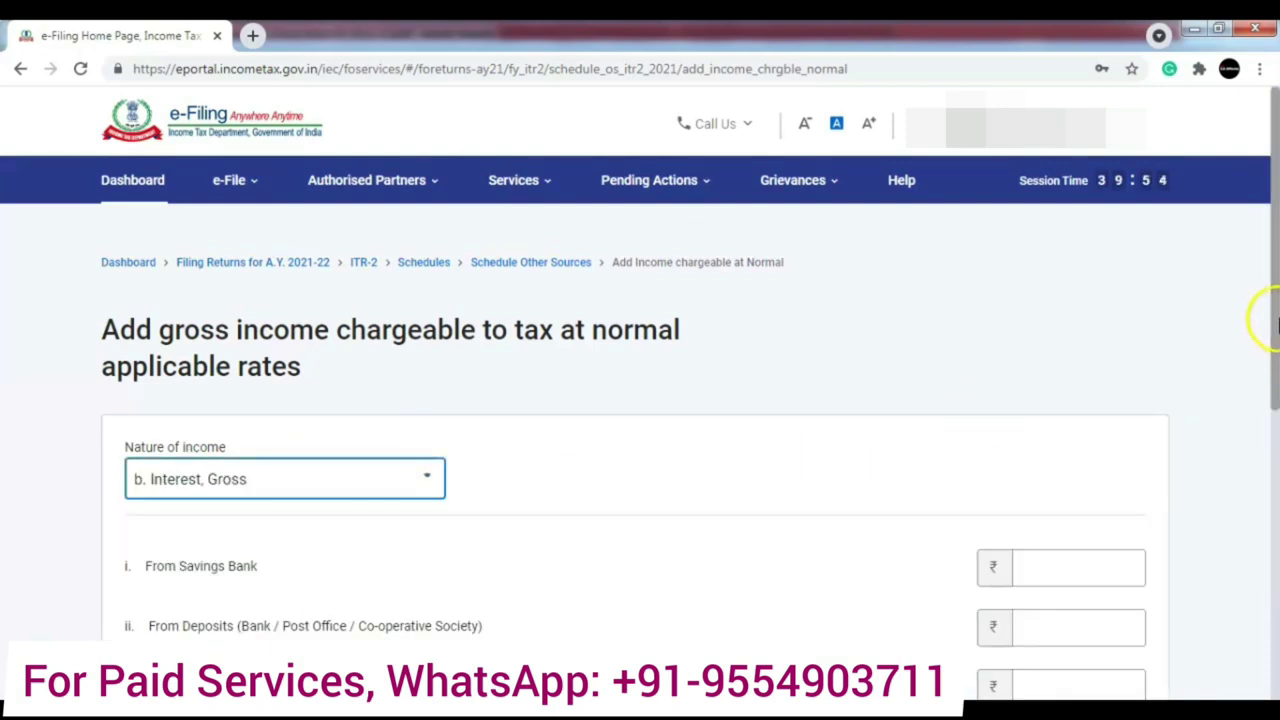
left_click_drag(1275, 320, 1274, 414)
left_click(865, 440)
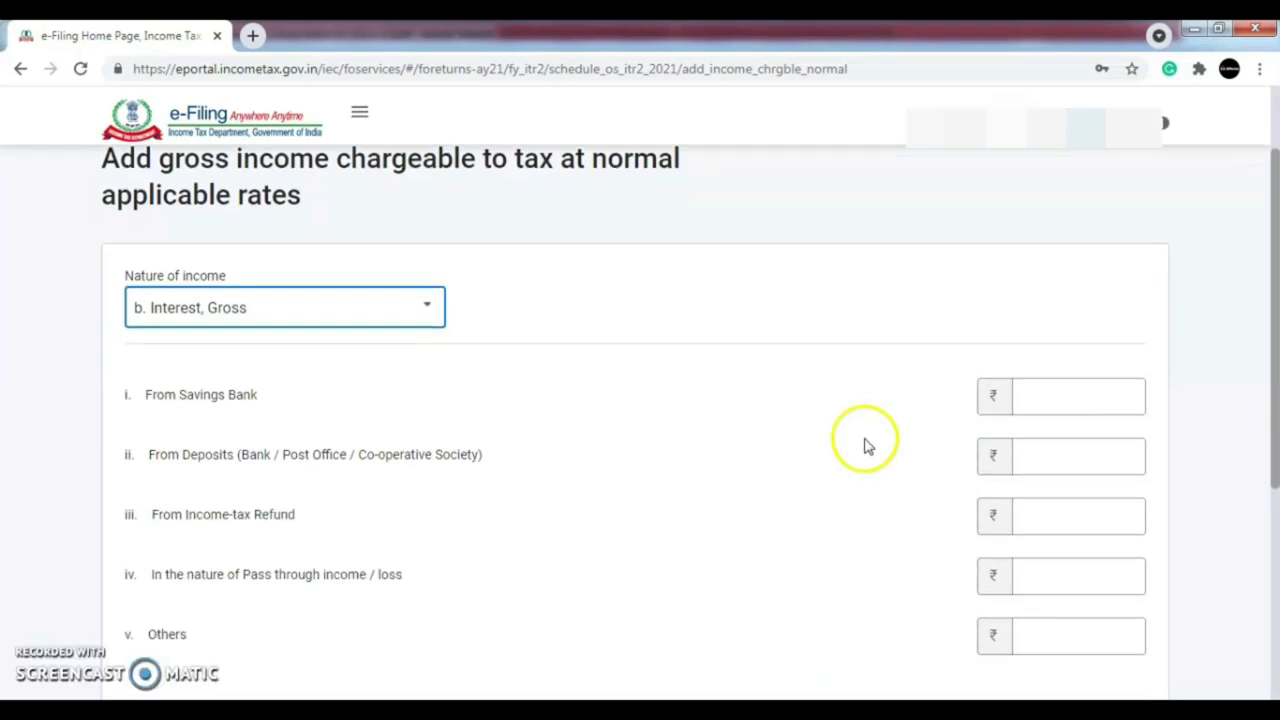
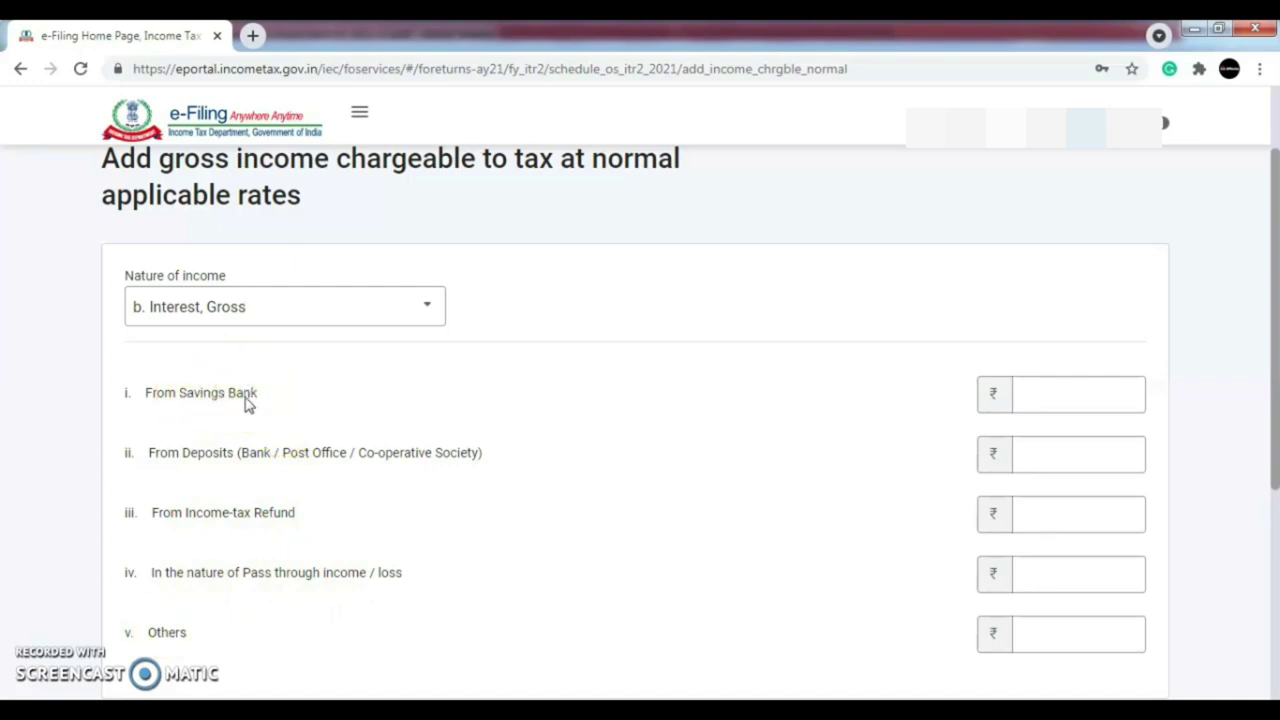
- Add gross interest: ₹12,908 savings bank, ₹2,46,774 deposits and ₹3,176 tax refund, checking the PDF figures
left_click(1101, 400)
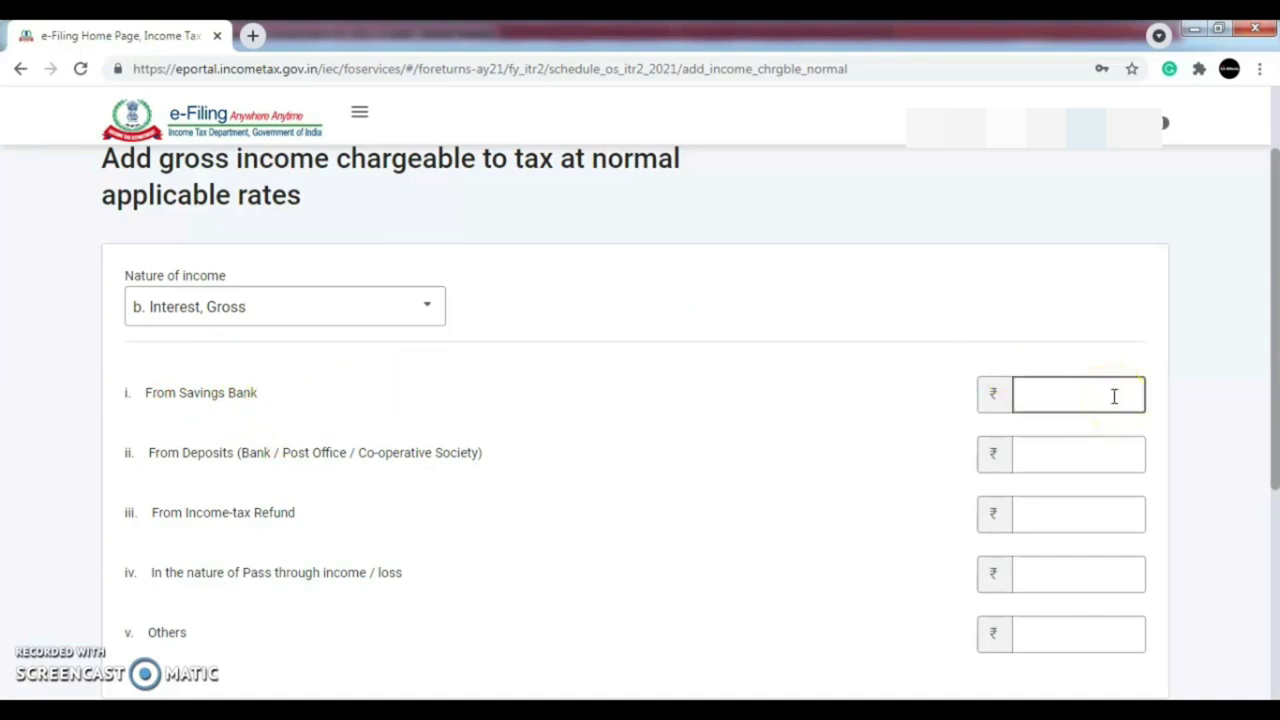
left_click_drag(1274, 363, 1275, 325)
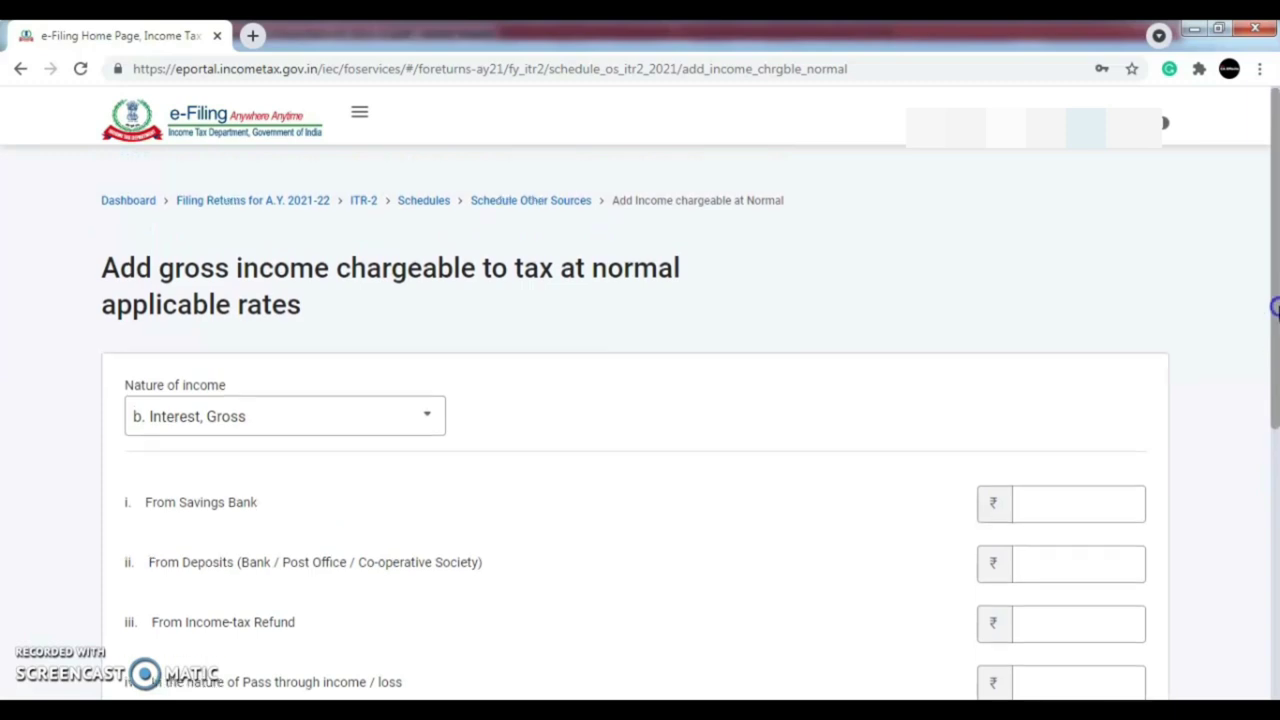
left_click_drag(1278, 330, 1275, 362)
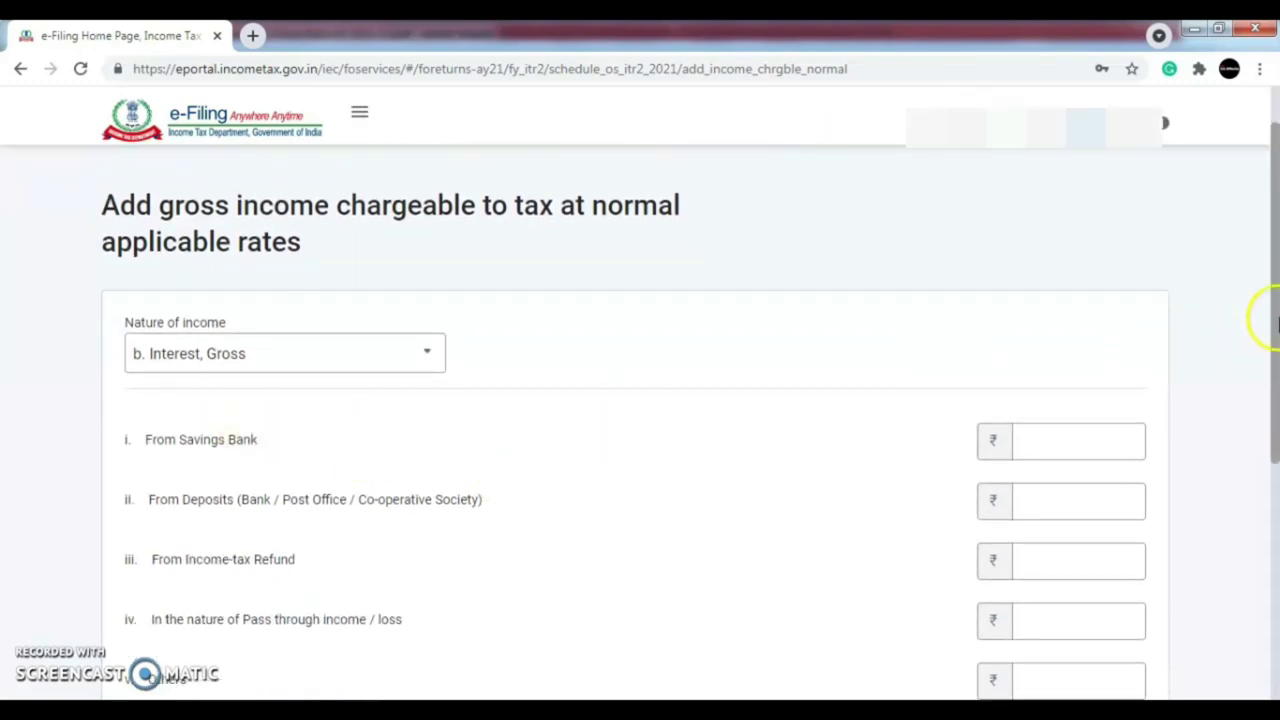
left_click_drag(1275, 313, 1275, 342)
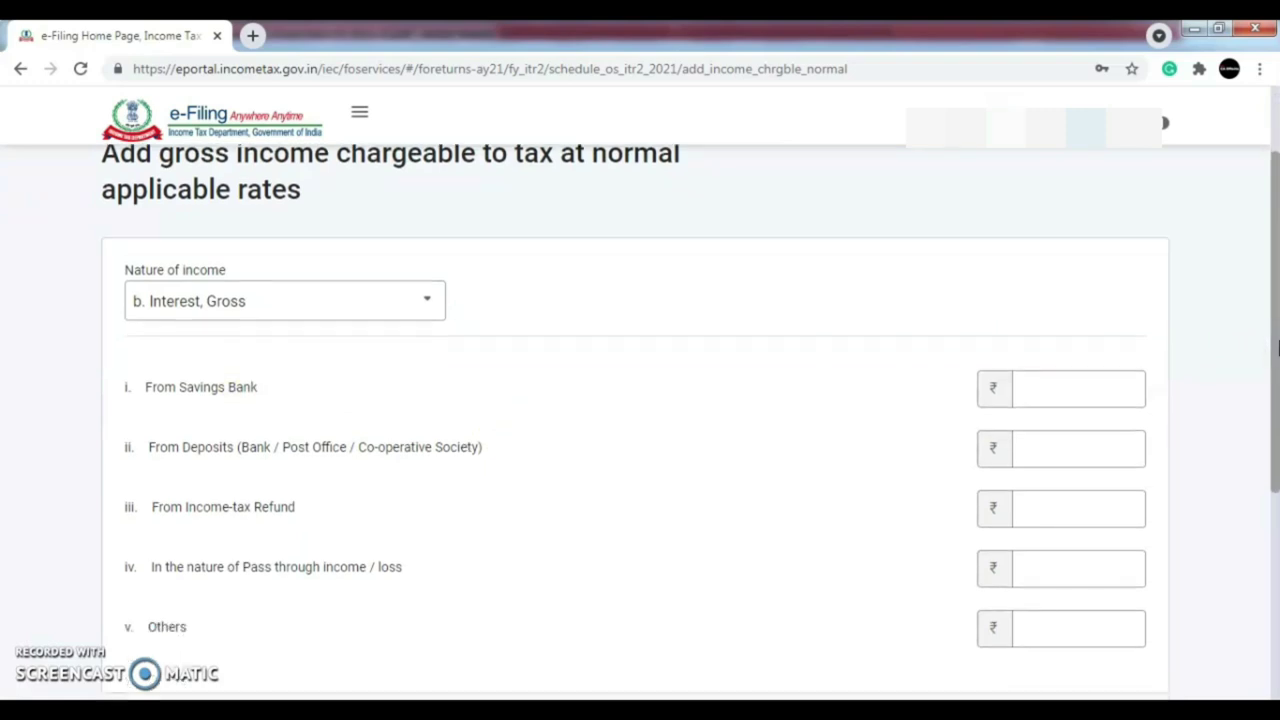
left_click(1069, 389)
left_click(1068, 389)
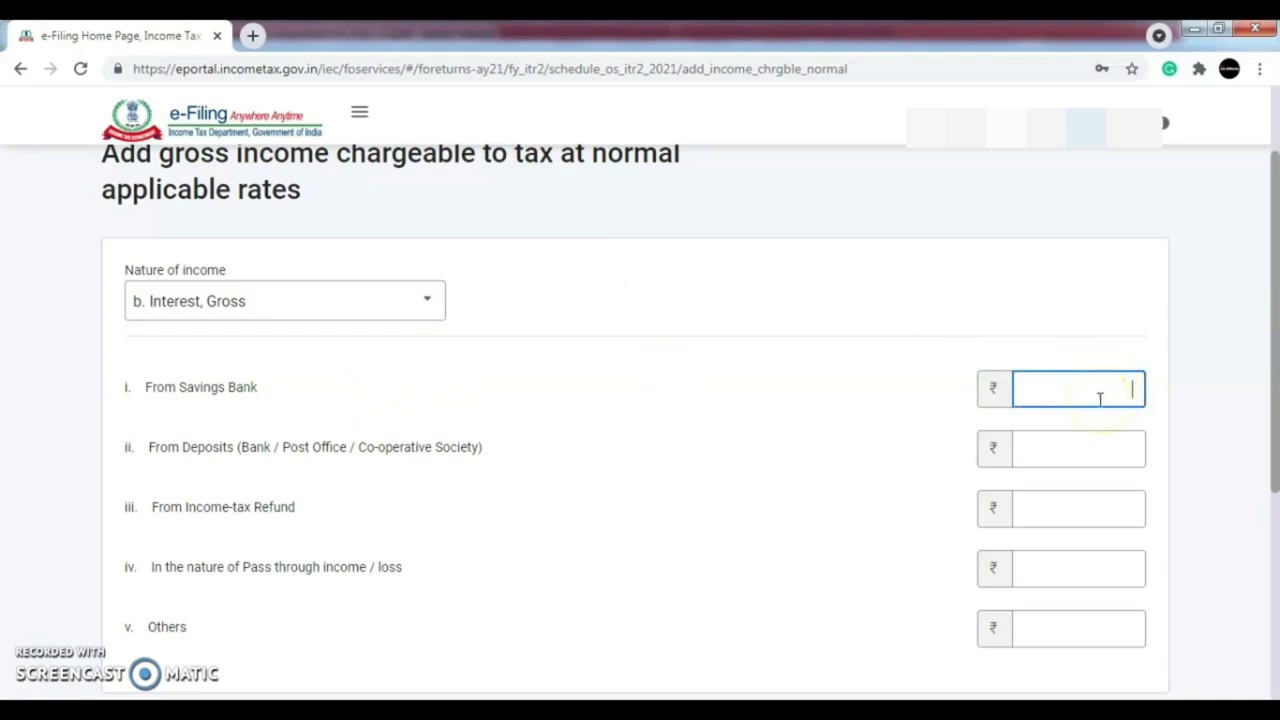
type("12908")
key("Tab")
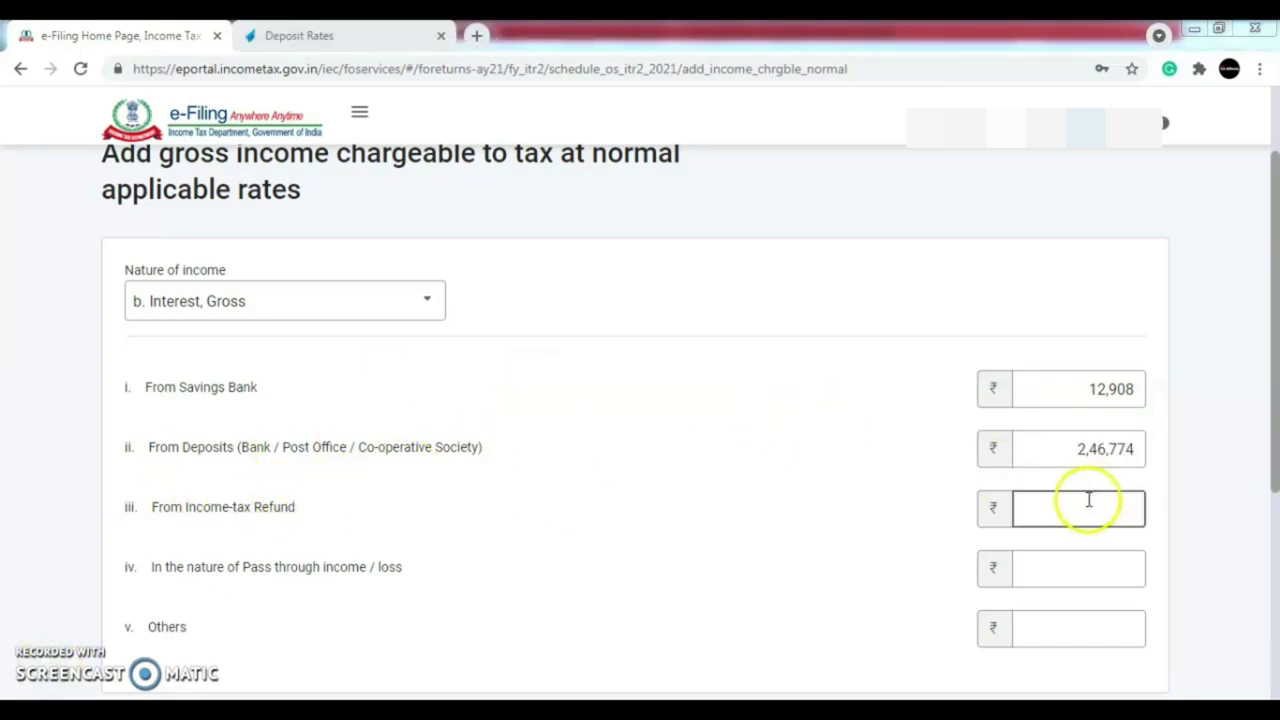
mouse_move(1272, 430)
left_mouse_down()
mouse_move(1275, 533)
mouse_move(1275, 445)
left_mouse_up()
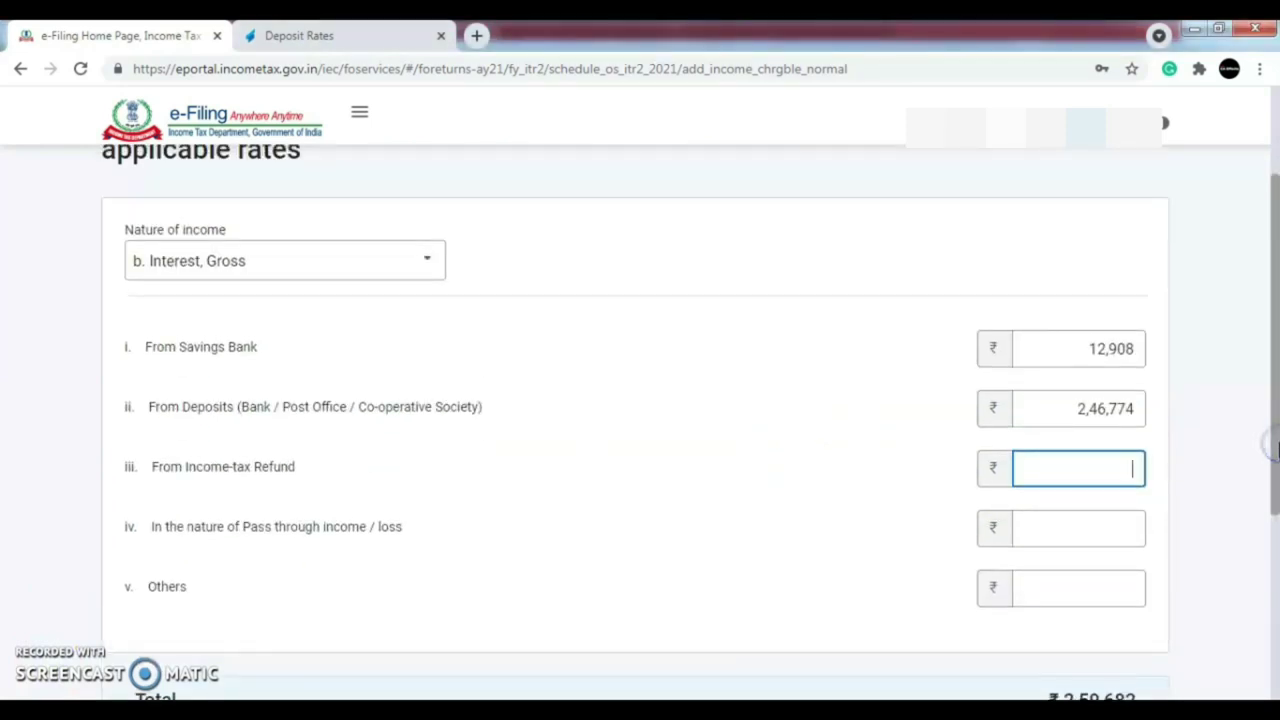
key("alt+Tab")
key("alt+Tab")
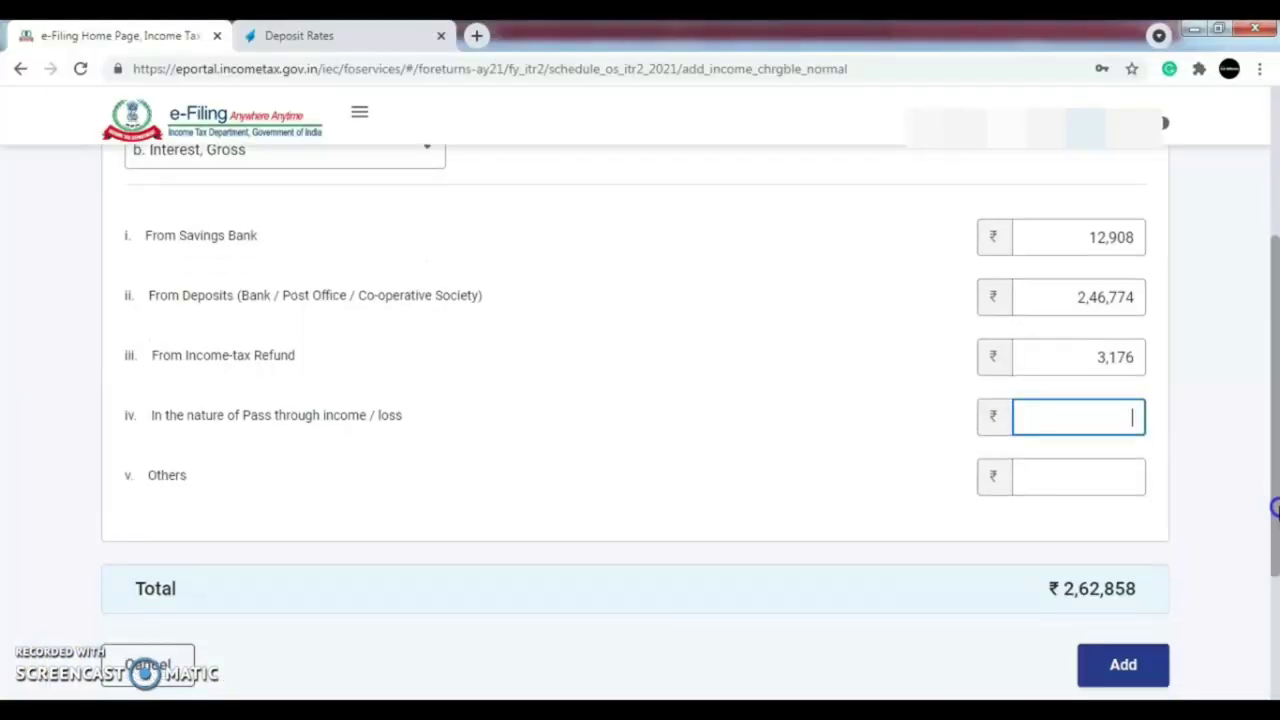
scroll(640, 400, "down", 1)
left_click(1120, 600)
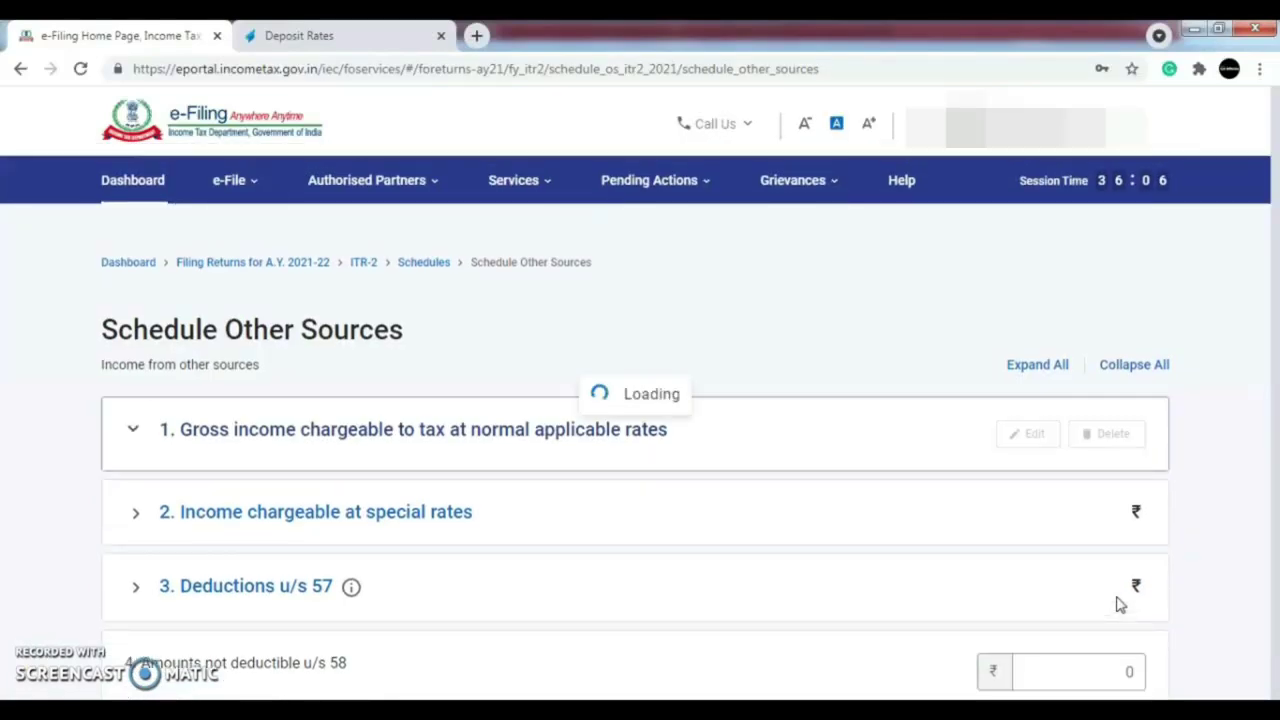
- Fill in the quarterly dividend income accrual amounts in section 10 and confirm Schedule Other Sources
left_click_drag(1272, 250, 1275, 596)
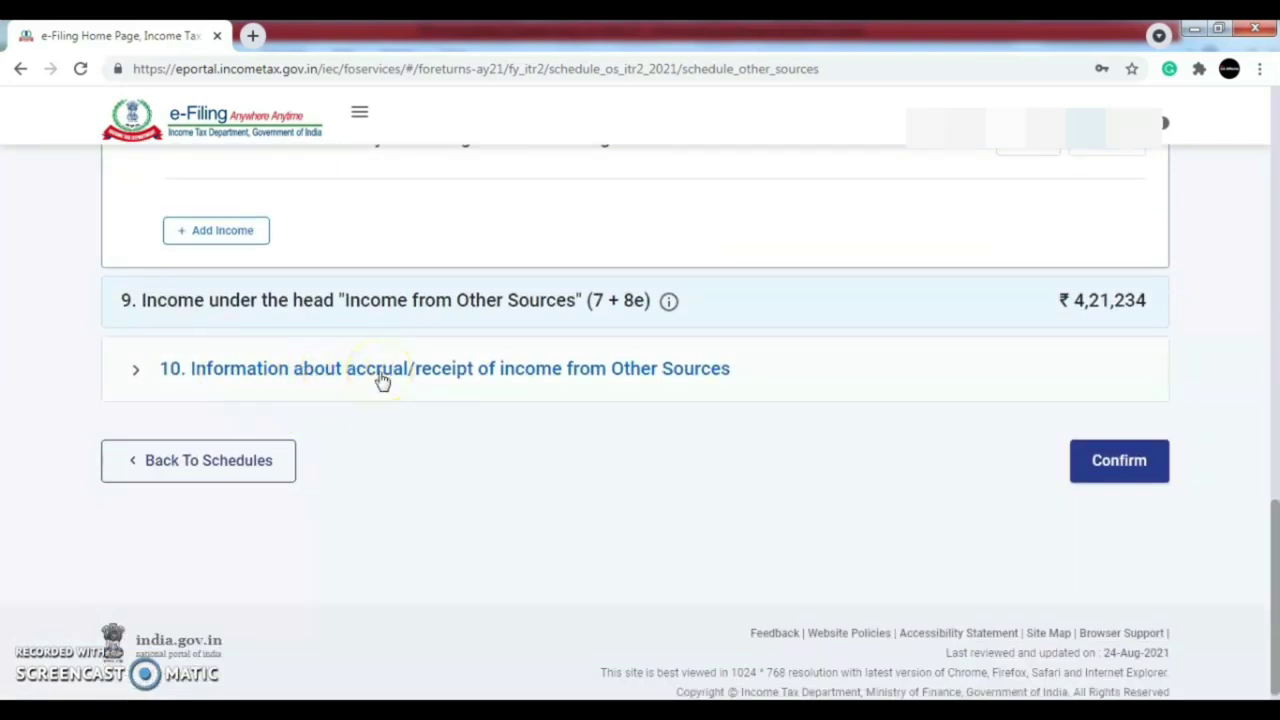
left_click(381, 370)
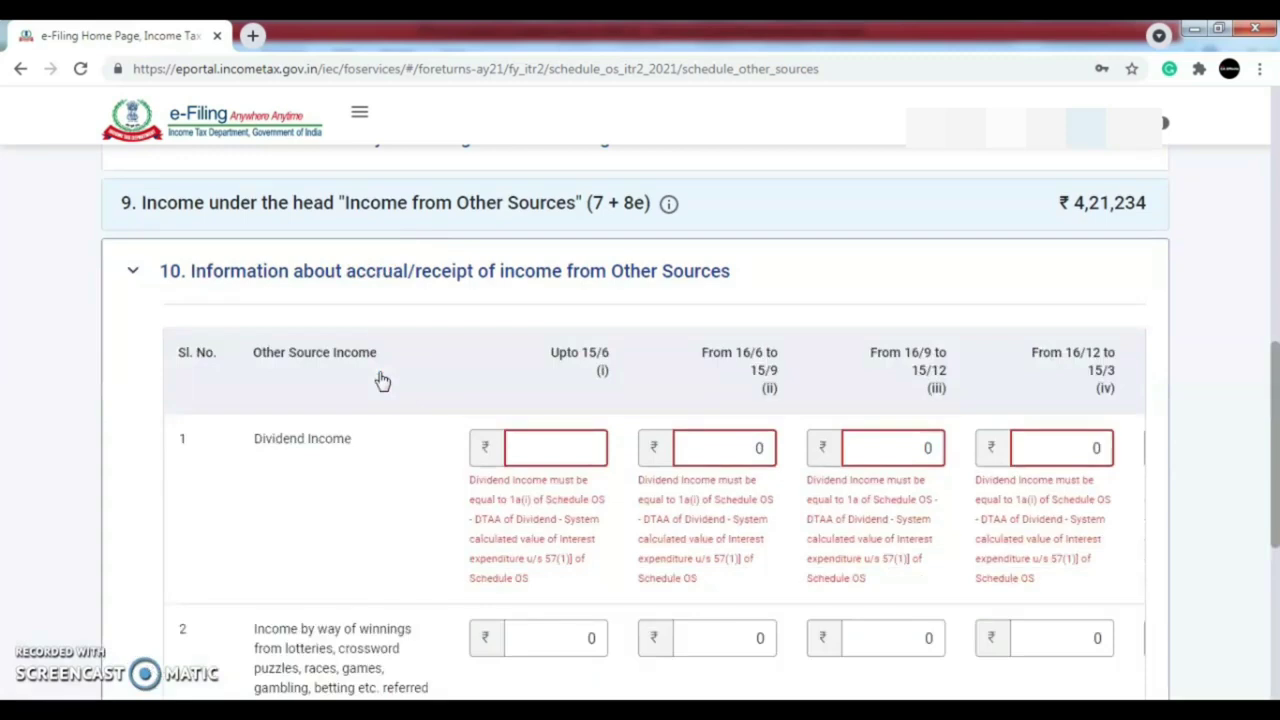
left_click(529, 451)
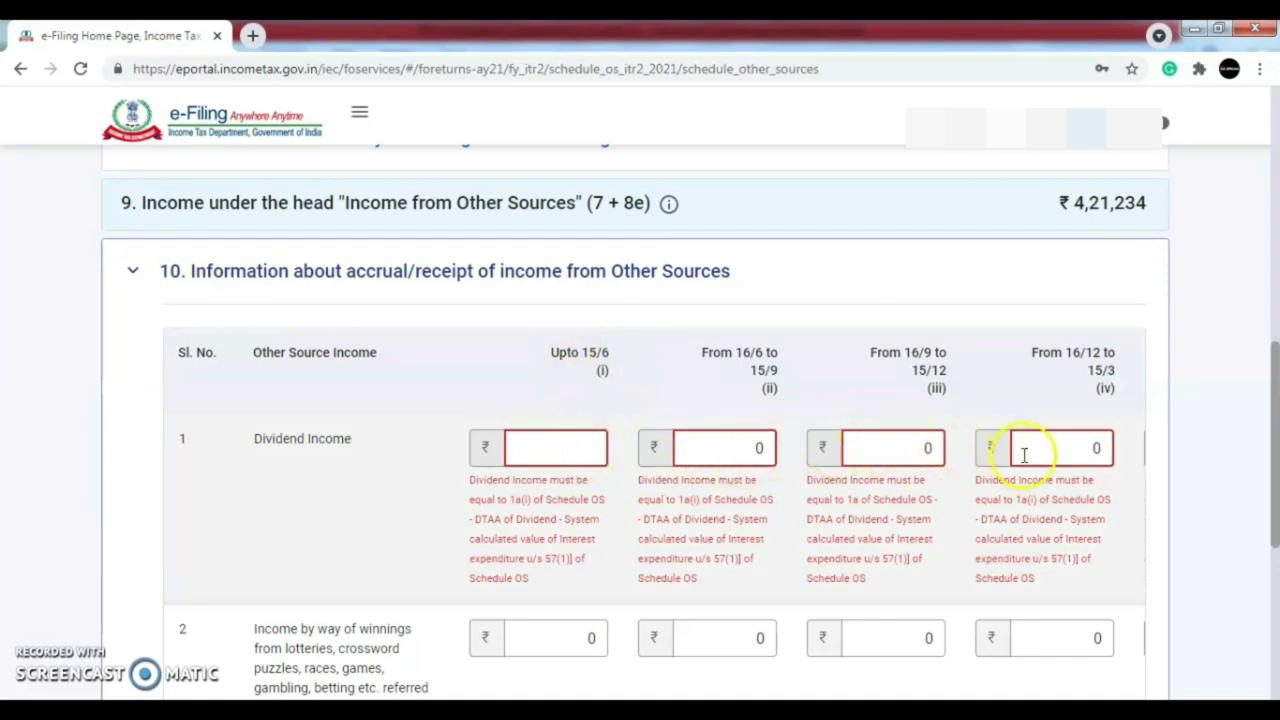
scroll(1203, 406, "down", 1)
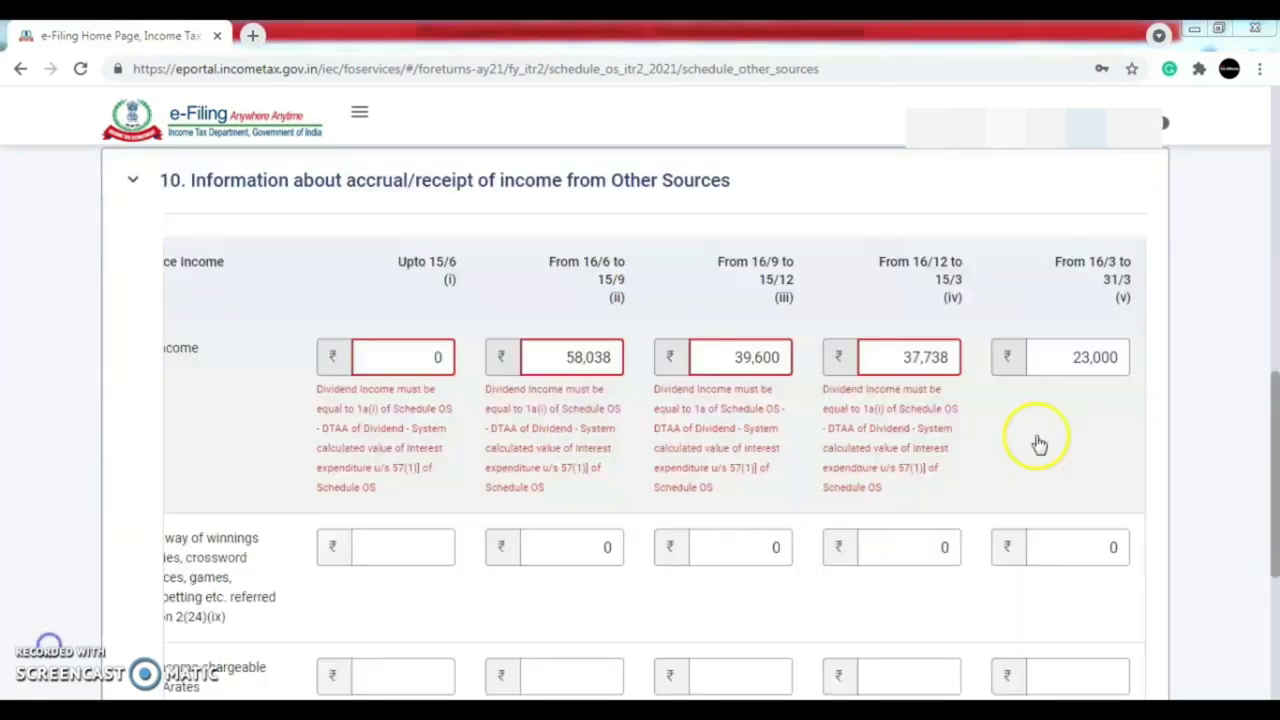
left_click_drag(1275, 428, 1275, 552)
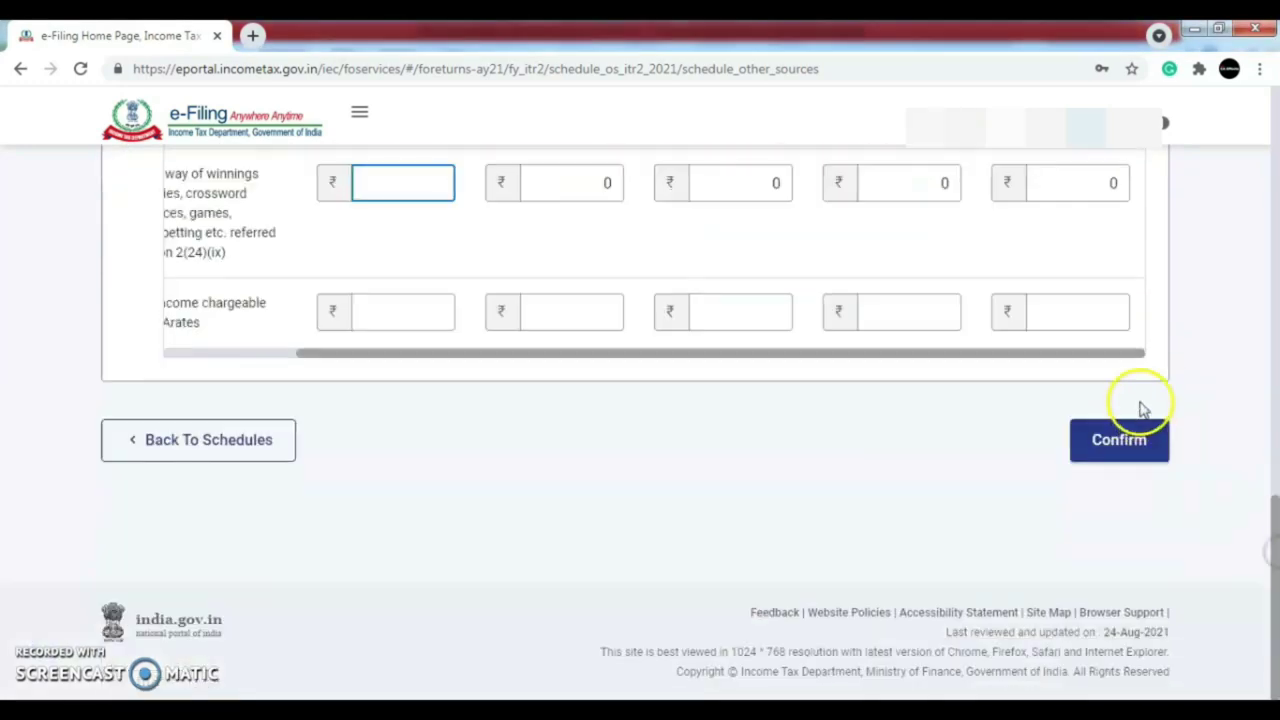
left_click(1142, 442)
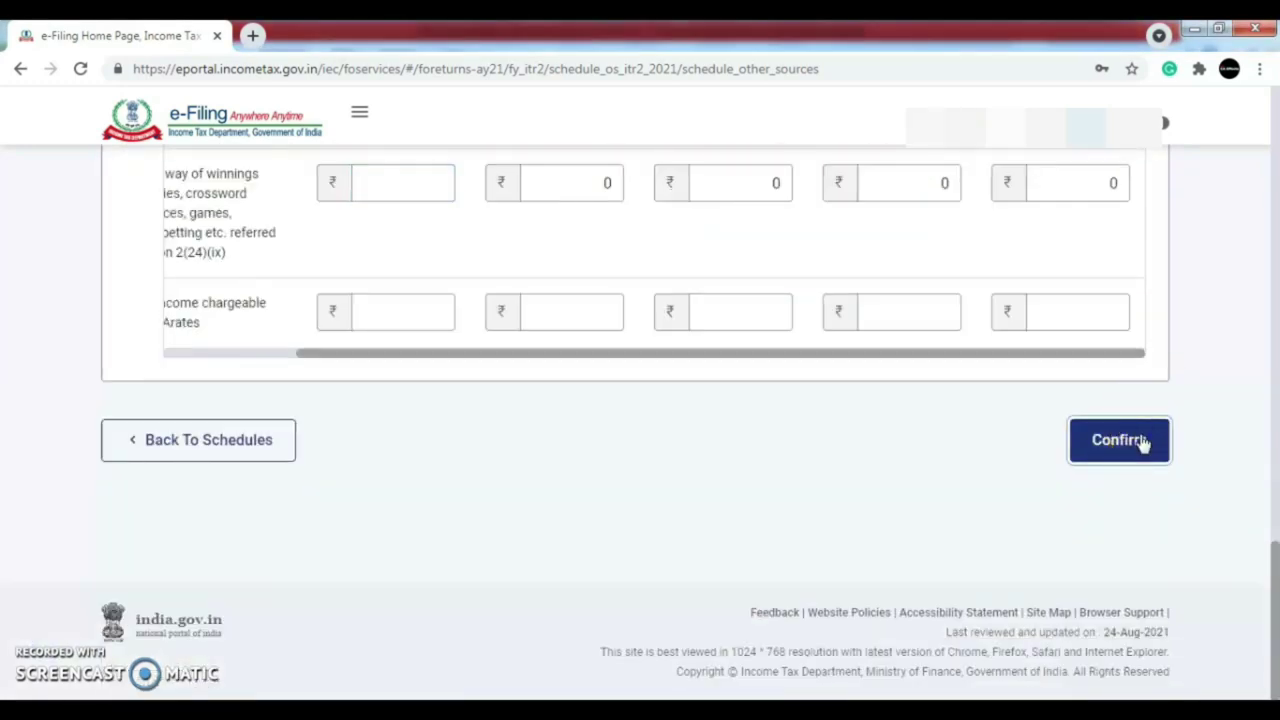
scroll(1265, 200, "down", 3)
left_click_drag(1275, 307, 1275, 410)
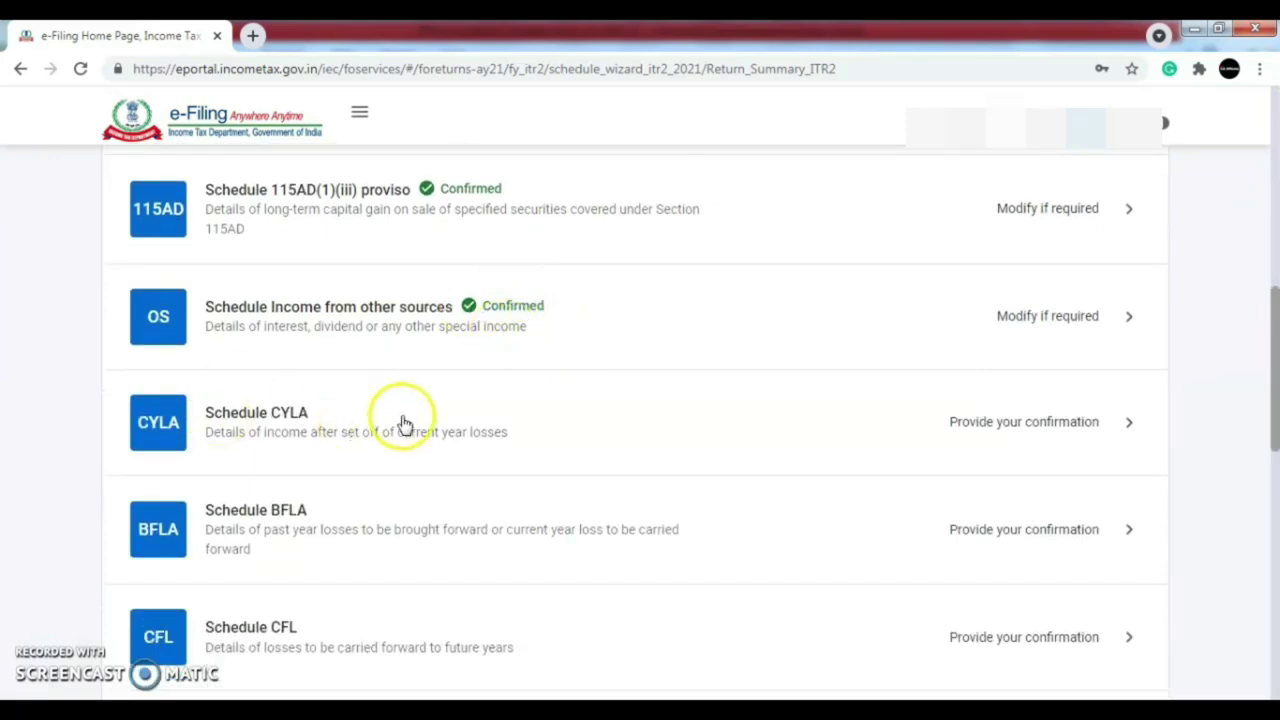
- Review Schedule CYLA's ₹4,21,234 net other-sources income with no losses set off, and confirm it
left_click(1055, 423)
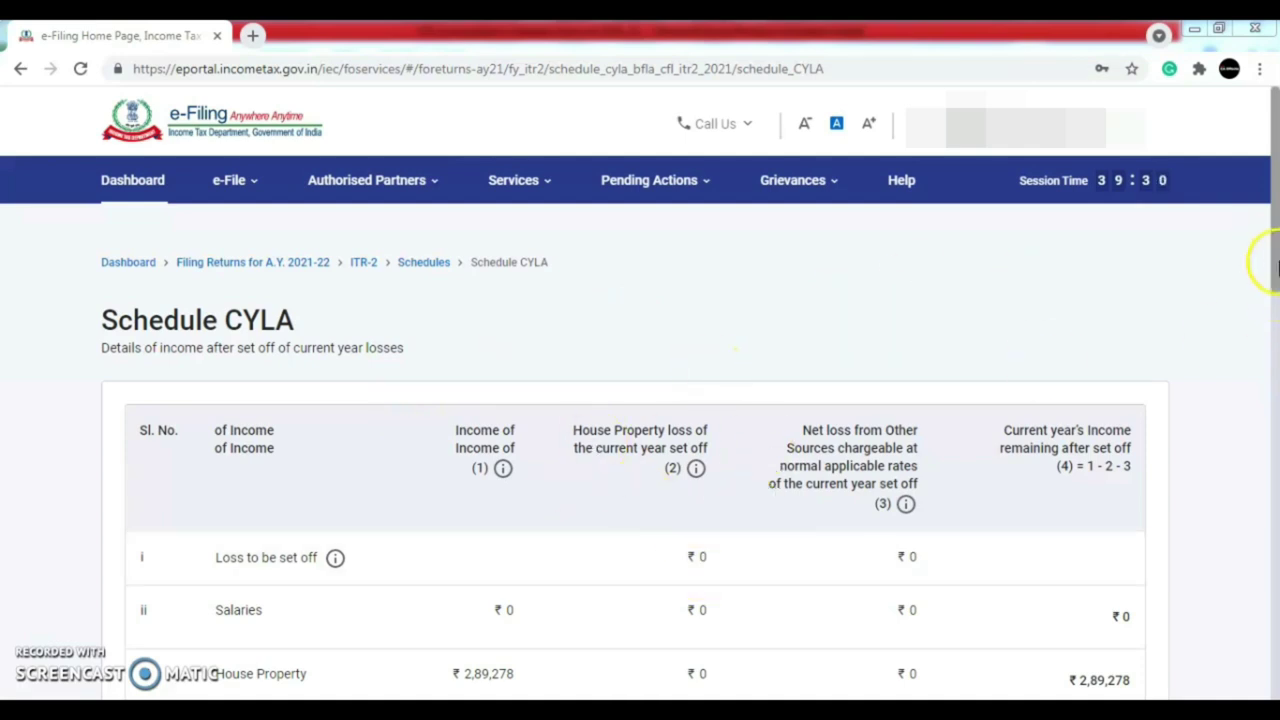
left_click_drag(1275, 262, 1275, 297)
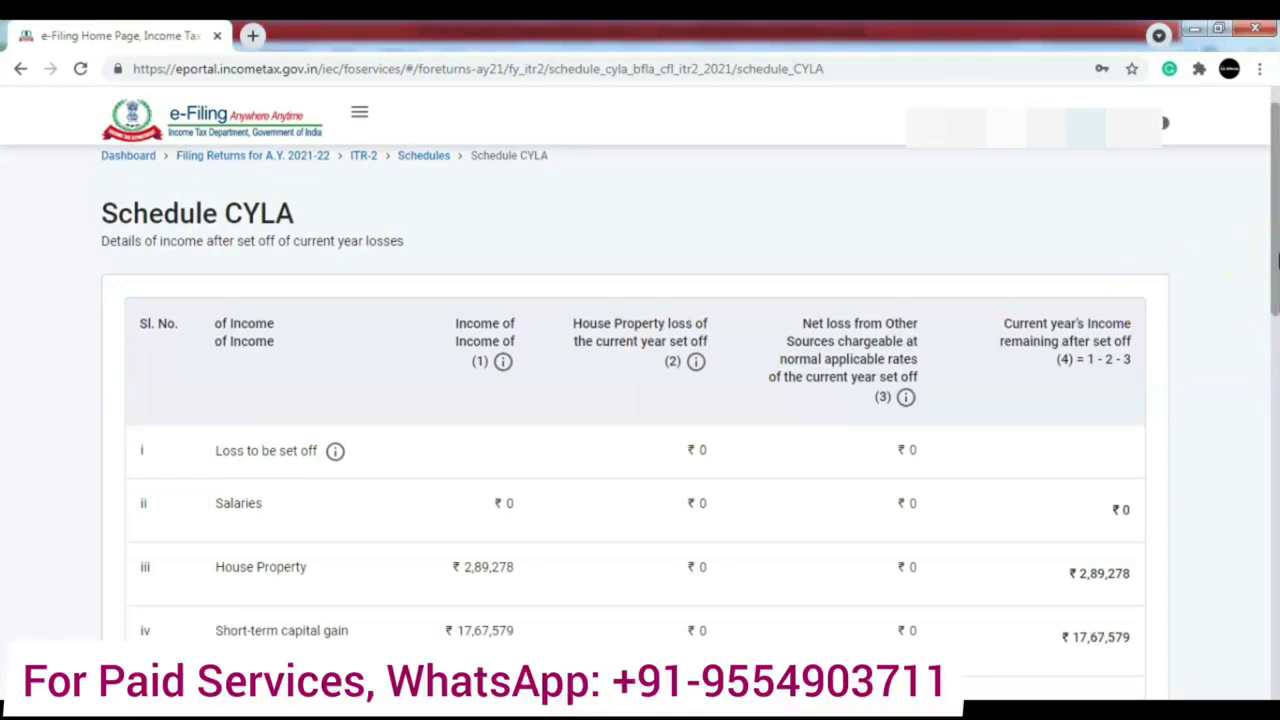
left_click_drag(1270, 237, 1273, 302)
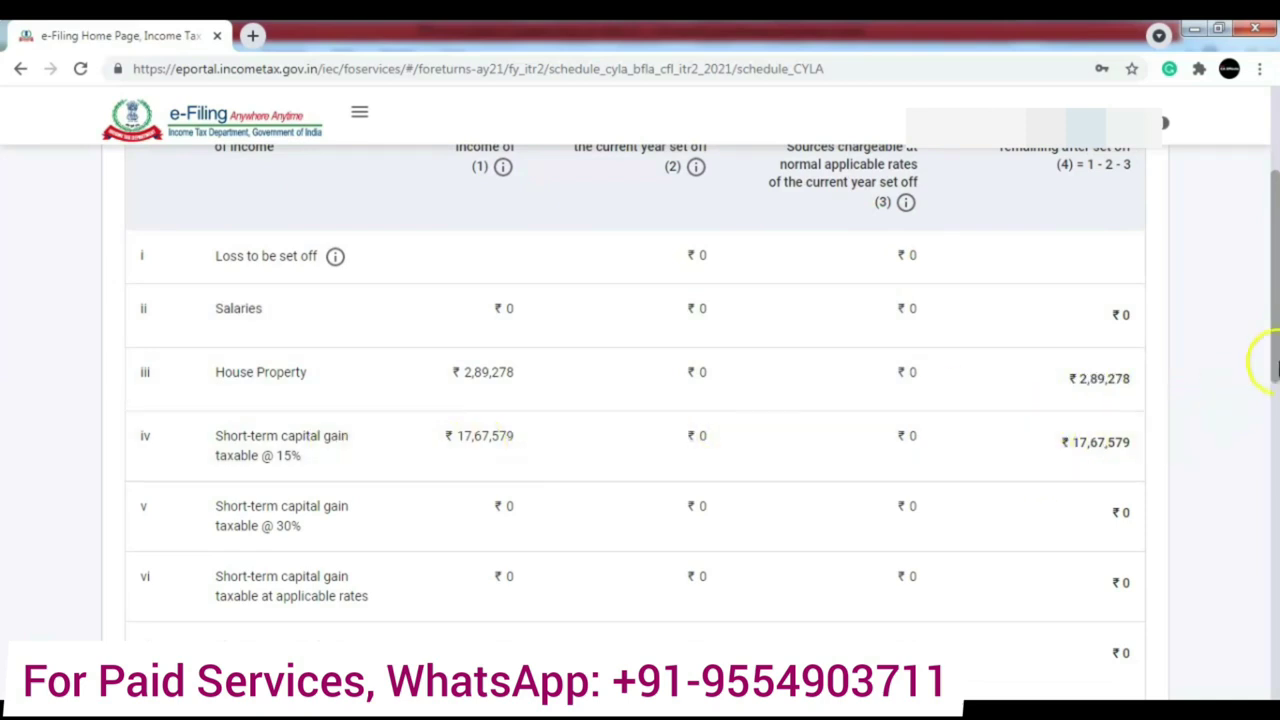
left_click_drag(1276, 318, 1276, 518)
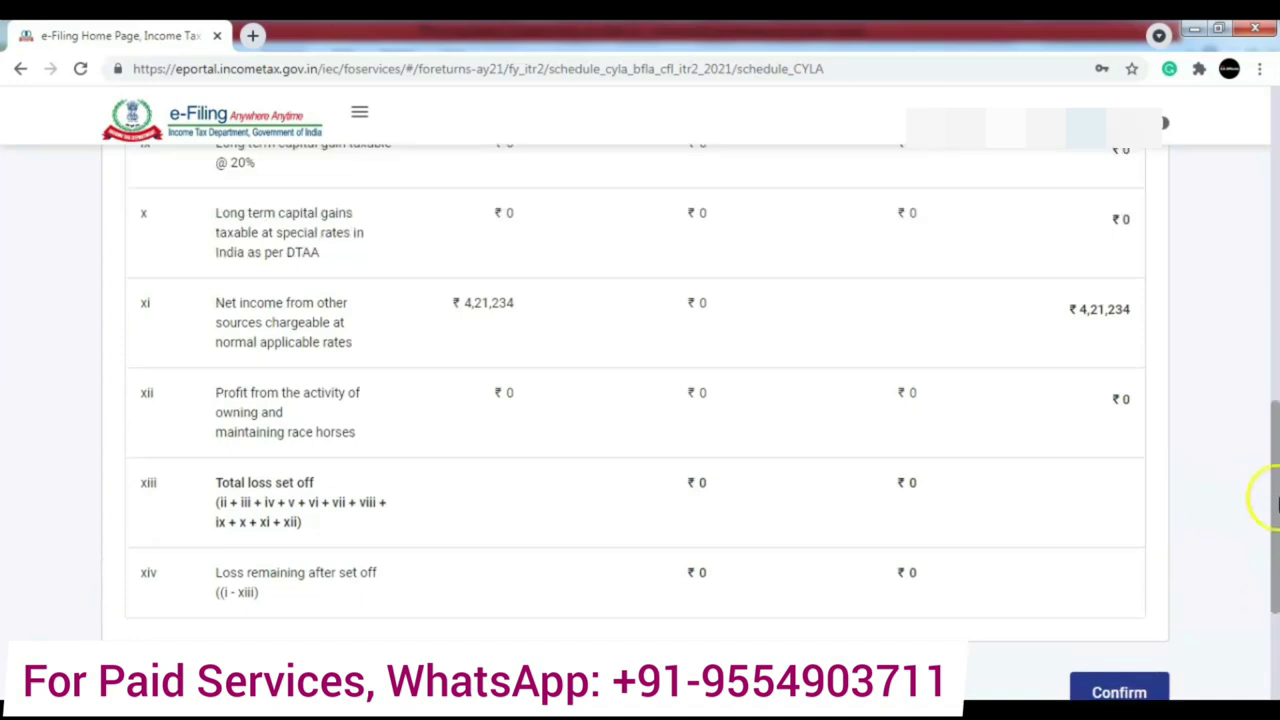
left_click_drag(1276, 490, 1276, 590)
left_click(1126, 455)
left_click_drag(1276, 200, 1276, 432)
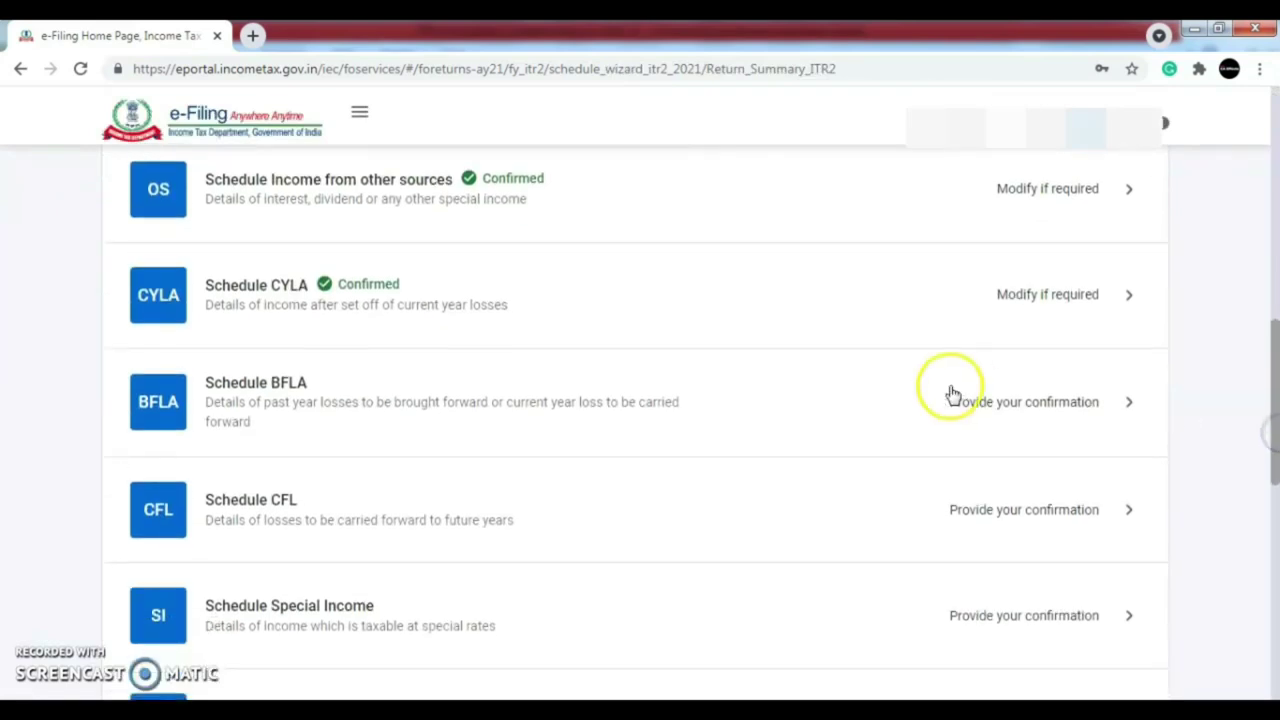
- Compute the brought-forward loss set-off in Schedule BFLA
left_click(1006, 415)
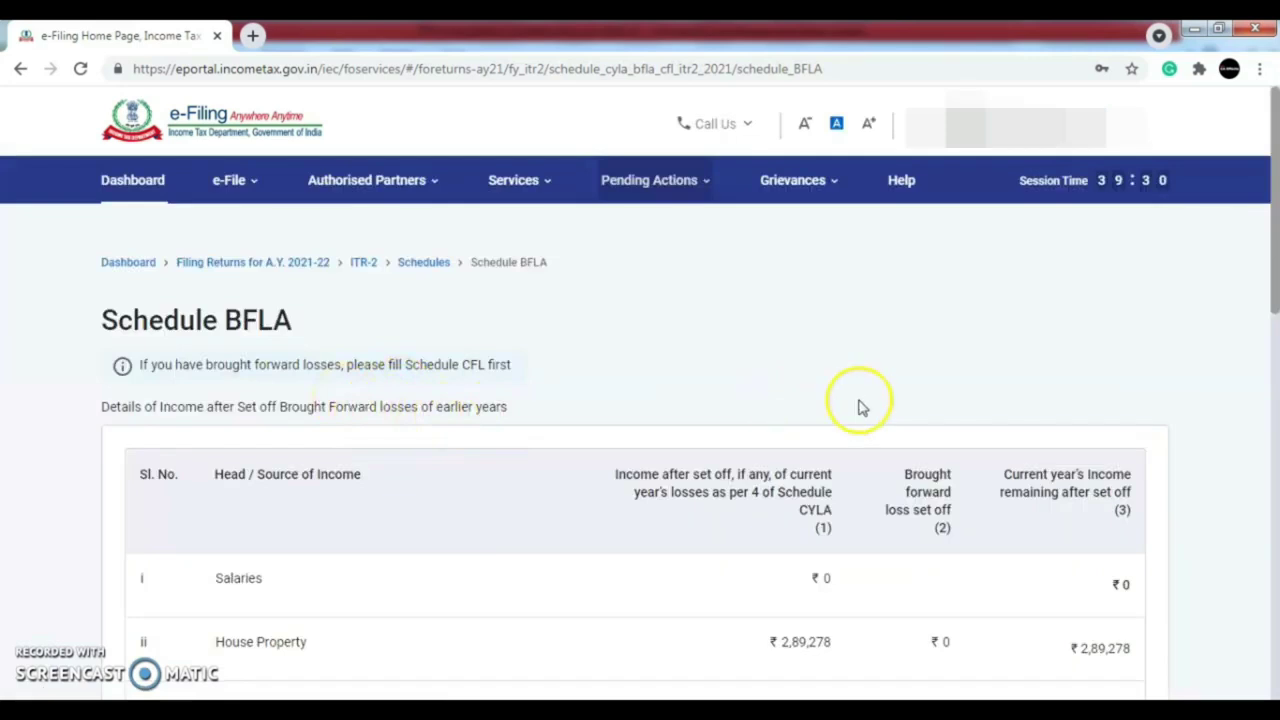
left_click_drag(1271, 272, 1275, 617)
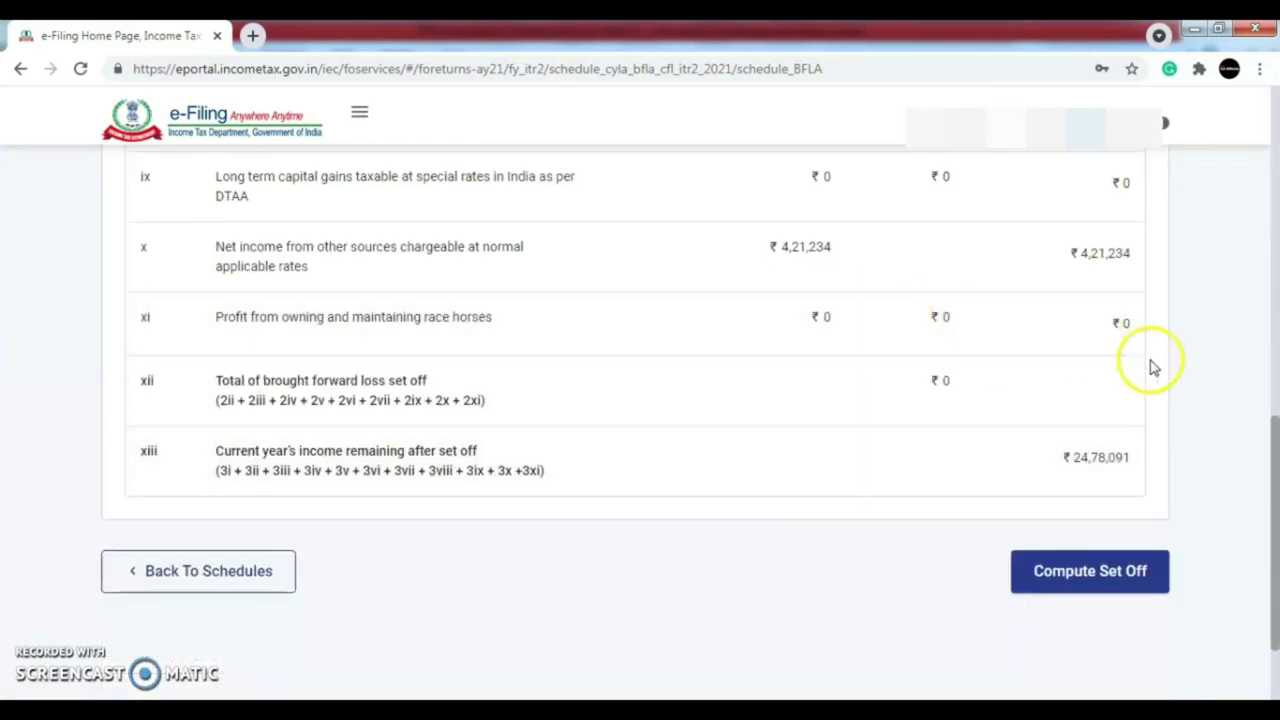
left_click(1107, 575)
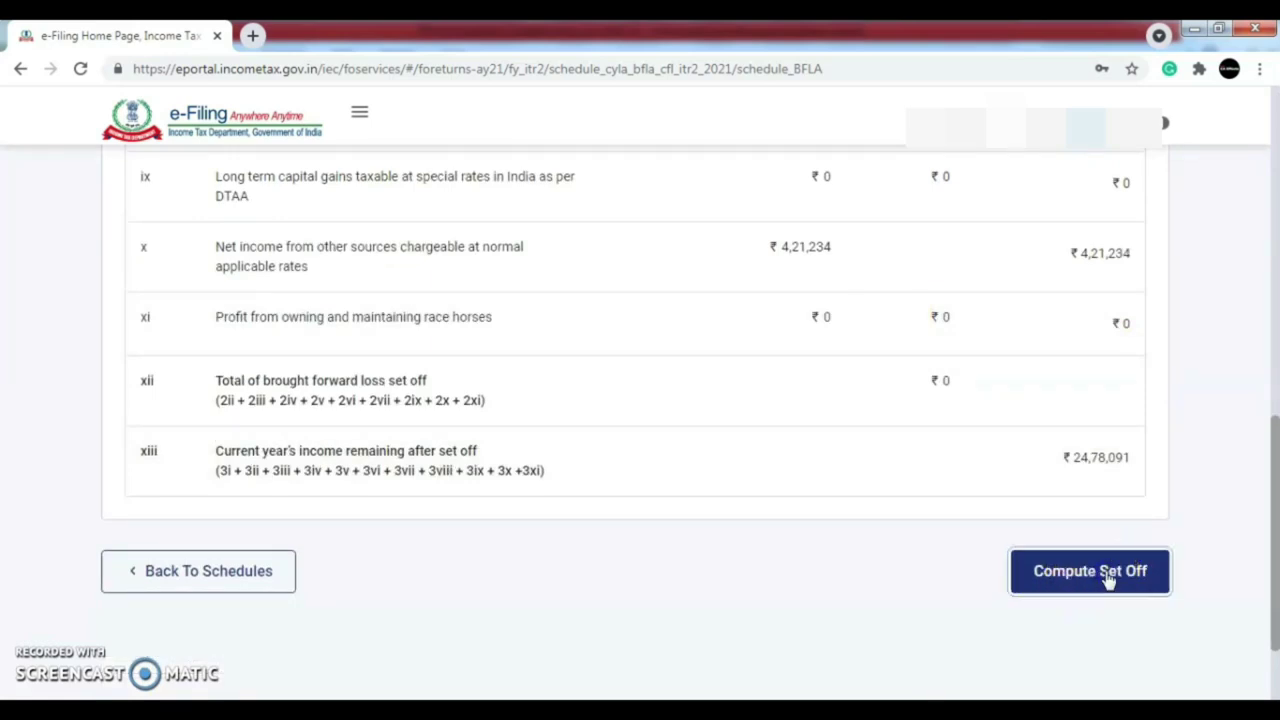
left_click(1274, 236)
left_click_drag(1275, 313, 1275, 500)
- Review Schedule CFL's ₹23,053 loss carried forward and compute its set-off
left_click(1016, 440)
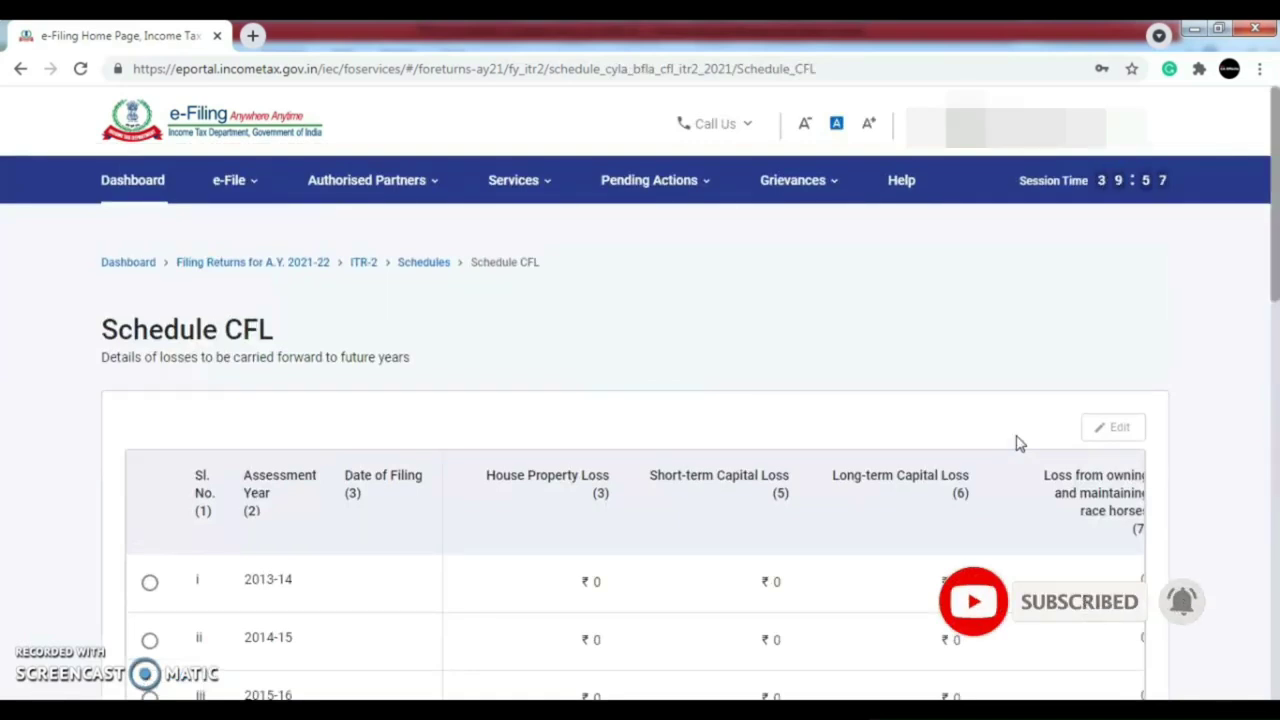
left_click_drag(1275, 288, 1276, 372)
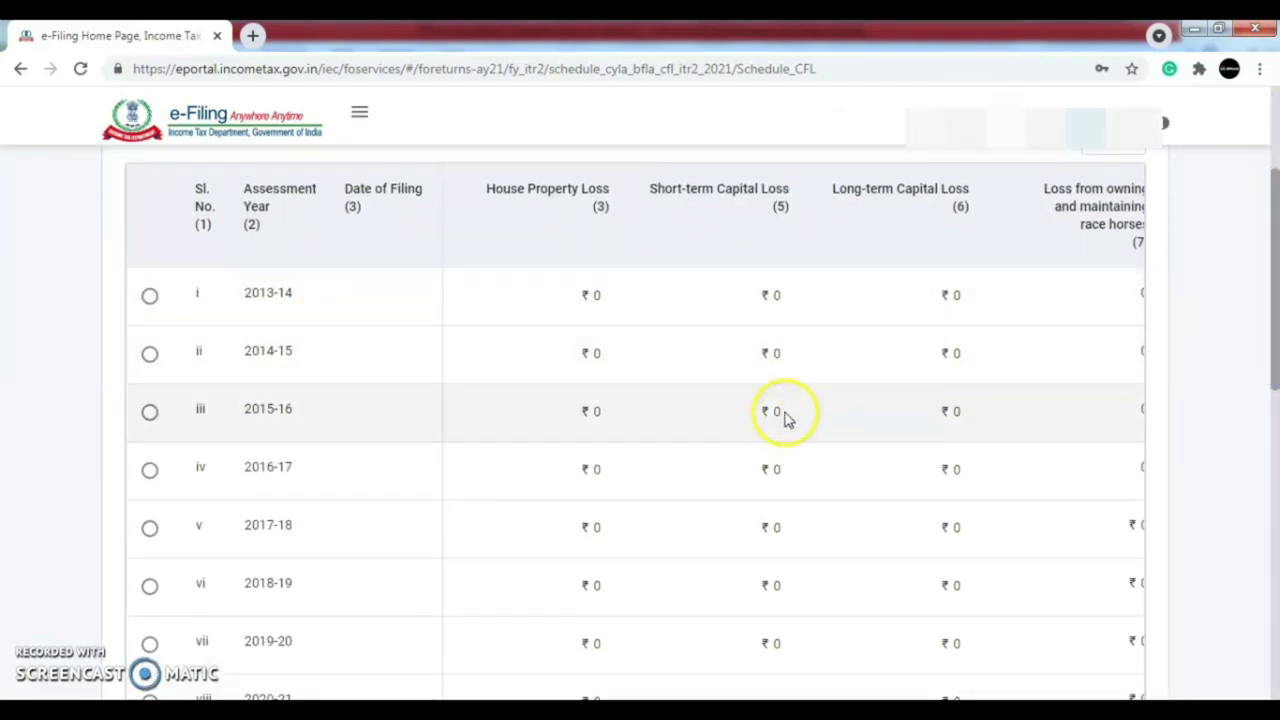
left_click_drag(1276, 342, 1275, 534)
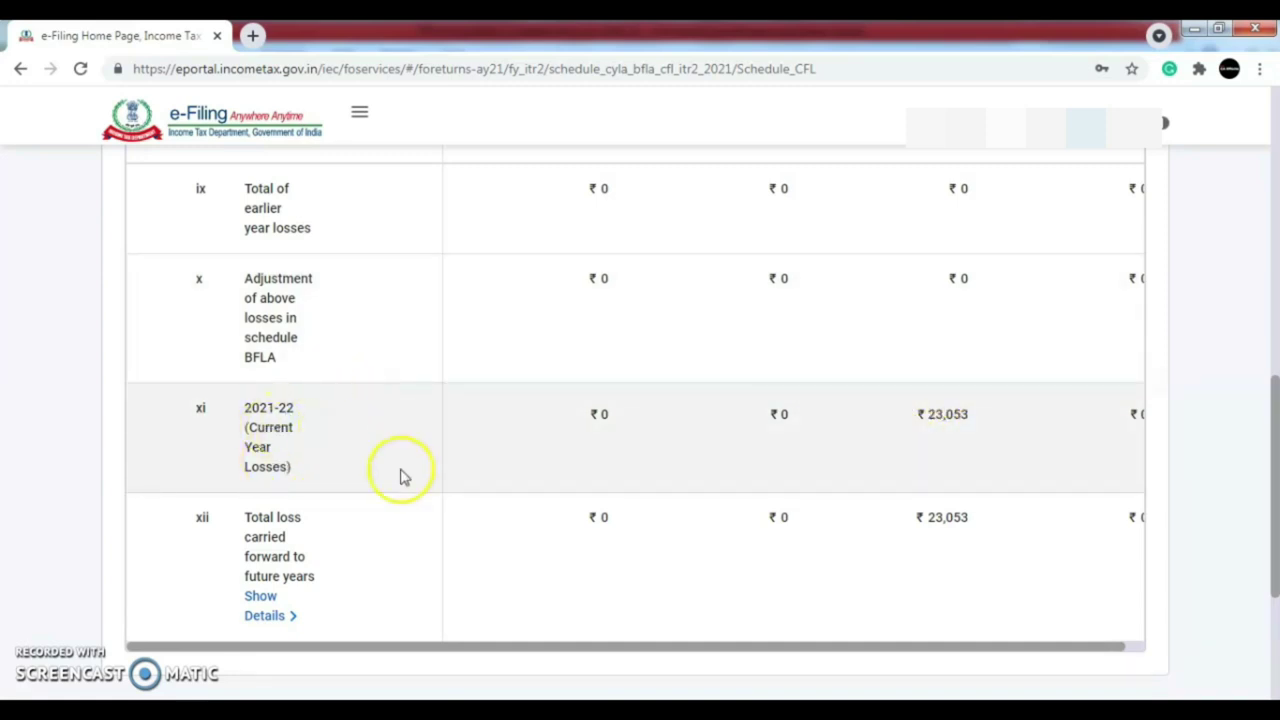
left_click_drag(1268, 491, 1270, 574)
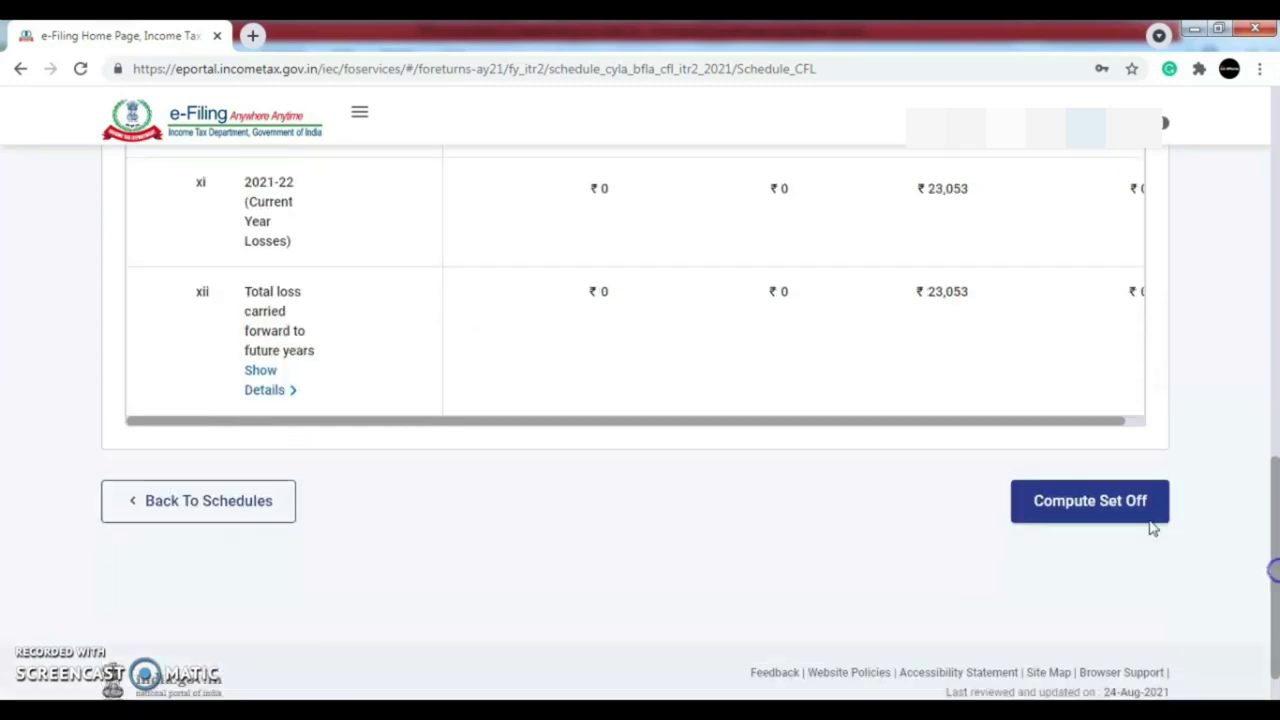
left_click(1108, 504)
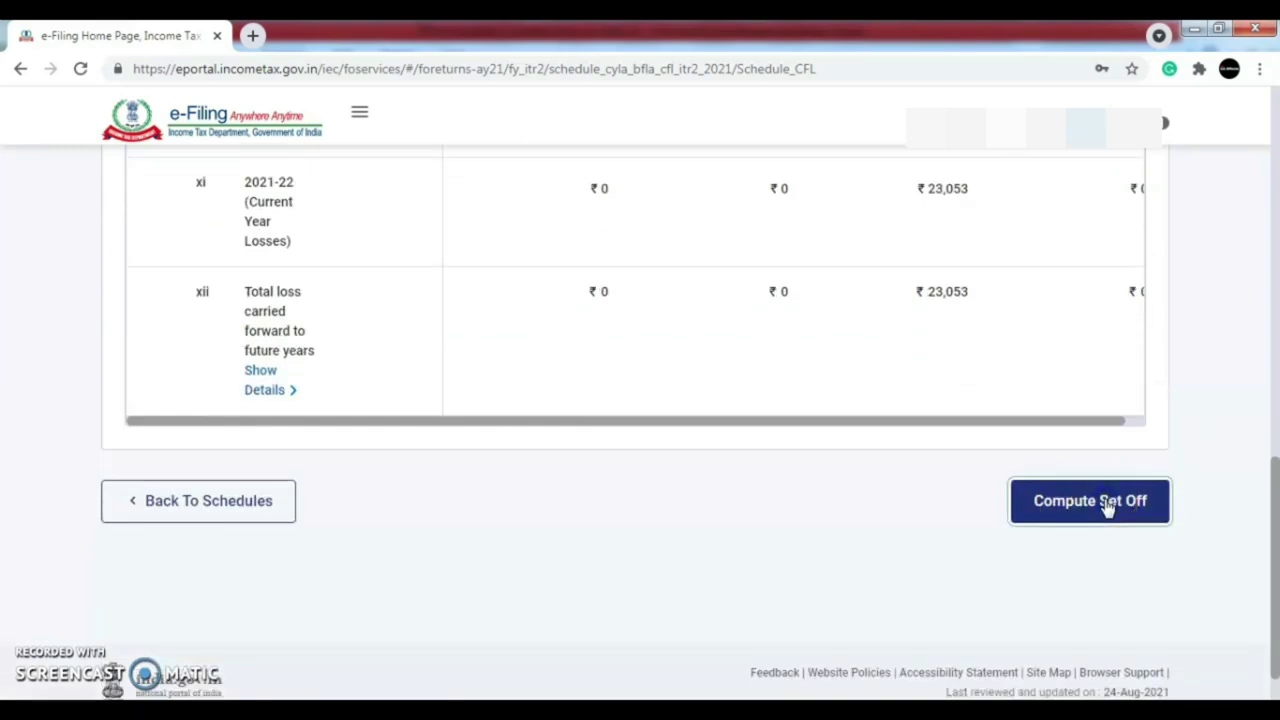
left_click_drag(1274, 263, 1274, 495)
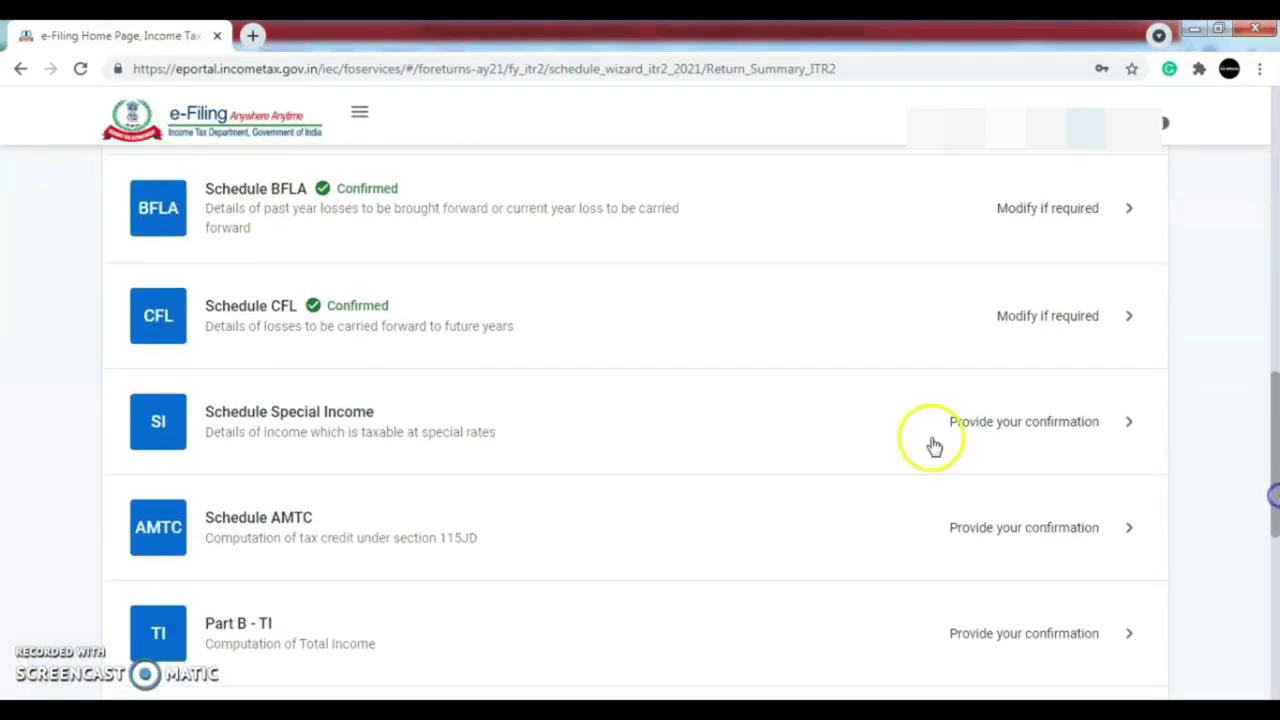
- Review Schedule Special Income, total ₹17,67,579, and confirm it
left_click(994, 421)
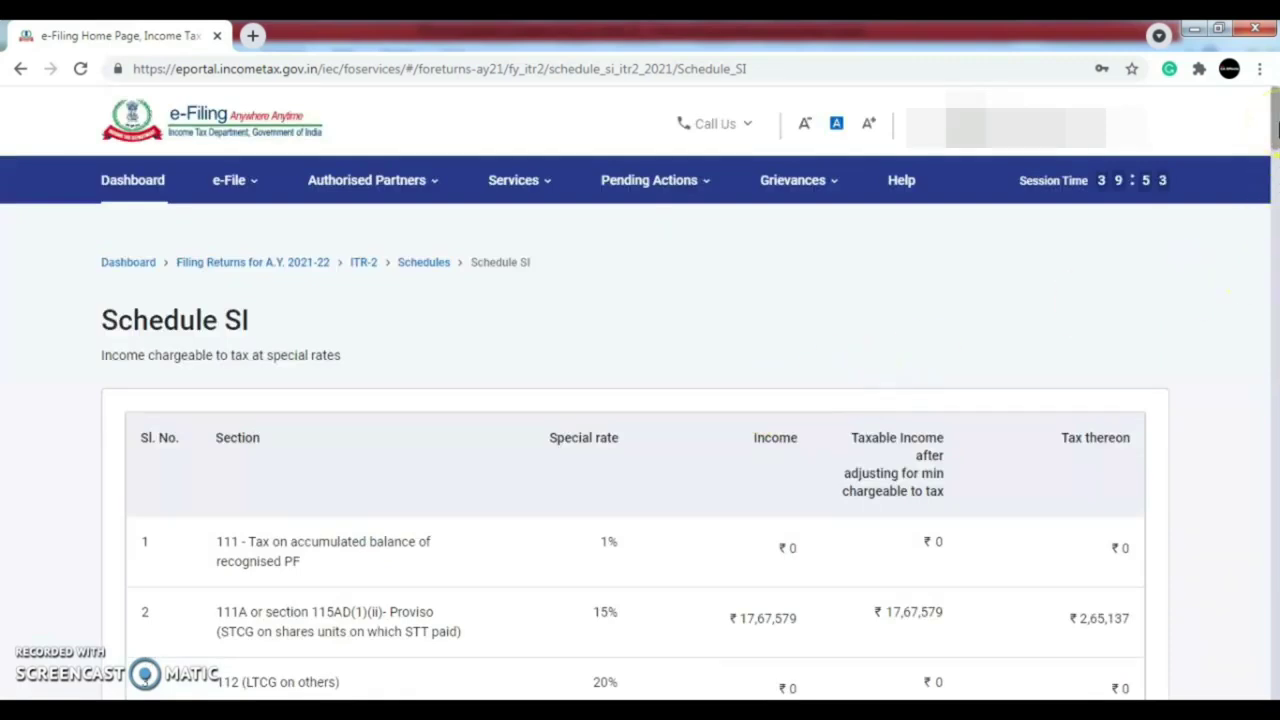
scroll(620, 294, "down", 3)
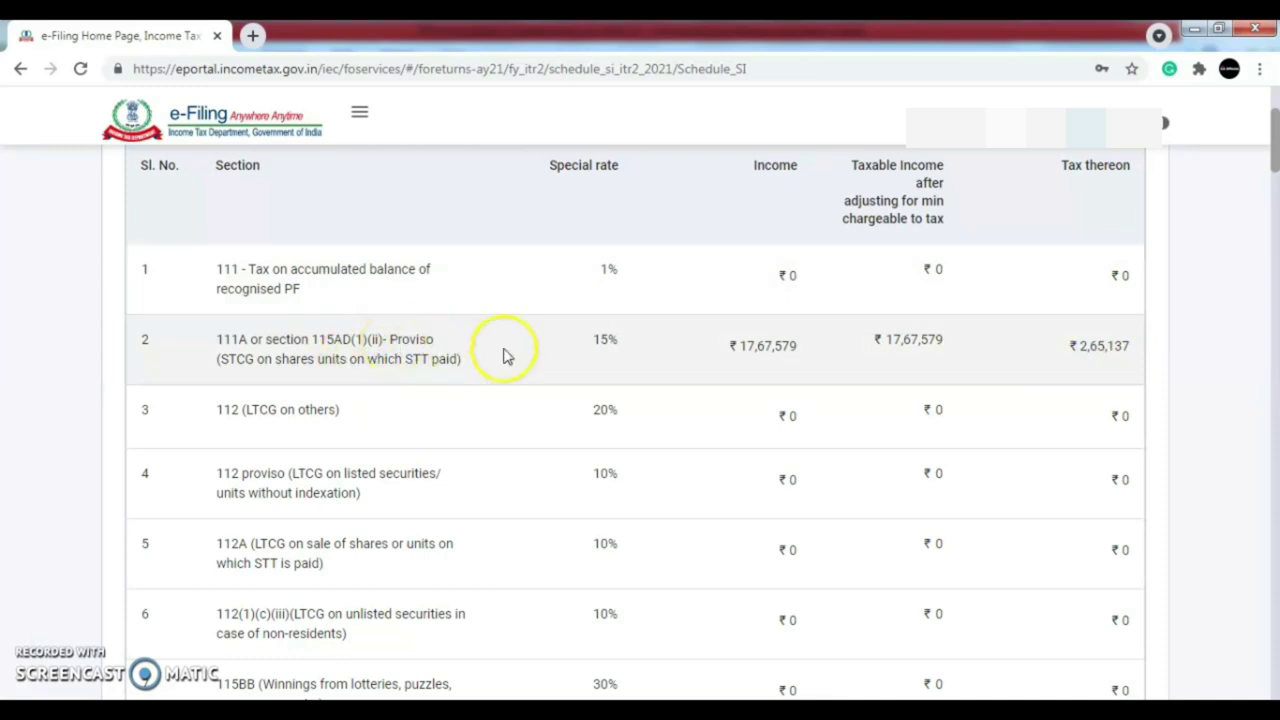
left_click_drag(1270, 150, 1275, 662)
left_click(1113, 440)
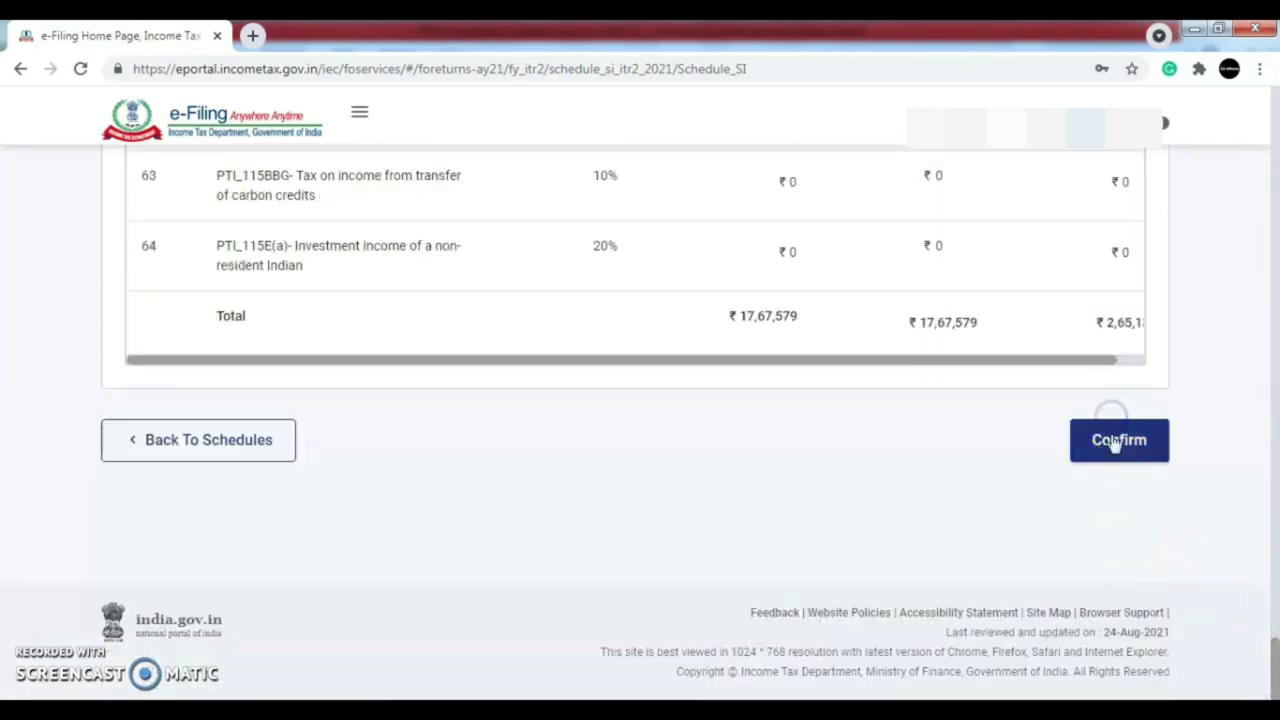
left_click_drag(1275, 324, 1275, 535)
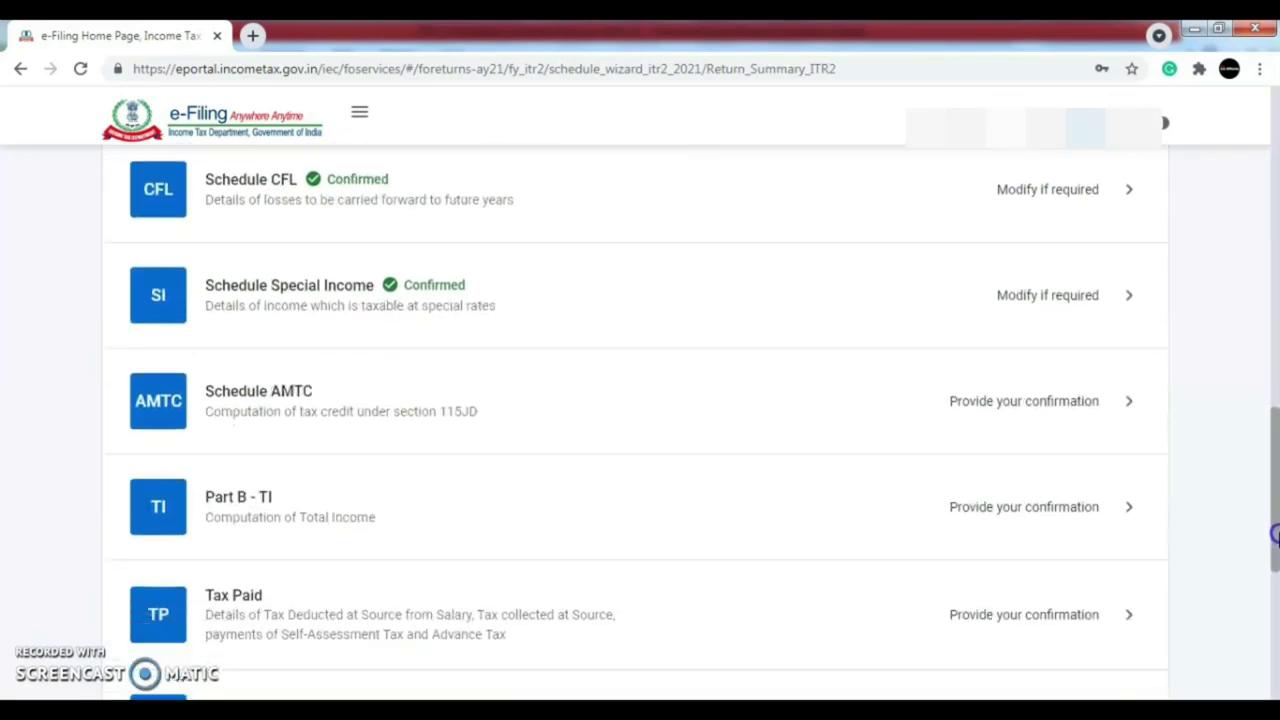
- Confirm Schedule AMTC without adding any section 115JD tax credit
left_click(1037, 410)
left_click(1057, 391)
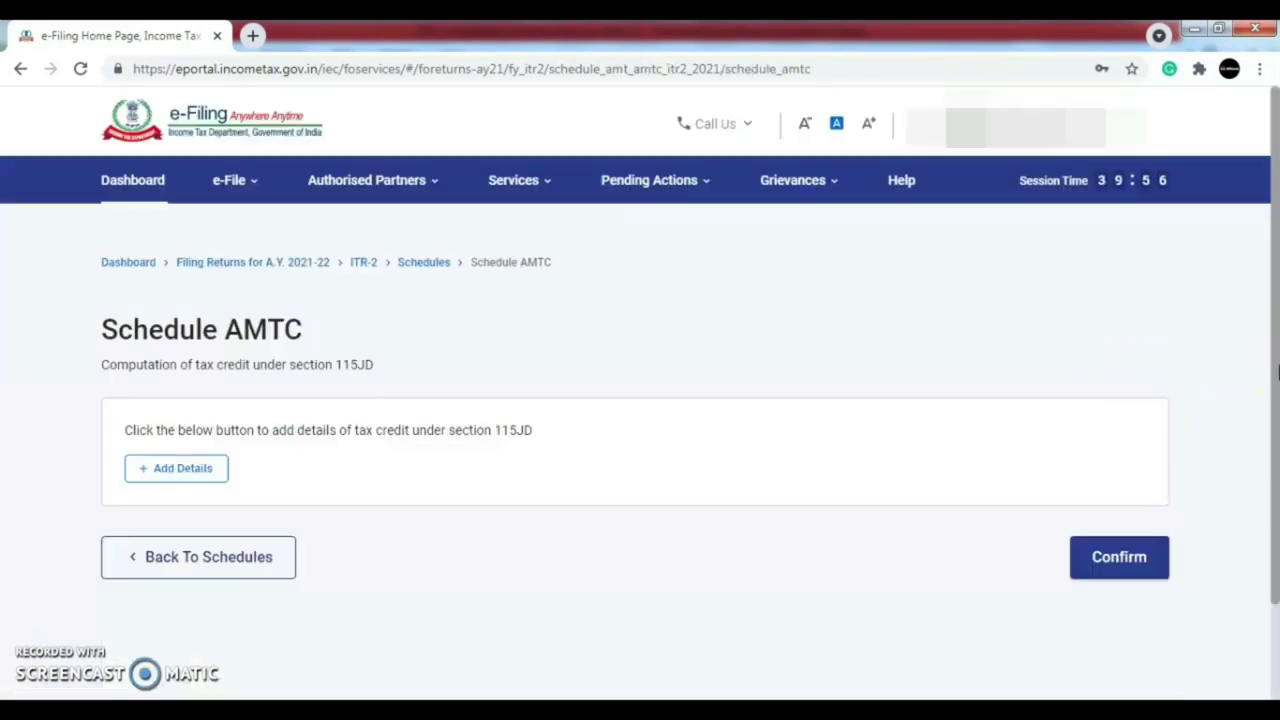
left_click(1121, 559)
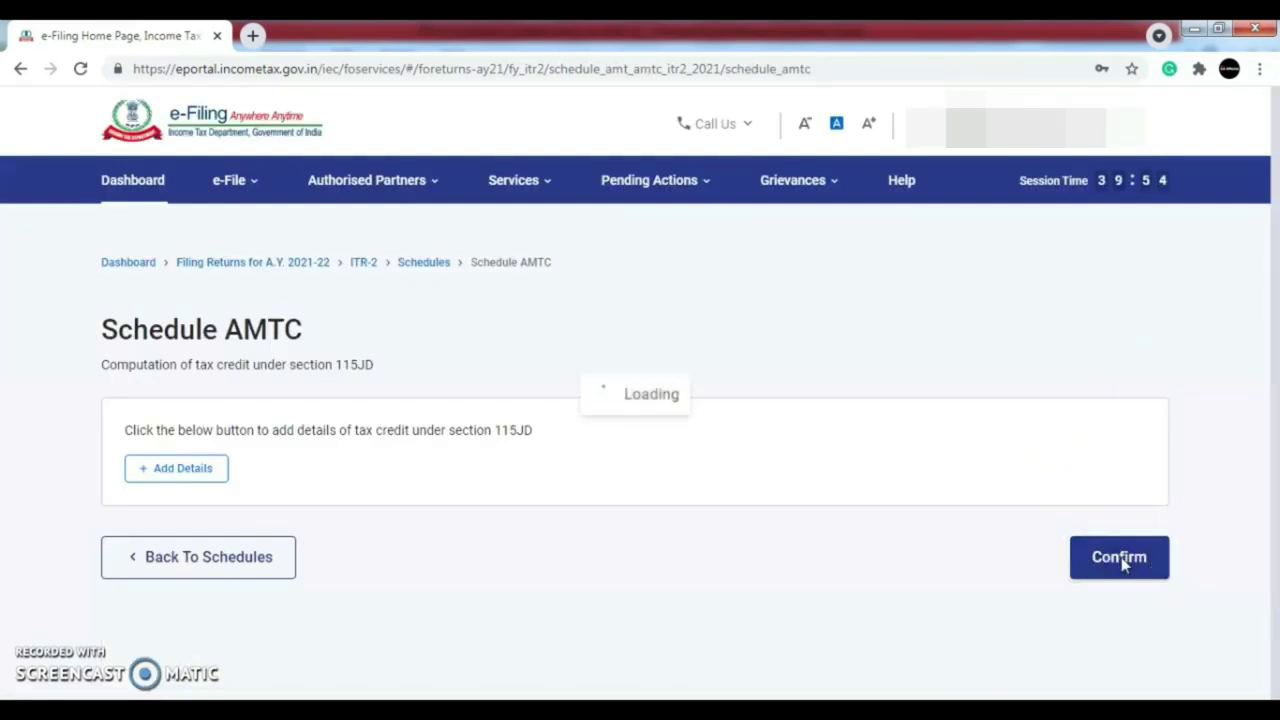
left_click_drag(1262, 148, 1275, 513)
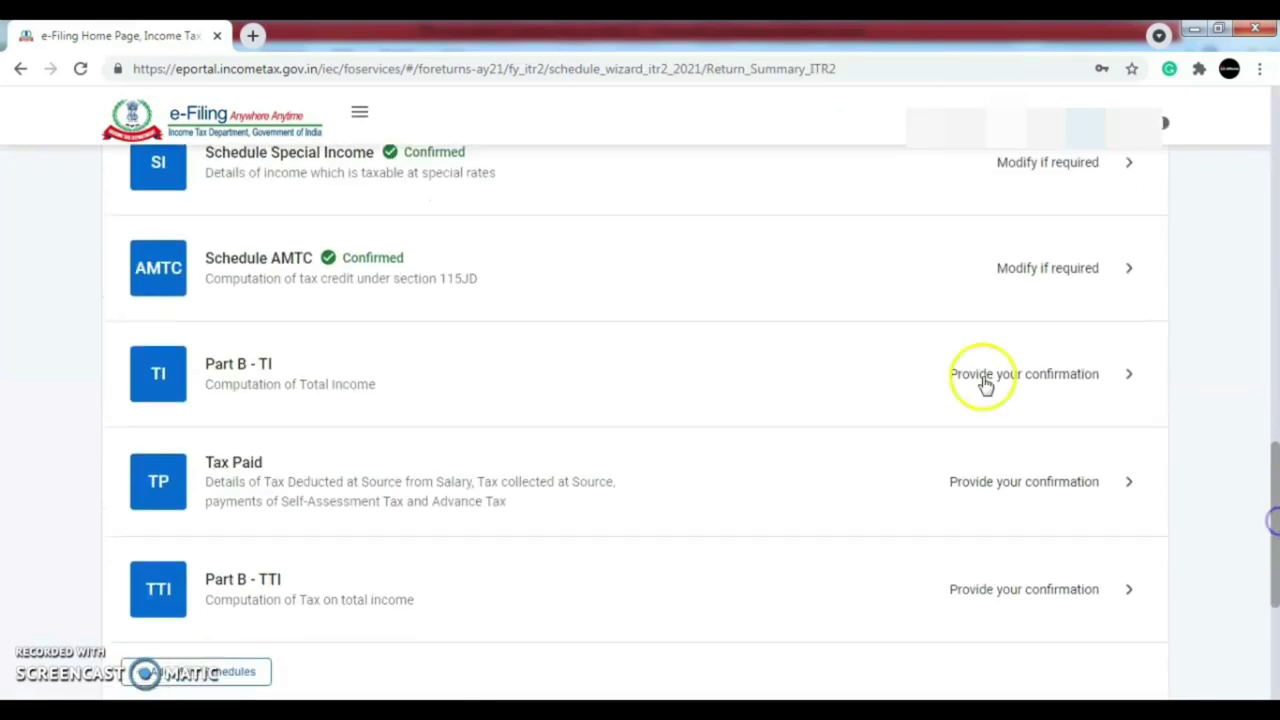
- Review the Part B - TI total income of ₹24,78,090 and confirm it
left_click(1012, 380)
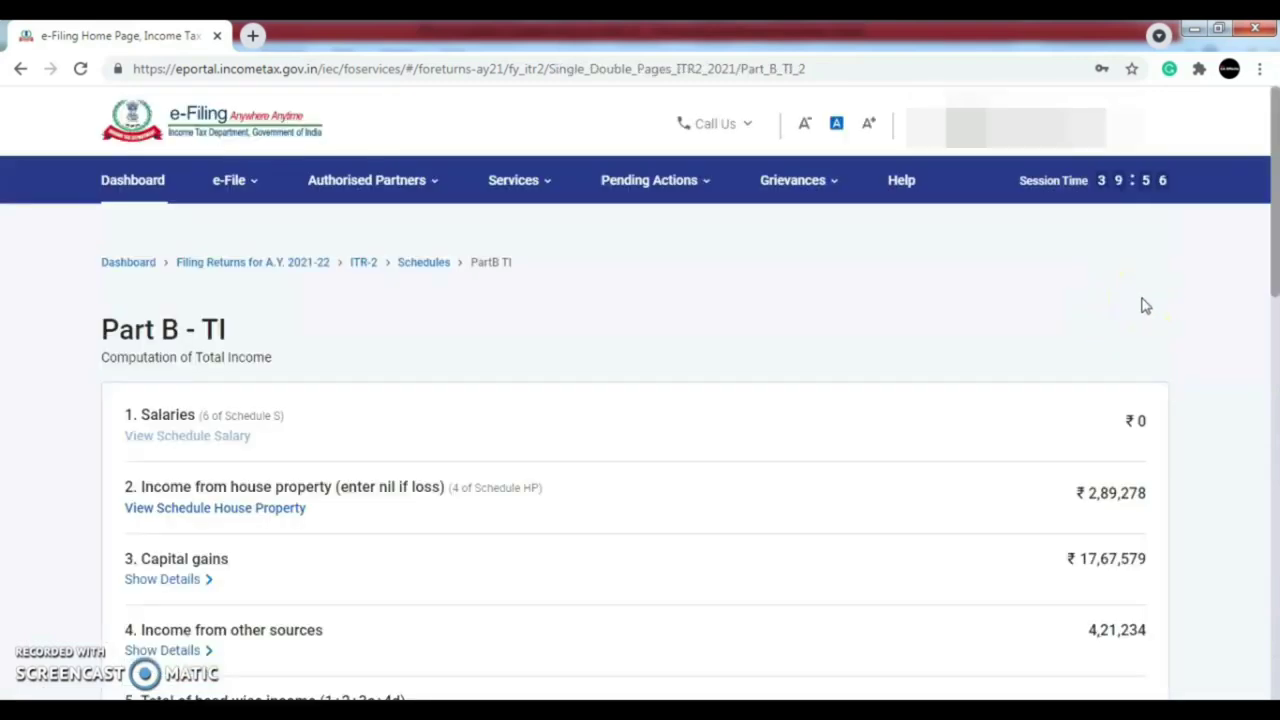
left_click_drag(1275, 255, 1274, 600)
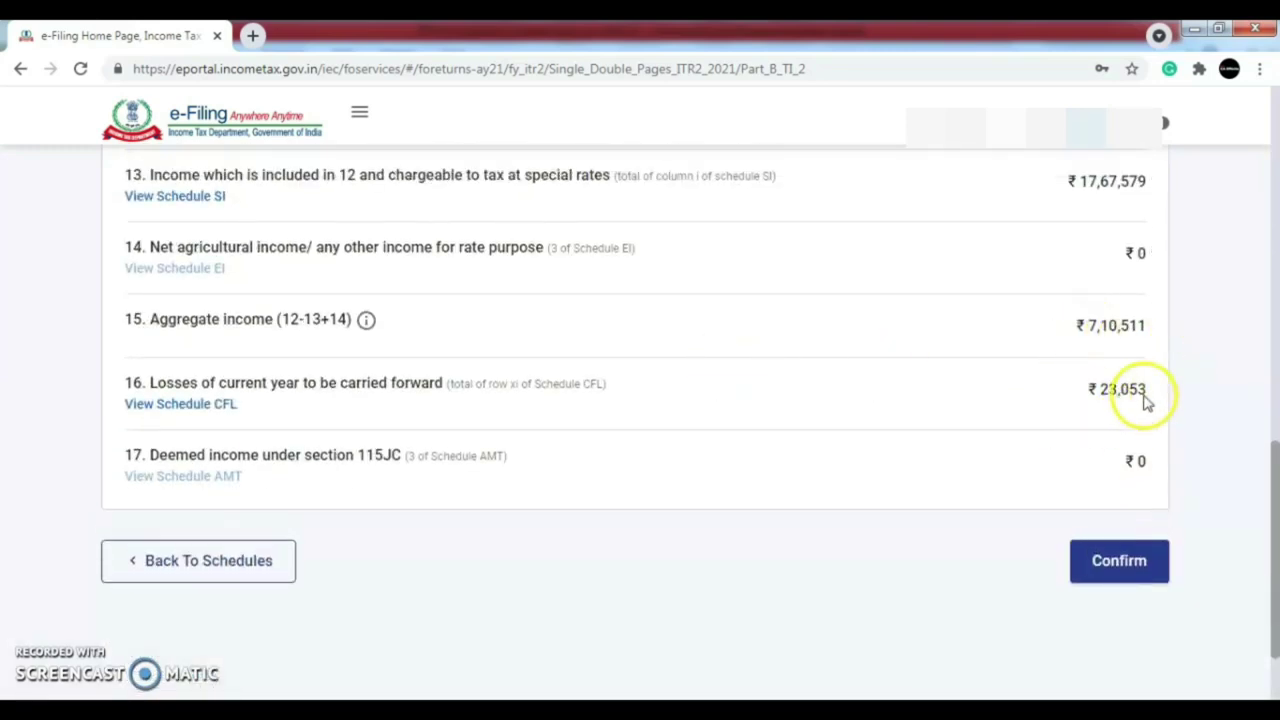
left_click_drag(1277, 510, 1275, 547)
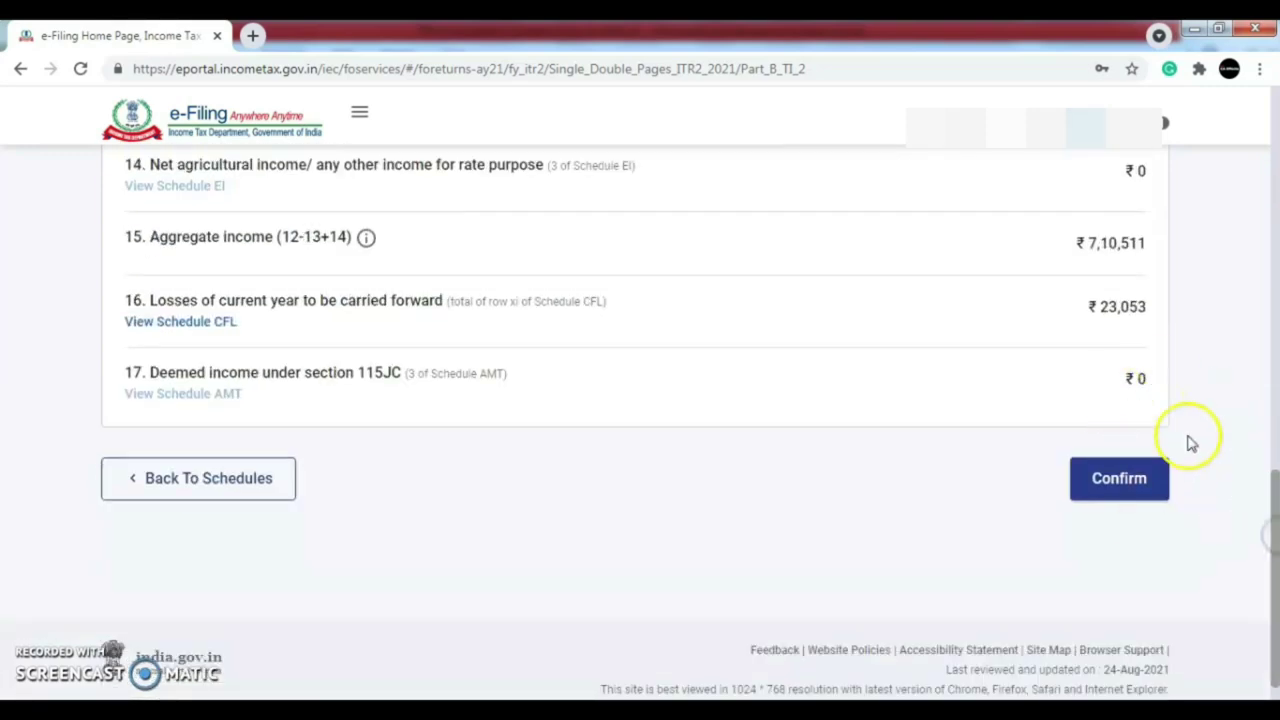
left_click(200, 478)
left_click_drag(1275, 278, 1276, 563)
left_click(1060, 503)
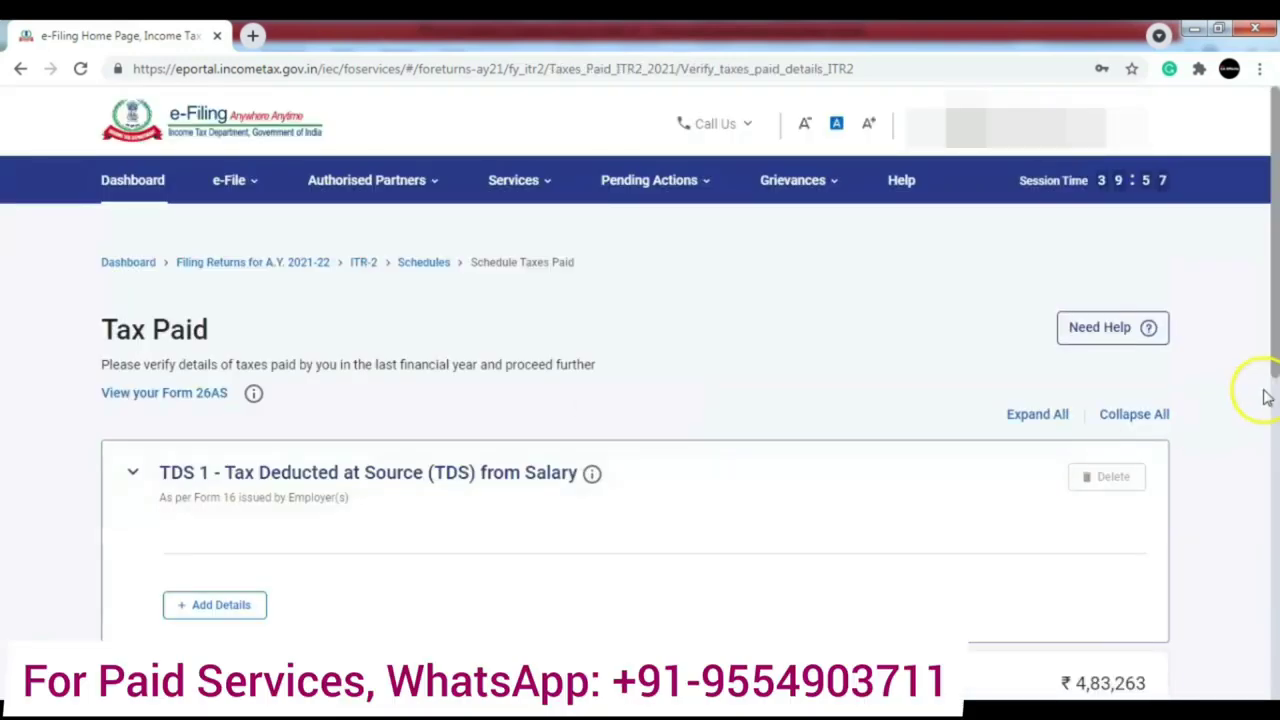
- In Tax Paid, collapse the empty TDS 1 section and expand TDS 2's 13 deductor entries
left_click_drag(1277, 318, 1276, 344)
scroll(1275, 412, "down", 1)
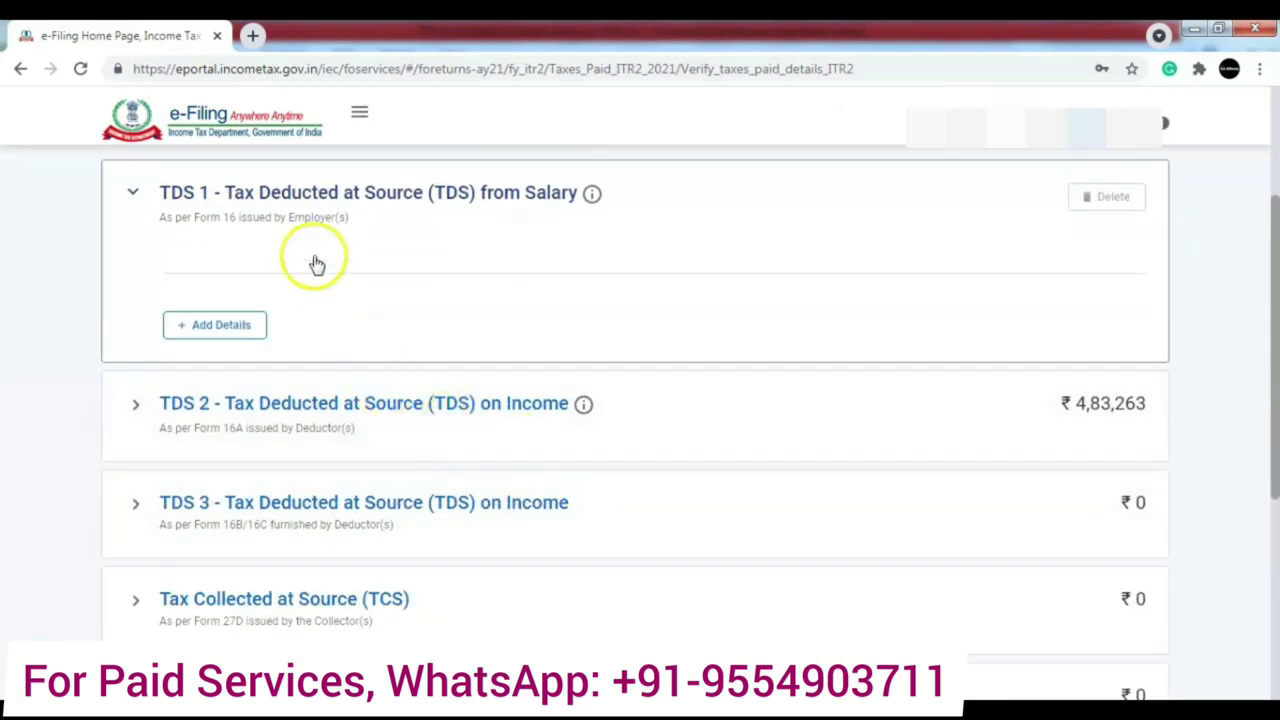
left_click(135, 196)
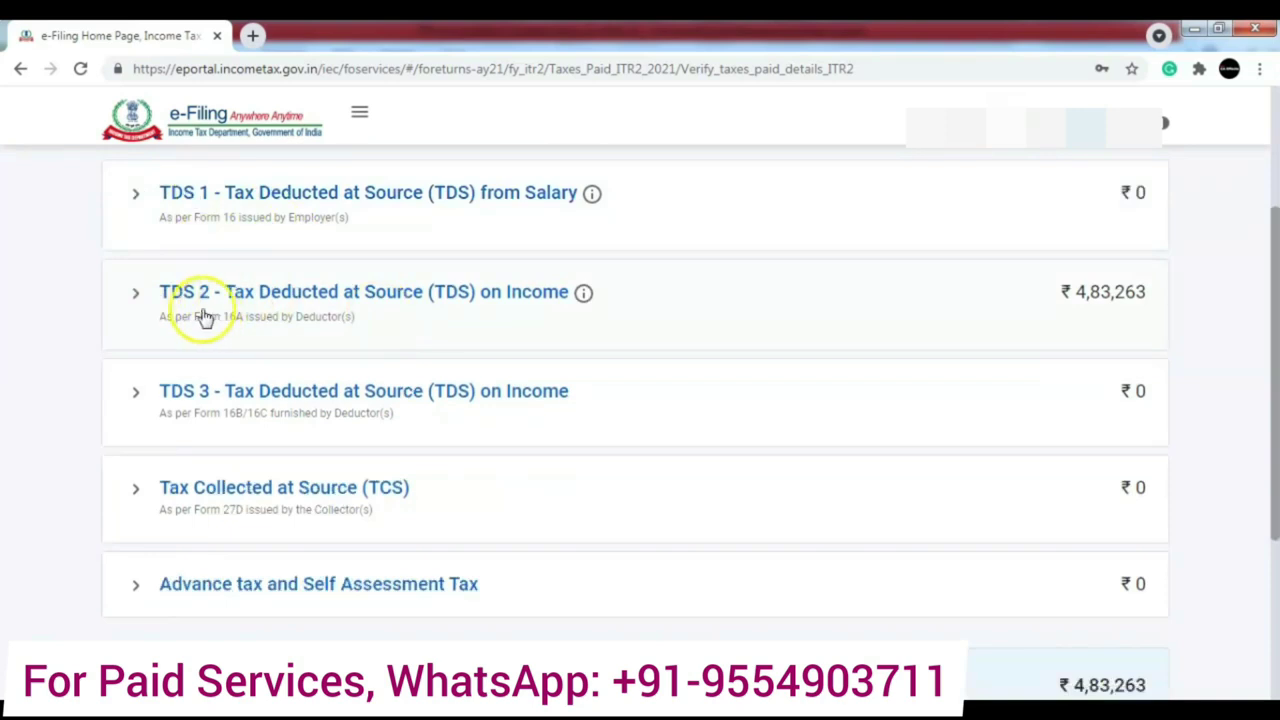
left_click(136, 292)
left_click_drag(1274, 288, 1263, 217)
- Request Form 26AS via e-File > Income Tax Returns > View Form 26AS
left_click(359, 118)
left_click(235, 170)
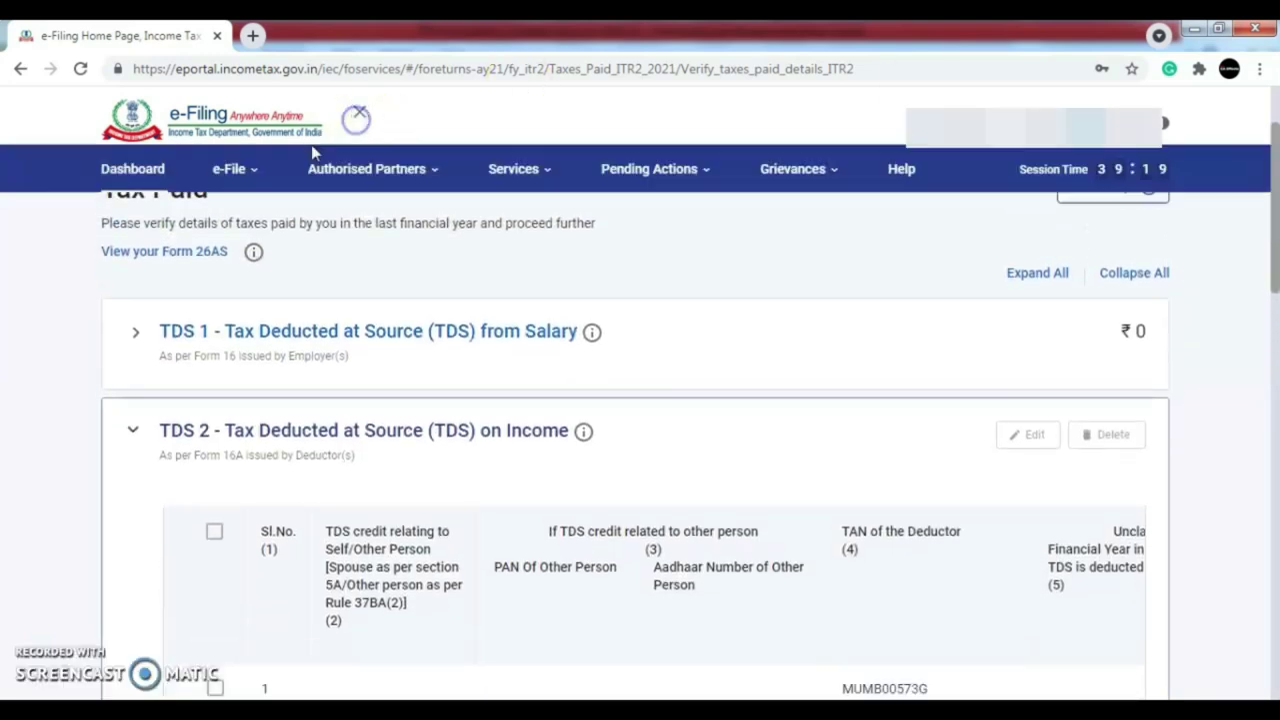
mouse_move(380, 224)
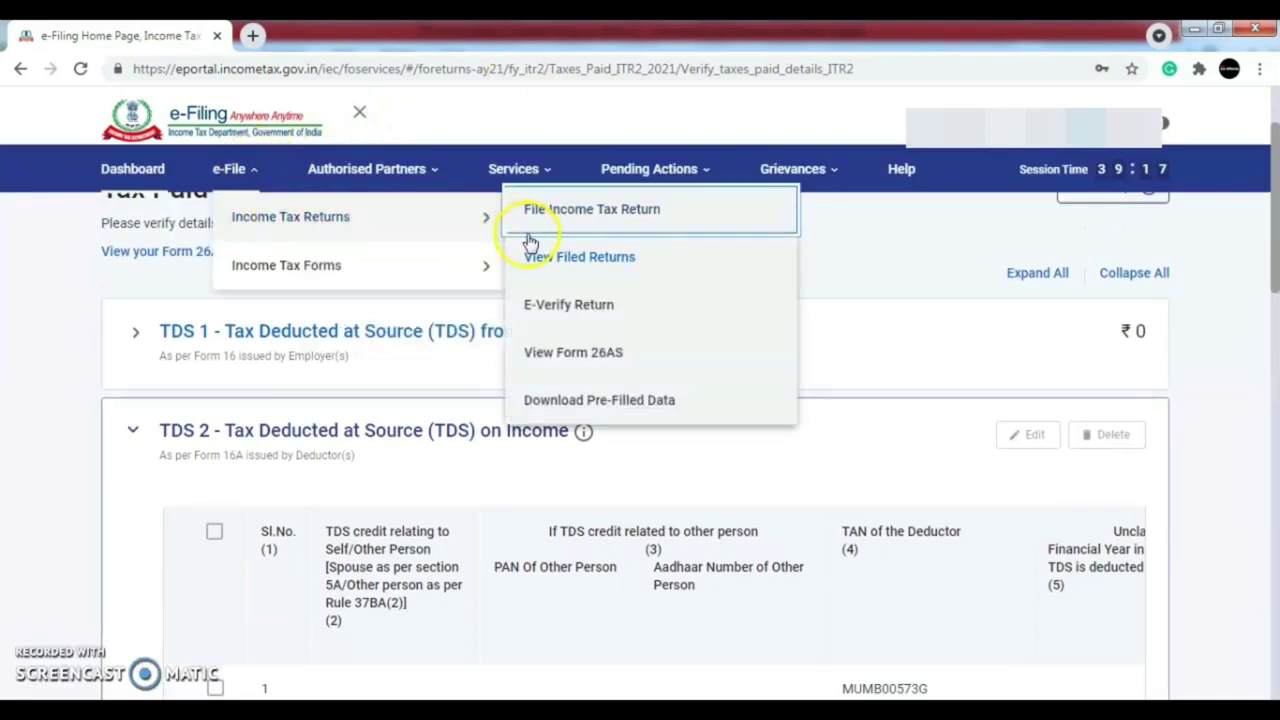
left_click(249, 184)
left_click(246, 184)
mouse_move(276, 230)
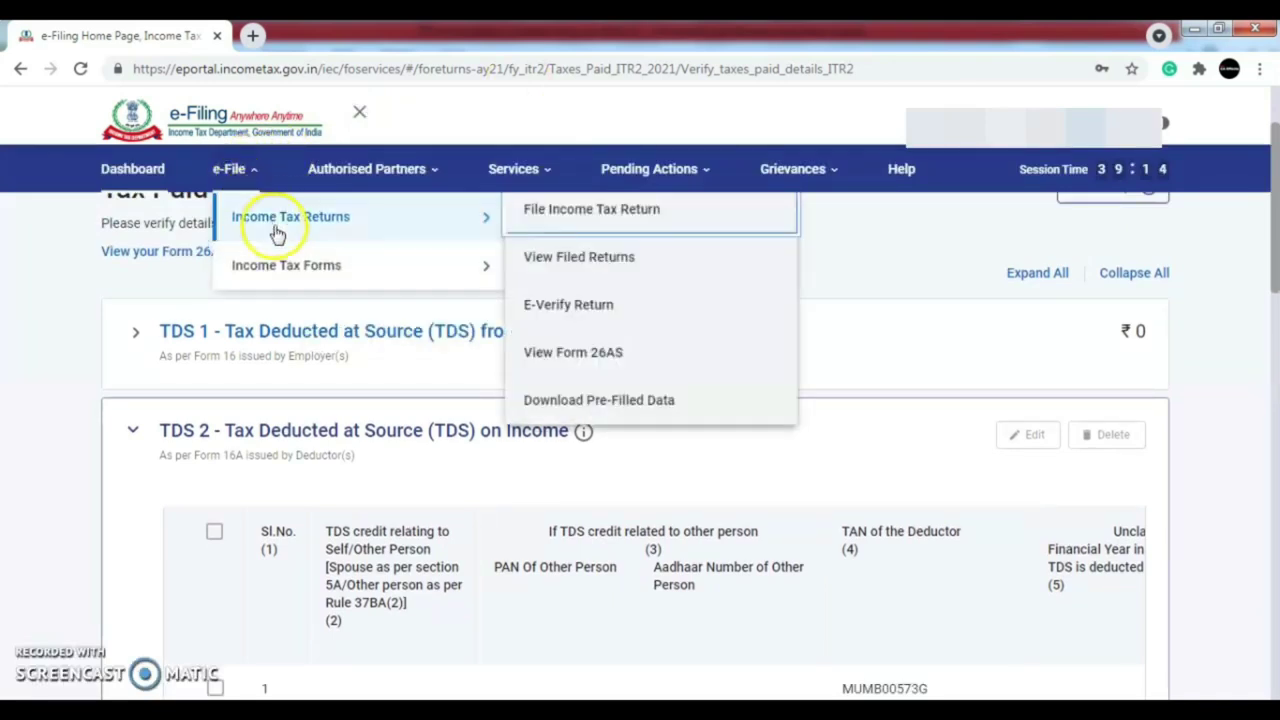
left_click(557, 362)
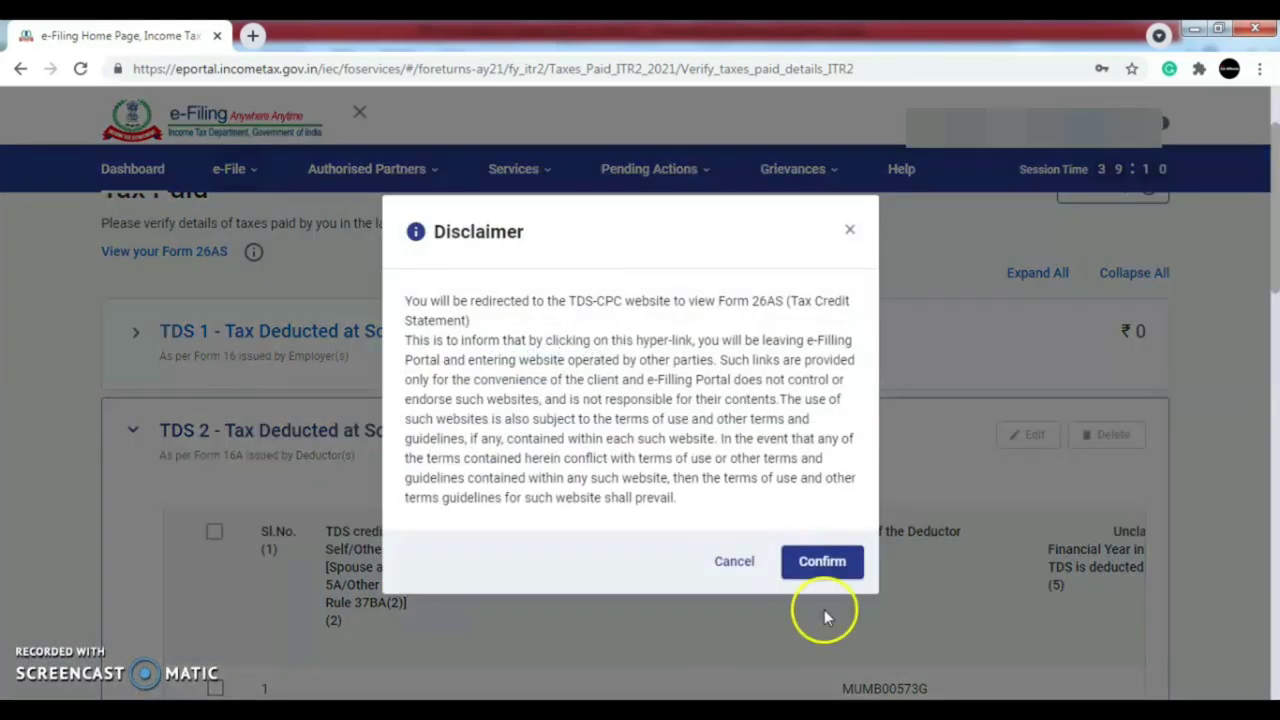
- Accept the TRACES redirect and view Form 26AS for assessment year 2021-22 as HTML
left_click(808, 562)
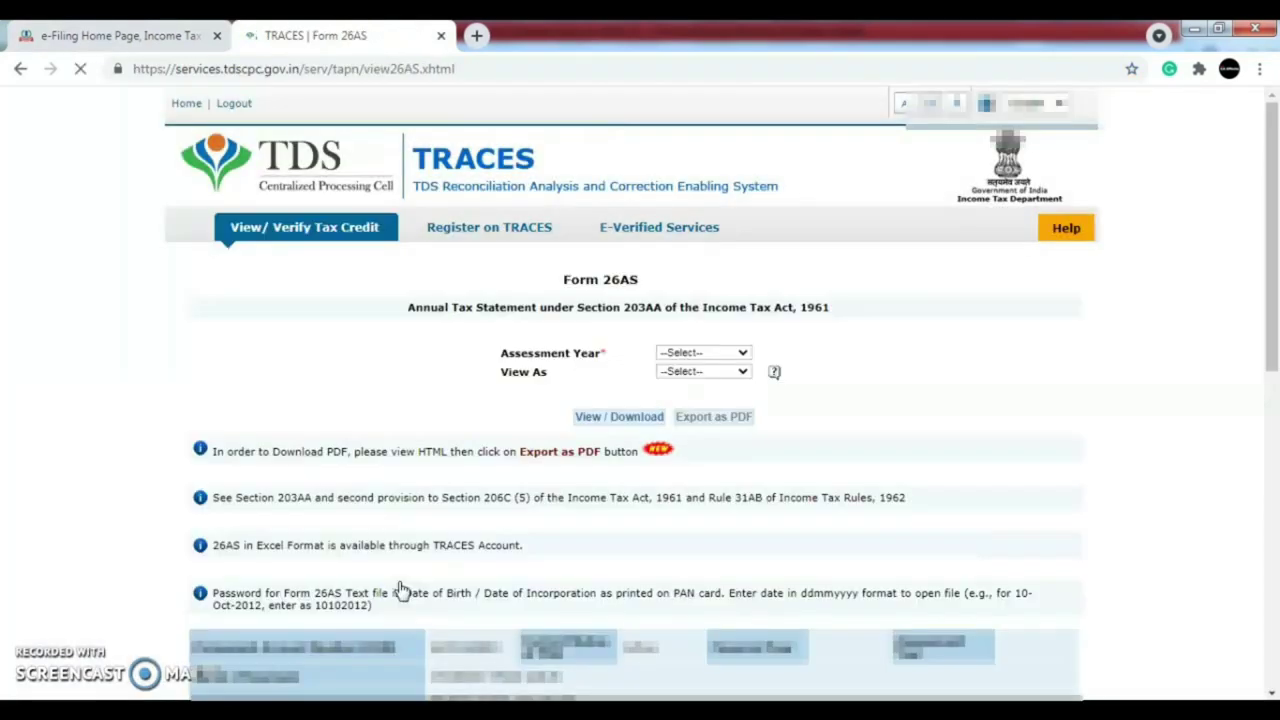
left_click(727, 356)
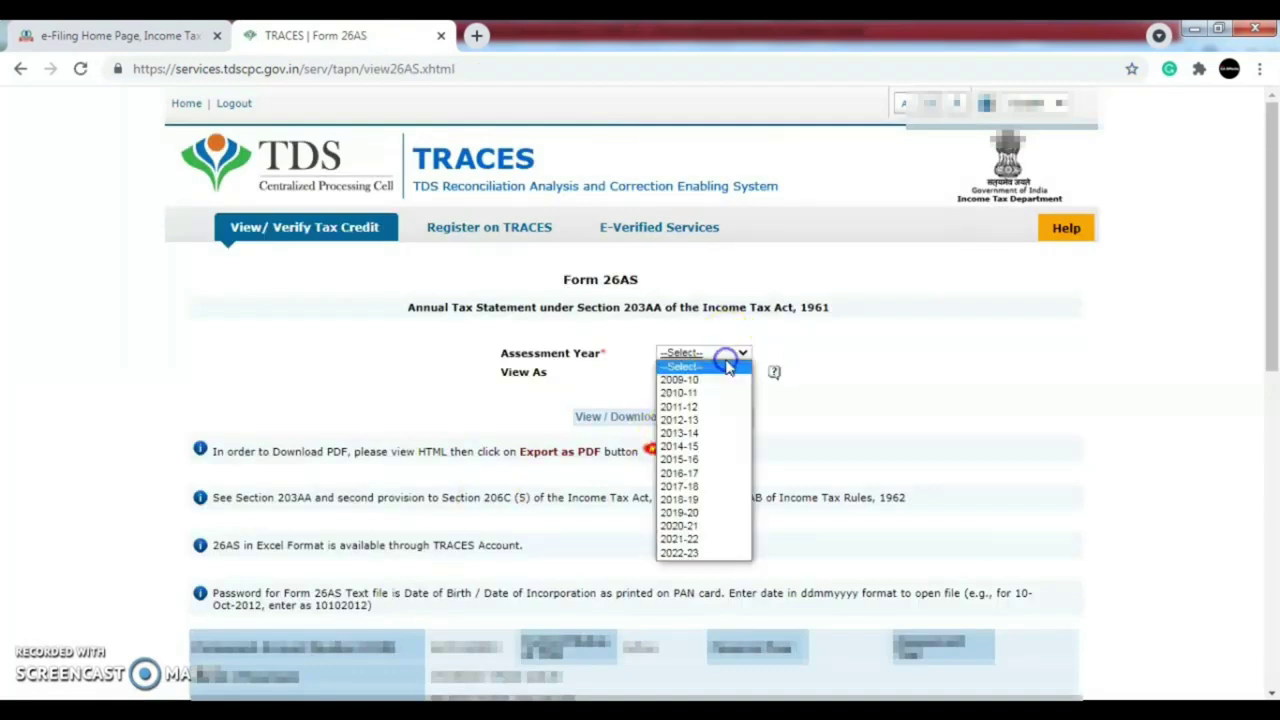
left_click(703, 545)
left_click(695, 371)
left_click(686, 401)
left_click(636, 418)
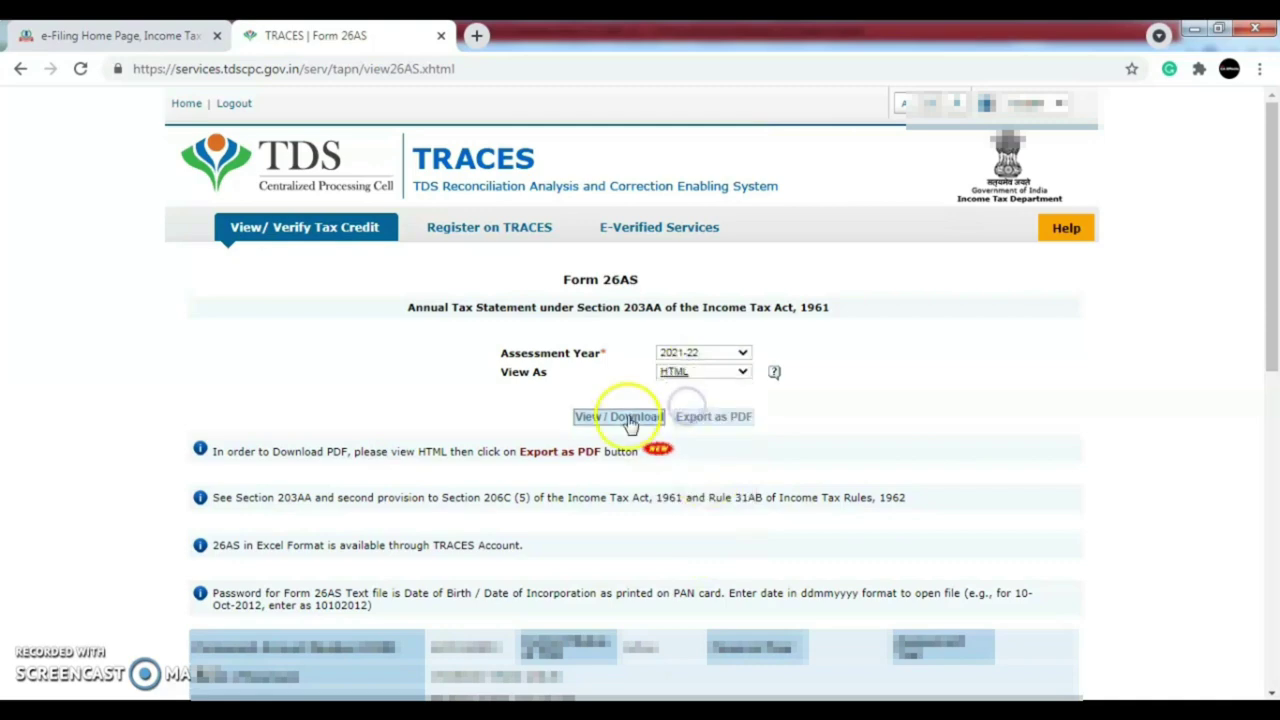
left_click_drag(1274, 215, 1271, 385)
- Back in the e-Filing tab, check the TDS 2 table totalling ₹4,87,906 taxes paid and confirm it
left_click(110, 35)
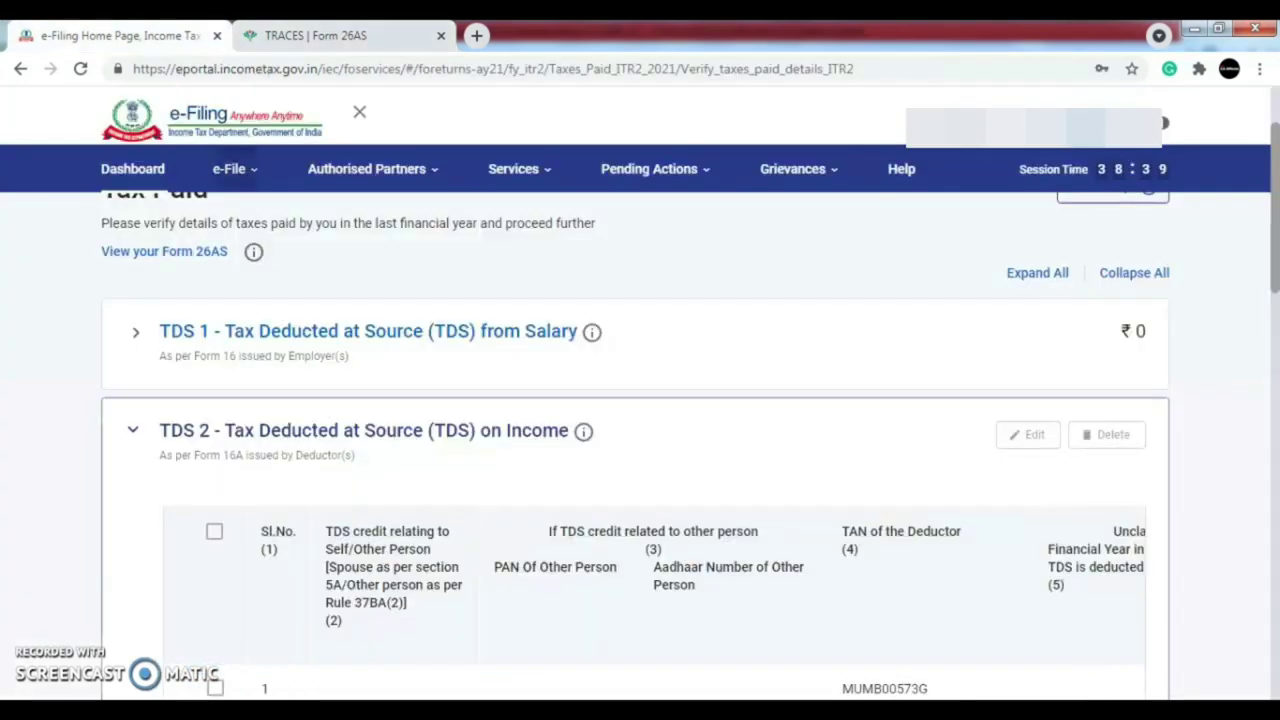
scroll(1270, 250, "down", 2)
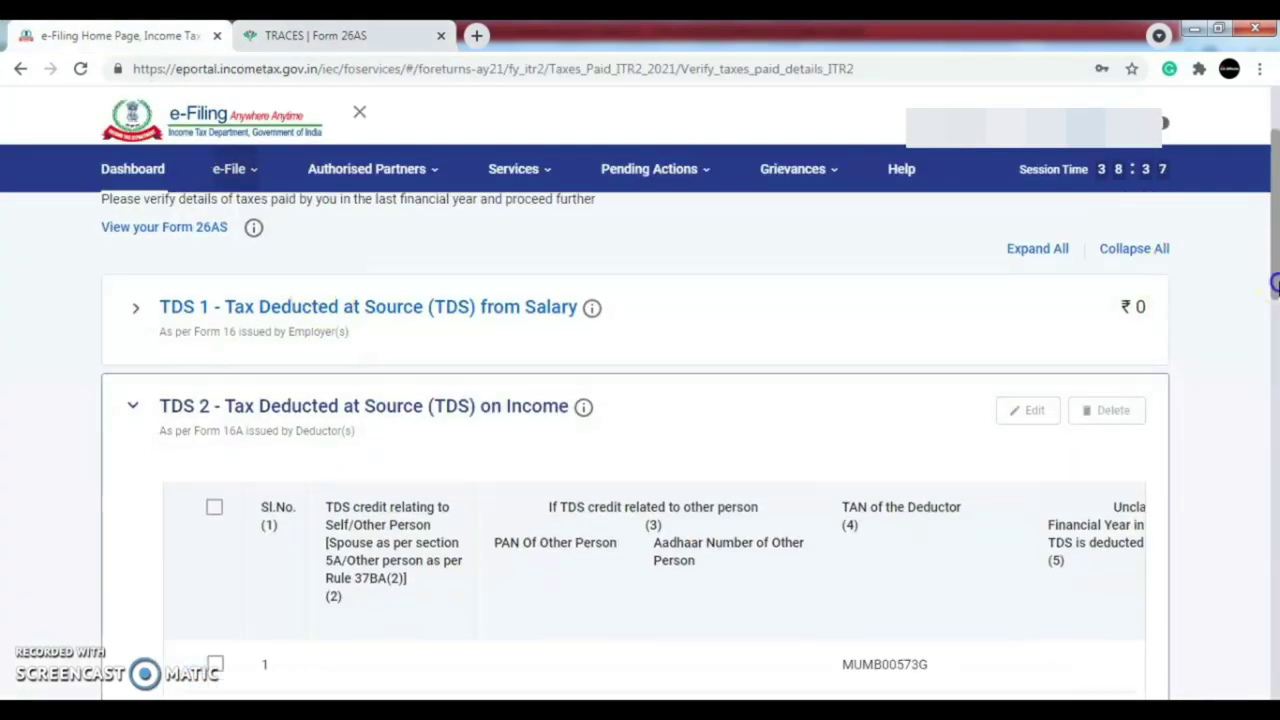
left_click_drag(1275, 243, 1275, 359)
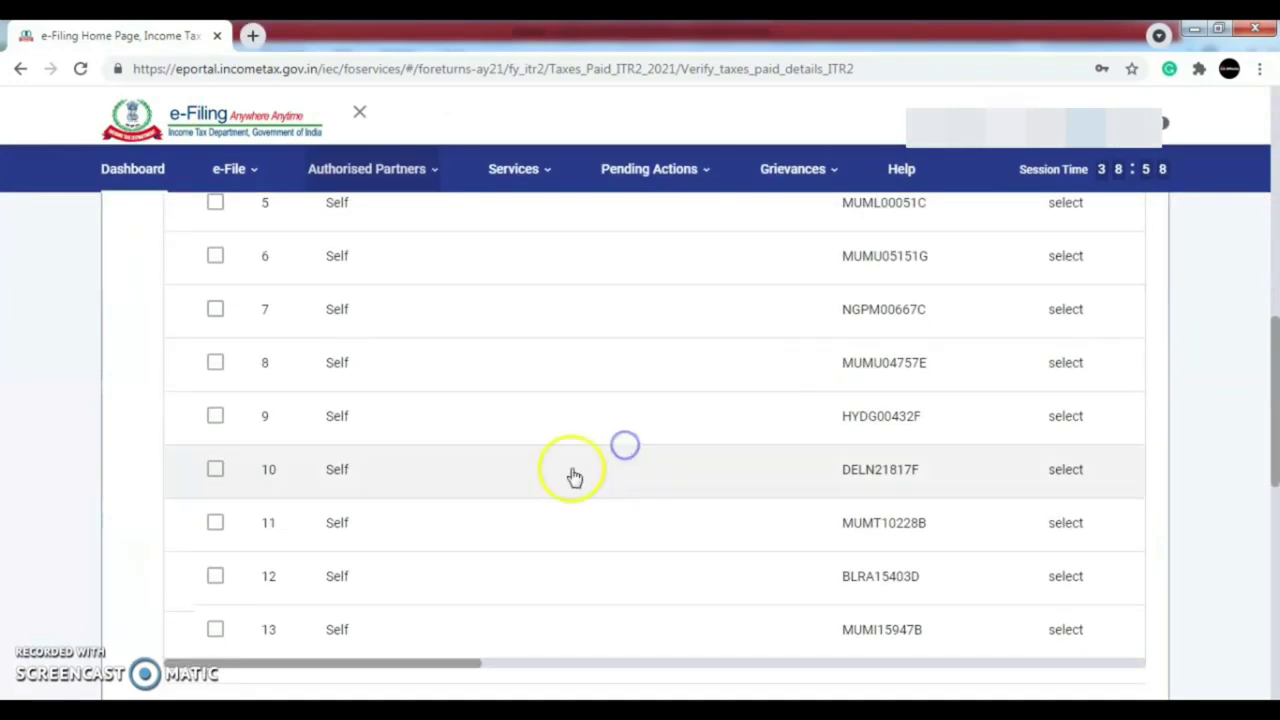
left_click_drag(448, 668, 412, 640)
left_click_drag(1275, 408, 1275, 598)
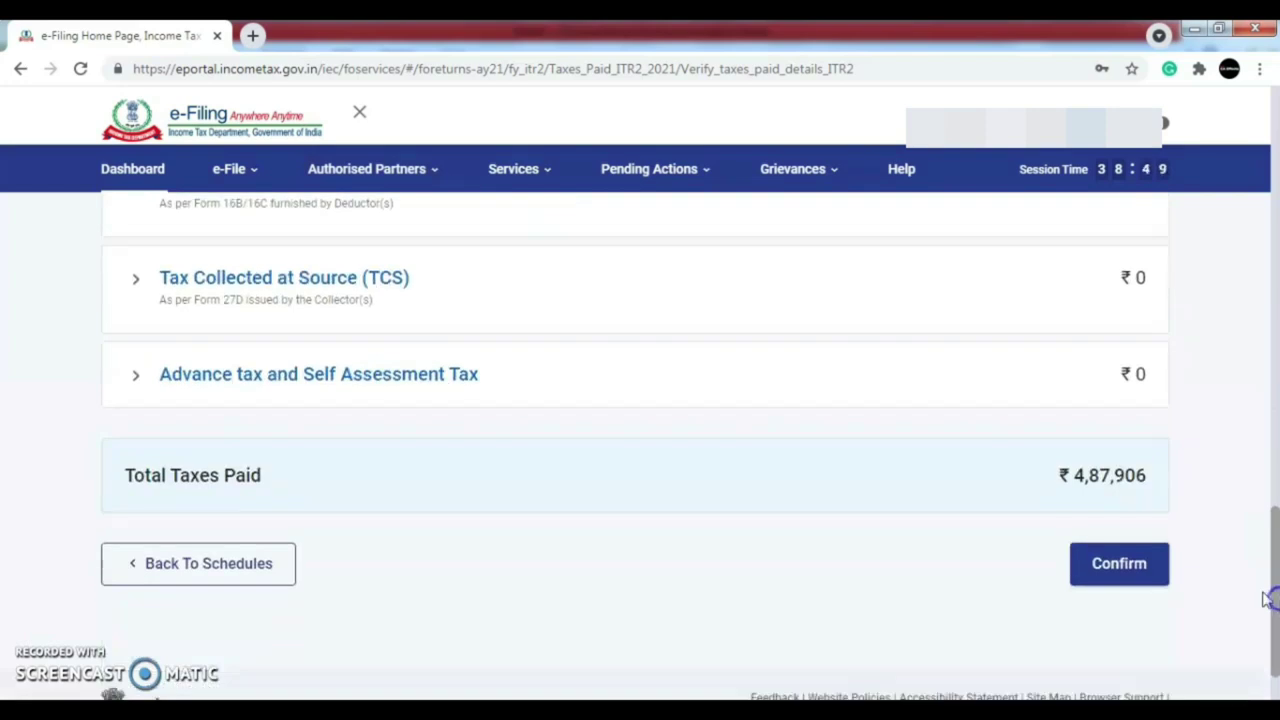
left_click(1120, 564)
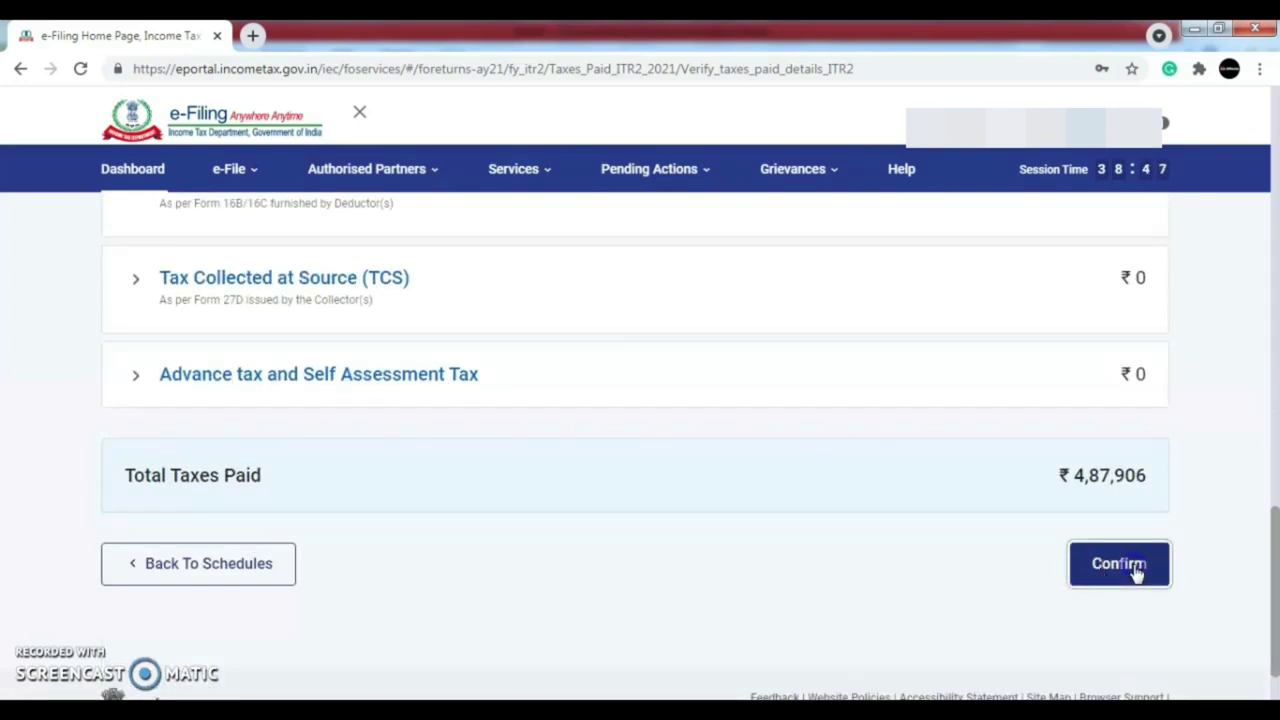
left_click_drag(1275, 250, 1275, 568)
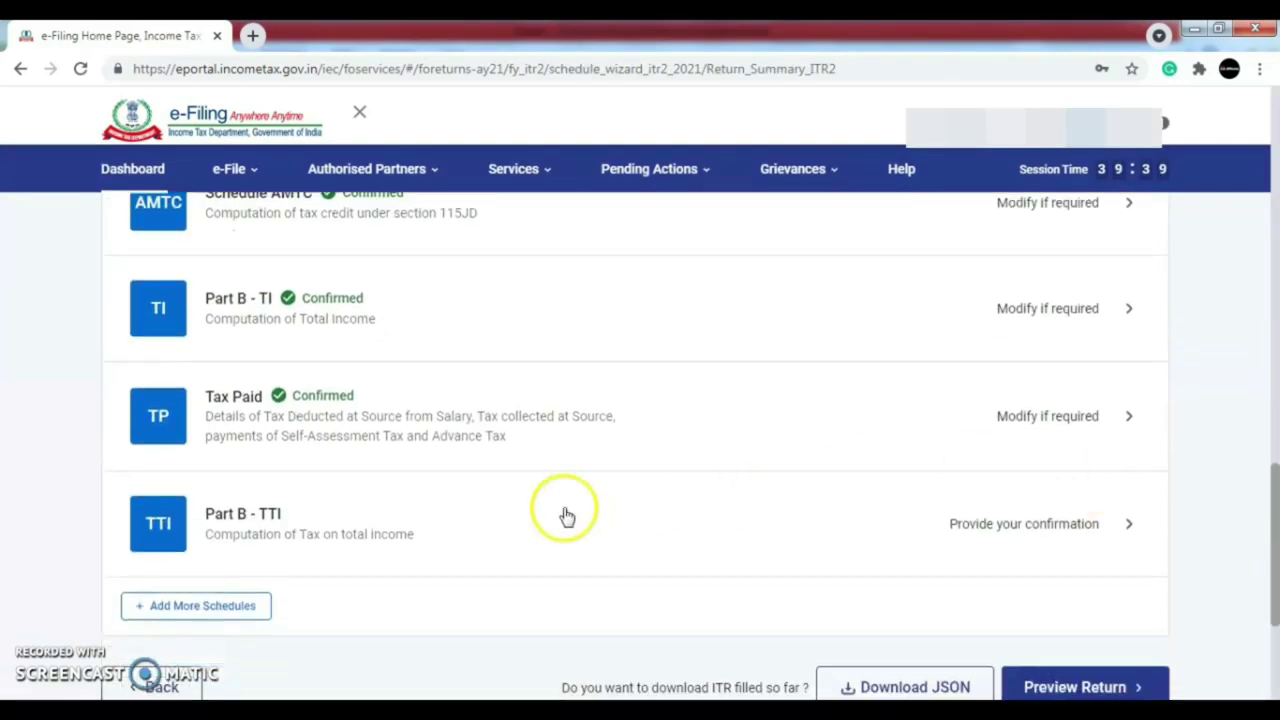
- Review the Part B - TTI tax breakdown, including ₹2,65,137 at special rates, down to the ₹1,77,270 refund
left_click(1035, 526)
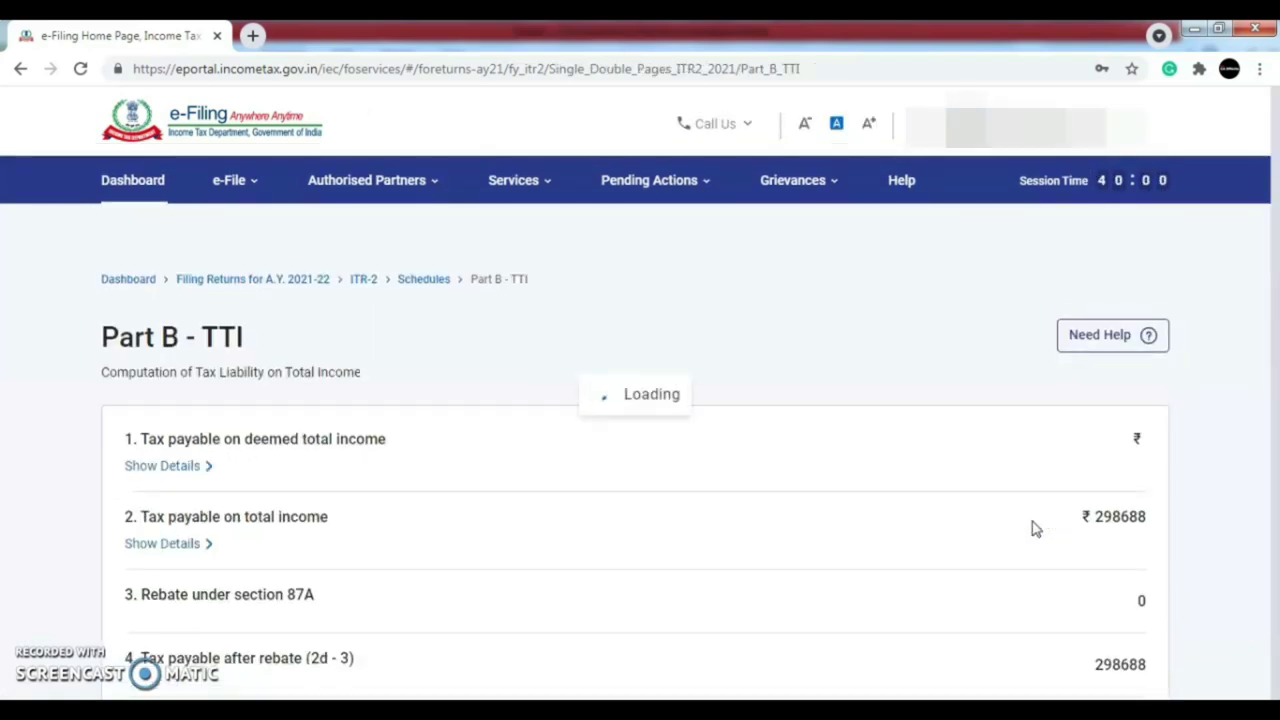
left_click_drag(1278, 228, 1276, 276)
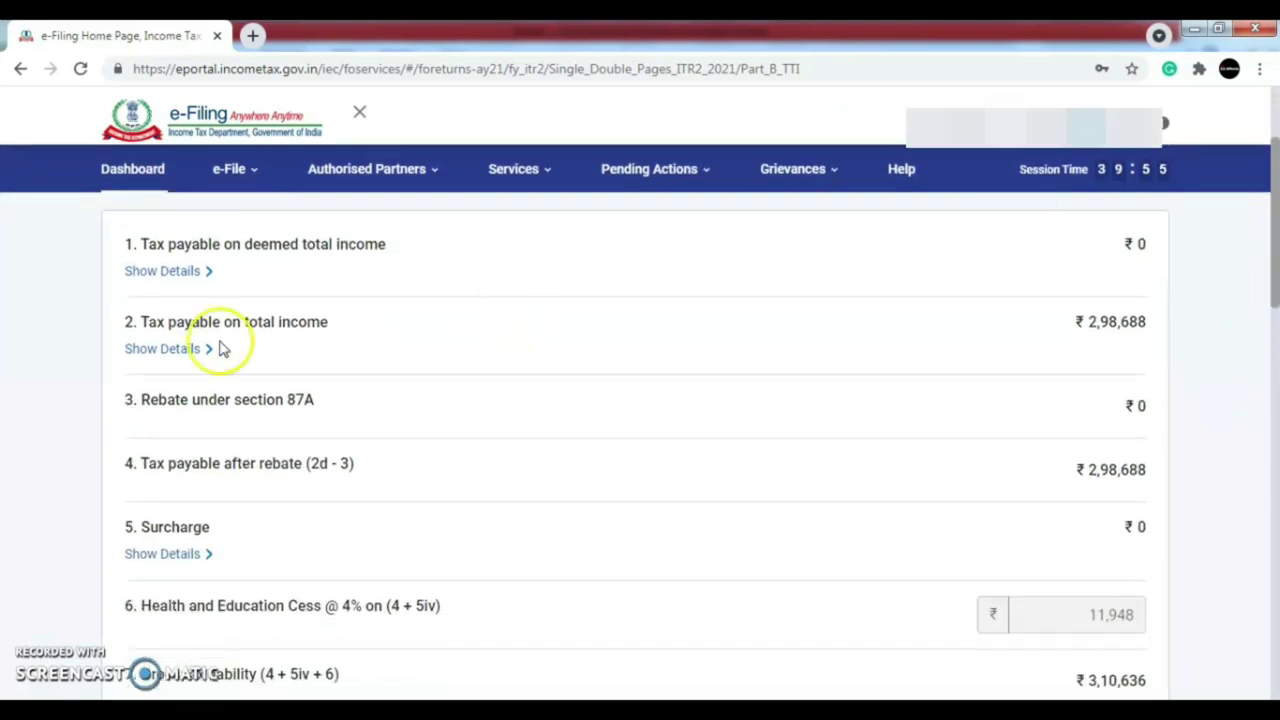
left_click(184, 362)
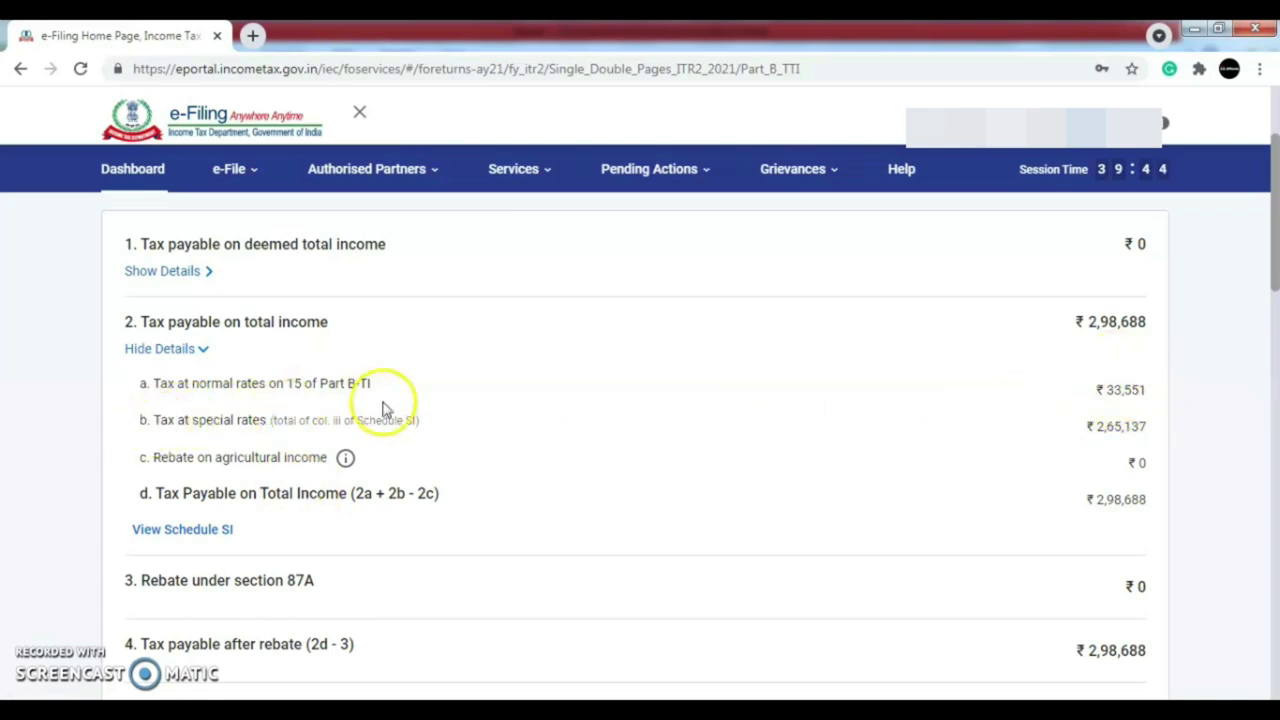
left_click_drag(1097, 428, 1145, 428)
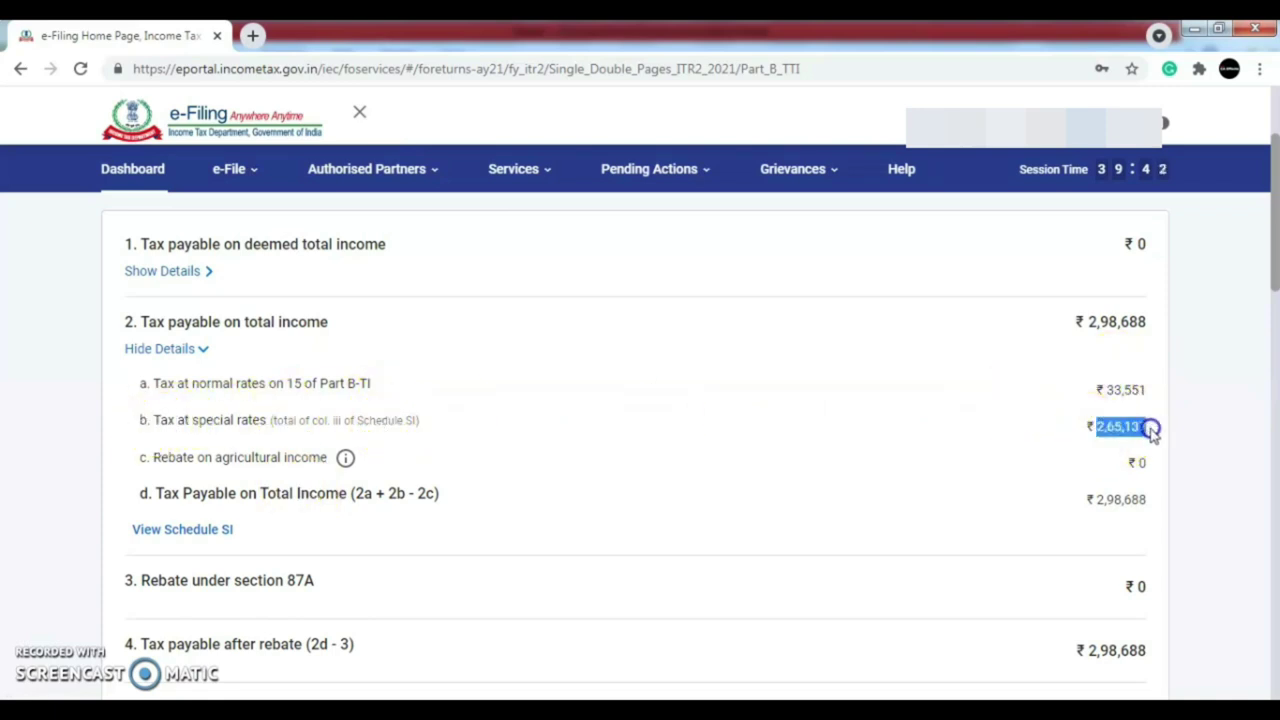
left_click(1208, 452)
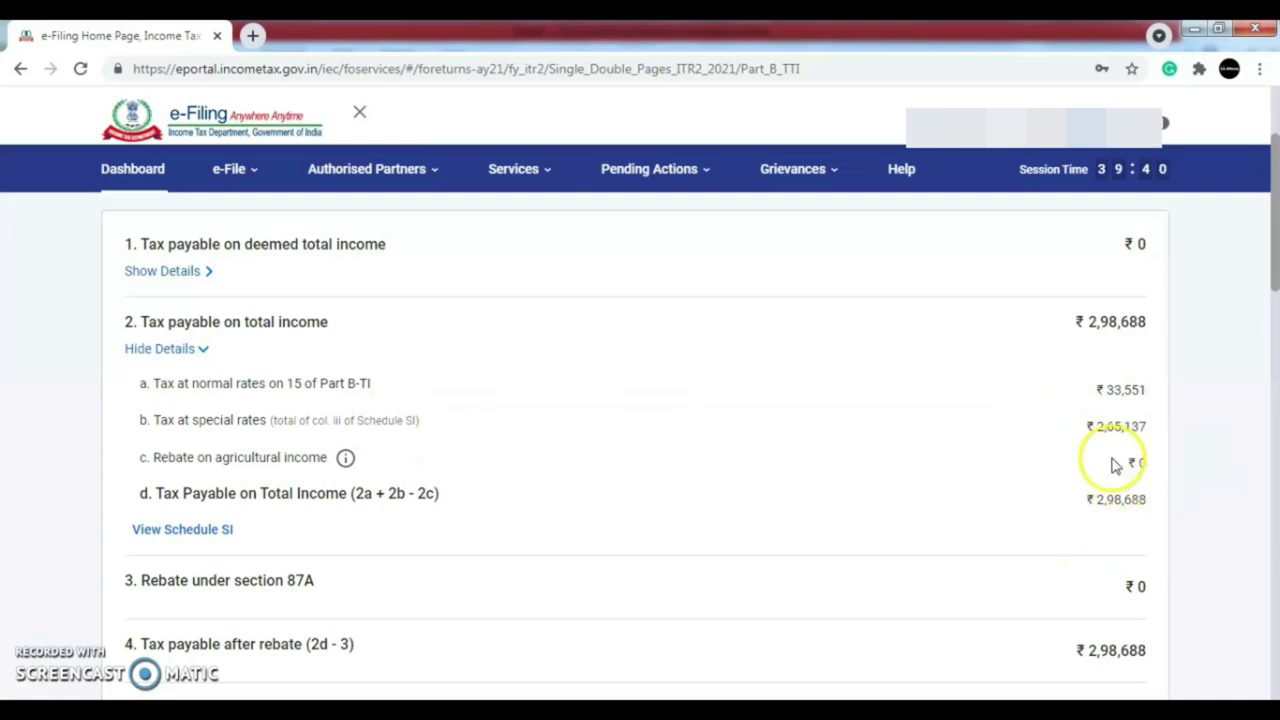
left_click_drag(1272, 225, 1275, 478)
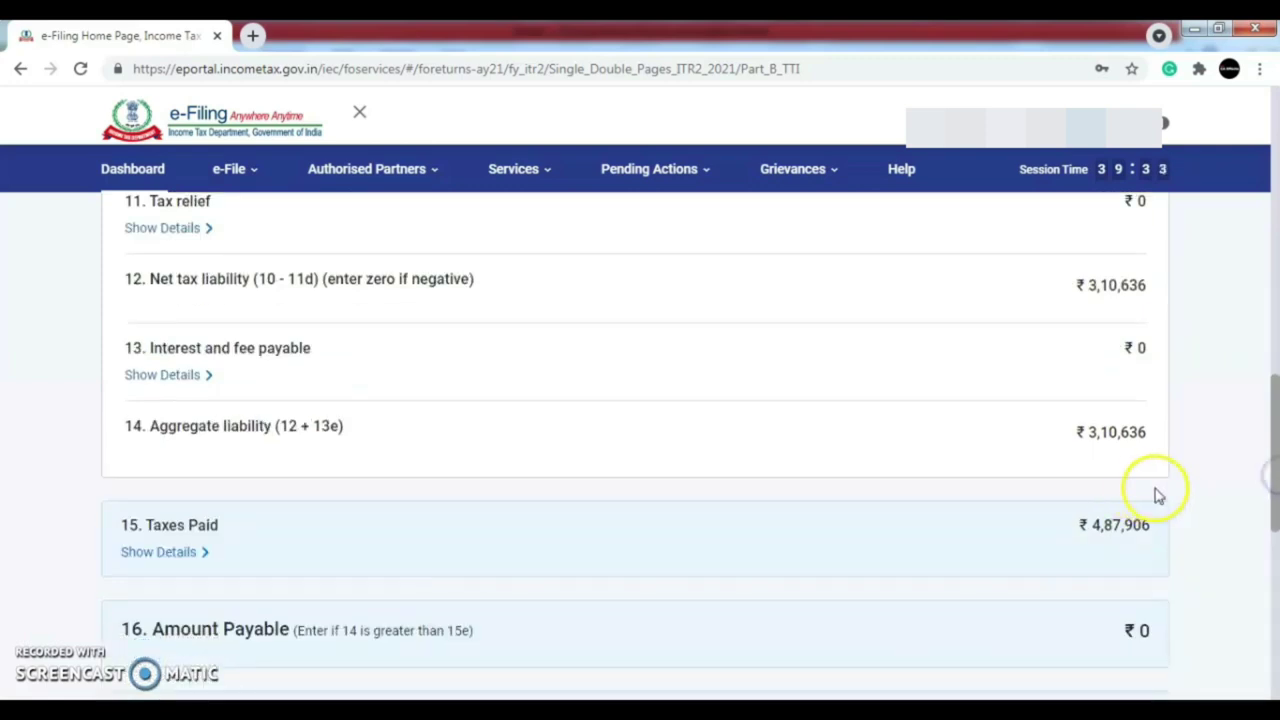
left_click_drag(1275, 485, 1275, 553)
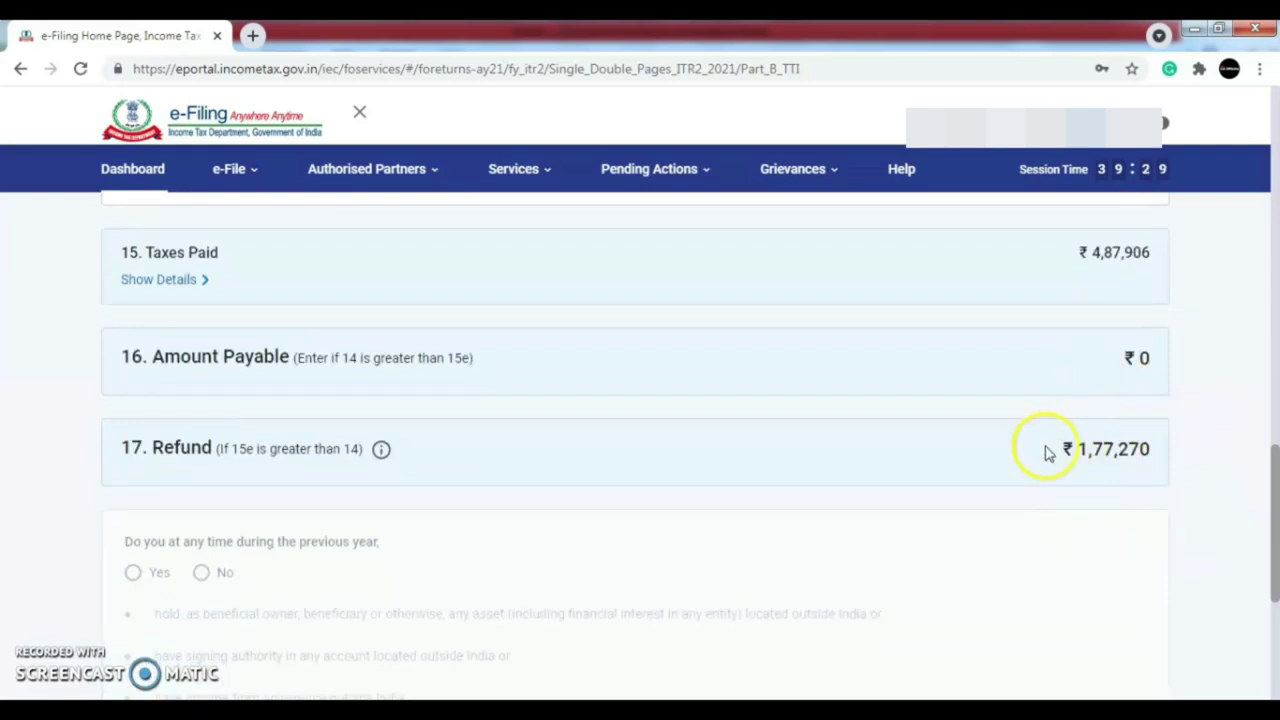
left_click_drag(1275, 495, 1276, 610)
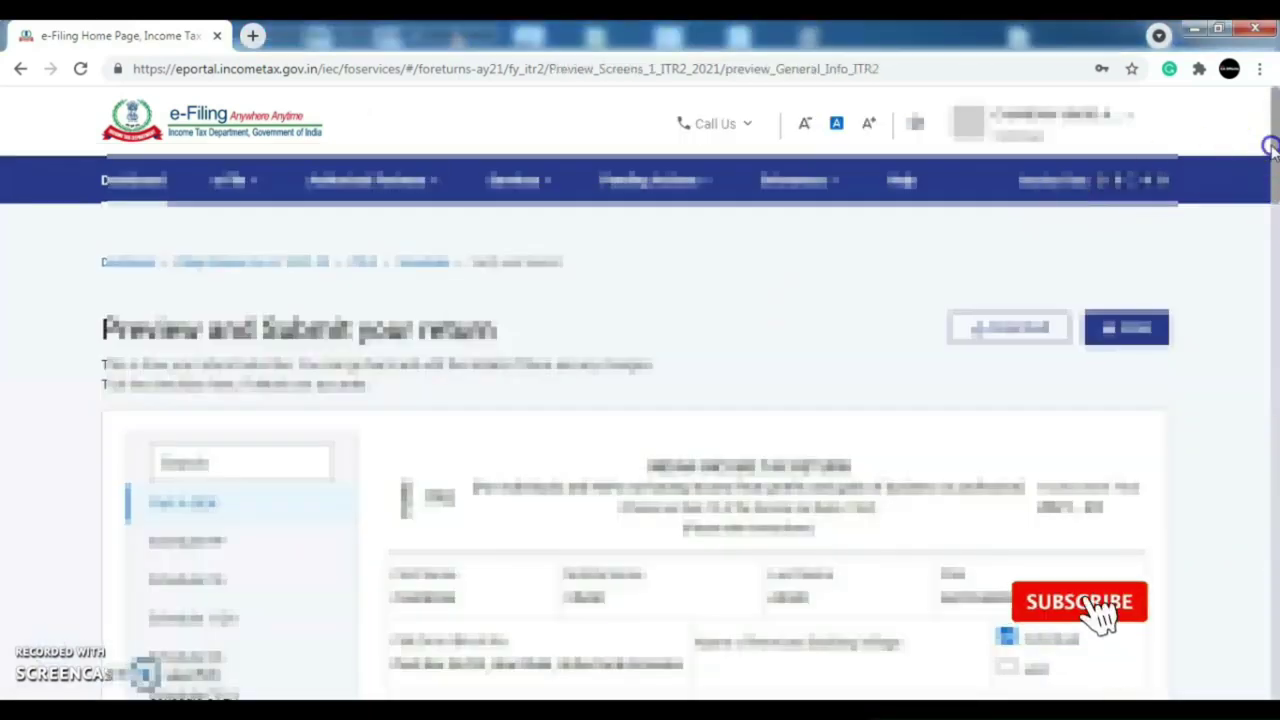
- Review the ITR-2 return preview, opening its first section and scrolling through it
left_click(1268, 214)
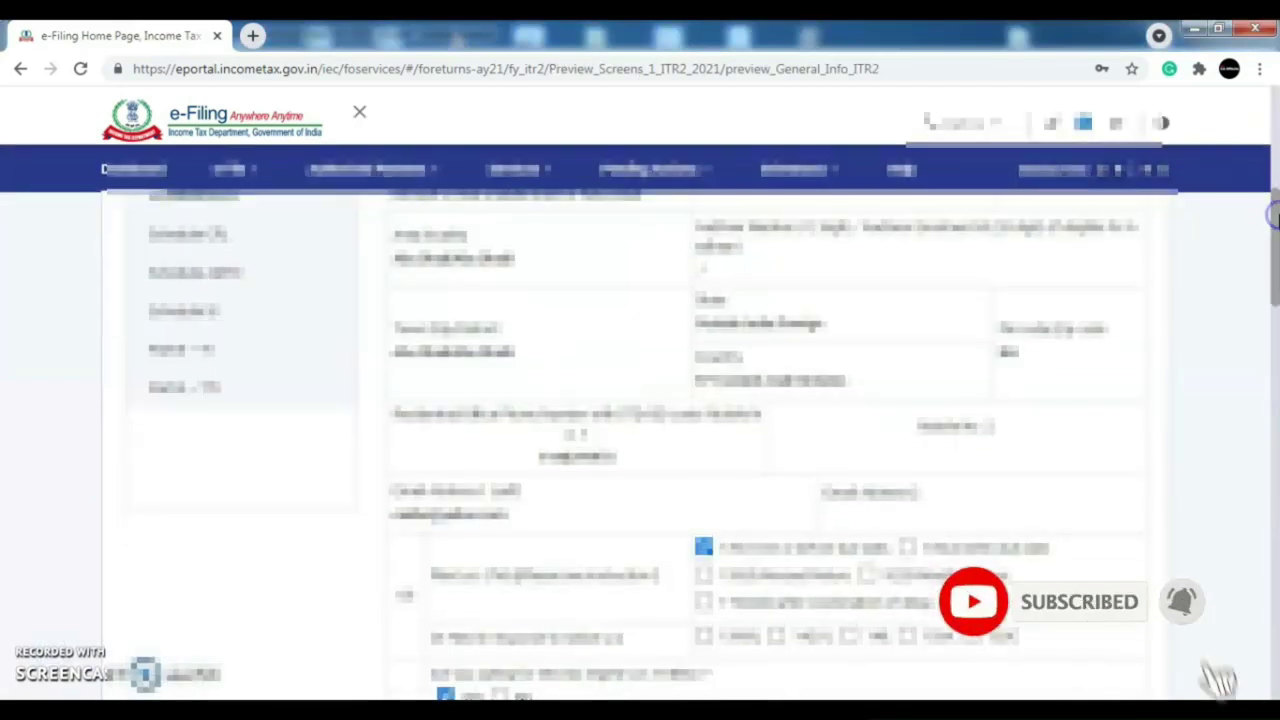
scroll(1275, 240, "up", 5)
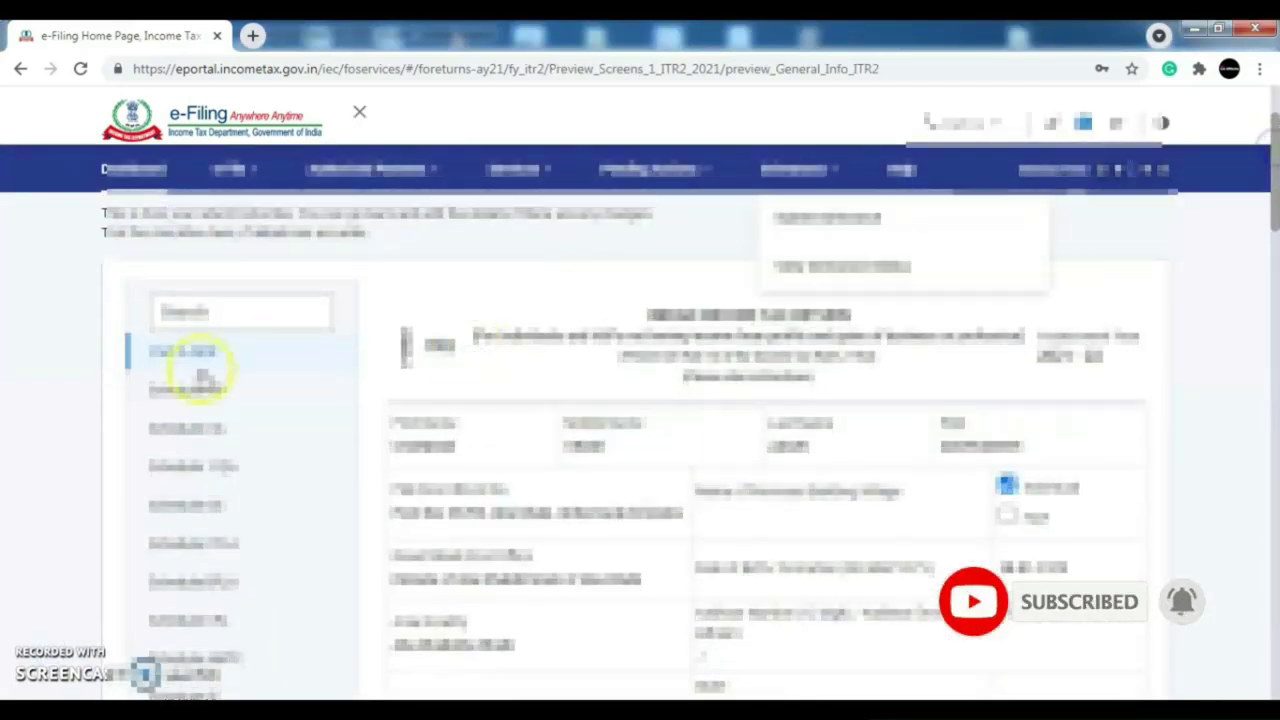
left_click(188, 366)
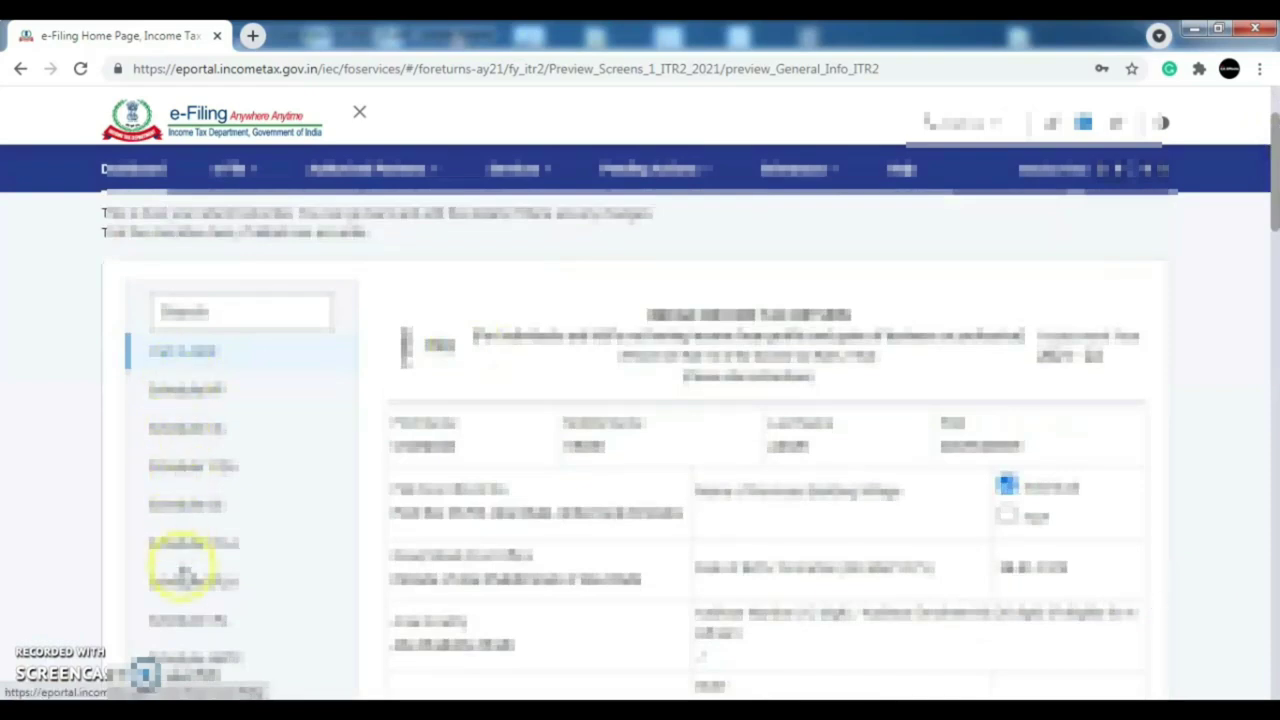
mouse_move(1268, 200)
left_mouse_down()
mouse_move(1268, 252)
mouse_move(1268, 221)
left_mouse_up()
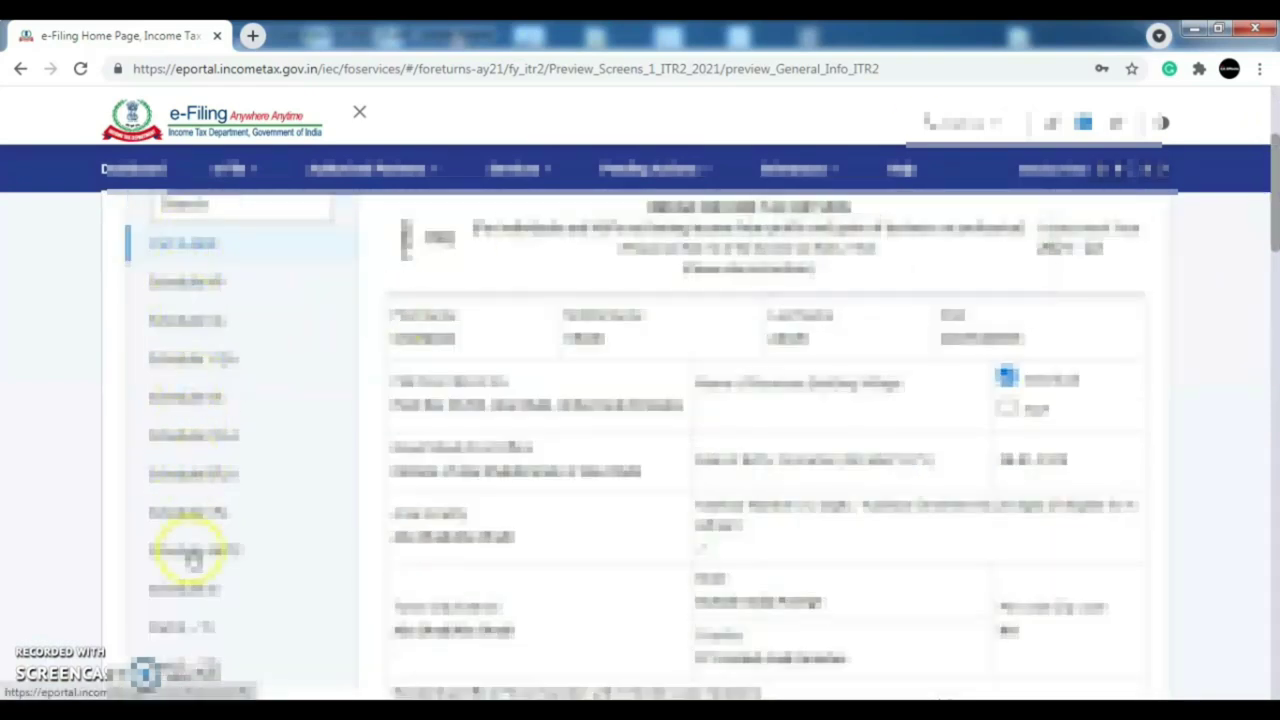
left_click_drag(1272, 215, 1275, 595)
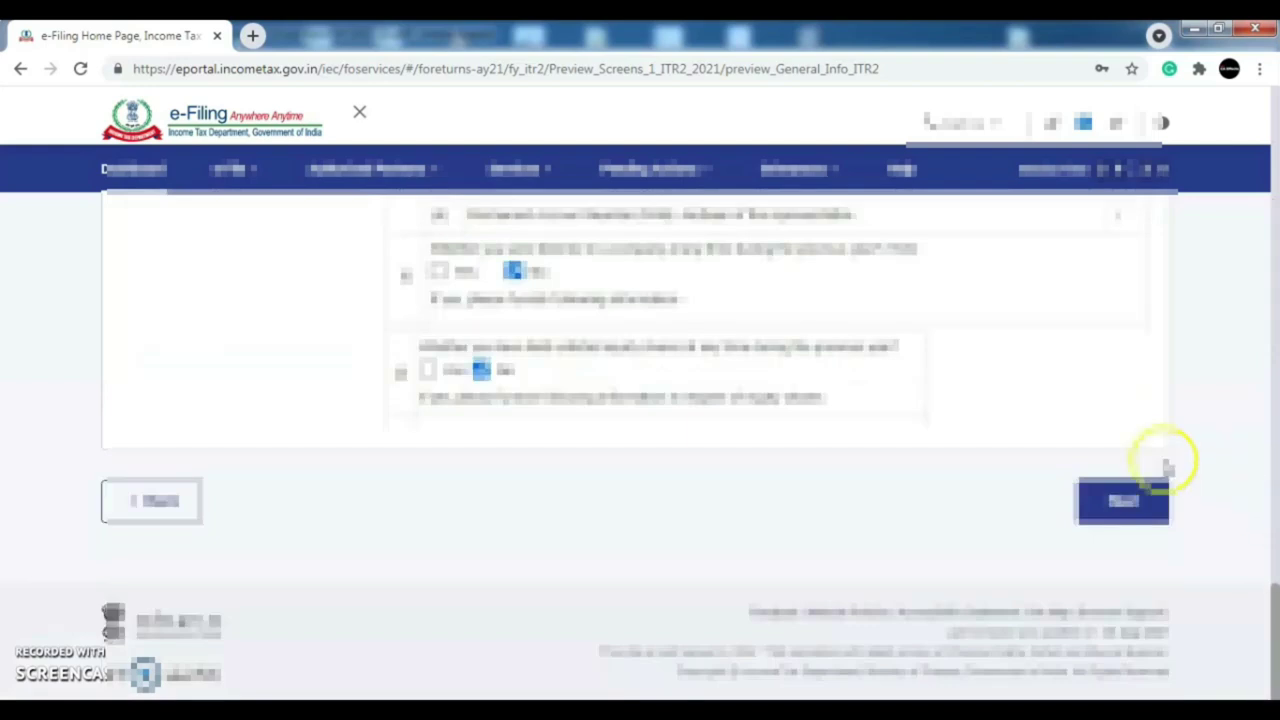
left_click(1140, 512)
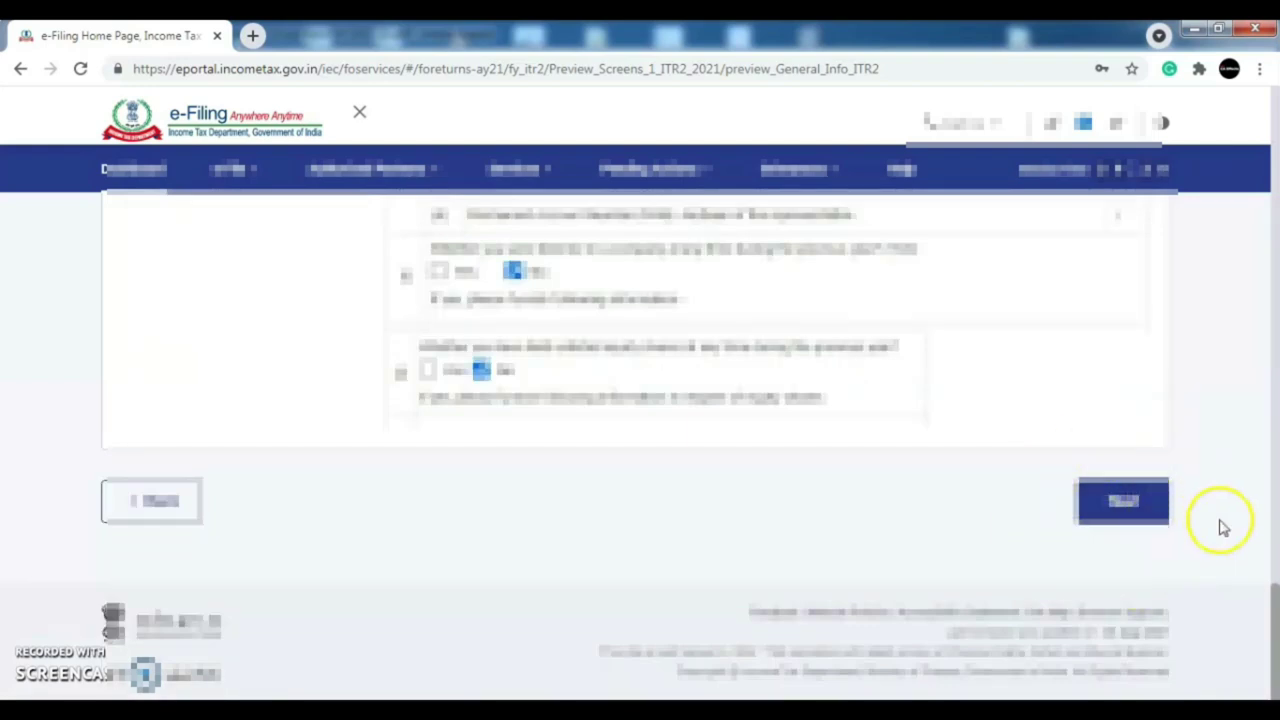
left_click_drag(1275, 180, 1275, 308)
- Accept the declaration and send the return for validation
left_click(133, 423)
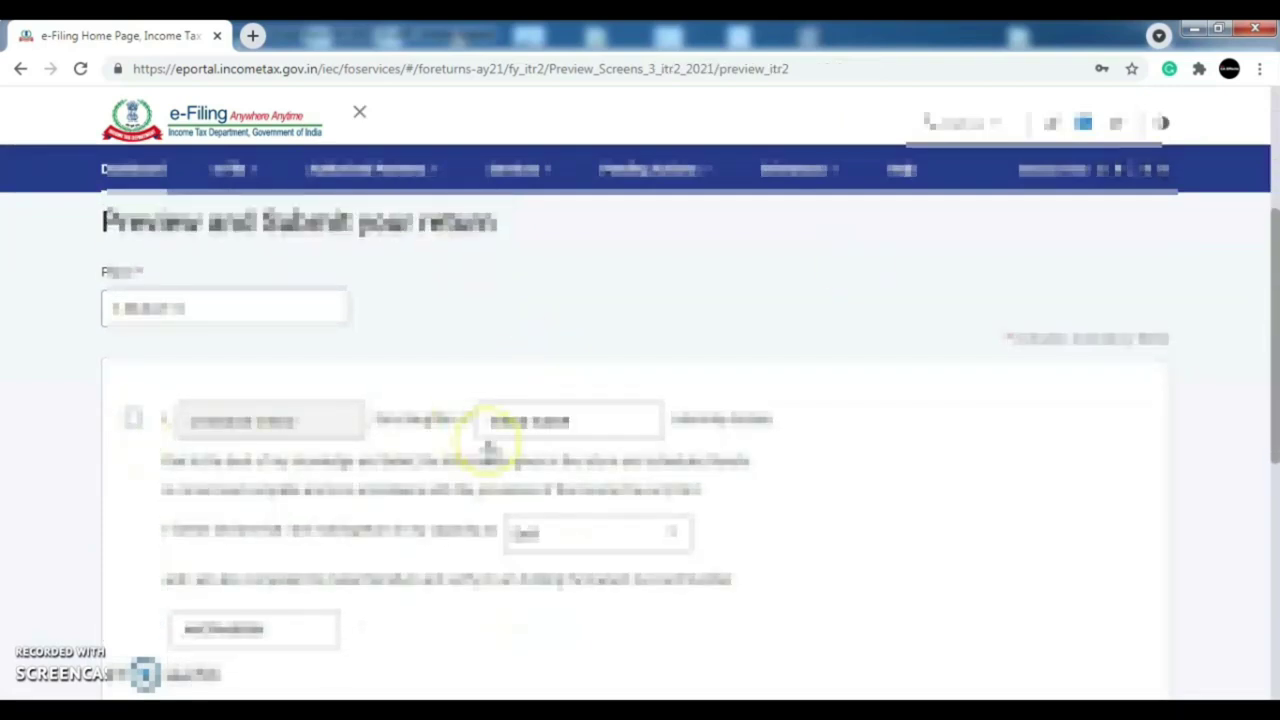
left_click_drag(1270, 334, 1275, 543)
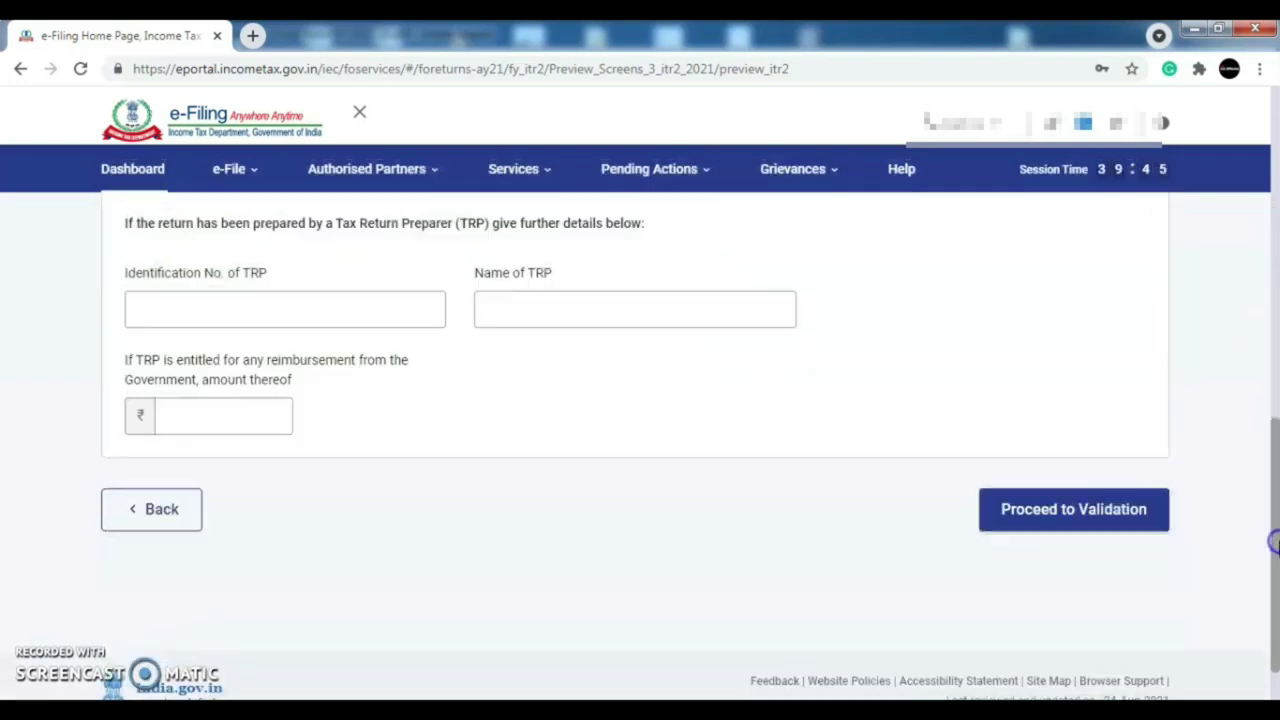
left_click(1047, 522)
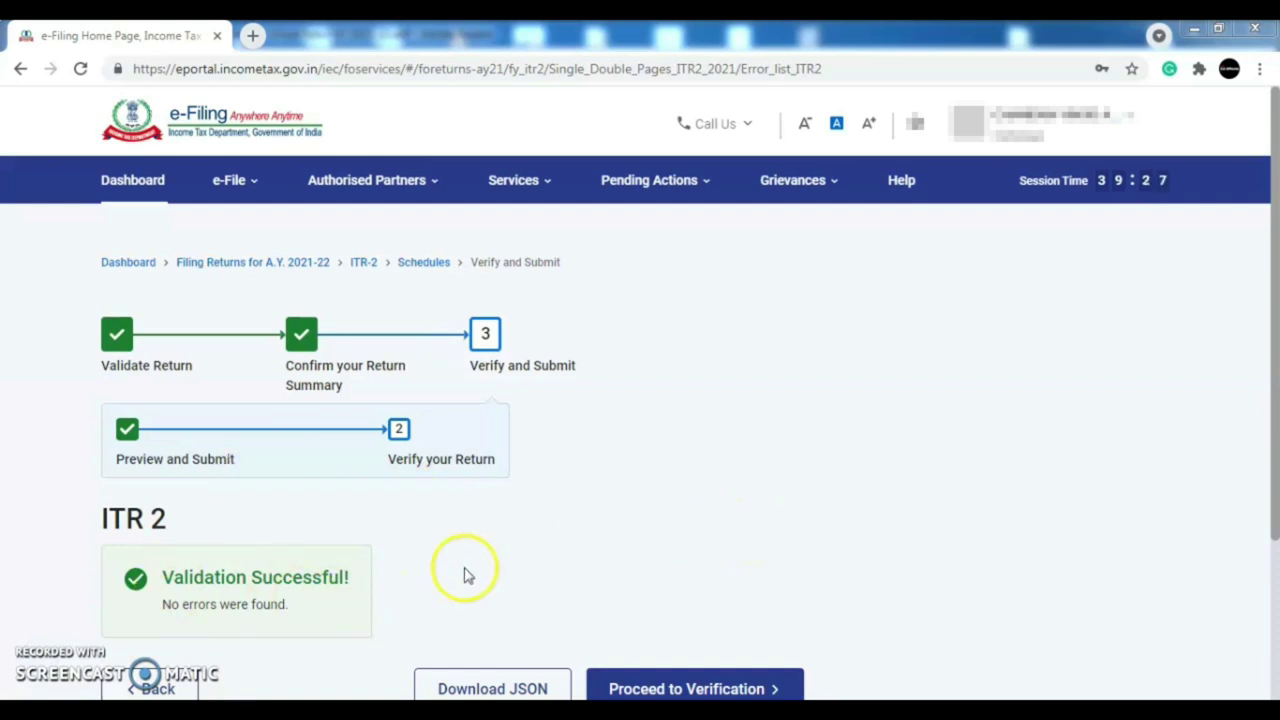
- Move to verification, choose e-Verify Later, and confirm final submission of the ITR-2
left_click_drag(1272, 380, 1275, 483)
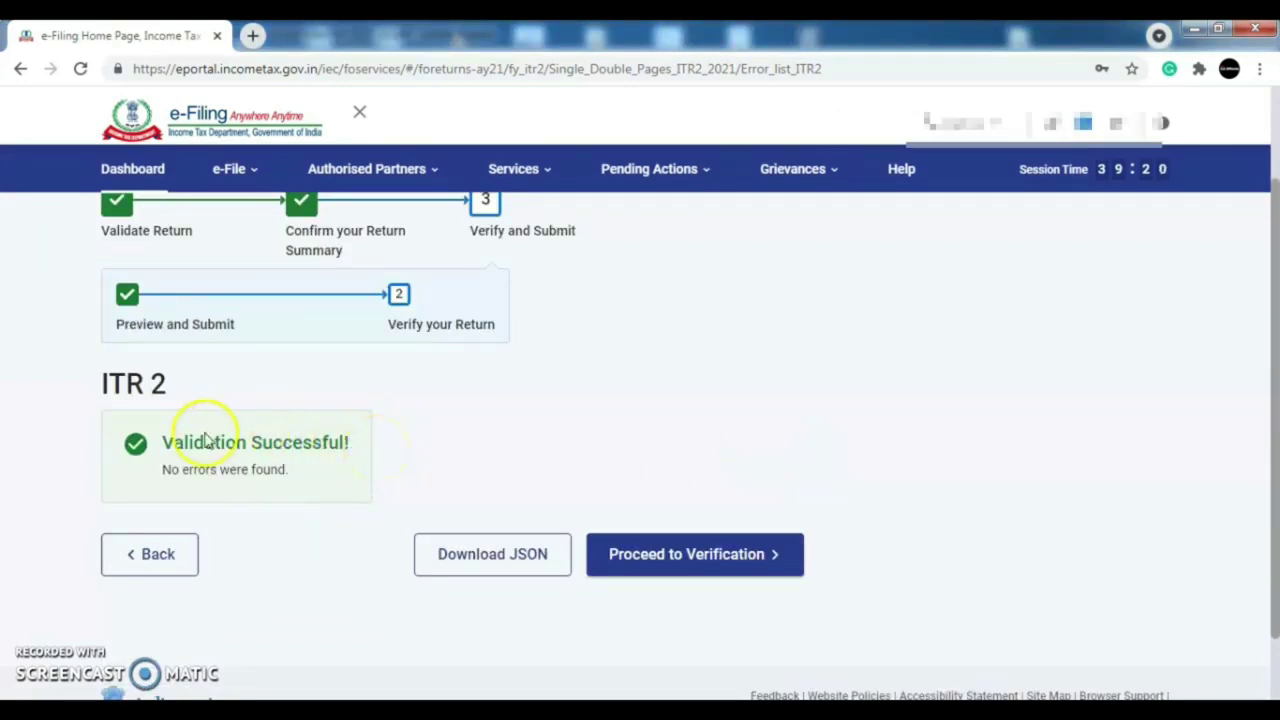
left_click(720, 566)
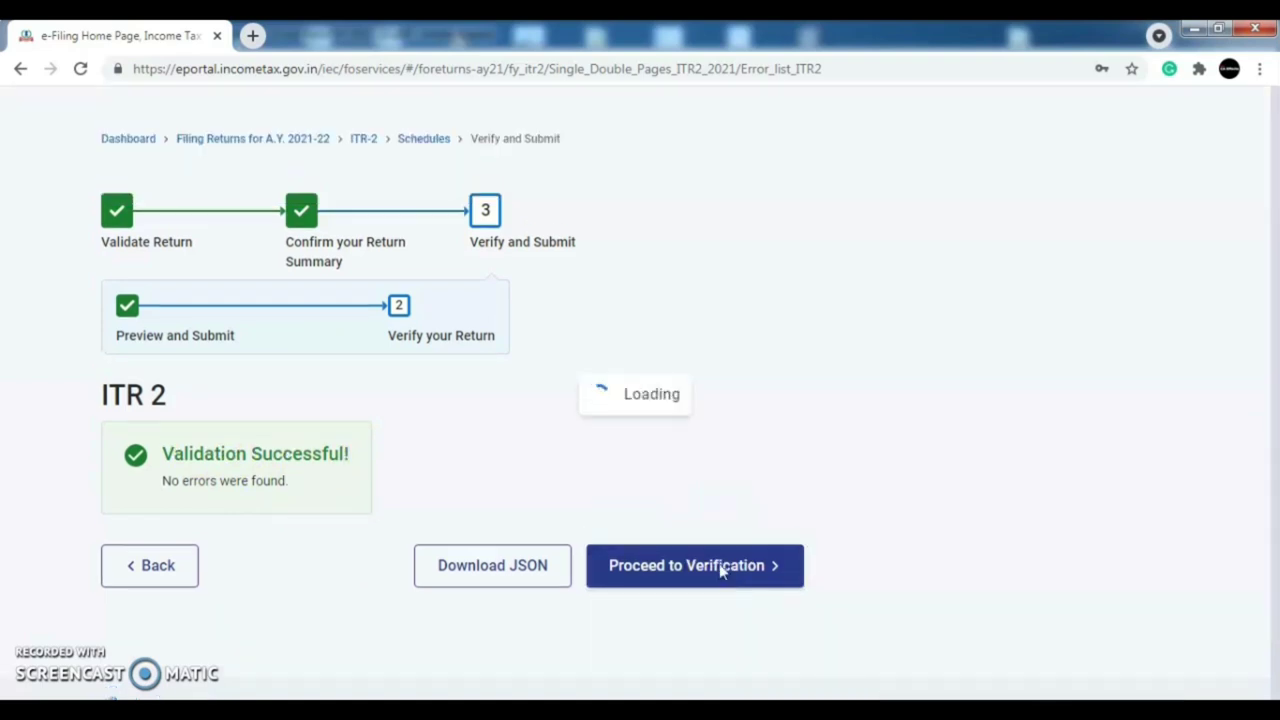
scroll(1274, 400, "down", 3)
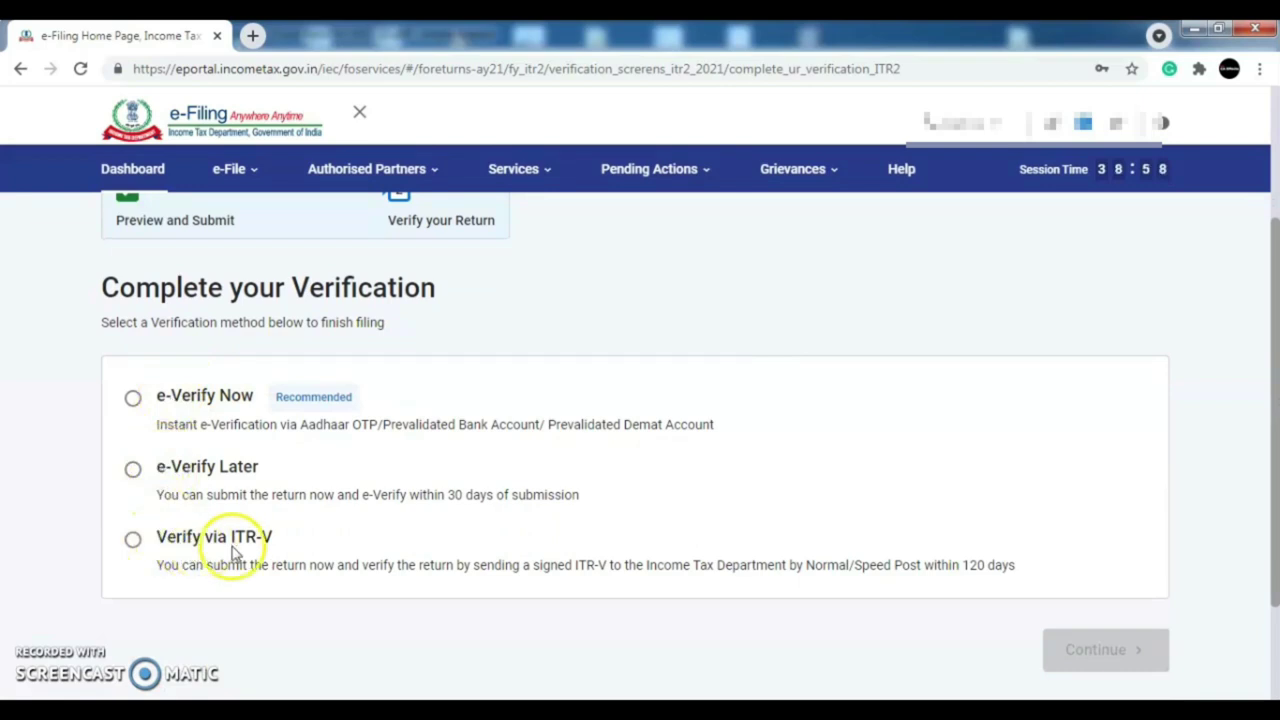
left_click(133, 472)
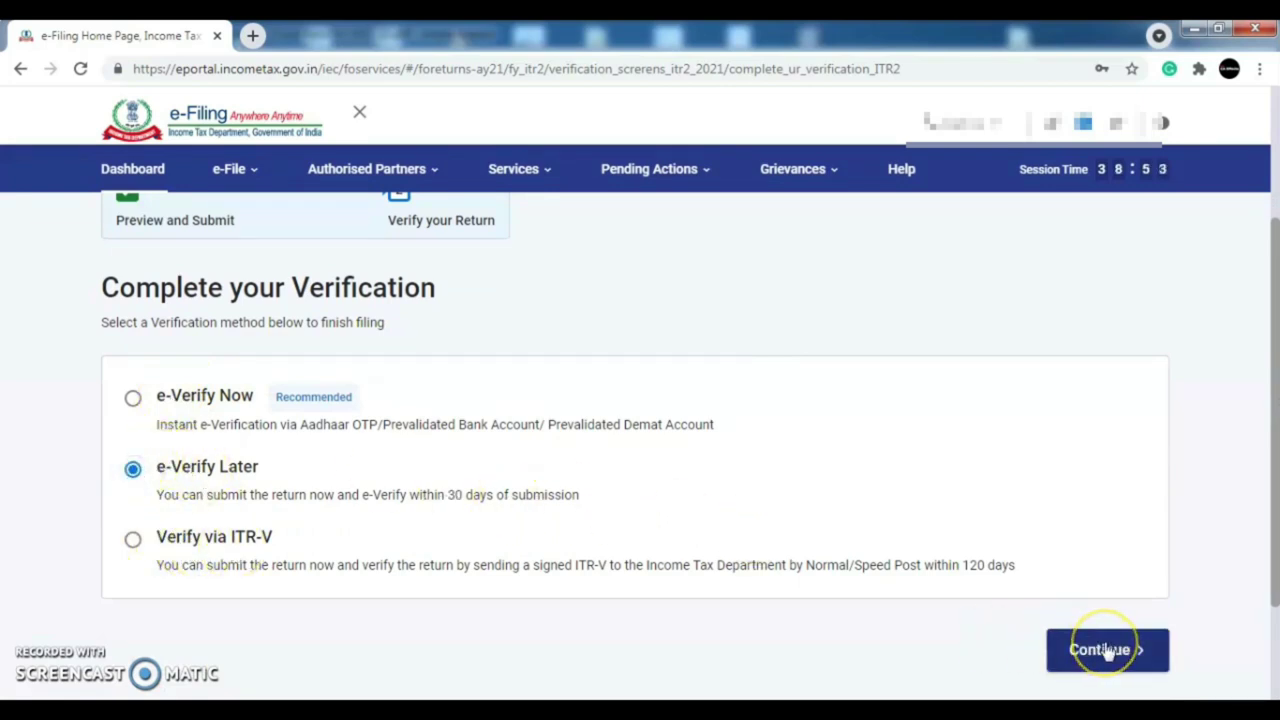
left_click(1105, 650)
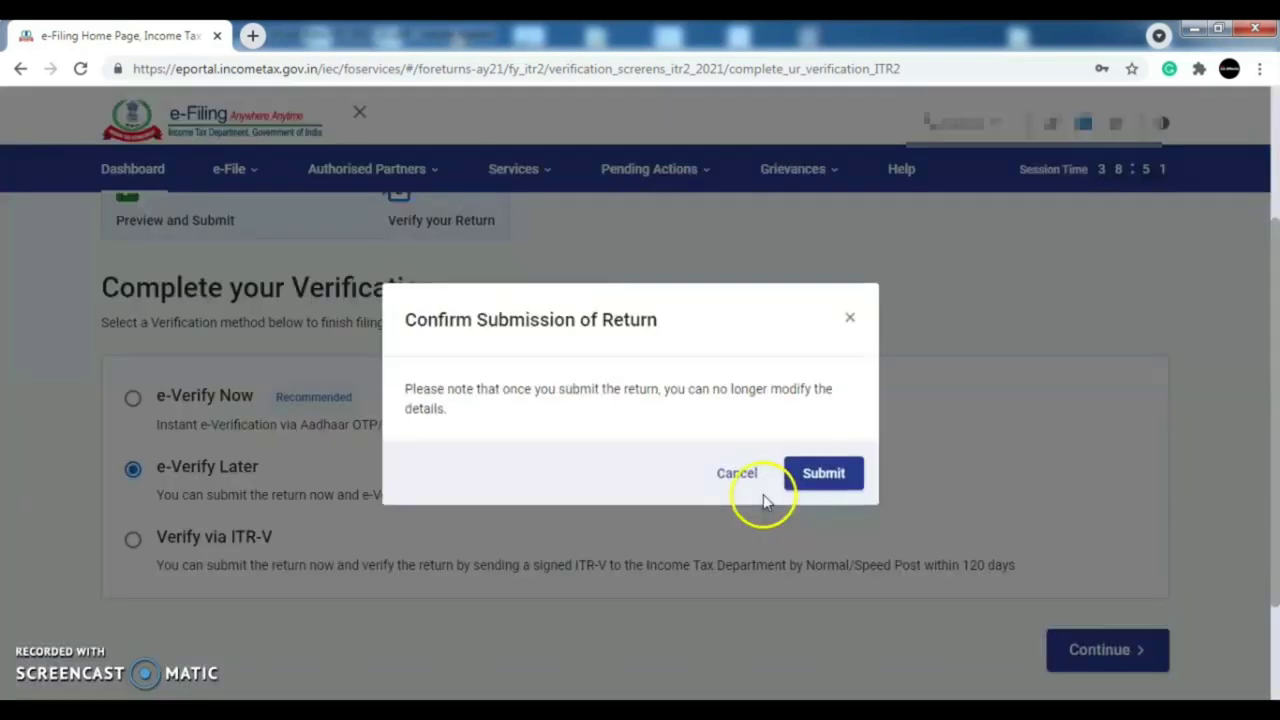
left_click(843, 477)
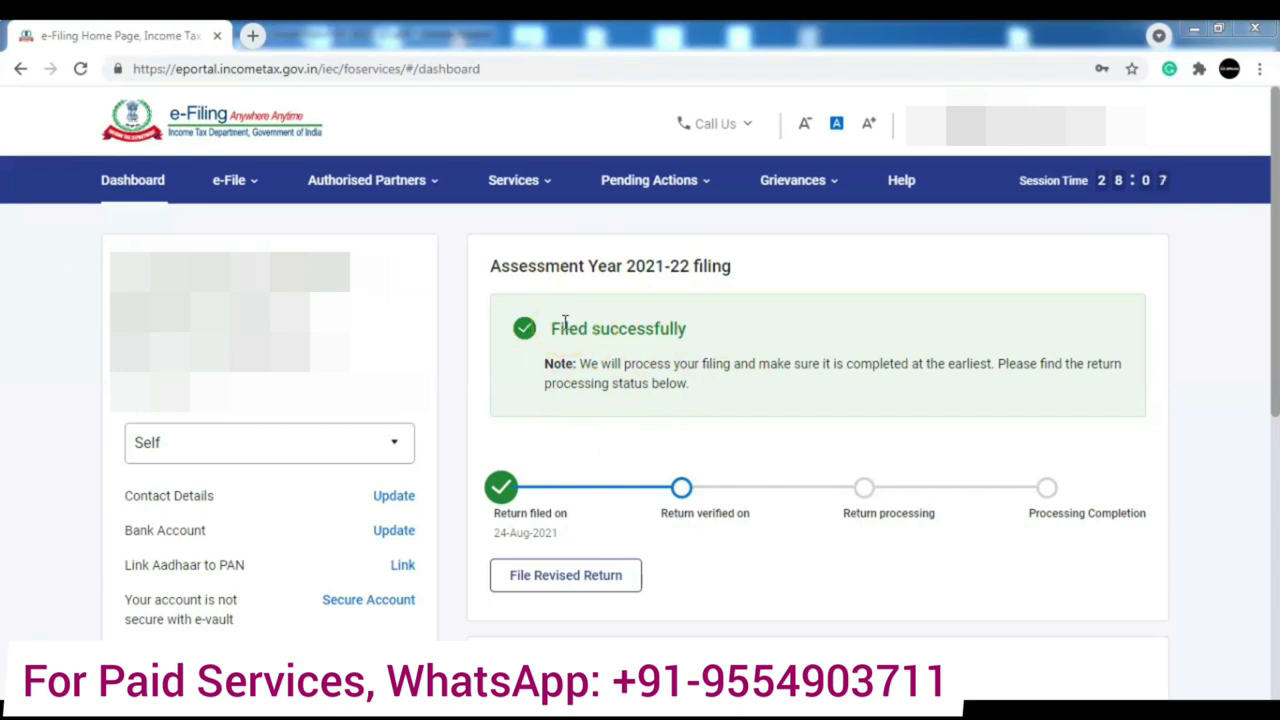
- Show the Income Tax Returns options under the e-File menu on the dashboard
left_click(234, 180)
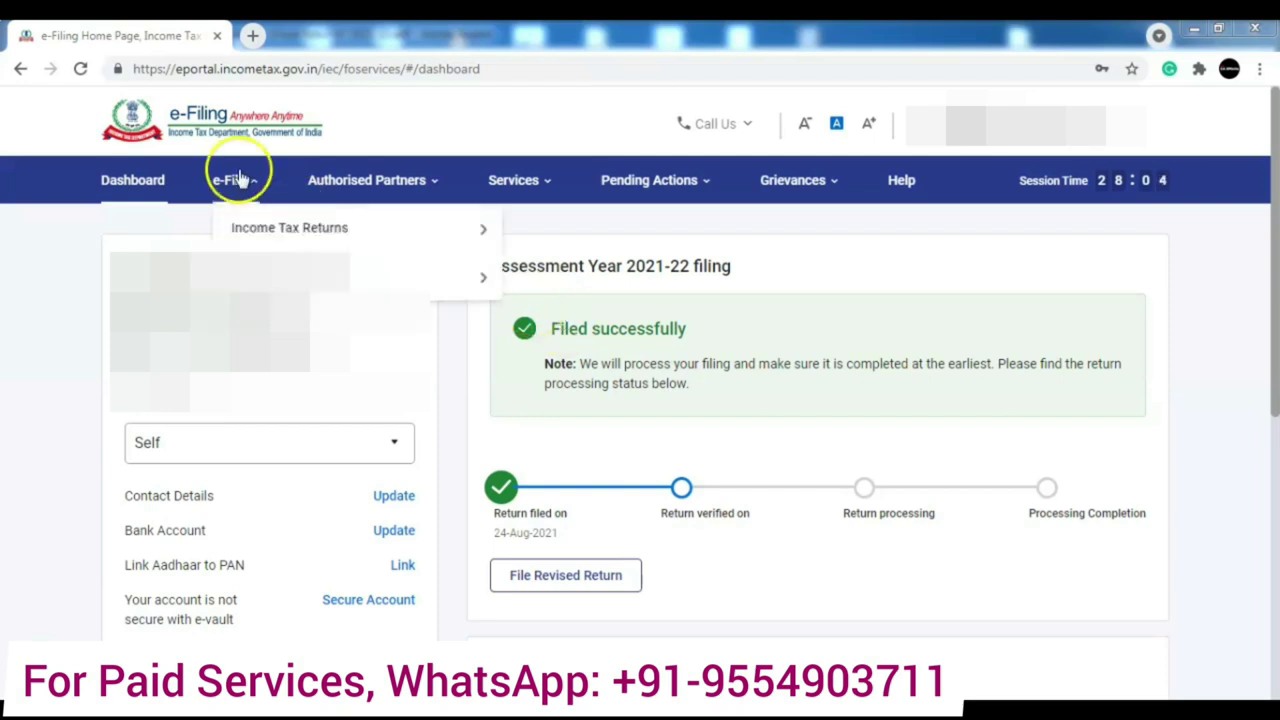
mouse_move(248, 226)
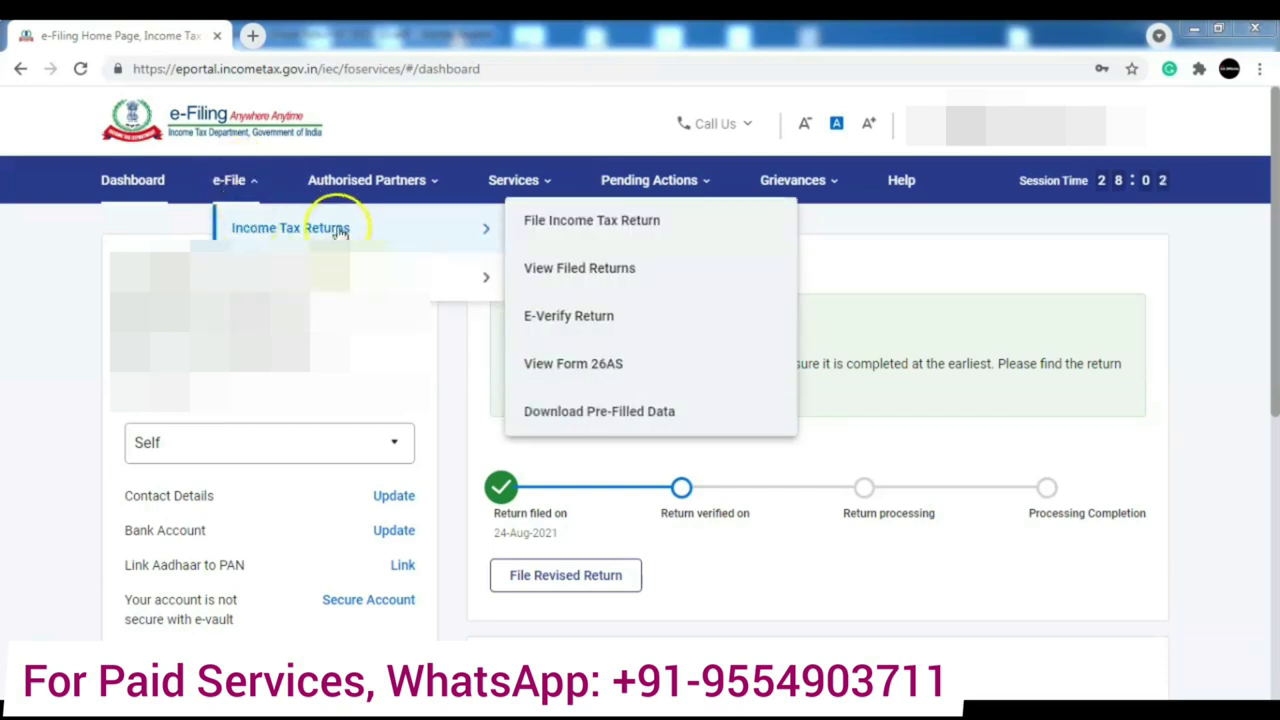
- Start e-verifying the AY 2021-22 ITR 2 and consider the Aadhaar mobile OTP method
left_click(572, 318)
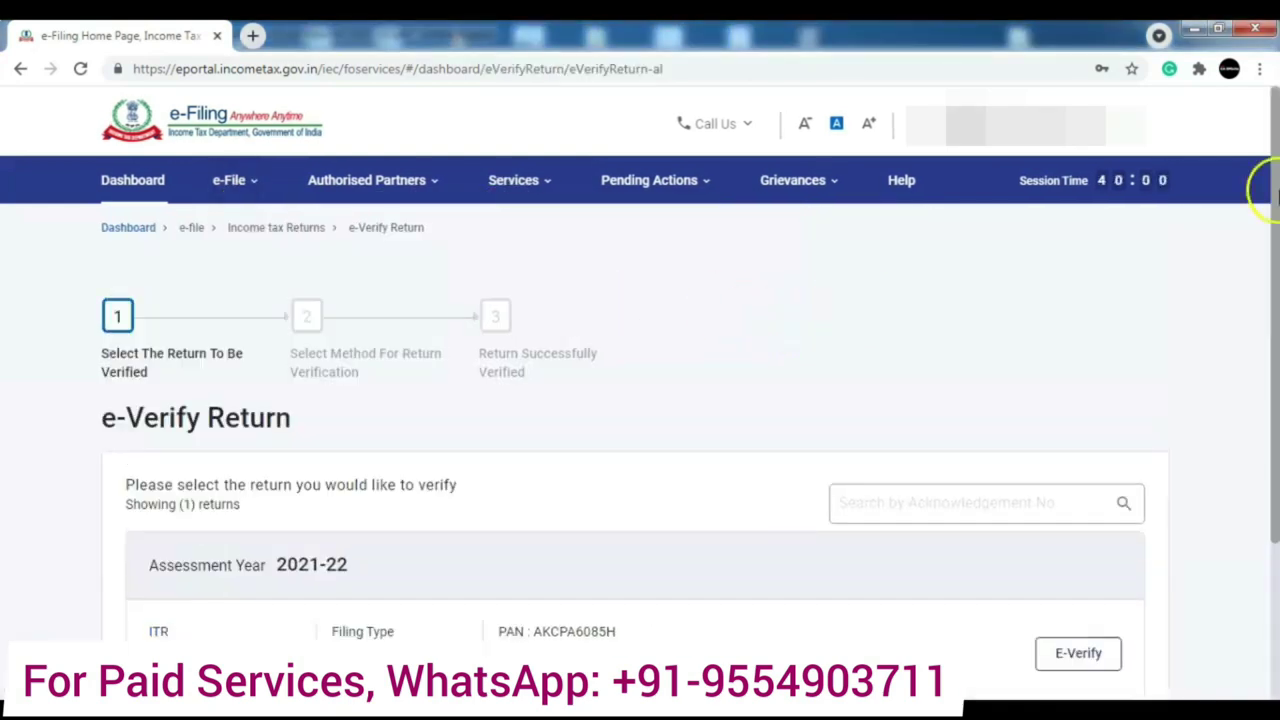
scroll(1266, 186, "down", 2)
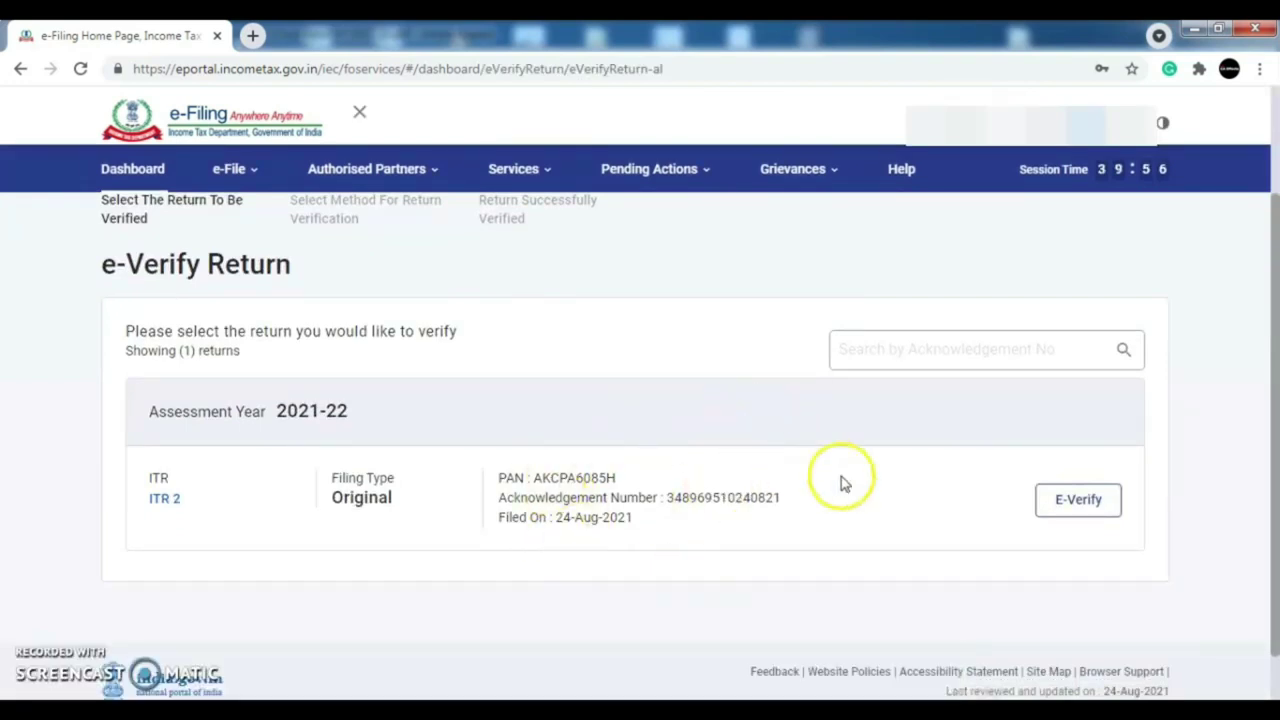
left_click(1078, 505)
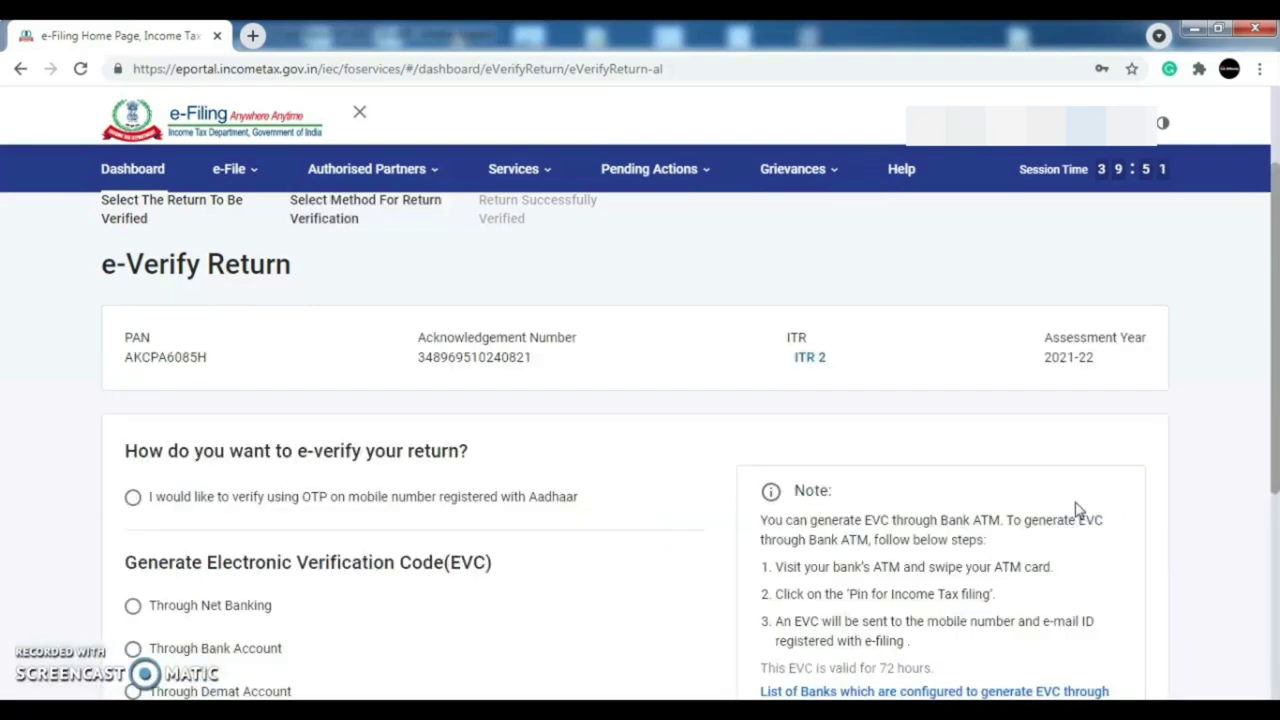
left_click_drag(1278, 255, 1276, 357)
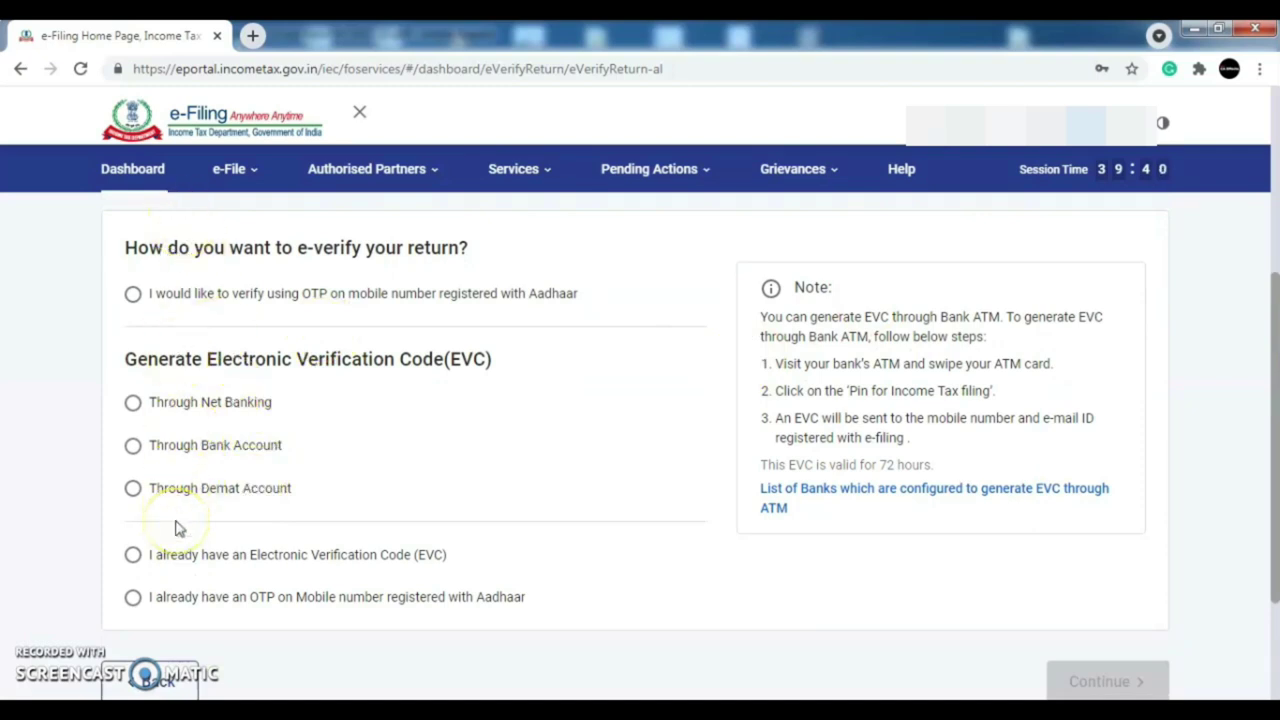
left_click(133, 294)
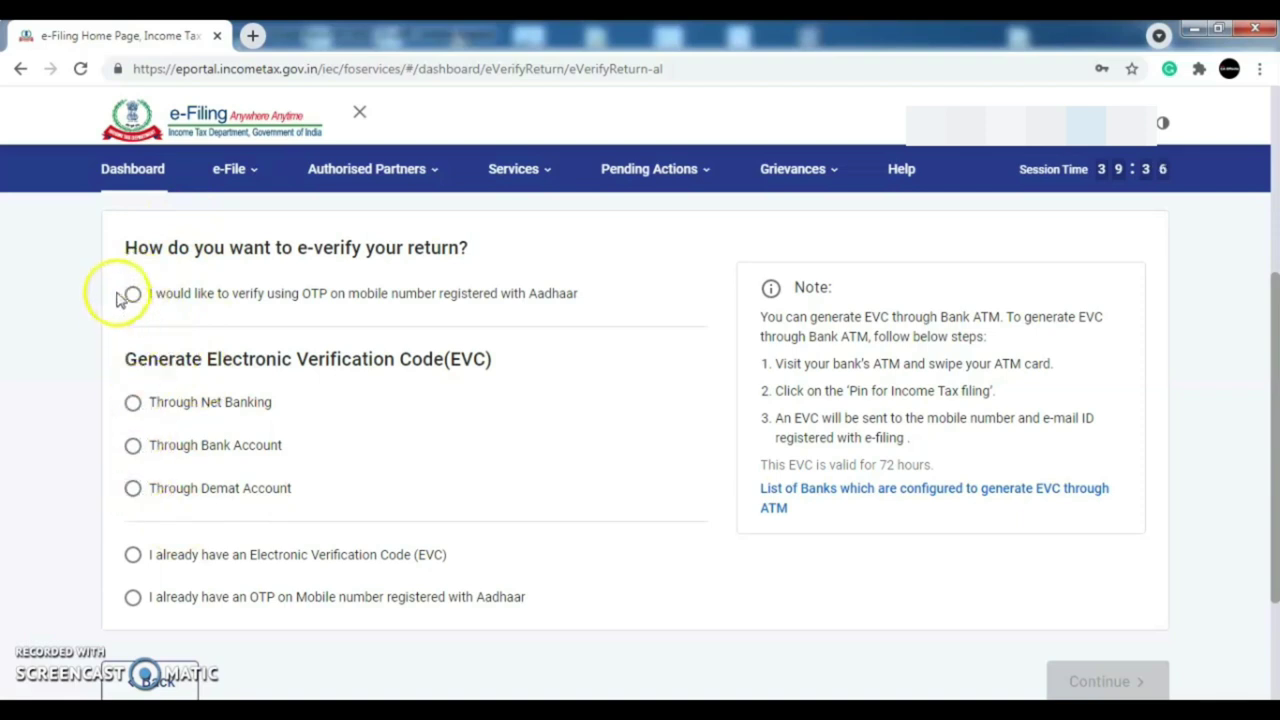
- Return to the dashboard without completing verification
left_click_drag(1275, 490, 1274, 313)
left_click(497, 197)
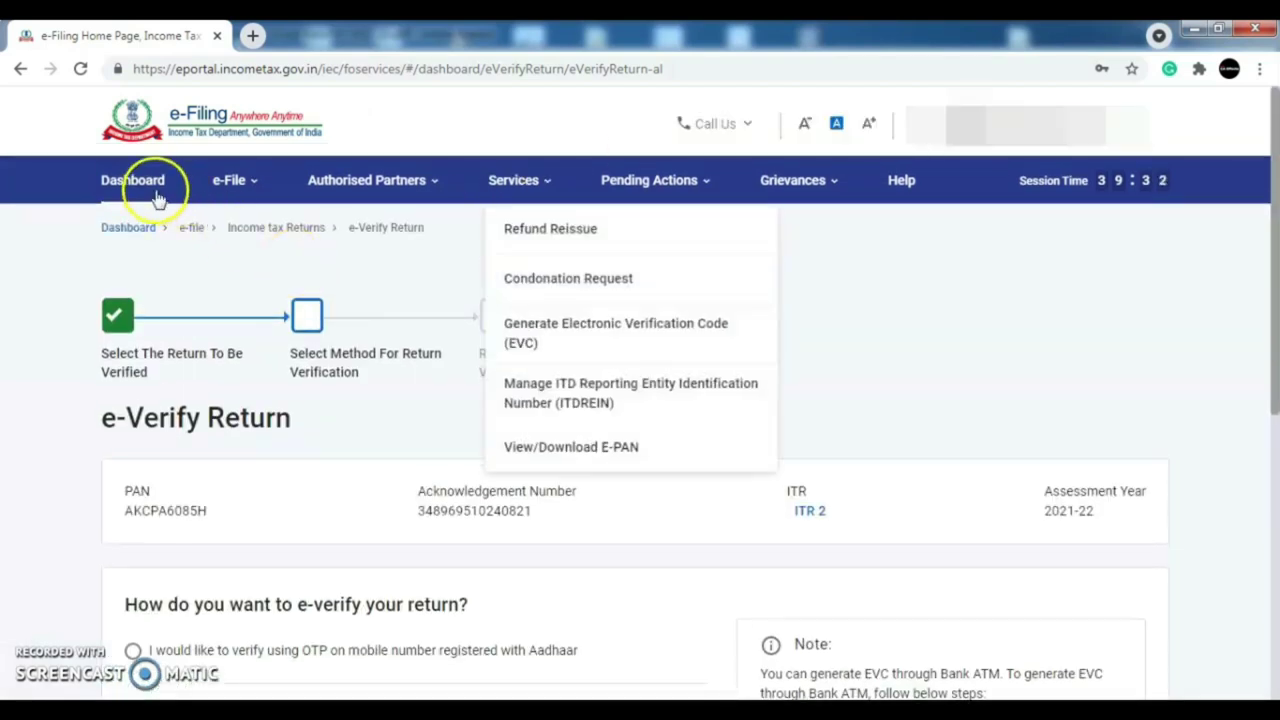
left_click(131, 186)
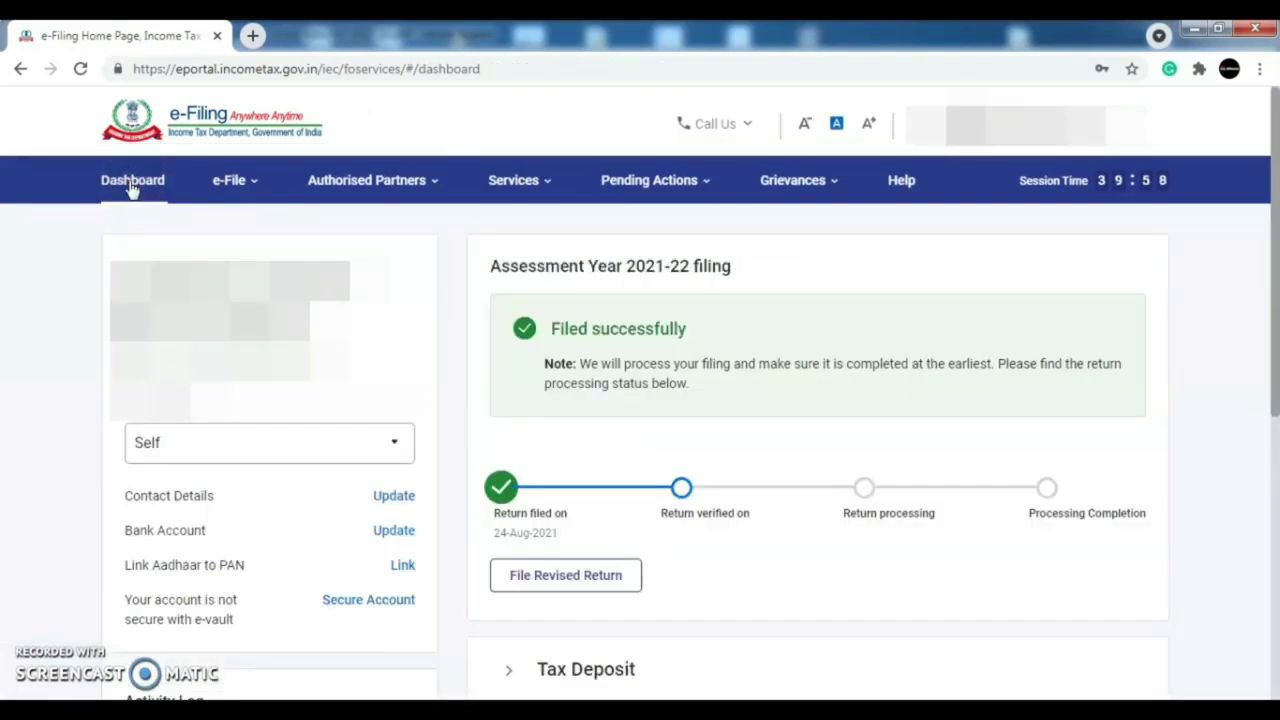
left_click(263, 198)
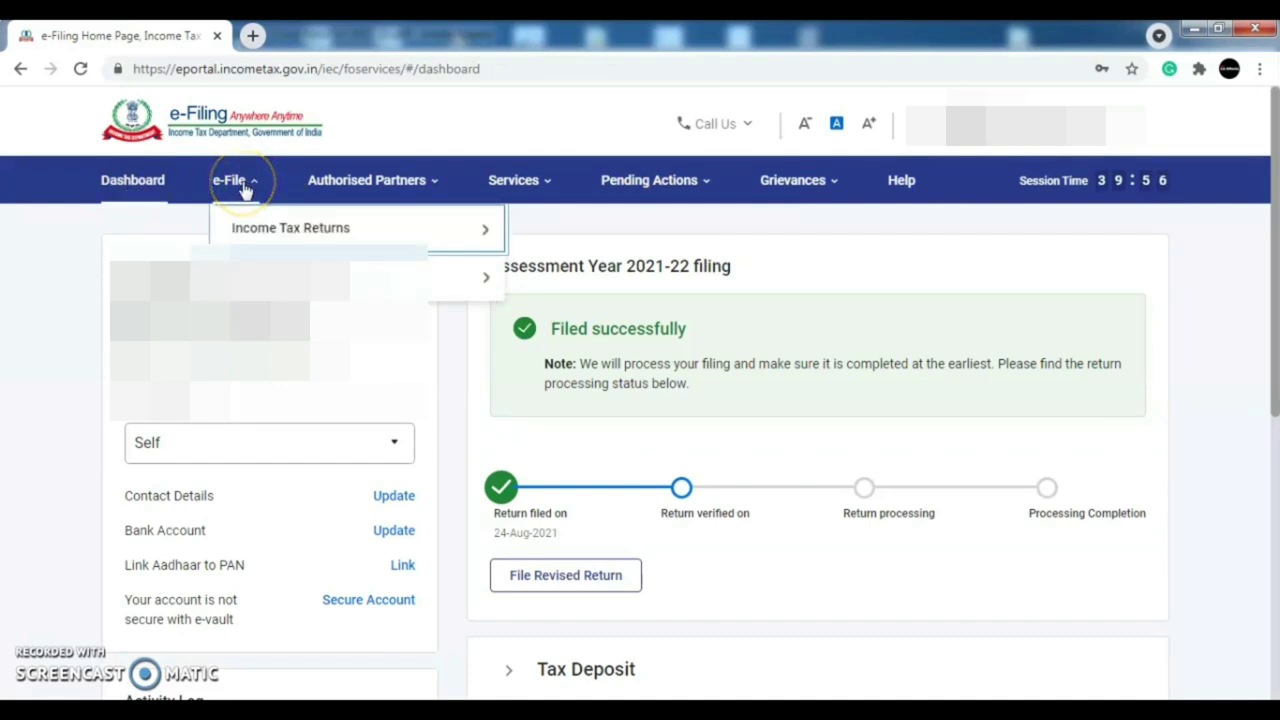
left_click(64, 287)
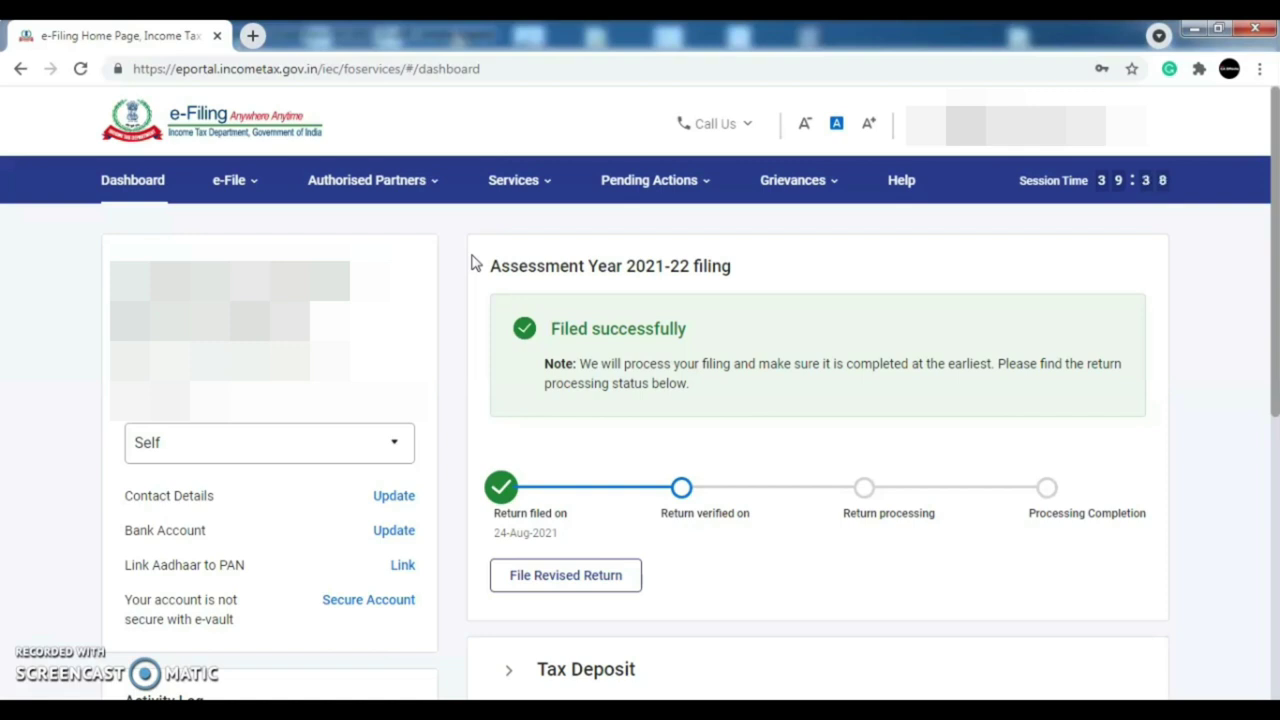
left_click_drag(1276, 257, 1277, 248)
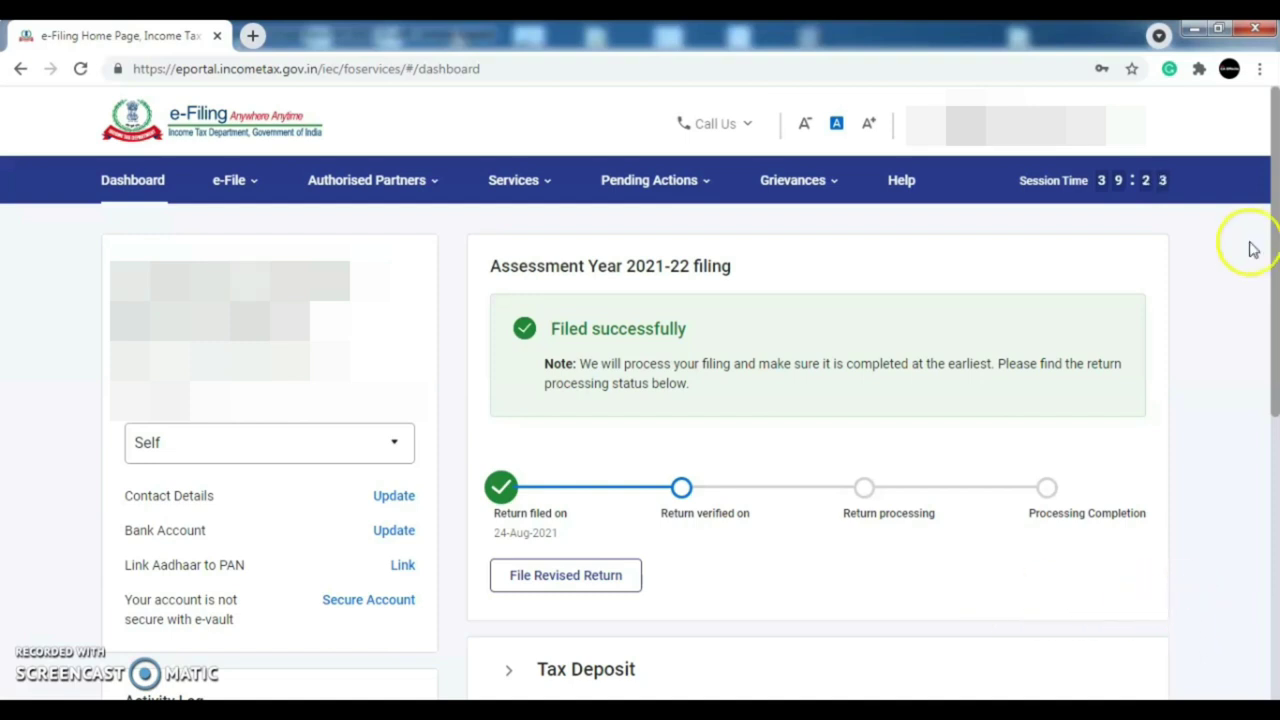
mouse_move(1262, 229)
left_mouse_down()
mouse_move(1275, 236)
mouse_move(1275, 211)
left_mouse_up()
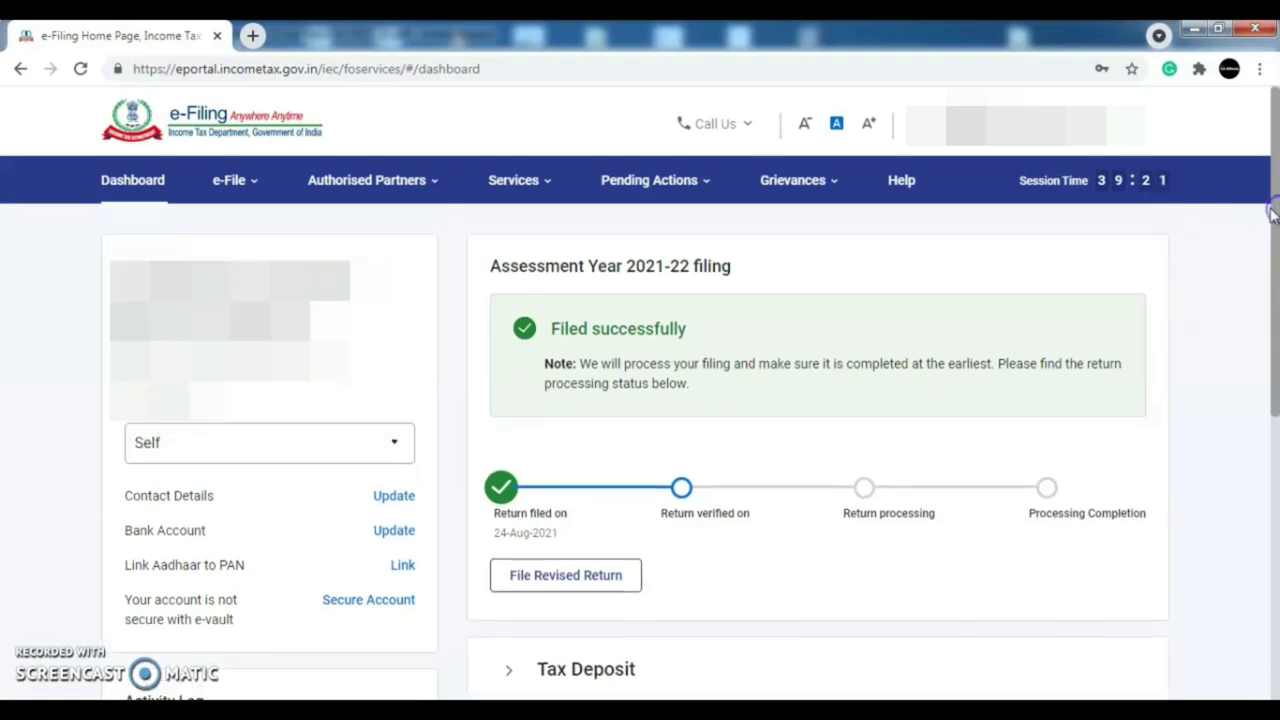